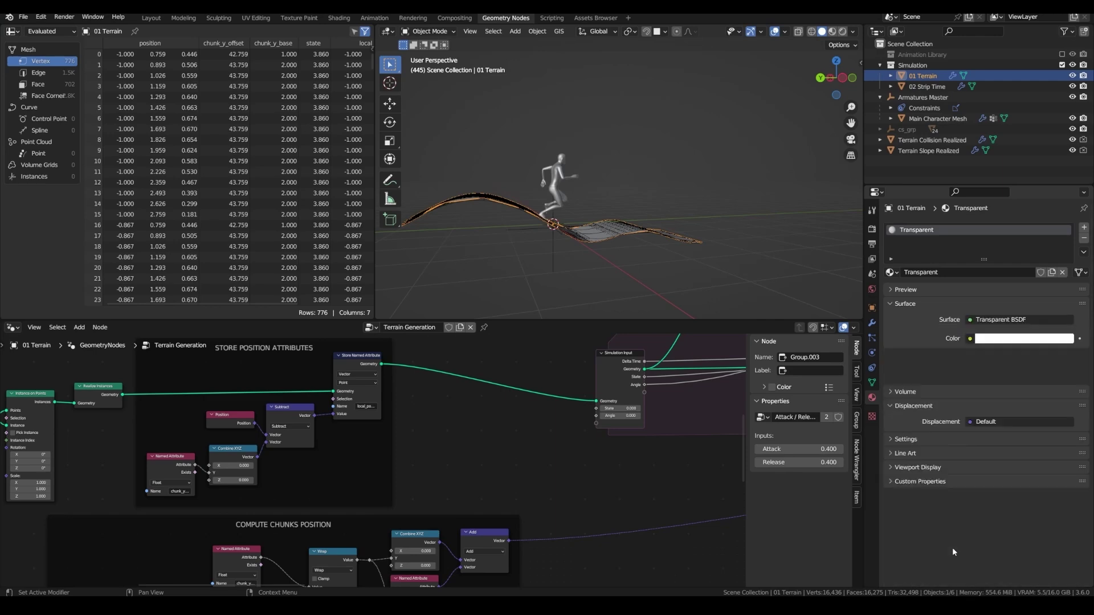
Move the Group Output node away from the Transform Geometry node at the end of the Terrain Generation tree
click(1012, 339)
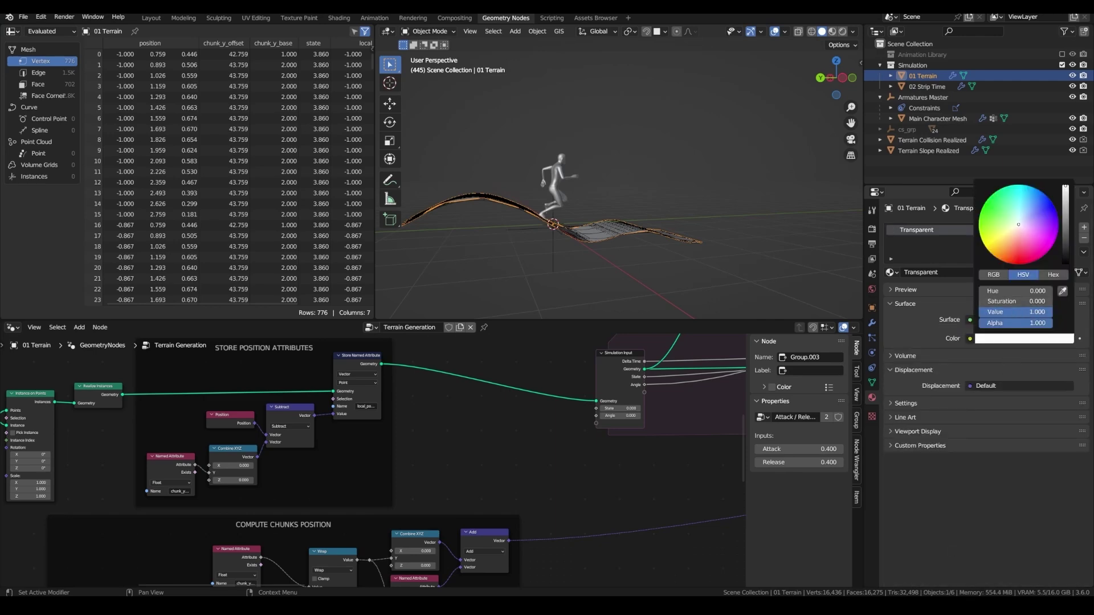
scroll(460, 464, down, 8)
middle_drag(461, 464, 158, 486)
scroll(377, 397, up, 10)
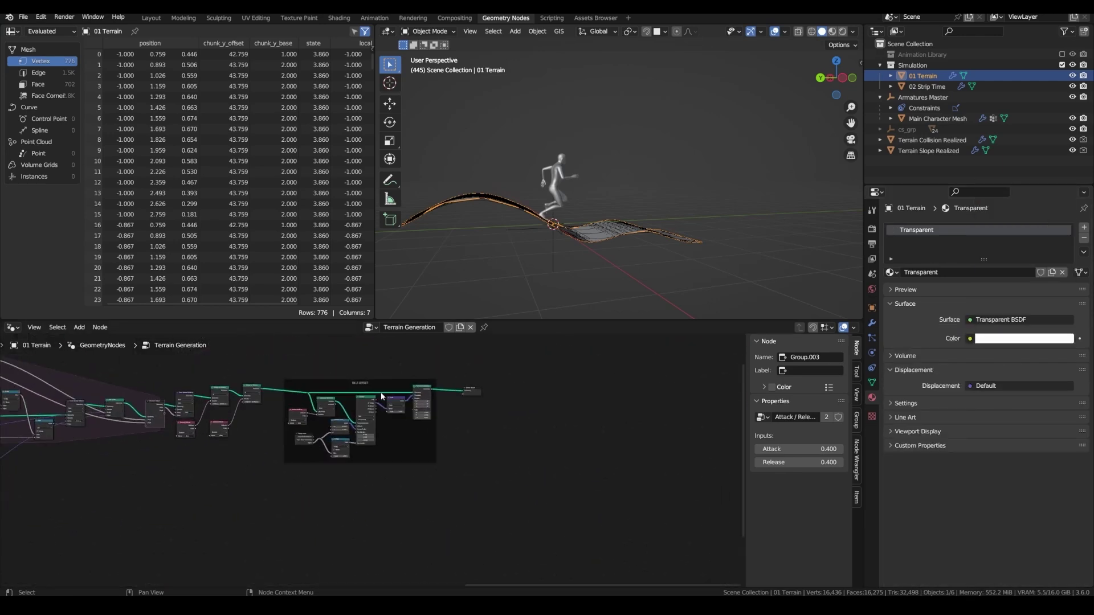
middle_drag(376, 398, 217, 410)
drag(284, 433, 507, 419)
Insert a Set Material node between Transform Geometry and Group Output, using the Transparent material
key(shift+a)
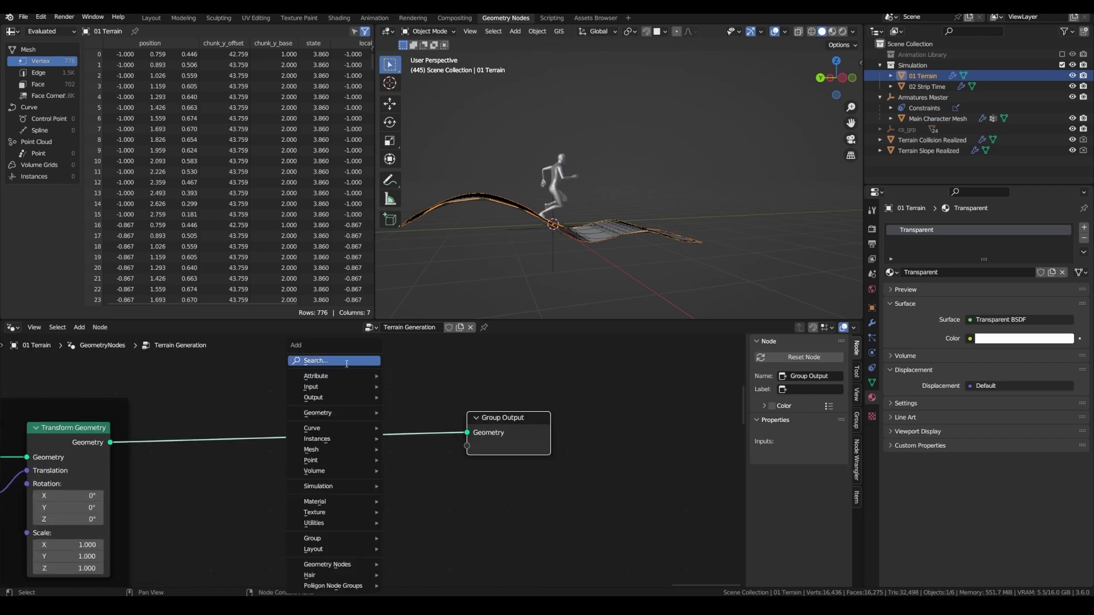
click(351, 360)
text(set)
click(368, 394)
click(454, 427)
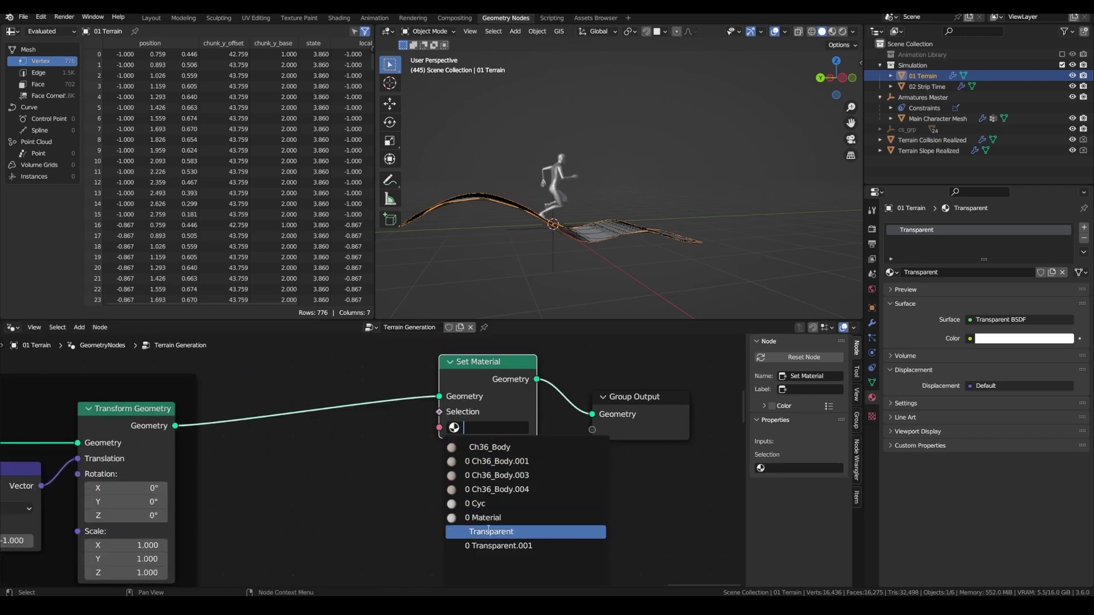
click(486, 532)
Shift the Set Material and Group Output nodes farther from Transform Geometry to free space for more nodes
middle_drag(445, 401, 479, 376)
scroll(478, 377, down, 1)
drag(502, 365, 491, 387)
middle_drag(491, 386, 246, 417)
drag(427, 484, 323, 421)
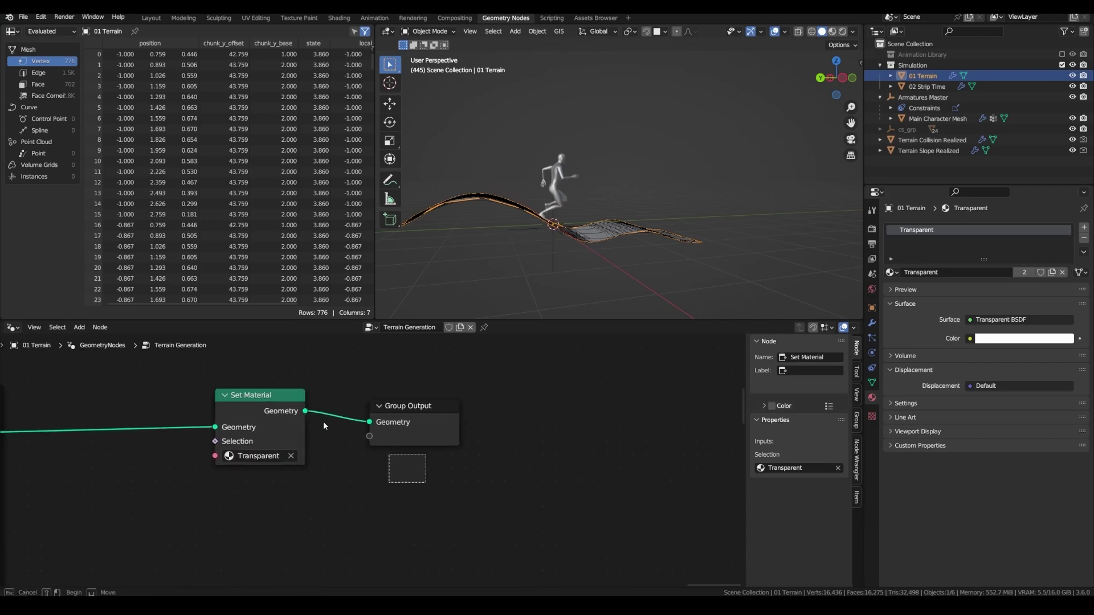
drag(323, 422, 279, 399)
Add a Named Attribute node that reads the Boolean collision attribute, placed before the Set Material node
click(291, 364)
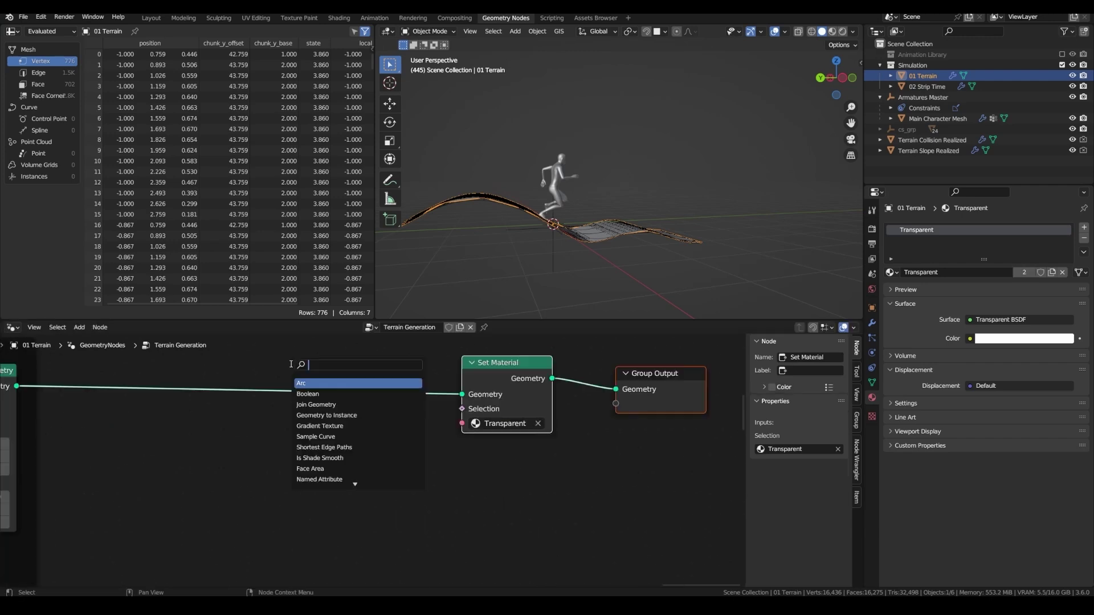
text(name)
click(302, 383)
click(262, 433)
click(279, 494)
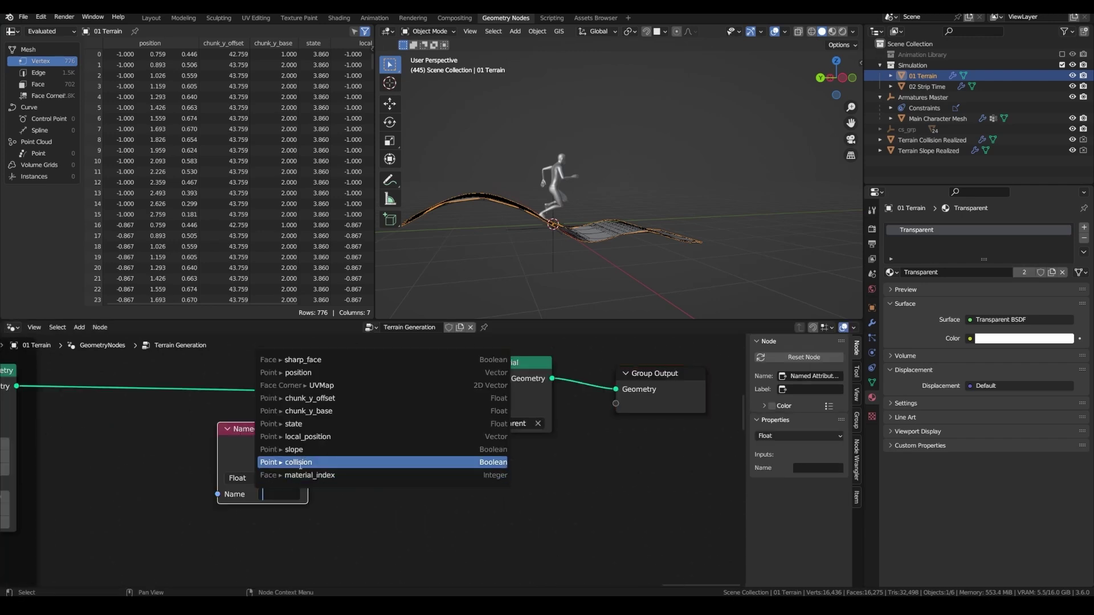
text(coll)
click(298, 373)
Combine collision with a second Named Attribute, slope, through a Boolean Math Or node feeding Set Material's Selection, and save the file
text(or)
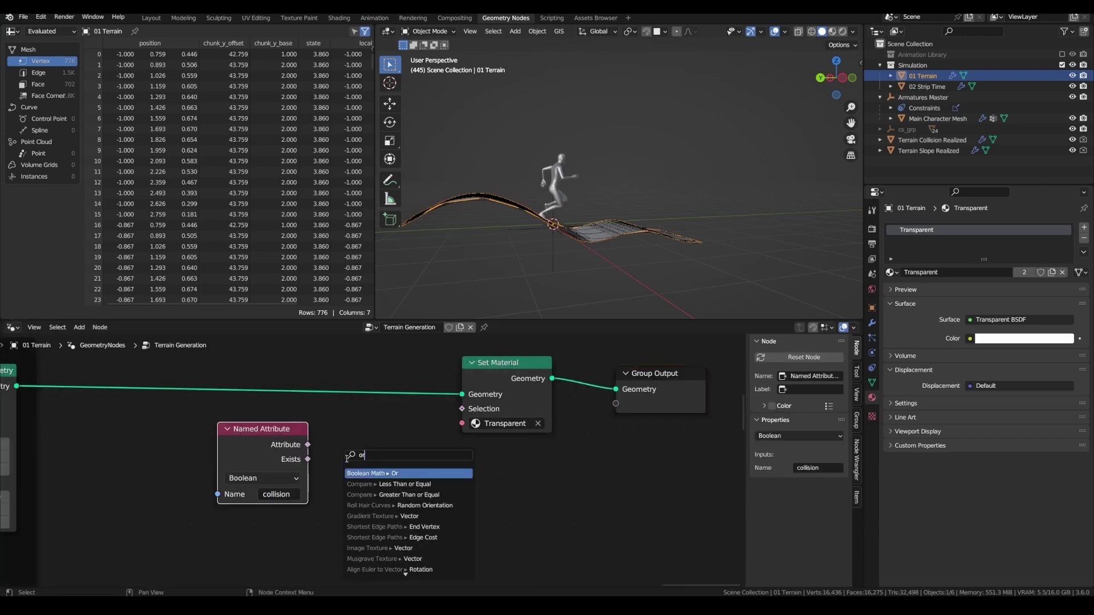
click(389, 473)
click(283, 542)
text(slope)
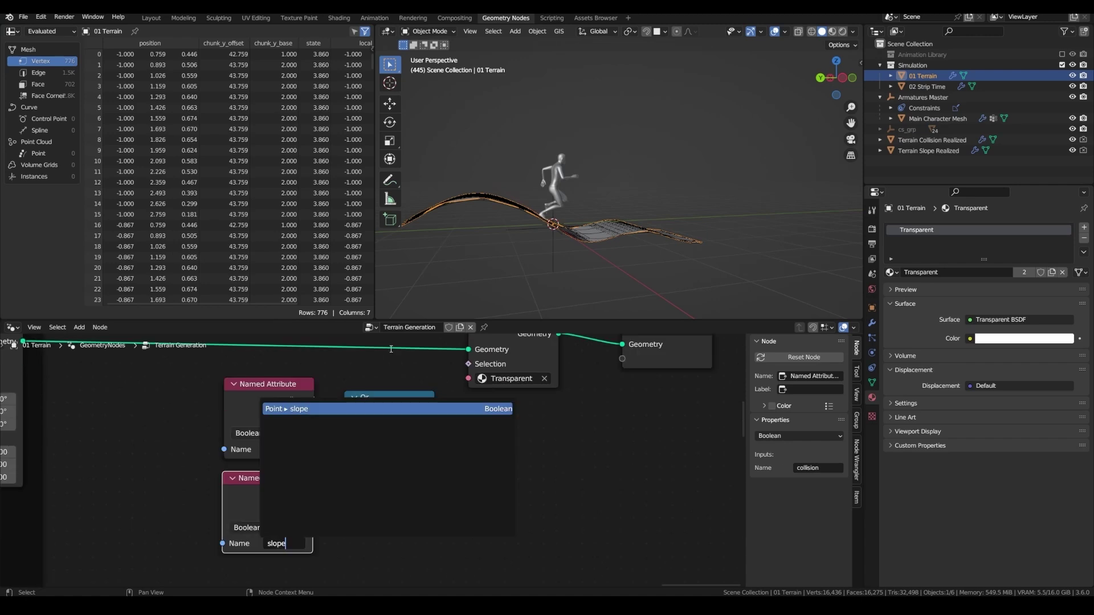
key(Return)
key(ctrl+s)
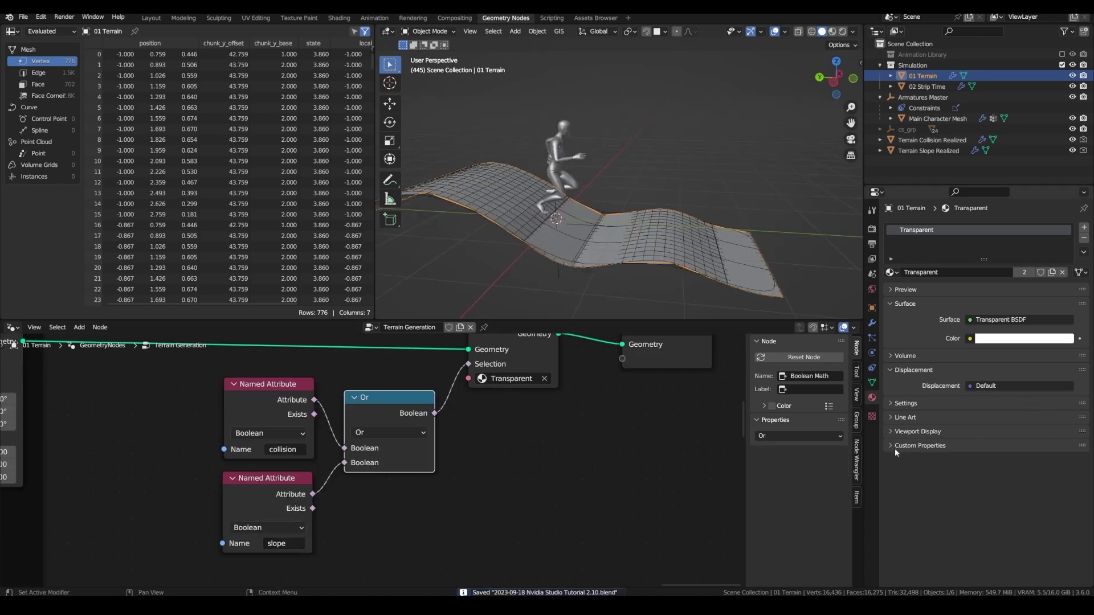
Make the Transparent material's viewport display color fully transparent by lowering its alpha, and check the deselected terrain
click(917, 432)
click(1014, 447)
drag(1015, 431, 985, 431)
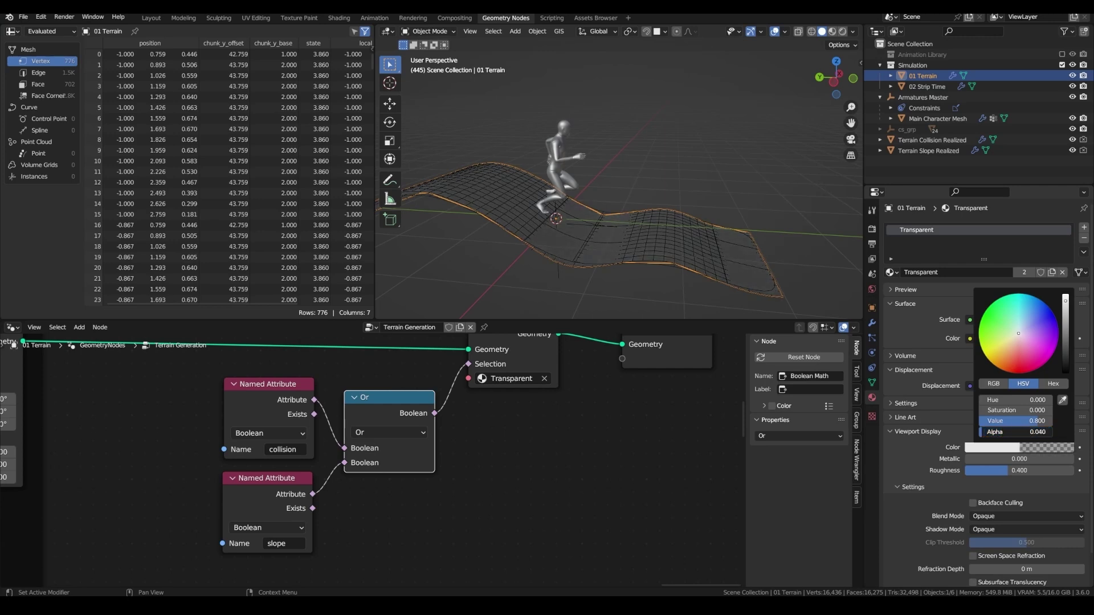
drag(985, 431, 967, 434)
click(535, 291)
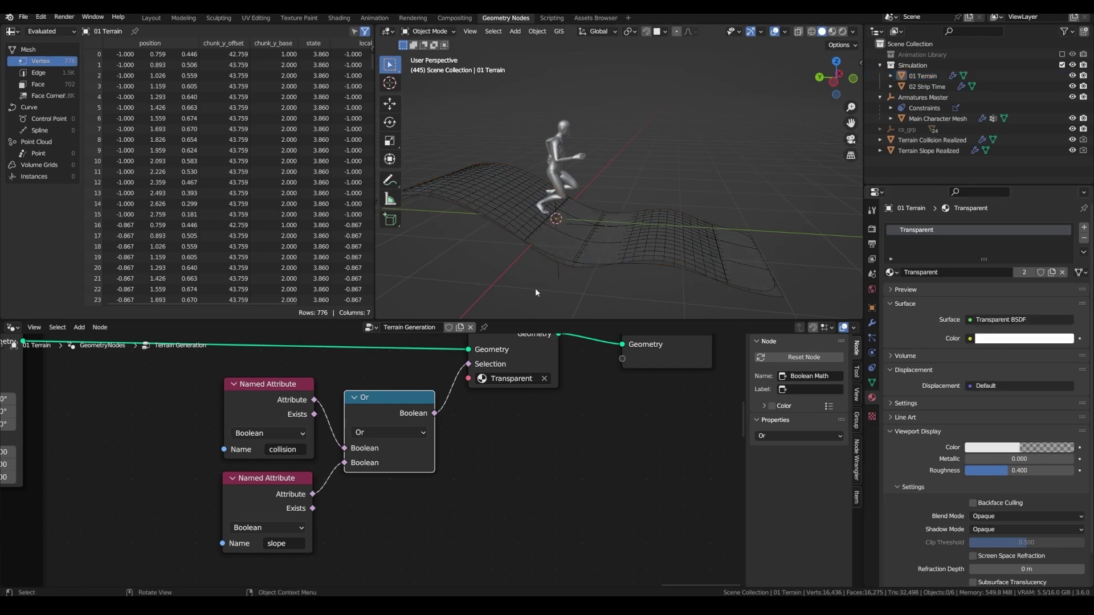
middle_drag(535, 291, 516, 261)
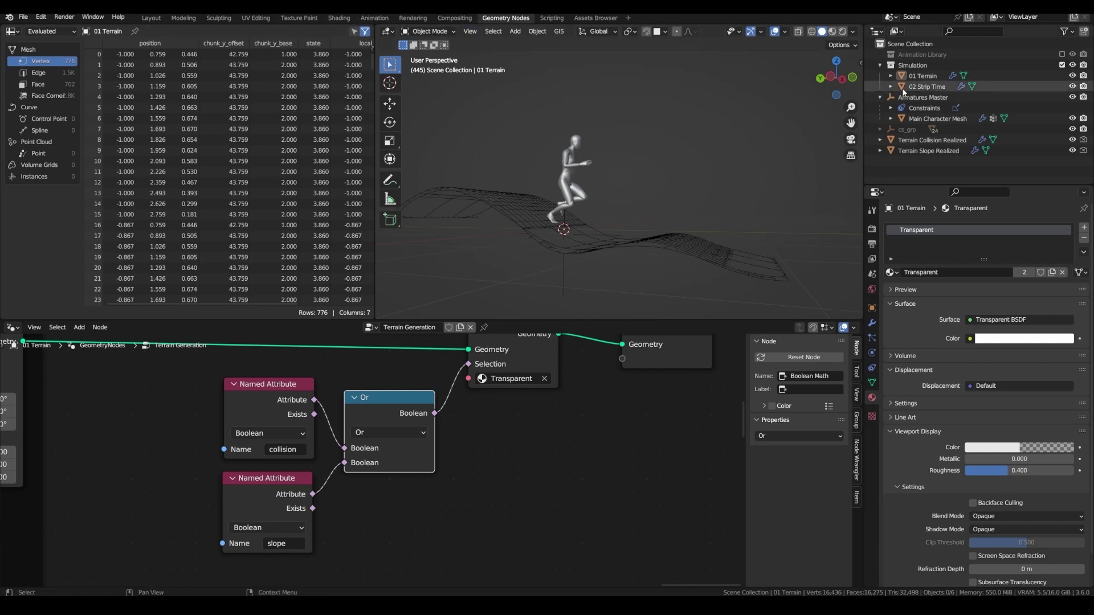
Create a new collection under the Scene Collection and name it Instances Source
right_click(919, 45)
click(919, 46)
double_click(909, 97)
text(Instan)
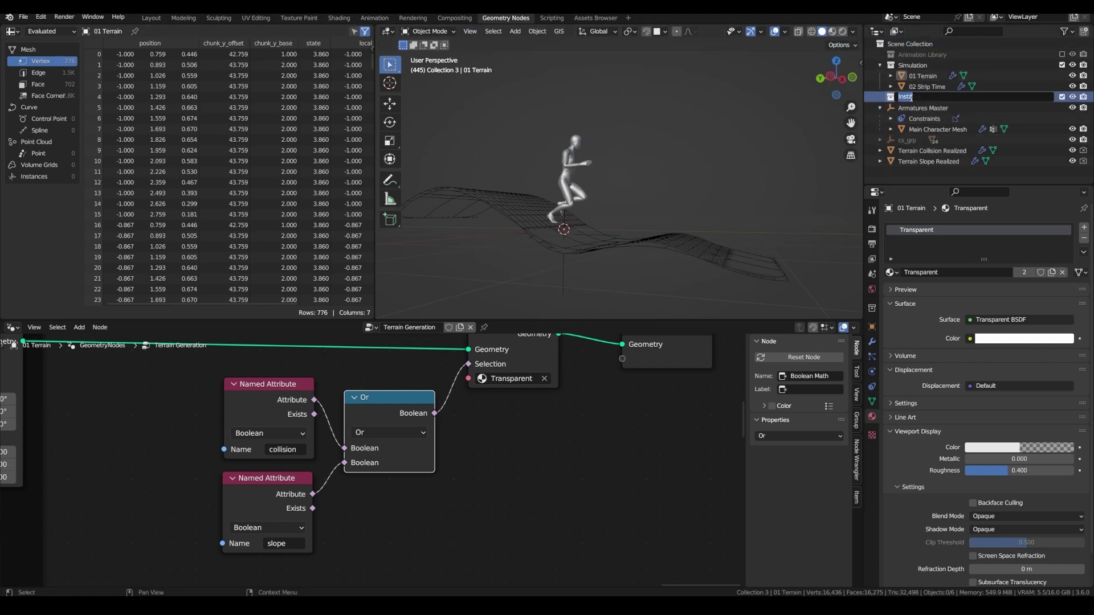
text(ces Source)
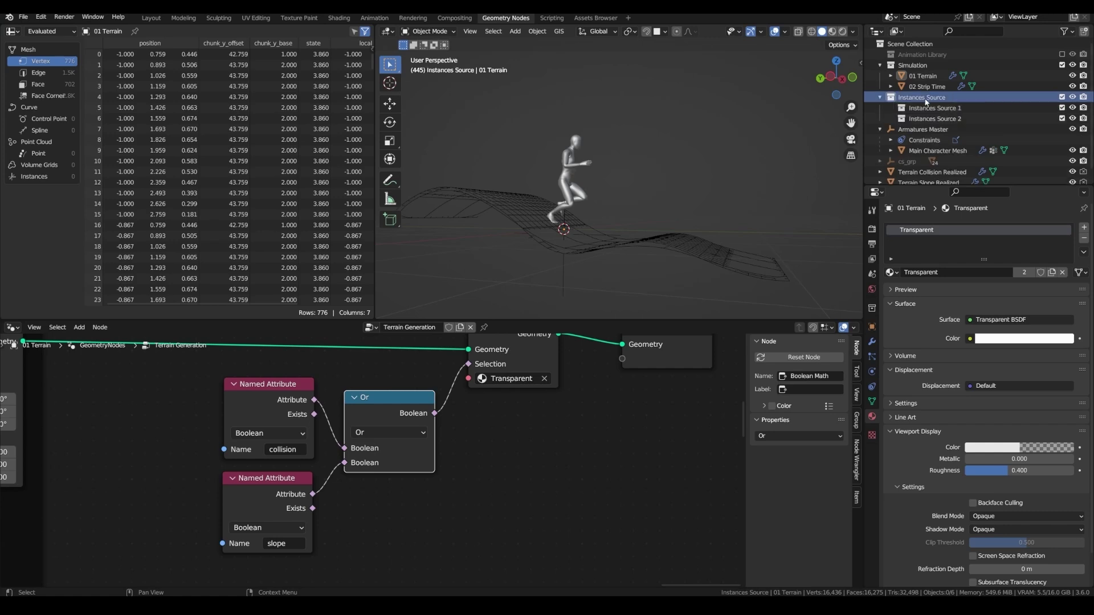
Add sub-collections inside Instances Source, three in all, and rename the first one Rocks
right_click(928, 97)
click(925, 98)
click(936, 113)
double_click(934, 111)
text(Rocks)
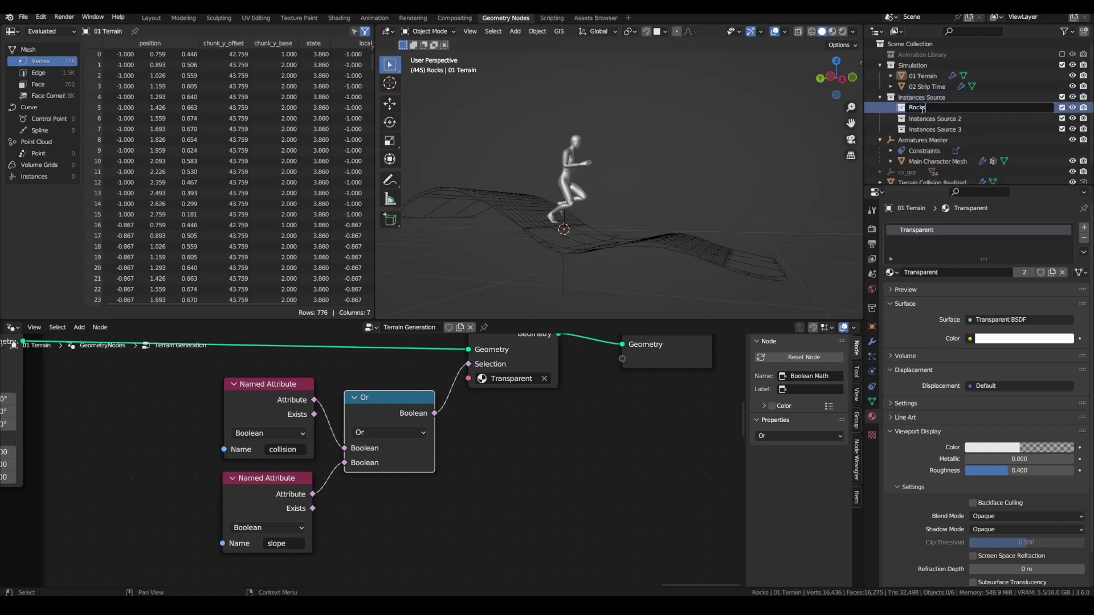
key(Return)
Rename the other two sub-collections Soil and Grass, and make Rocks the active collection
scroll(923, 111, down, 1)
double_click(926, 107)
text(Soil)
key(Return)
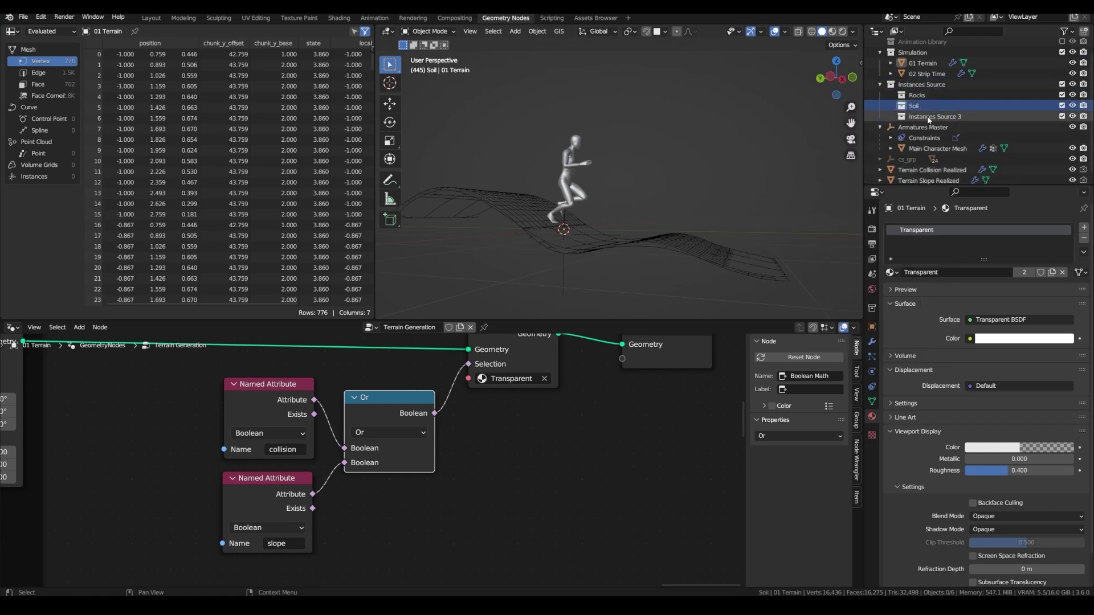
double_click(929, 117)
text(Grass)
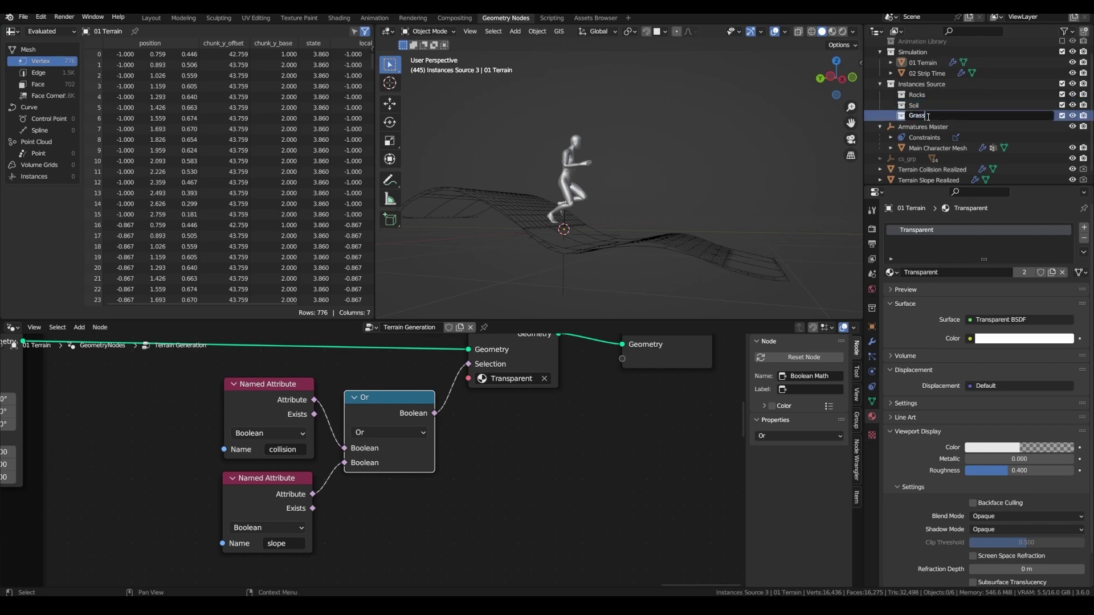
key(Return)
click(918, 95)
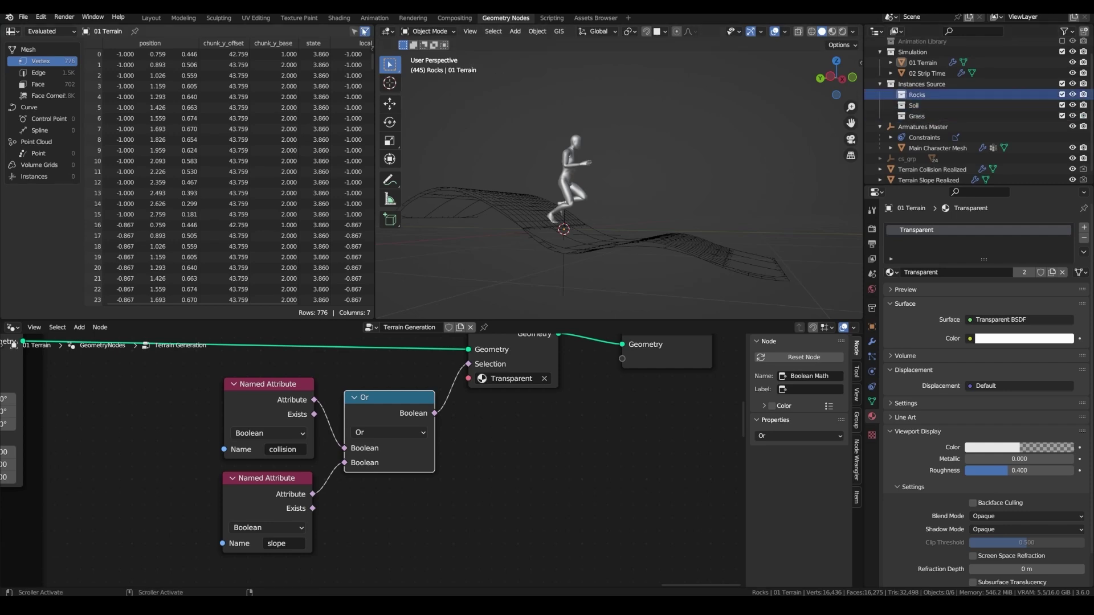
Switch to the Shading workspace and set the render engine to Cycles with GPU Compute as the device
click(338, 18)
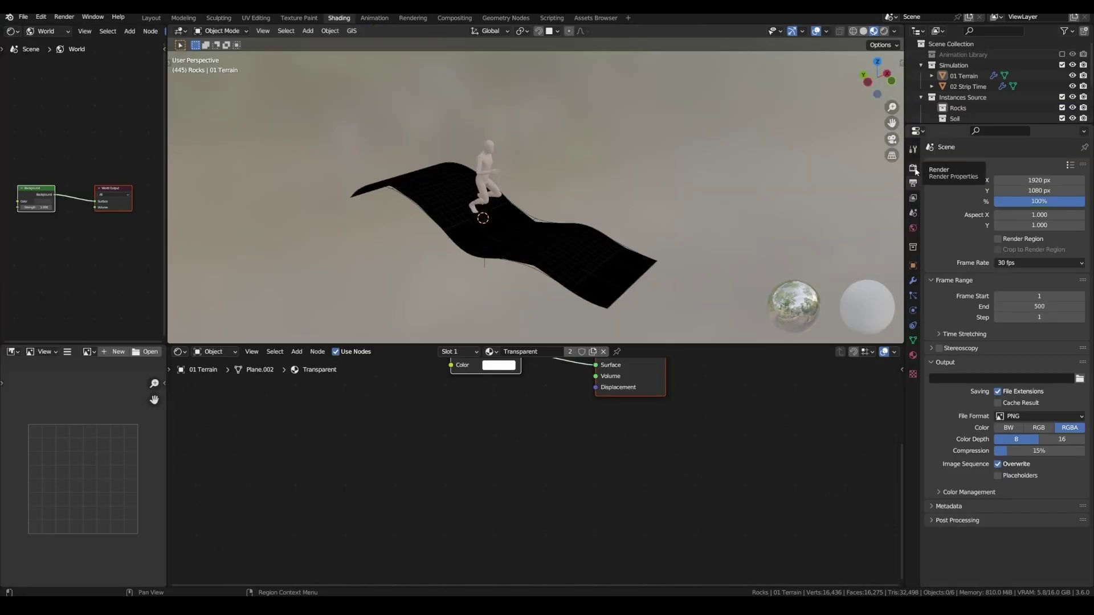
click(911, 168)
click(1027, 166)
click(1027, 202)
click(1029, 193)
click(1019, 216)
click(1030, 193)
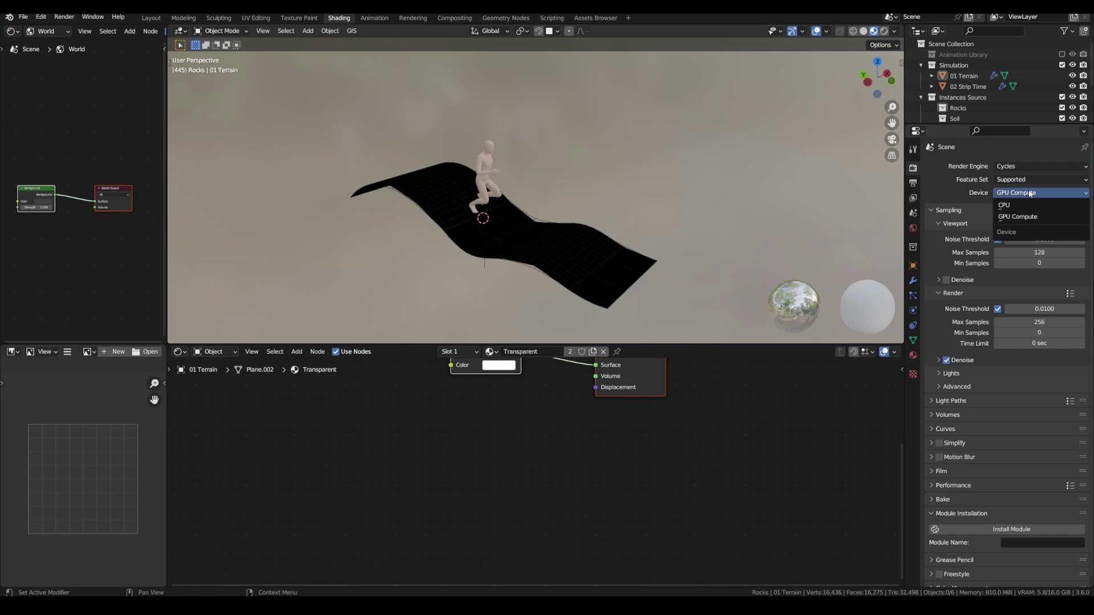
click(1018, 217)
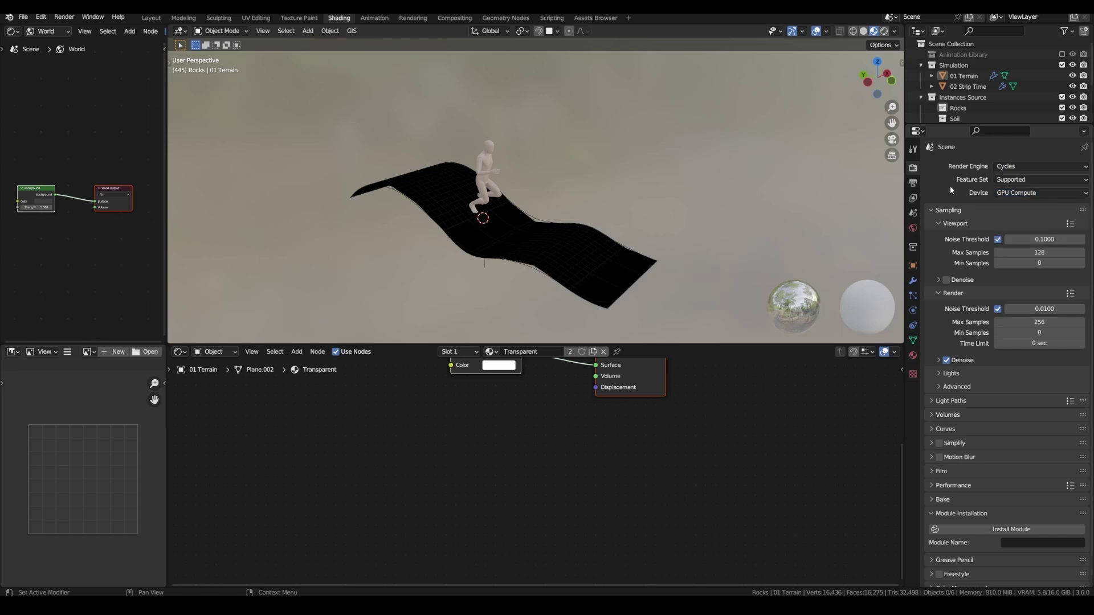
Enlarge the outliner, make the Rocks collection active, and hide all objects in the viewport
shift+middle_drag(427, 217, 381, 217)
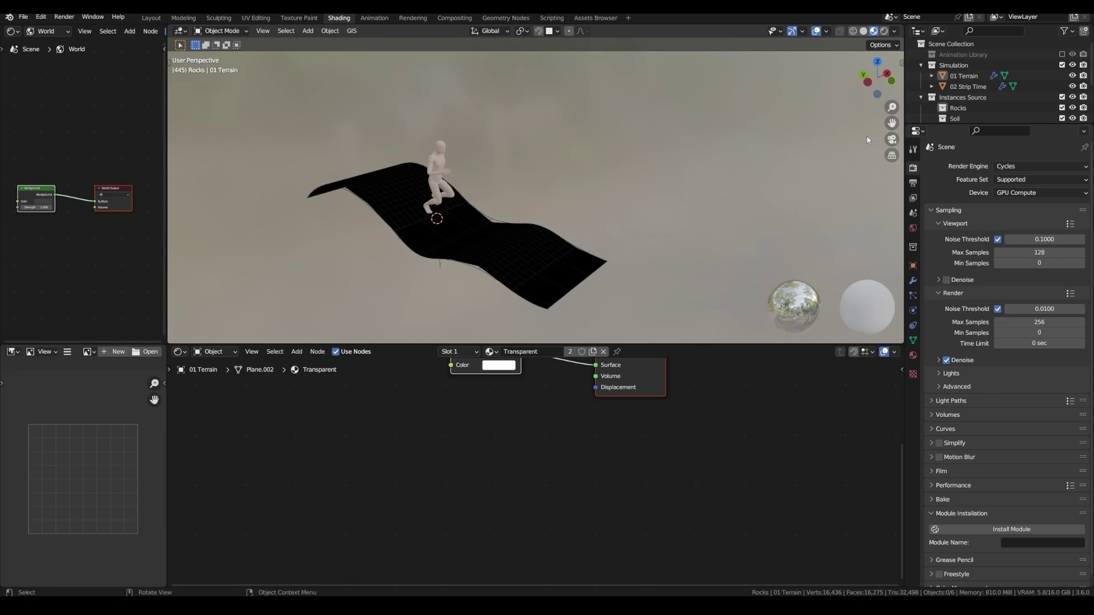
drag(967, 126, 967, 212)
click(958, 110)
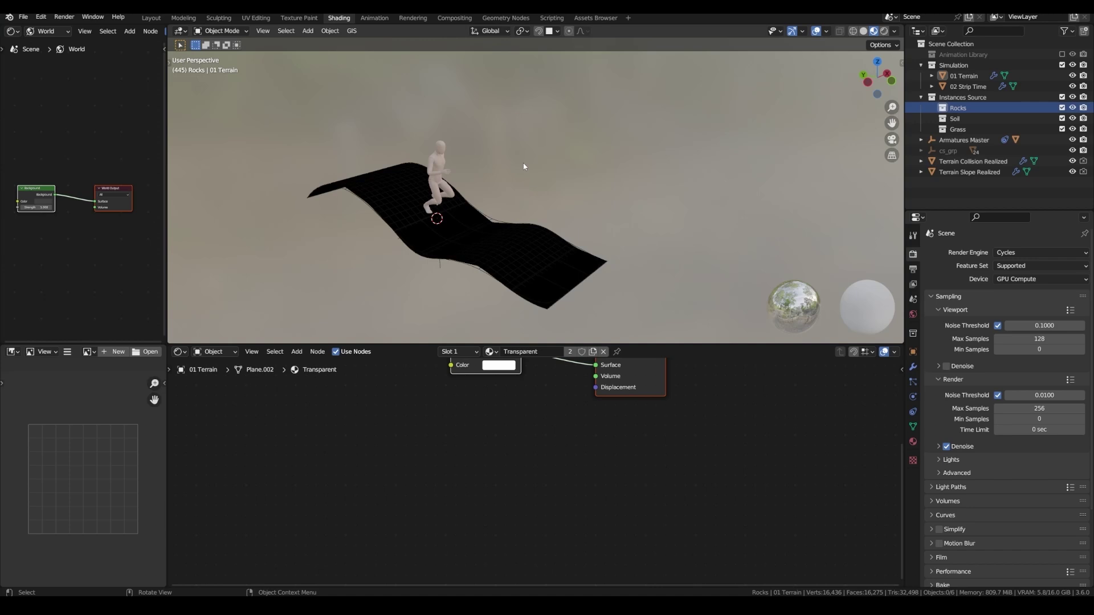
key(a)
key(h)
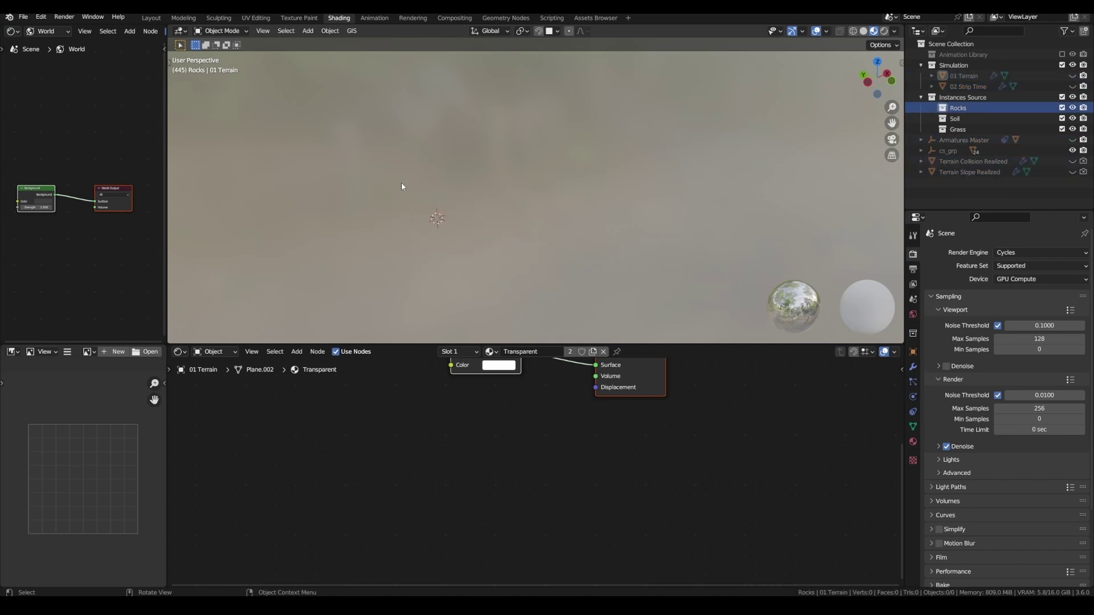
Check in the preferences that the Add Mesh: Extra Objects add-on is enabled
click(41, 17)
click(63, 165)
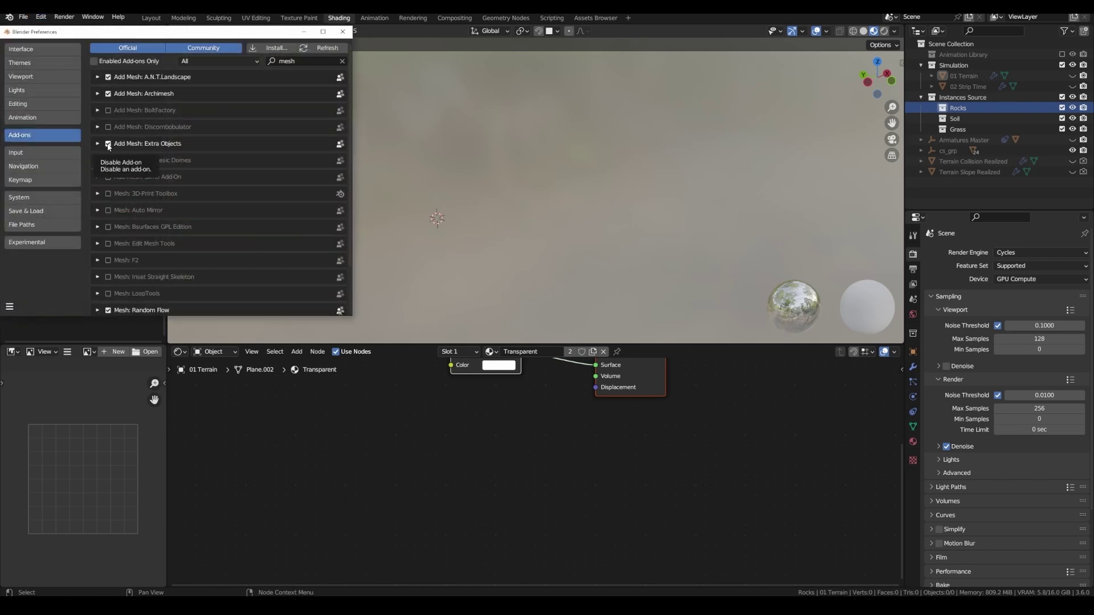
click(342, 31)
Generate five rocks in the Rocks collection with the Rock Generator, using Deformation 7.91 and Roughness 5.08
key(shift+a)
mouse_move(439, 183)
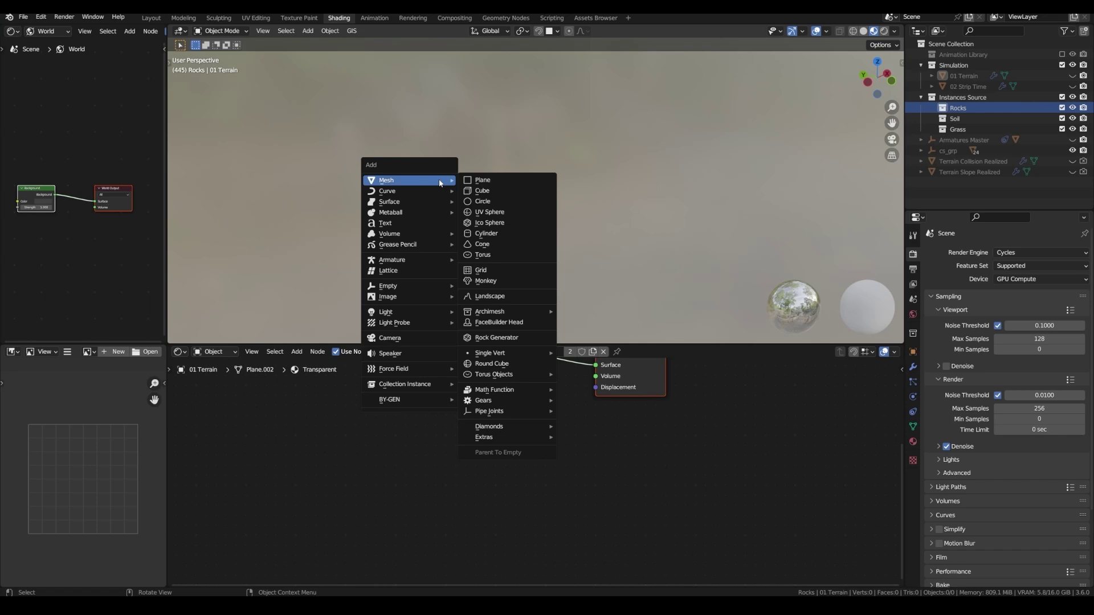
click(504, 340)
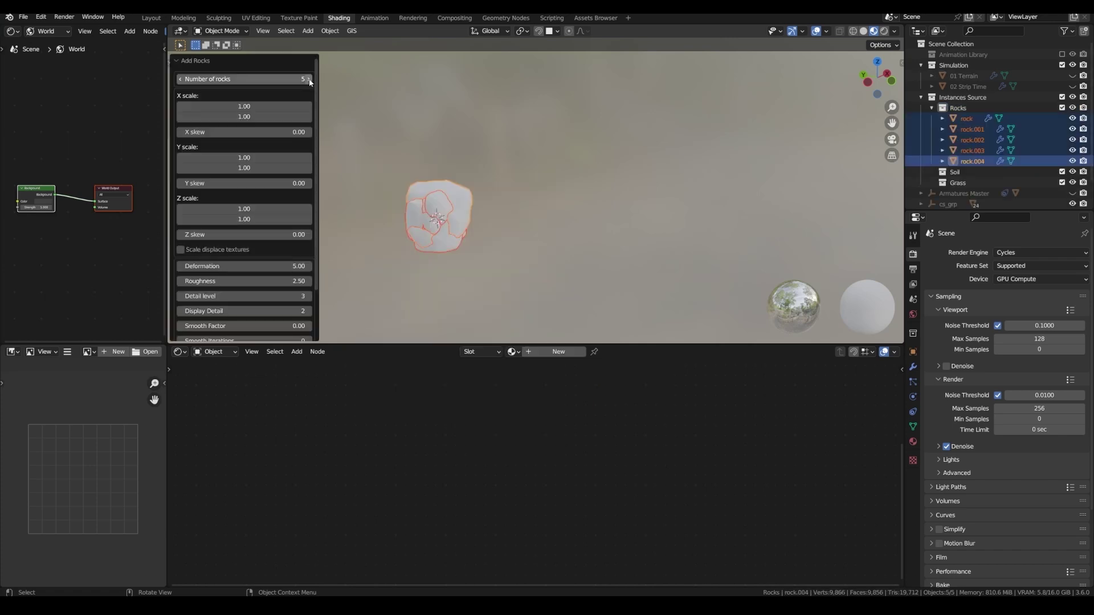
scroll(426, 214, up, 6)
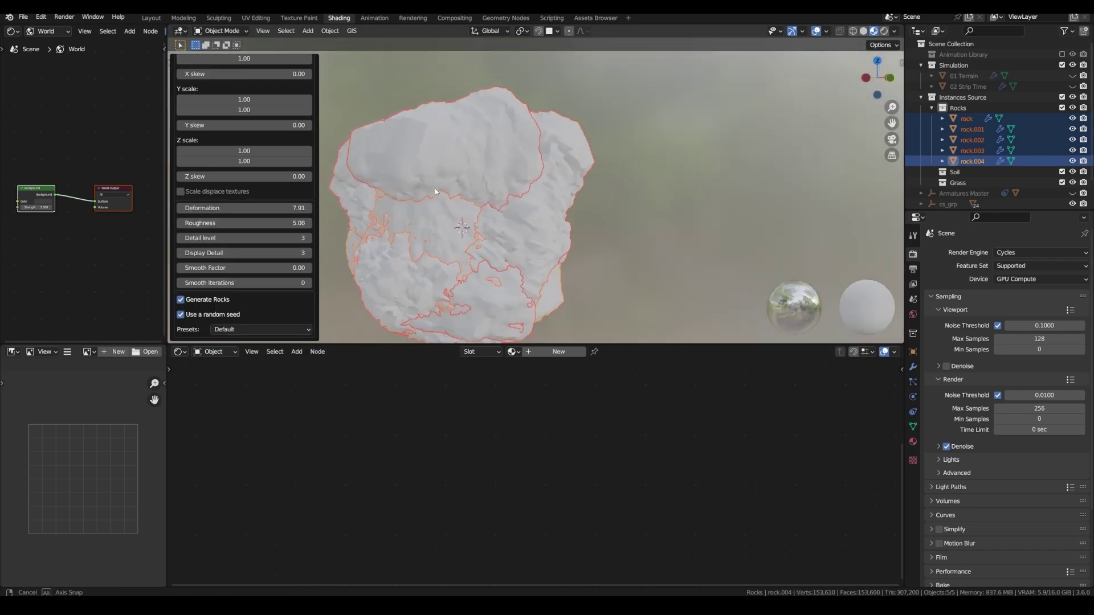
middle_drag(437, 189, 467, 204)
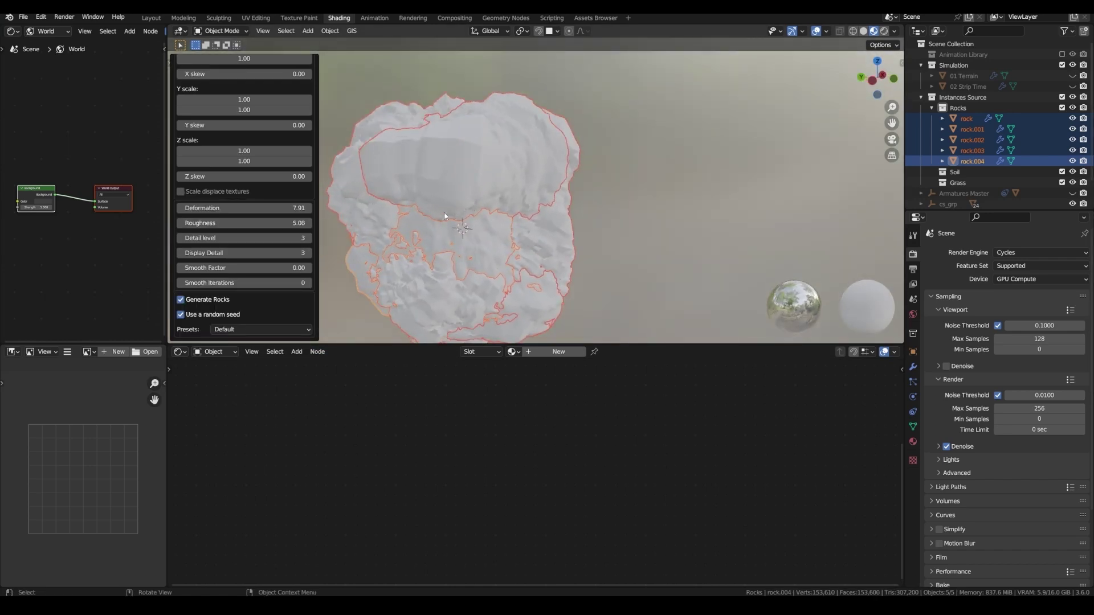
click(180, 254)
click(180, 254)
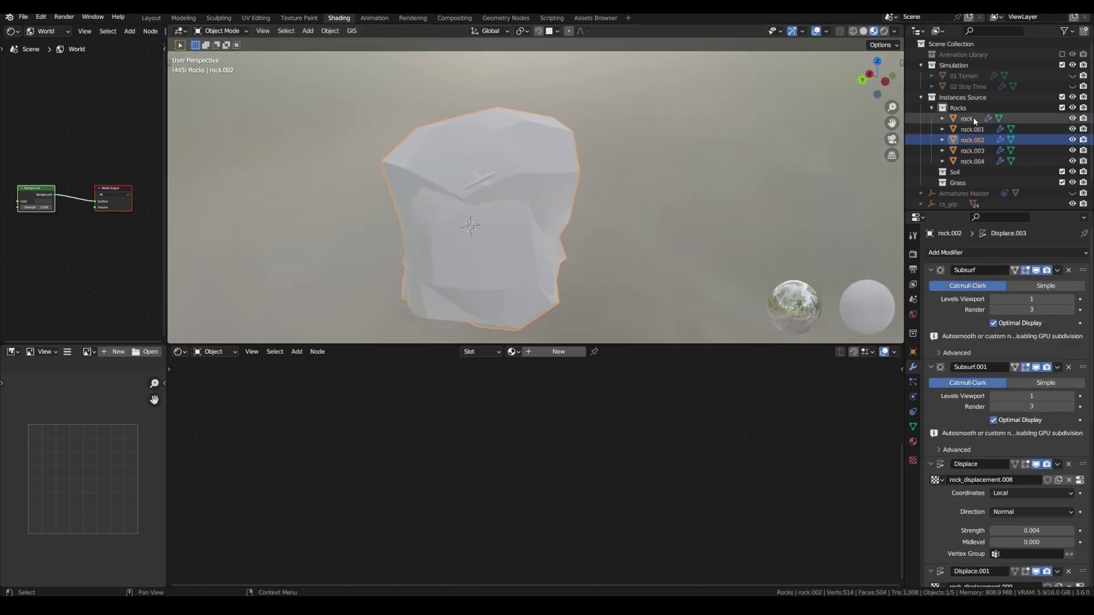
Create a new material on the first rock and name it Rock
click(974, 121)
click(549, 352)
double_click(550, 351)
text(Rock)
key(Return)
Link the first rock's material to all the other rocks
key(a)
key(ctrl+l)
mouse_move(489, 249)
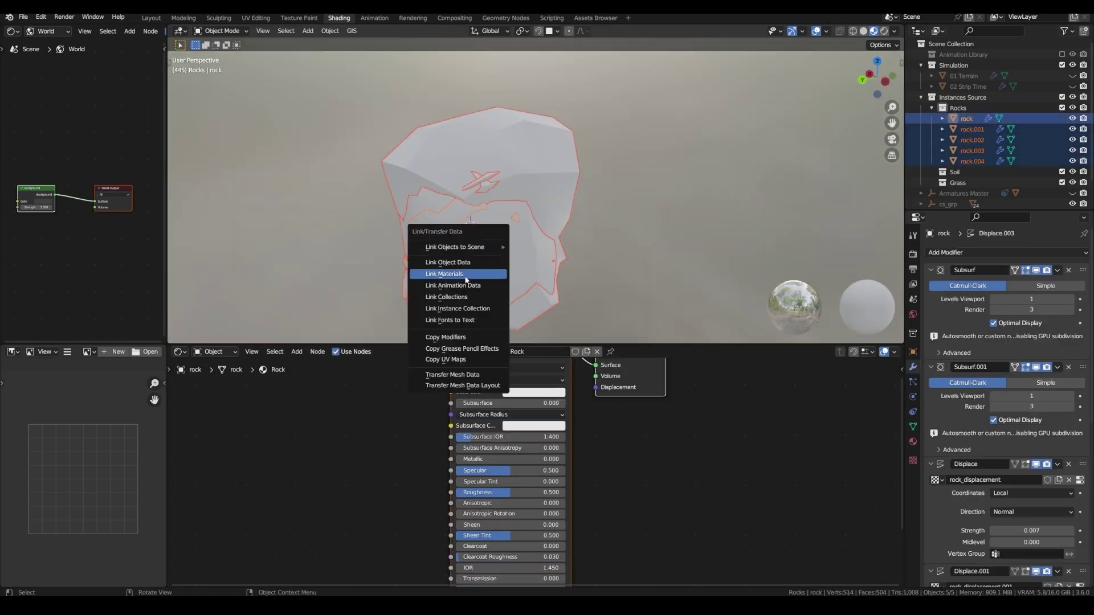
click(467, 275)
Give the Rock material a darker, slightly tinted viewport display color
click(912, 441)
scroll(962, 537, down, 4)
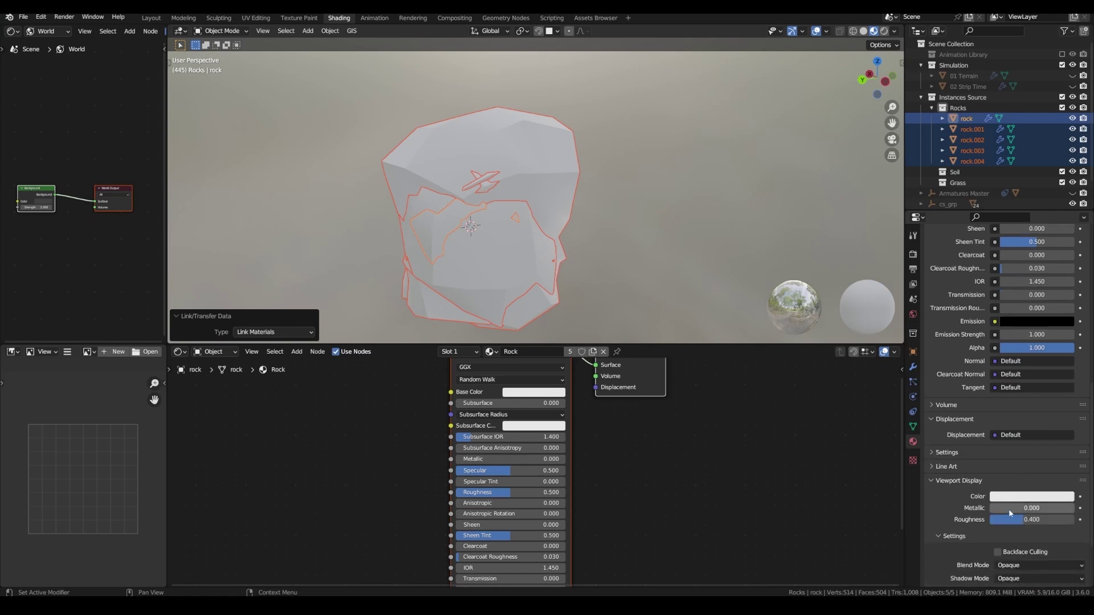
click(1022, 496)
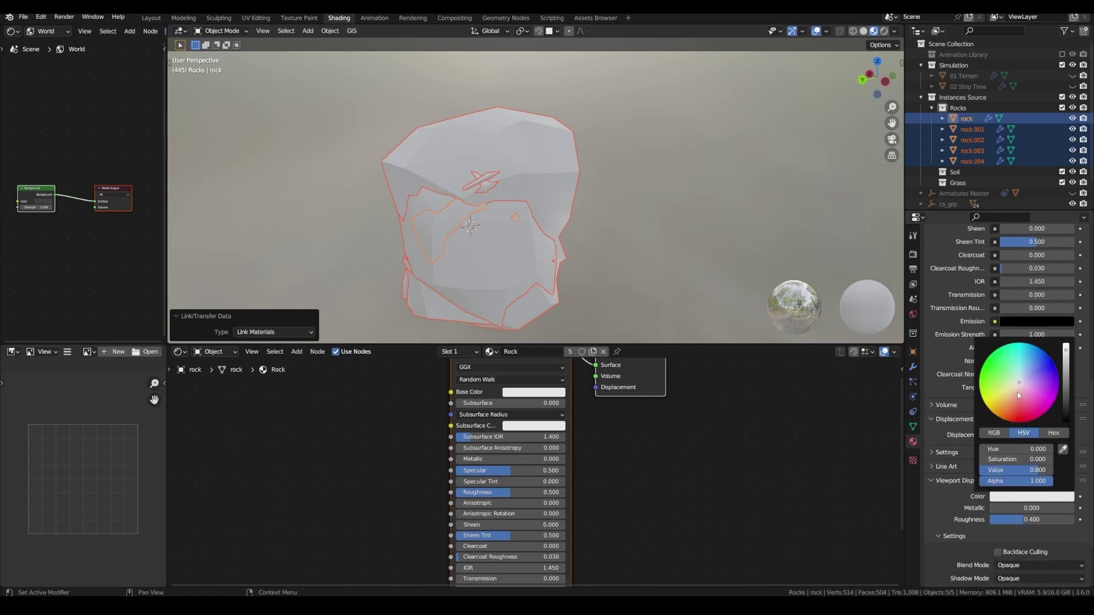
click(1015, 386)
drag(1065, 359, 1066, 383)
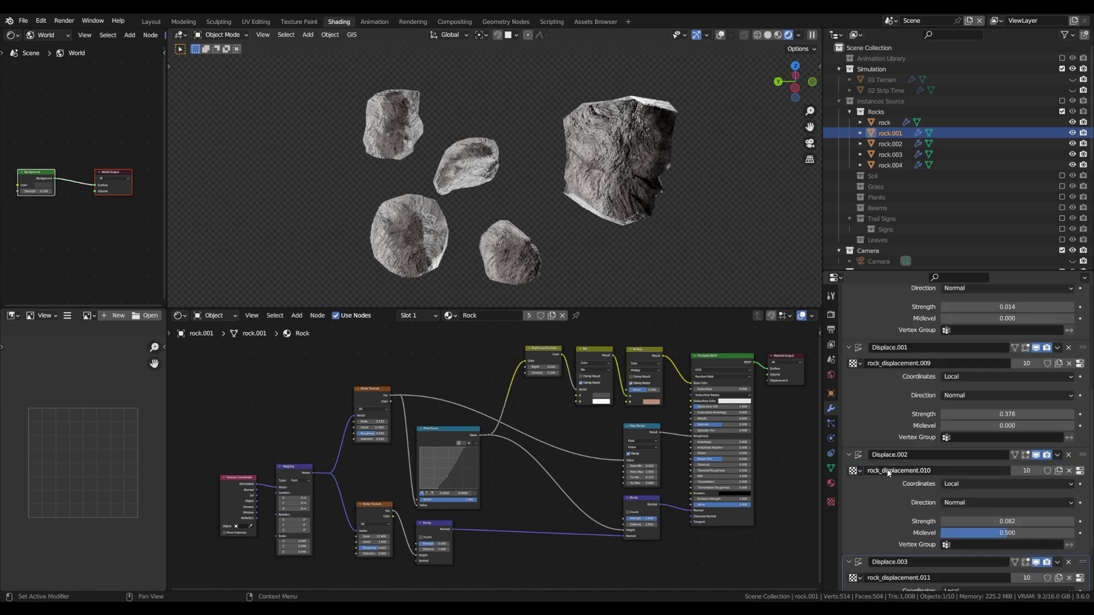
Examine the subdivision levels in the two Subsurf modifiers of rock.001
scroll(887, 472, up, 8)
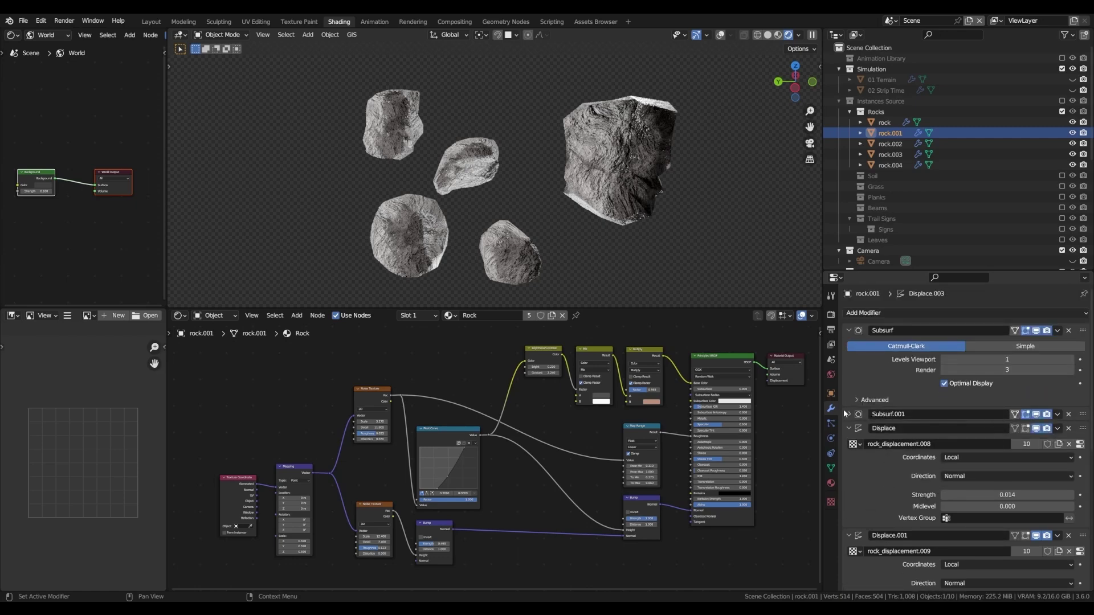
click(849, 415)
click(944, 443)
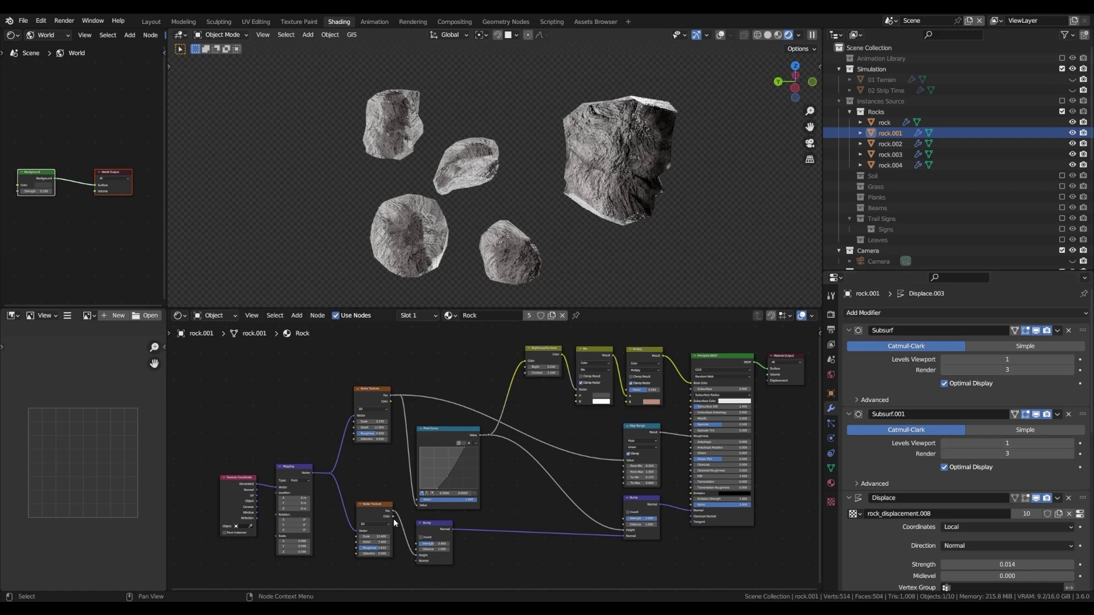
Preview the Rock material's upper Noise Texture and its Float Curve output on the rocks
scroll(402, 469, up, 3)
middle_drag(405, 466, 479, 451)
scroll(473, 435, up, 1)
scroll(451, 469, up, 2)
scroll(479, 451, down, 3)
mouse_move(617, 467)
middle_down()
mouse_move(381, 458)
mouse_move(616, 470)
middle_up()
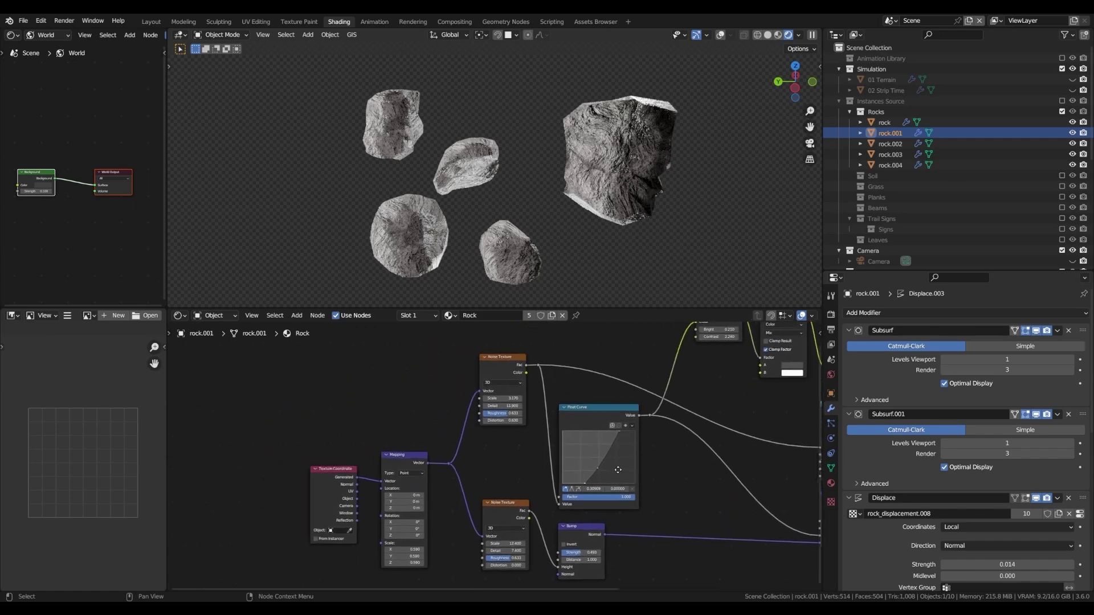
middle_drag(616, 470, 623, 470)
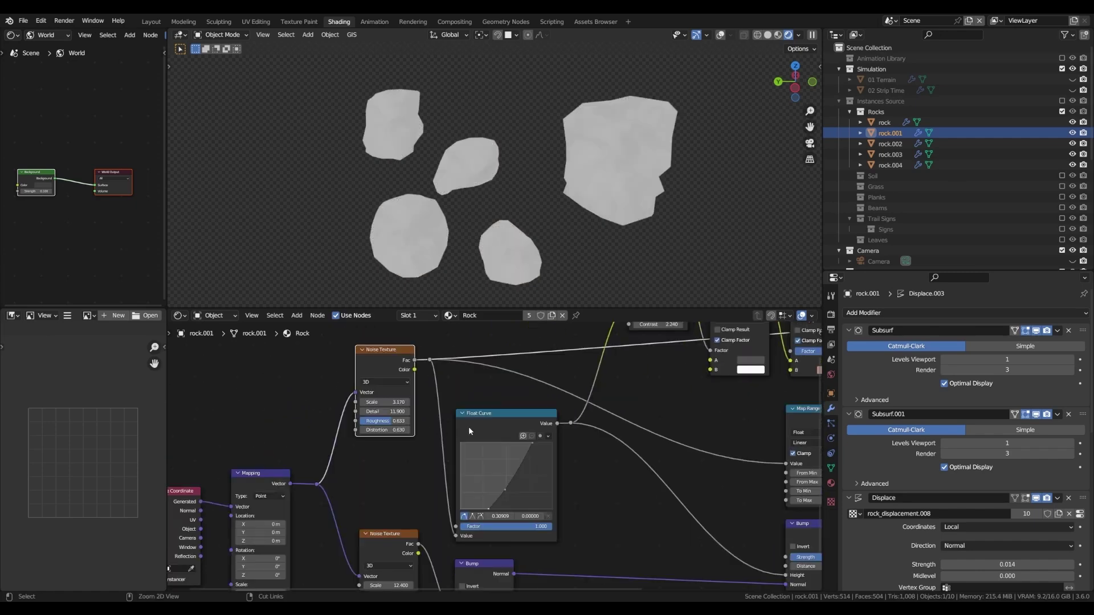
ctrl+shift+click(469, 426)
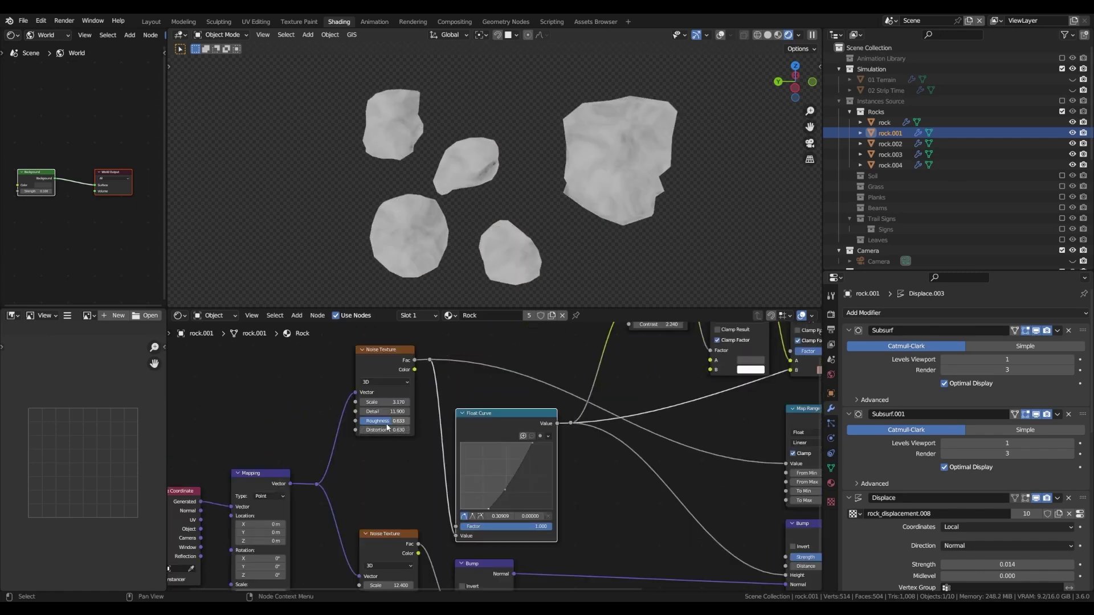
Preview the Rock material's lower Noise Texture and the Bump node it feeds
middle_drag(394, 539, 439, 466)
ctrl+shift+click(439, 475)
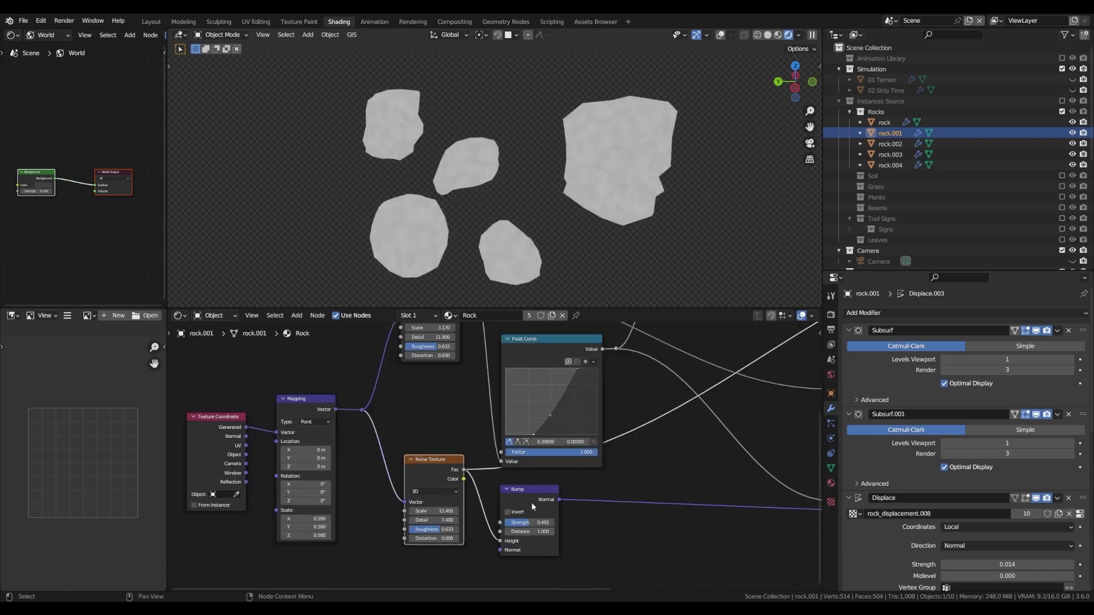
scroll(496, 490, down, 2)
ctrl+shift+click(510, 487)
scroll(546, 489, up, 1)
middle_drag(603, 490, 432, 521)
scroll(449, 520, down, 2)
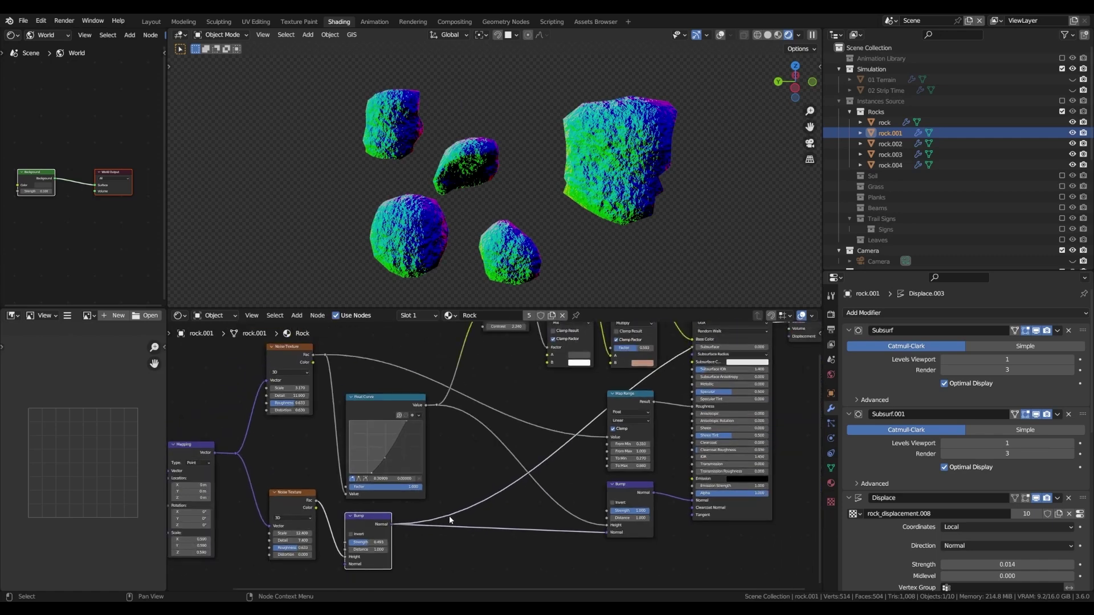
Preview the Bump and Map Range nodes feeding the Principled BSDF, and restore the full shader preview
ctrl+shift+click(626, 491)
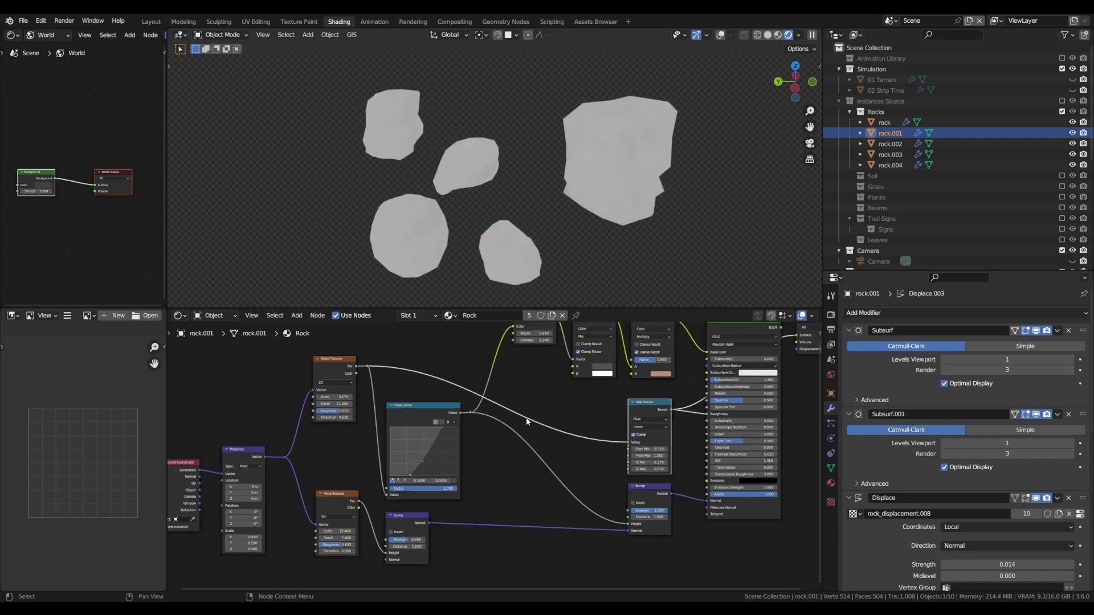
scroll(663, 435, up, 3)
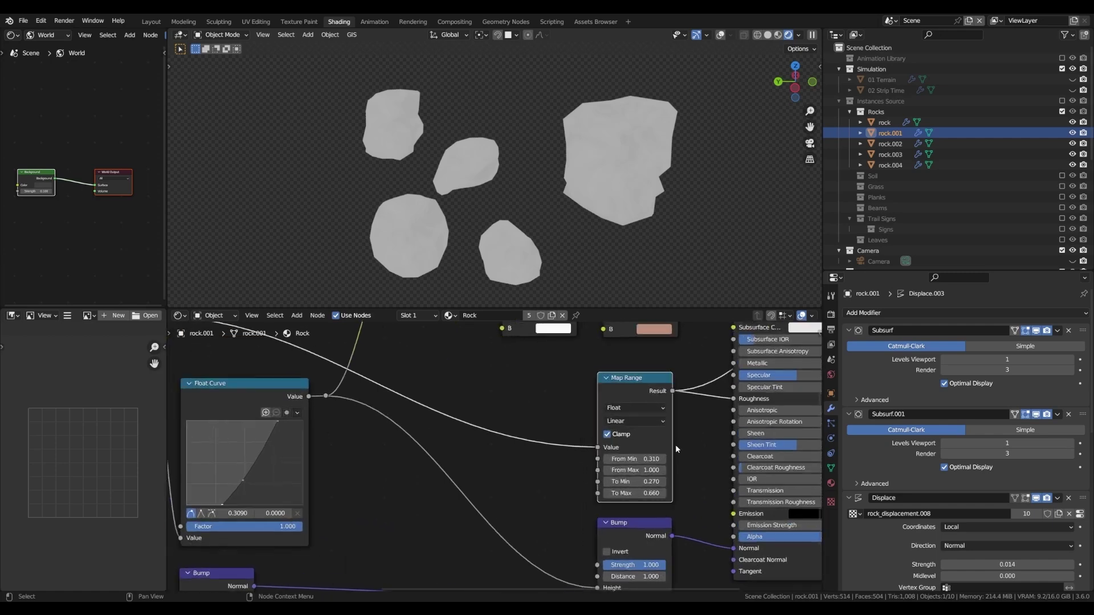
middle_drag(675, 444, 580, 447)
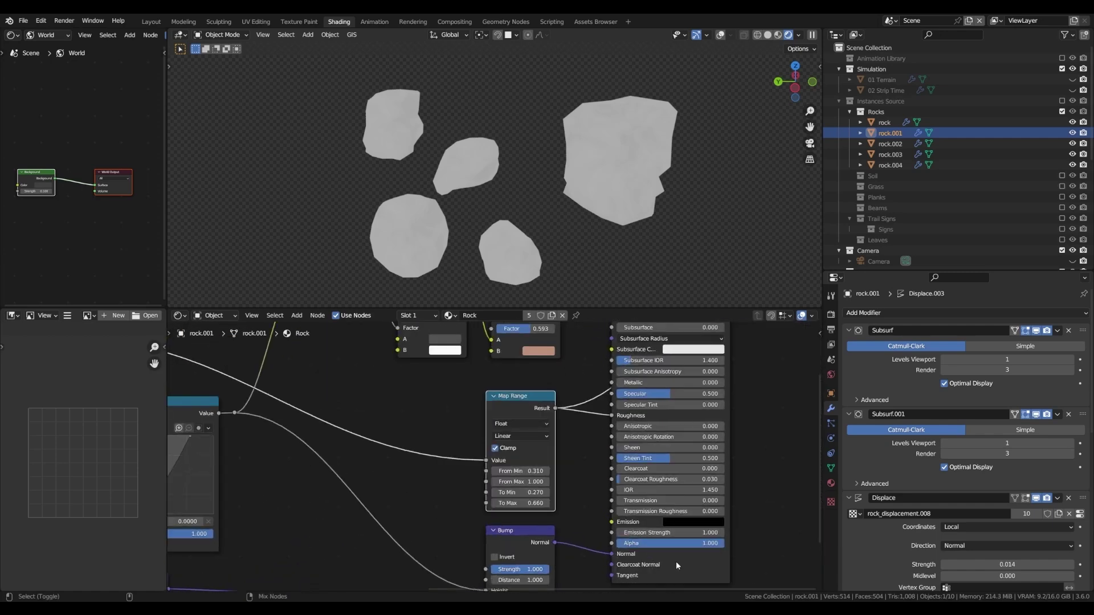
ctrl+shift+click(626, 515)
scroll(638, 507, down, 3)
middle_drag(638, 507, 673, 559)
scroll(450, 347, up, 2)
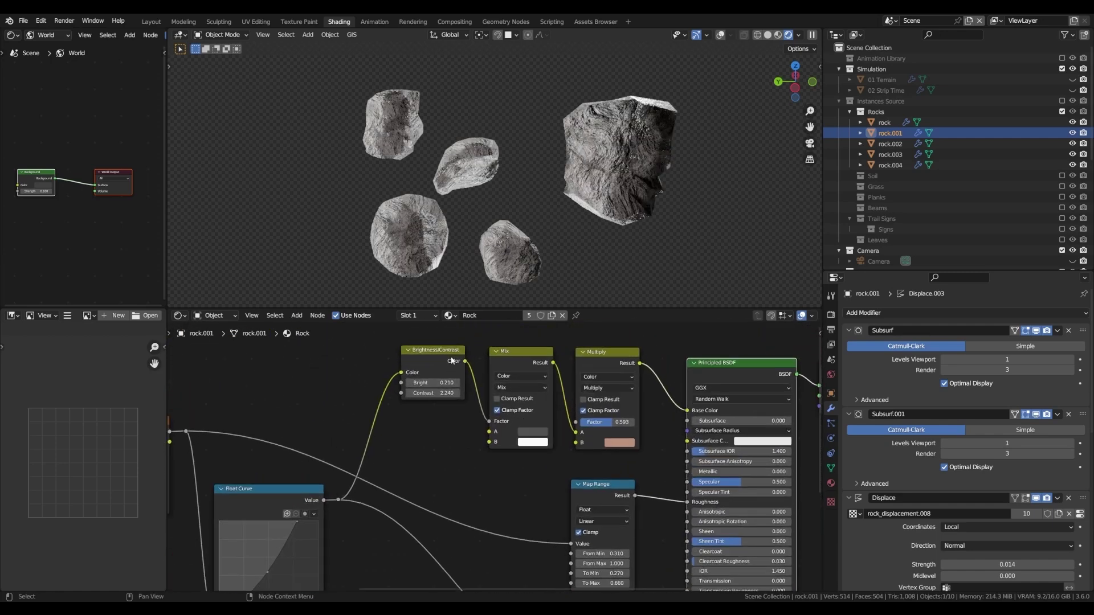
Preview the Brightness/Contrast, Mix and Multiply color nodes in sequence, ending with the Principled BSDF as the output
ctrl+shift+click(461, 355)
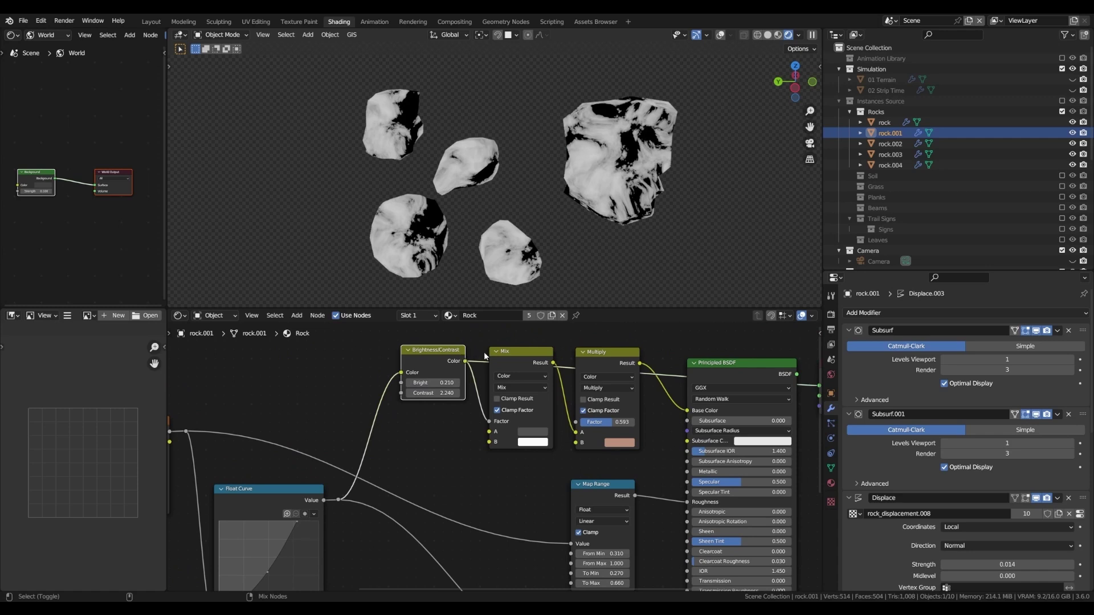
ctrl+shift+click(512, 358)
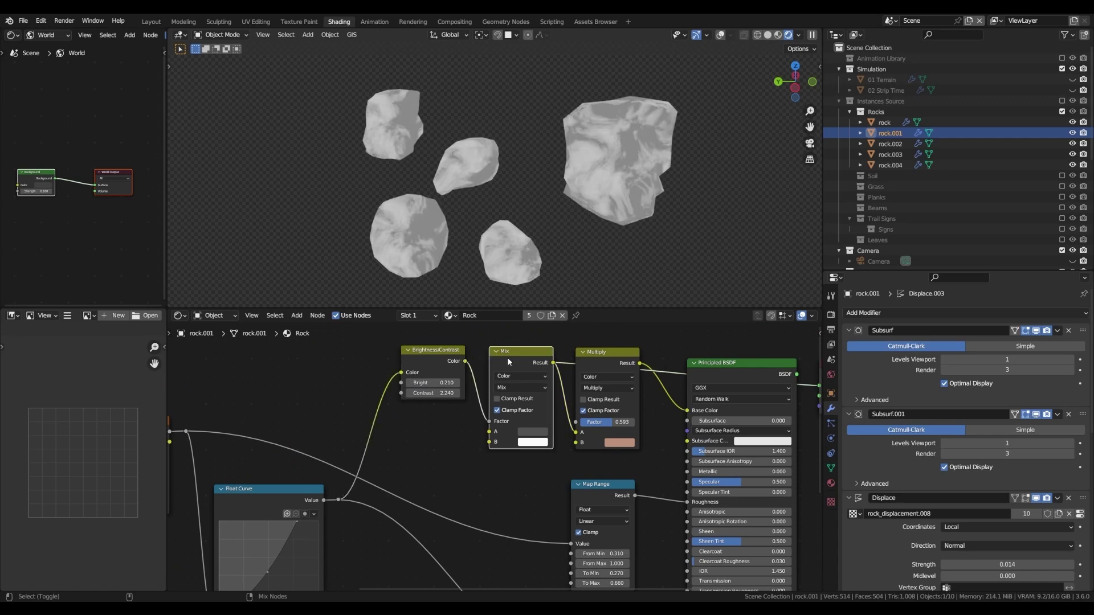
ctrl+shift+click(594, 357)
ctrl+shift+click(701, 377)
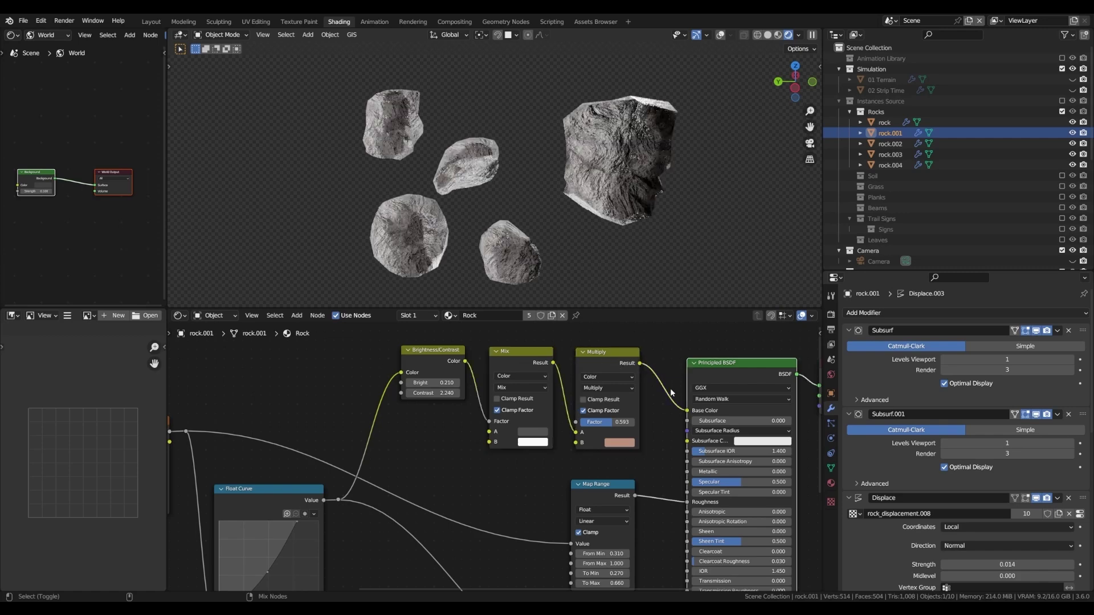
scroll(530, 392, down, 3)
middle_drag(660, 388, 636, 356)
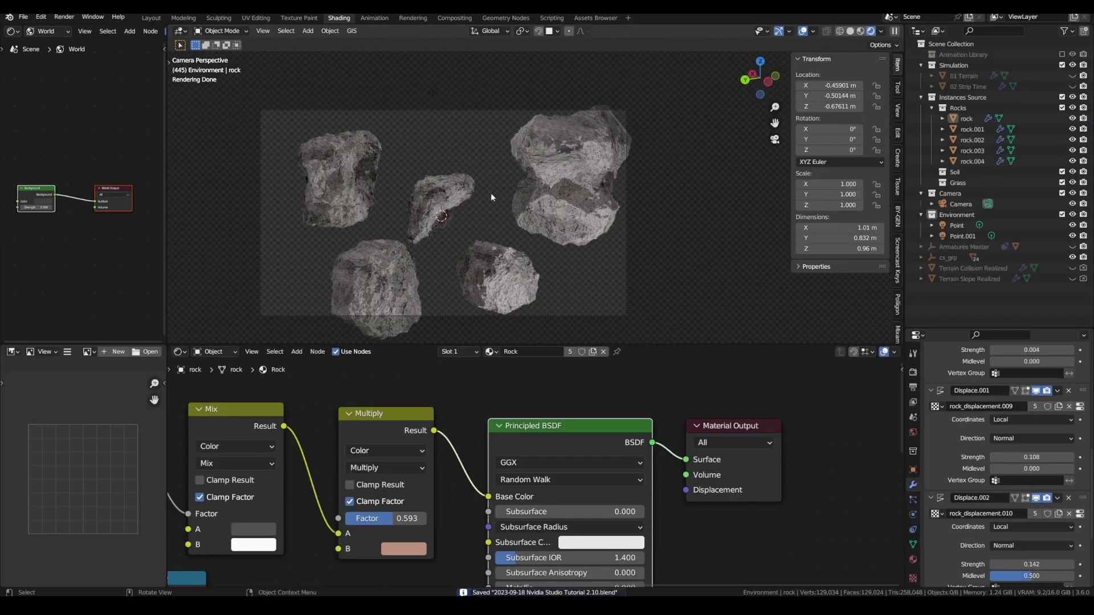
Duplicate all five rocks into the Soil collection and exclude the Rocks collection from the view layer
key(a)
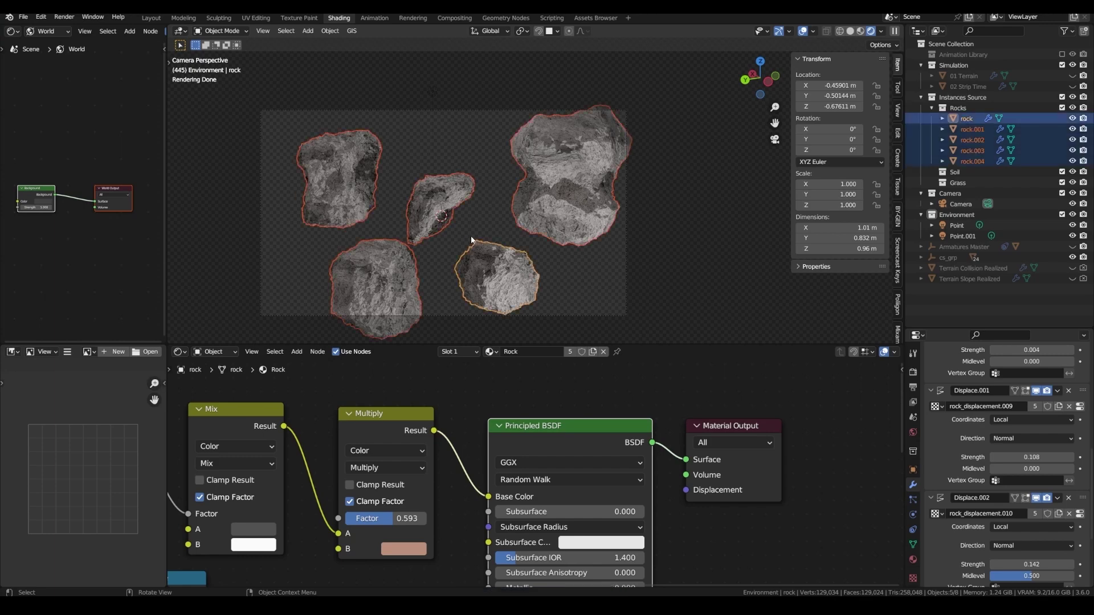
key(shift+d)
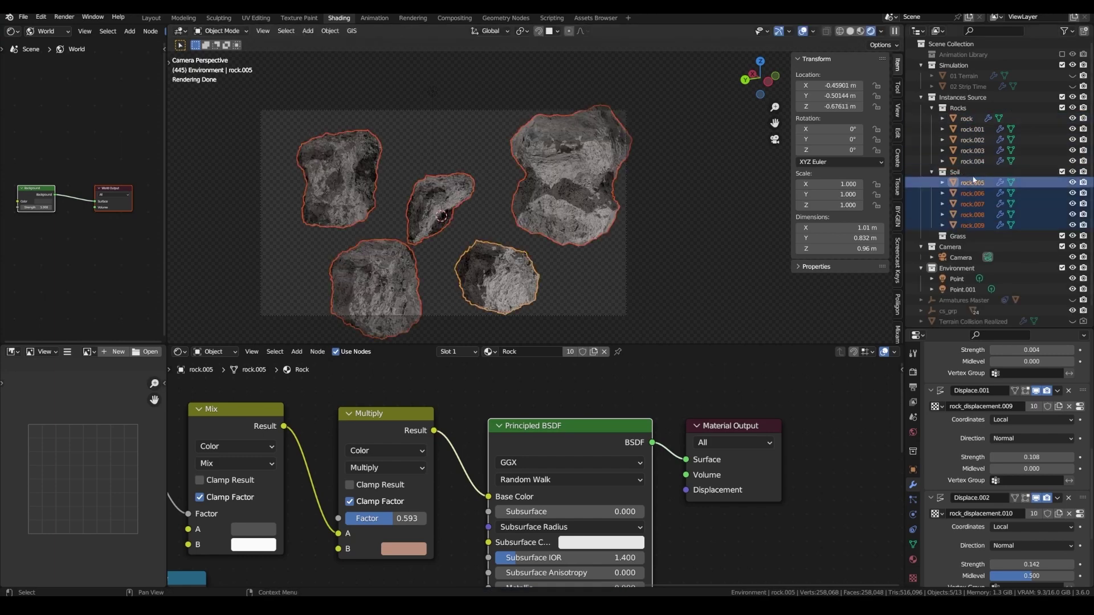
click(1062, 108)
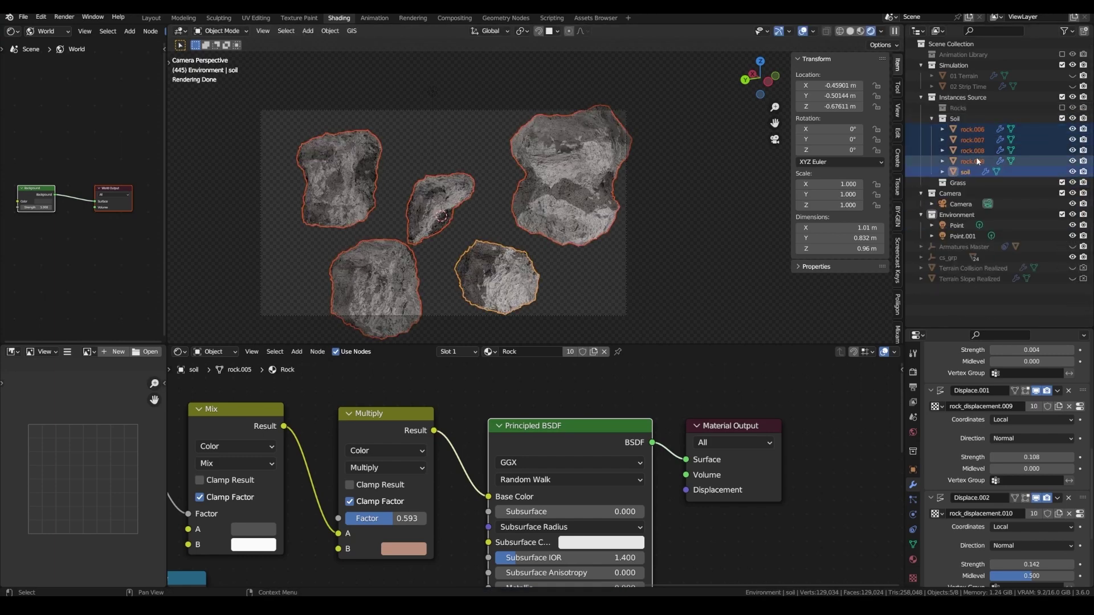
Rename the duplicated rocks in the Soil collection as soil and leave only the first one visible
double_click(977, 161)
text(soil)
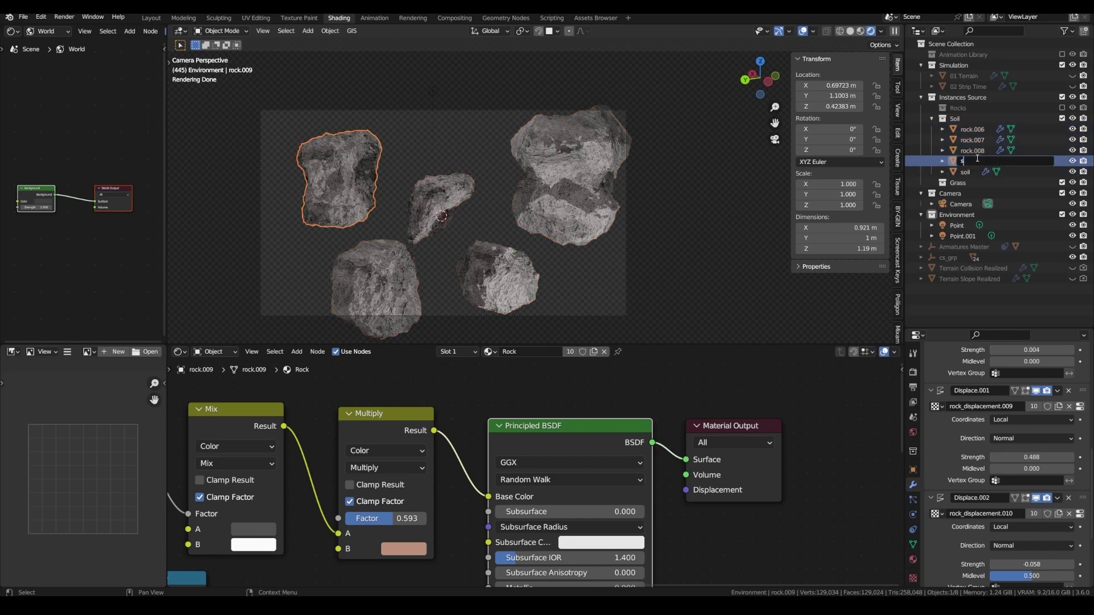
key(Return)
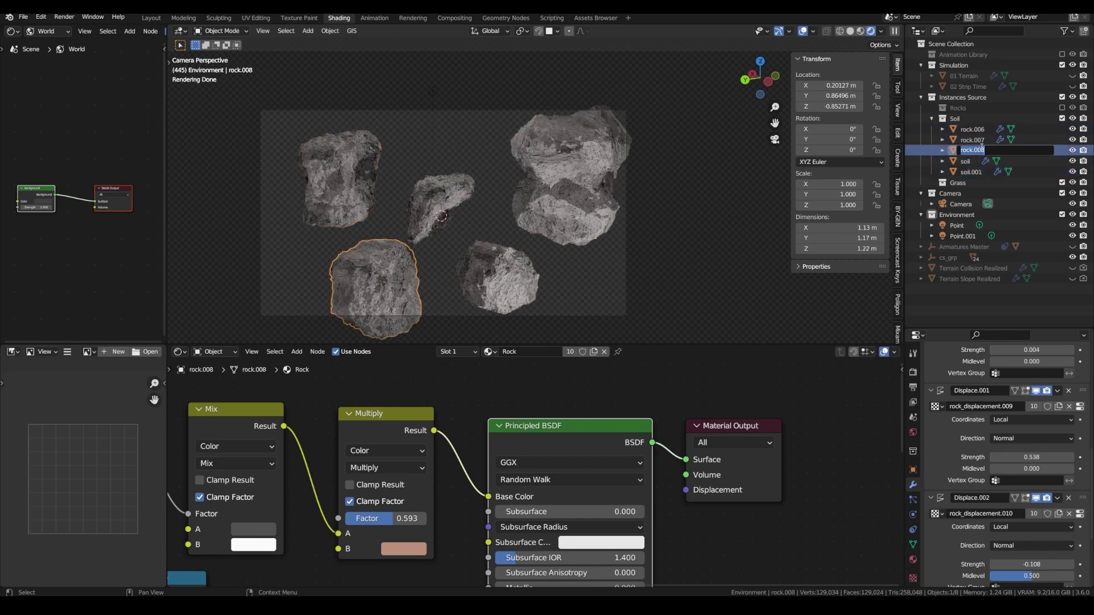
shift+click(953, 131)
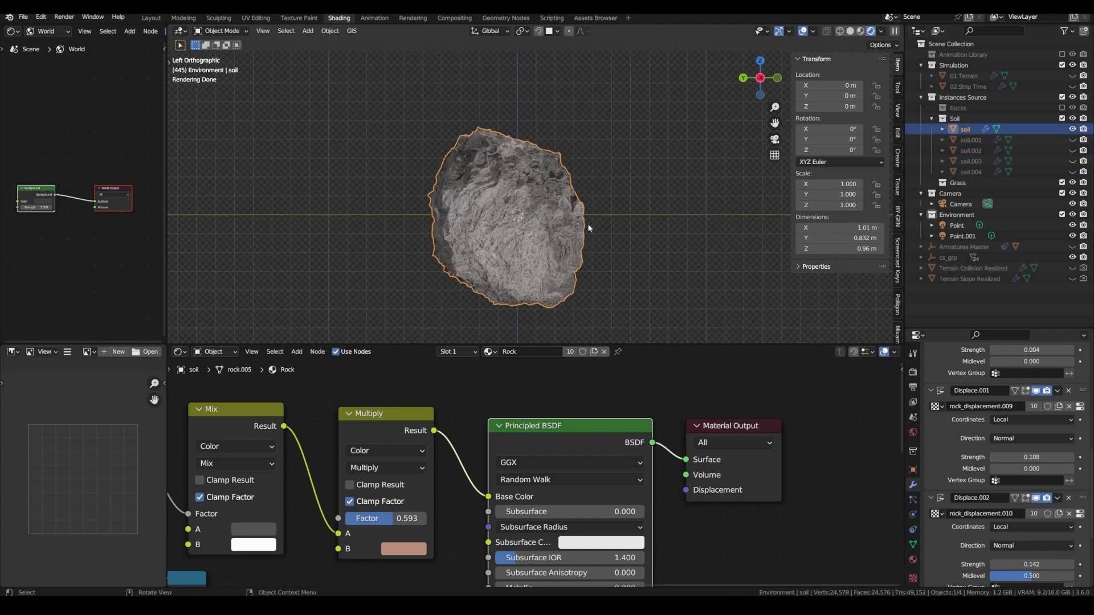
Move the first soil object's whole mesh down about 0.38 m along Z in Edit Mode
key(Tab)
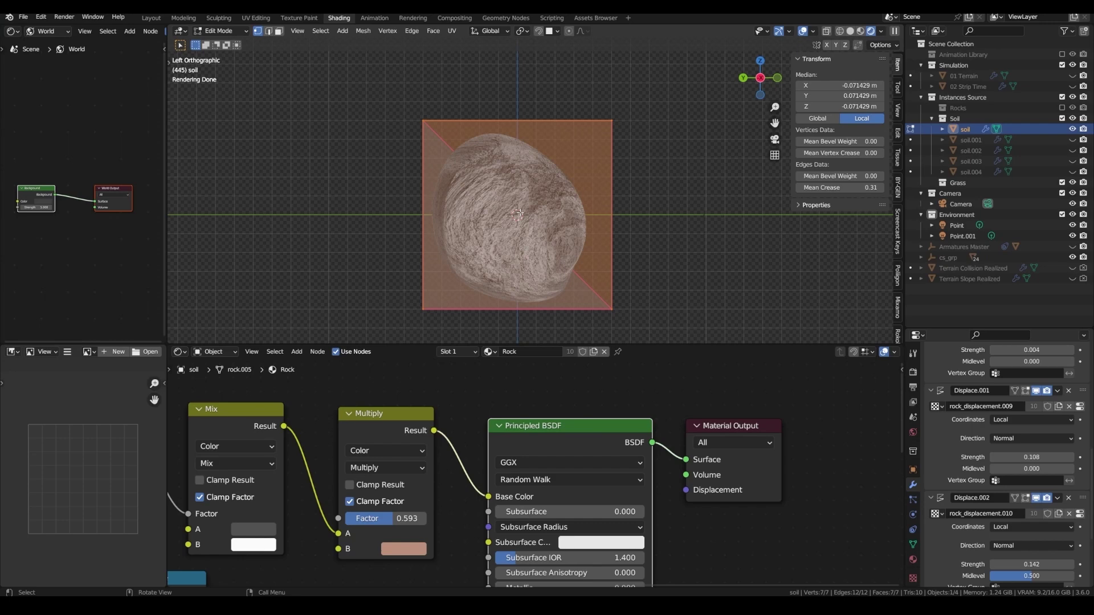
key(g)
key(z)
click(541, 208)
shift+middle_drag(545, 206, 488, 161)
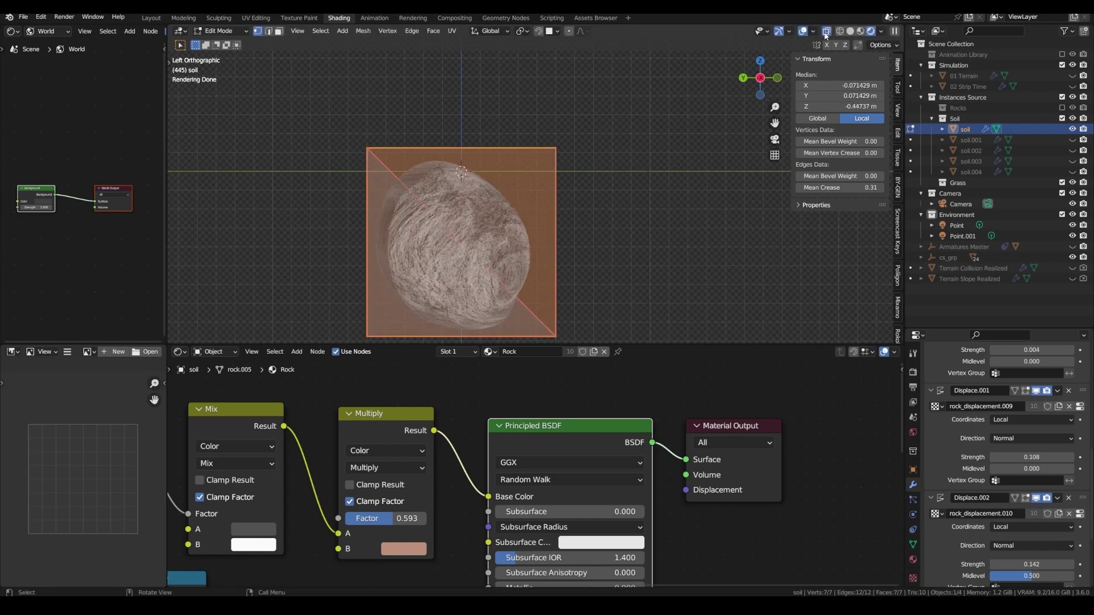
Scale up the upper vertices of the first soil object's mesh to widen its top
drag(333, 131, 616, 161)
key(s)
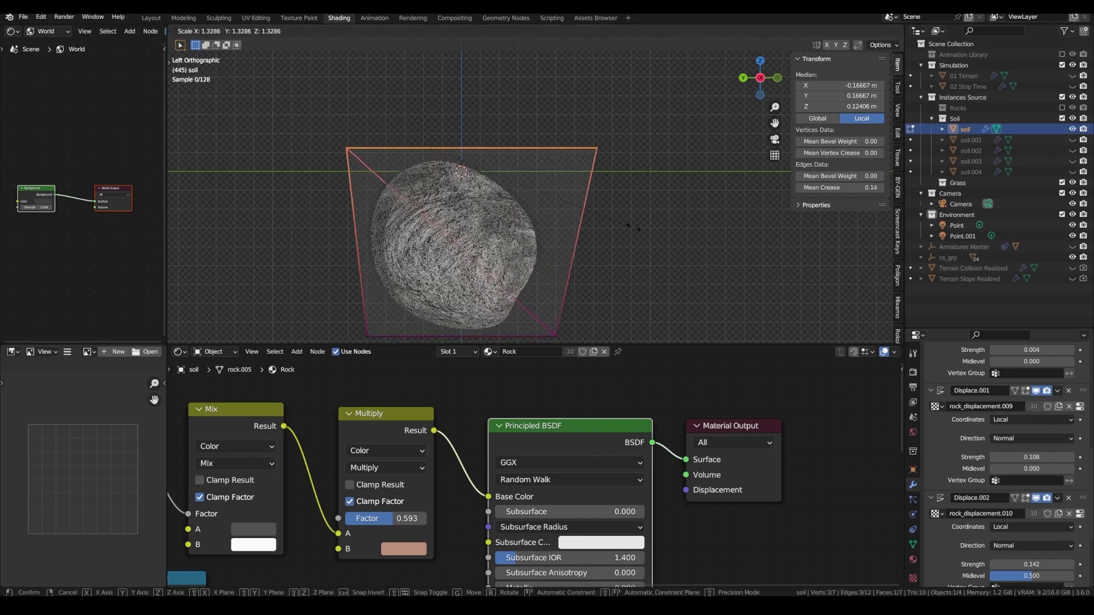
click(696, 230)
key(Tab)
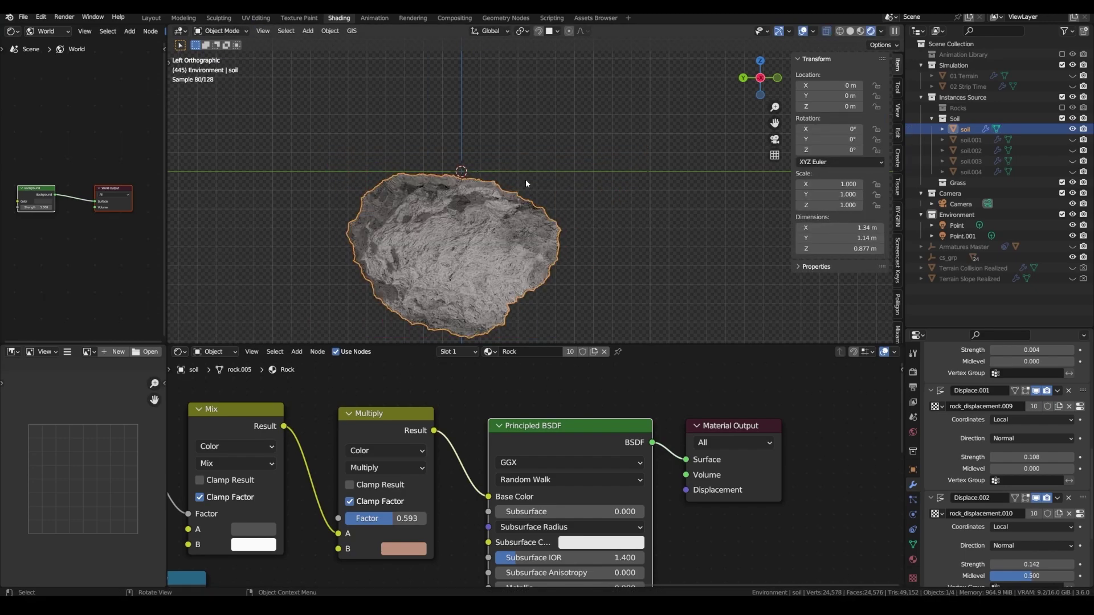
Scale the lower vertices of the first soil object to 0.44 so it tapers downward, and check its shape
middle_drag(525, 178, 524, 90)
key(Tab)
drag(276, 310, 617, 227)
key(s)
click(530, 261)
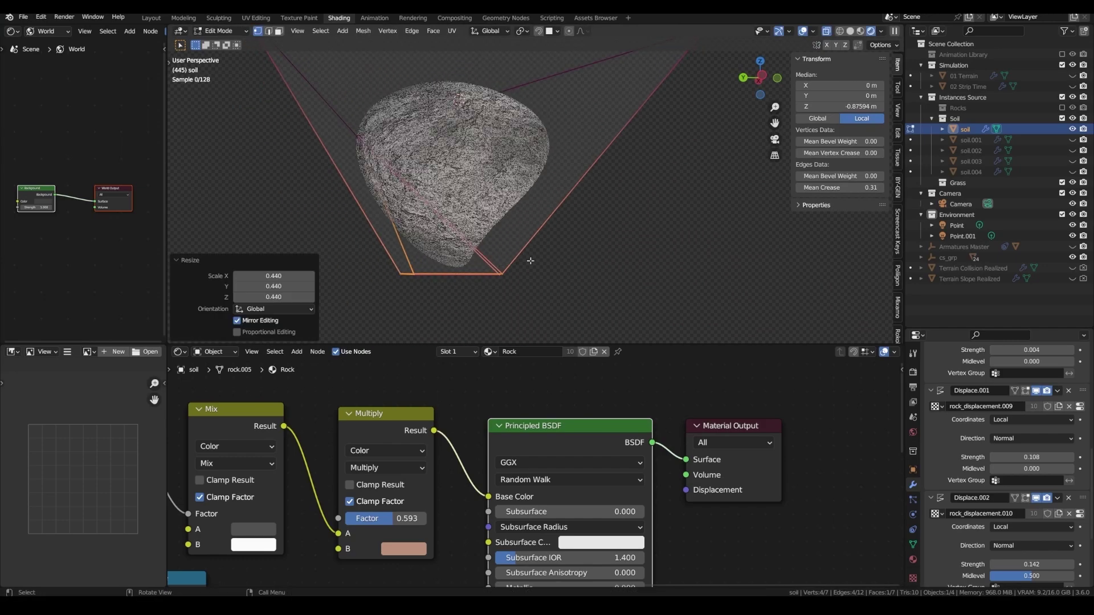
key(Tab)
middle_drag(498, 189, 473, 142)
key(Tab)
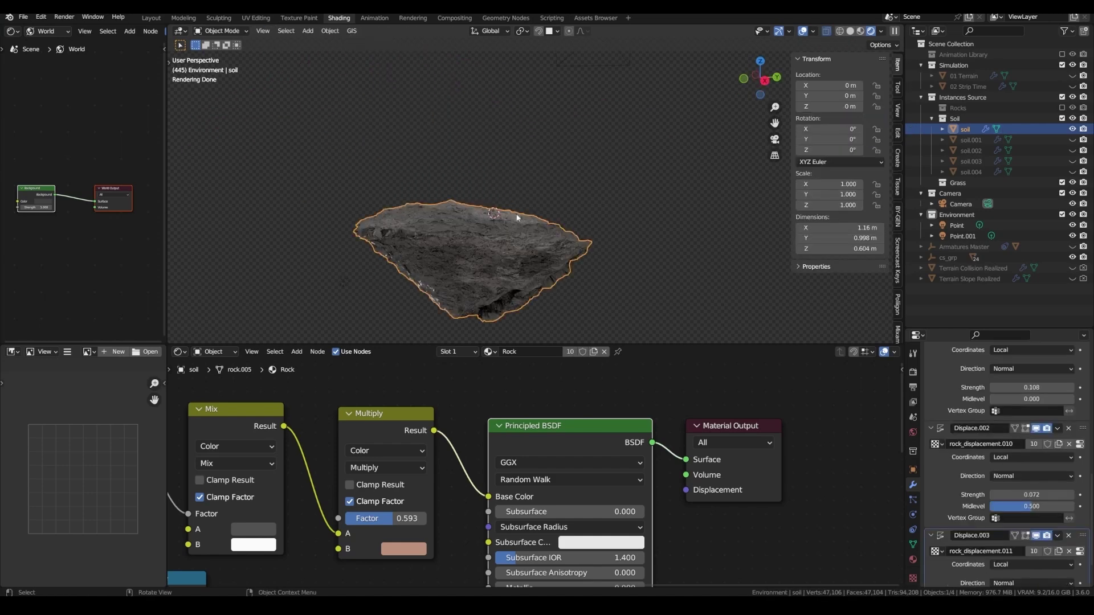
Show only soil.001 and set its Displace.003 strength to 0.022
click(1017, 139)
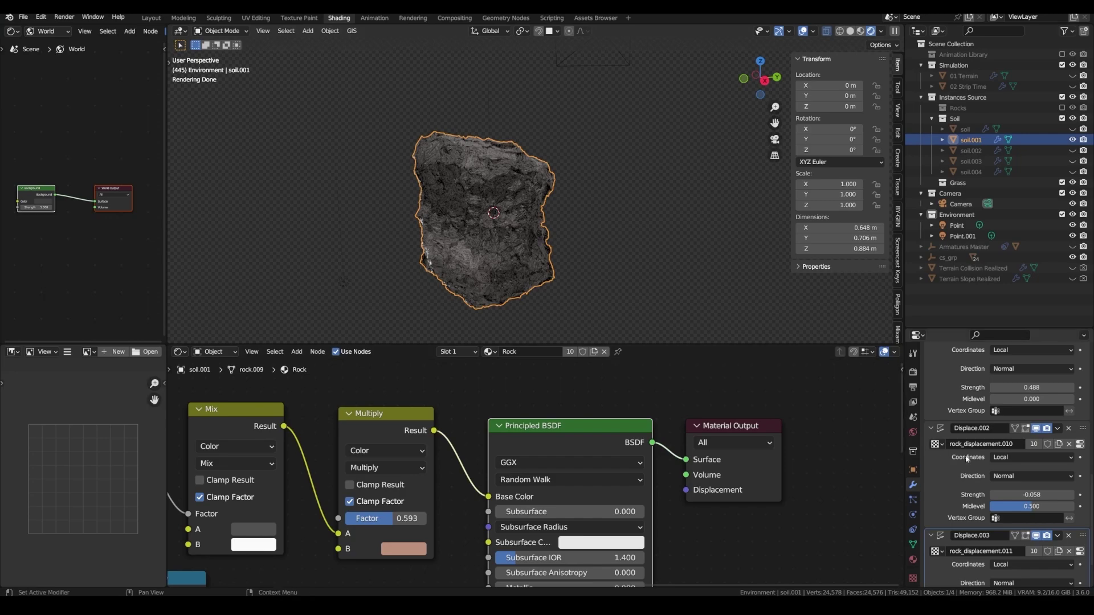
scroll(983, 472, down, 2)
drag(1044, 553, 1017, 558)
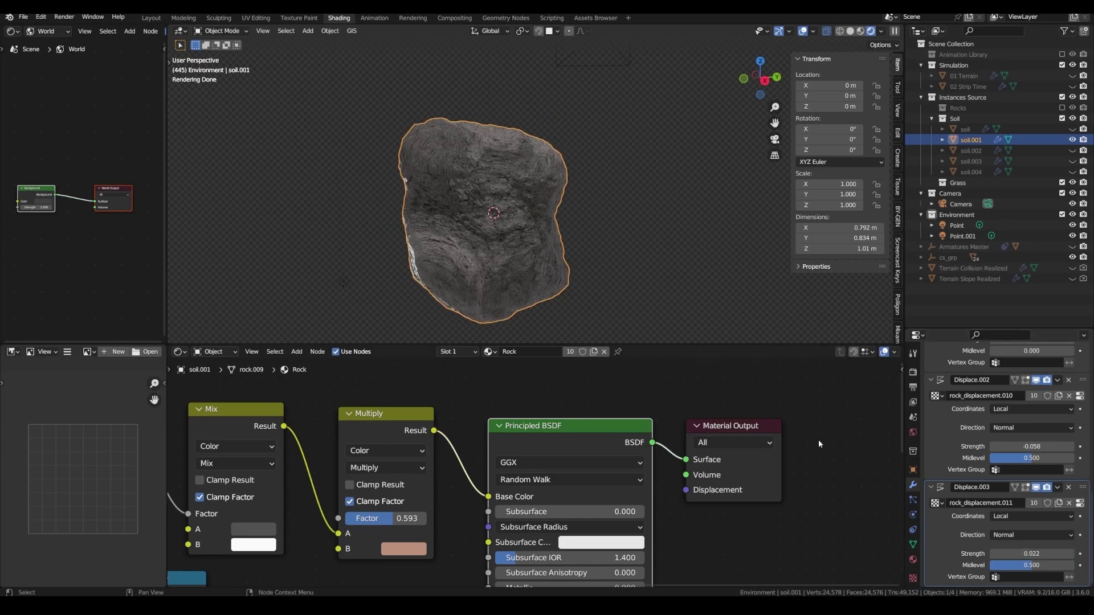
Move the whole soil.001 mesh down along Z below its origin, working from the right view
click(763, 82)
key(Tab)
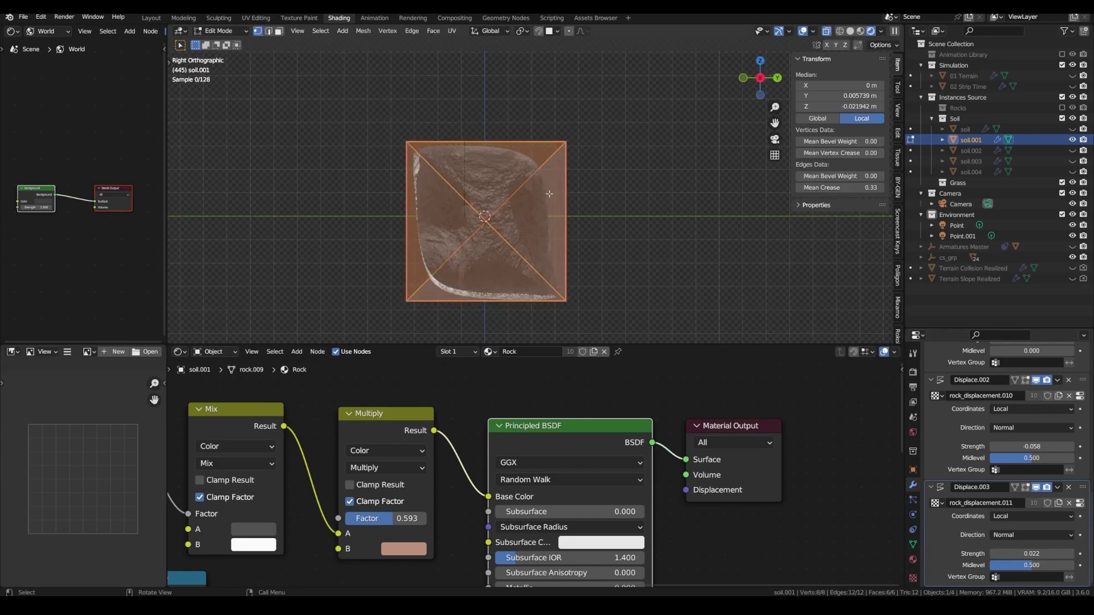
key(g)
key(z)
click(569, 266)
Taper the soil.001 mesh by scaling down its lower vertices, shifting them along Z and scaling its upper vertices
shift+middle_drag(569, 266, 557, 187)
drag(377, 324, 598, 275)
key(s)
click(536, 286)
key(g)
key(z)
click(425, 245)
drag(372, 164, 590, 109)
key(s)
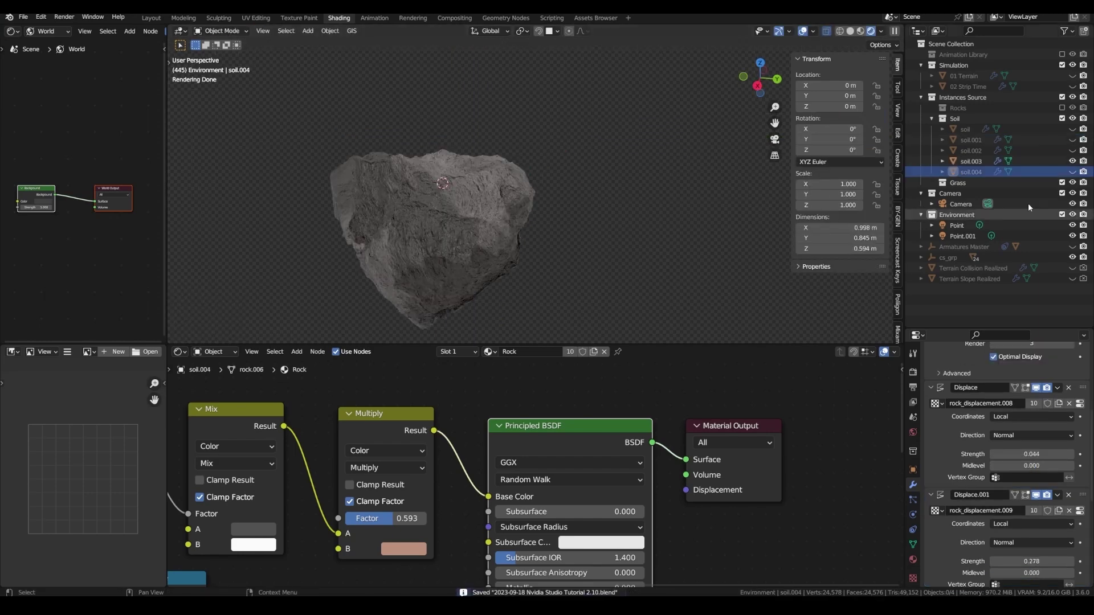
Make all the hidden soil objects in the Soil collection visible again
click(1072, 151)
click(1072, 140)
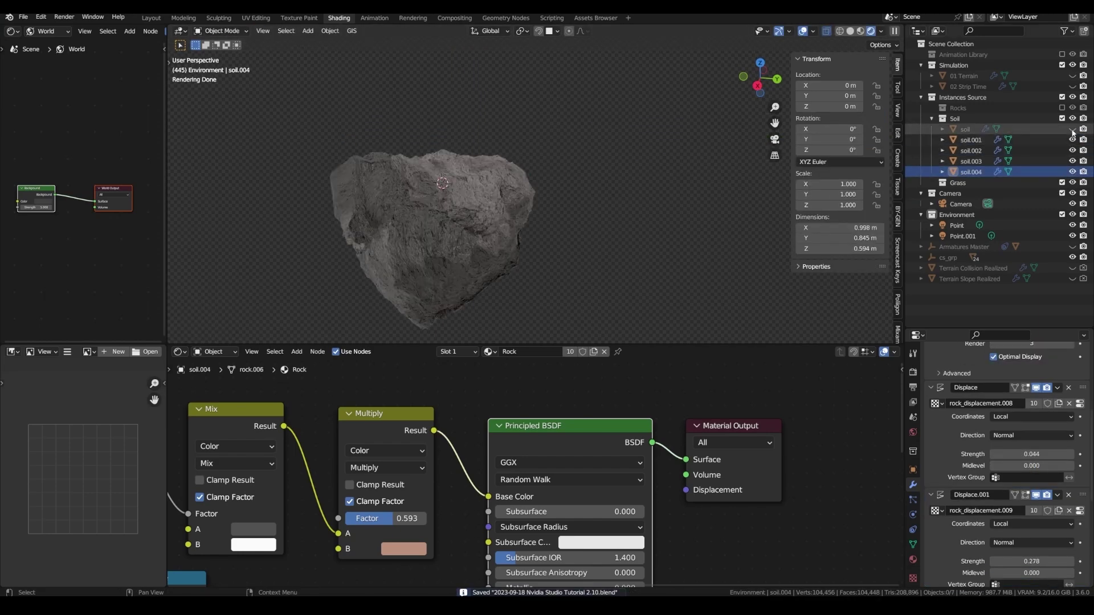
click(1072, 128)
Select all five soil objects and give the first one a separate copy of the Rock material named Soil
click(967, 129)
shift+click(967, 167)
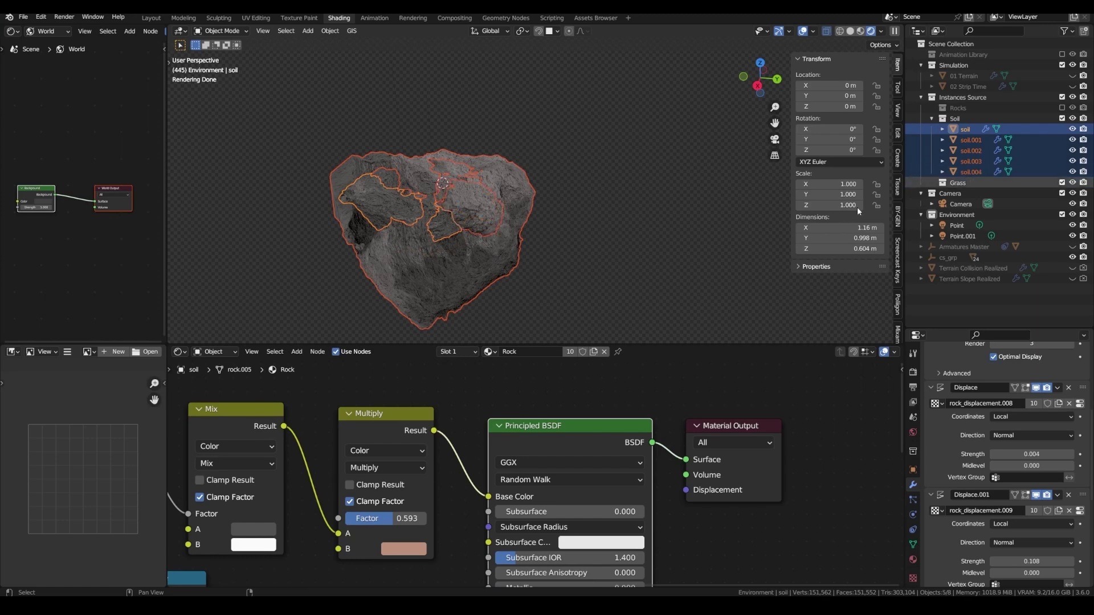
click(548, 352)
text(Soil)
key(Return)
Link the Soil material from the first soil object to the other selected soil objects
key(ctrl+l)
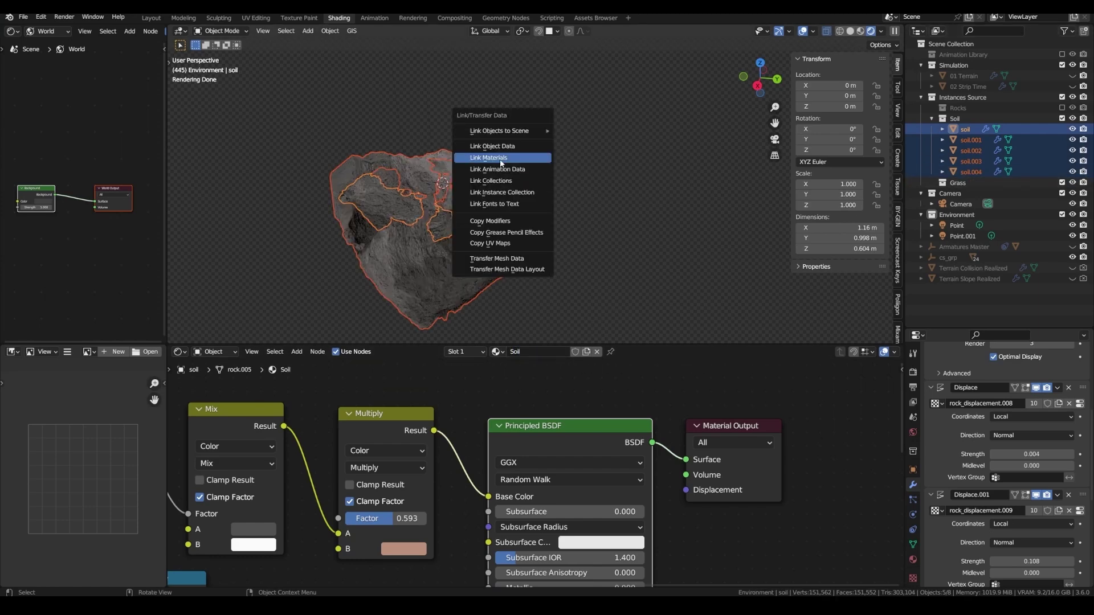
click(499, 152)
key(Home)
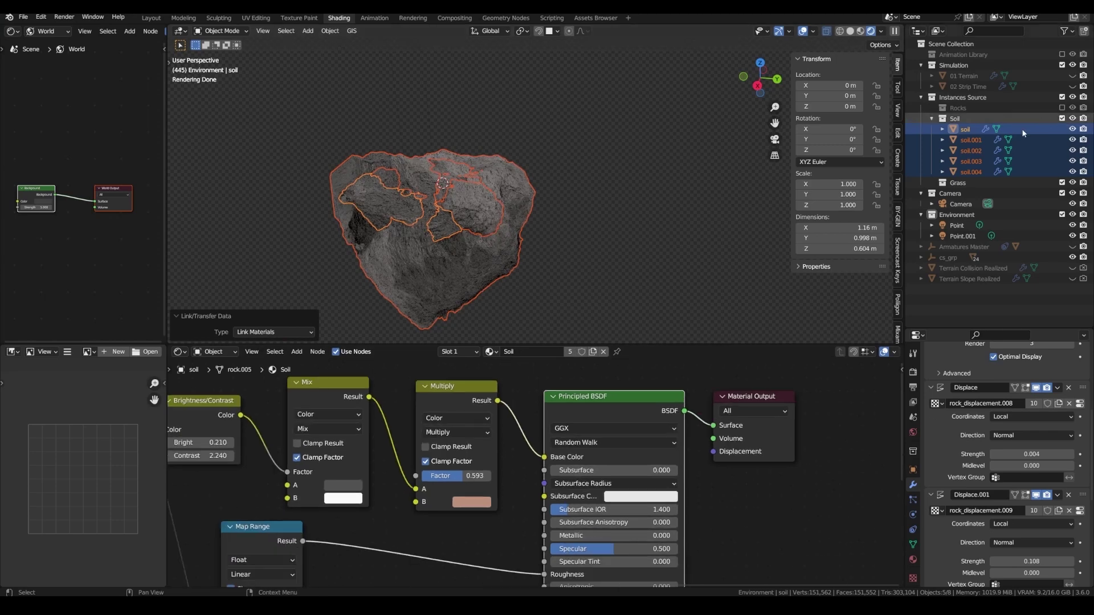
Set the Soil material's Multiply color to a saturated orange-brown with hue 0.026 and saturation 0.935, and its factor to 1.000
click(472, 501)
drag(522, 401, 491, 399)
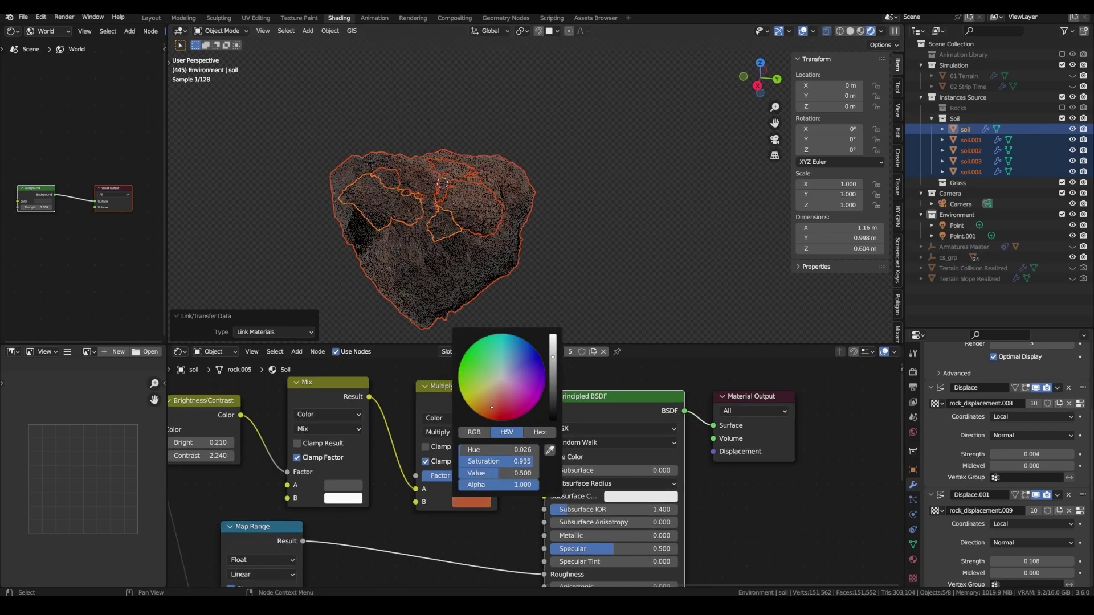
middle_drag(411, 248, 543, 248)
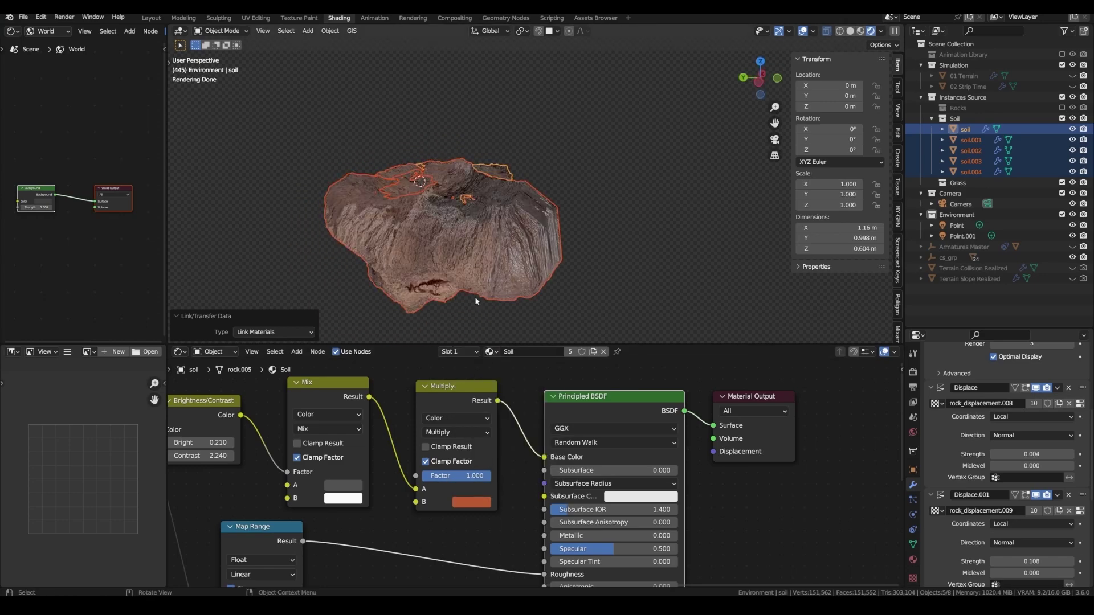
scroll(466, 260, up, 2)
middle_drag(466, 262, 517, 242)
scroll(517, 497, down, 3)
Examine the Soil material's node network, from the noise textures and Float Curve to the color and bump nodes
middle_drag(518, 496, 499, 398)
scroll(302, 483, up, 3)
drag(316, 536, 333, 498)
scroll(294, 521, up, 1)
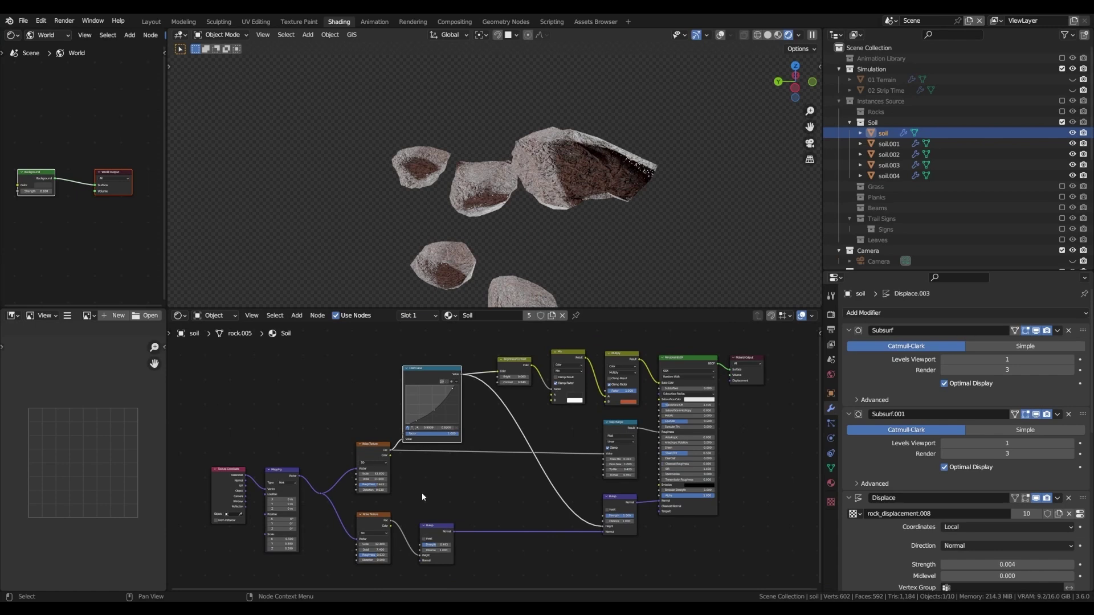
scroll(426, 461, up, 2)
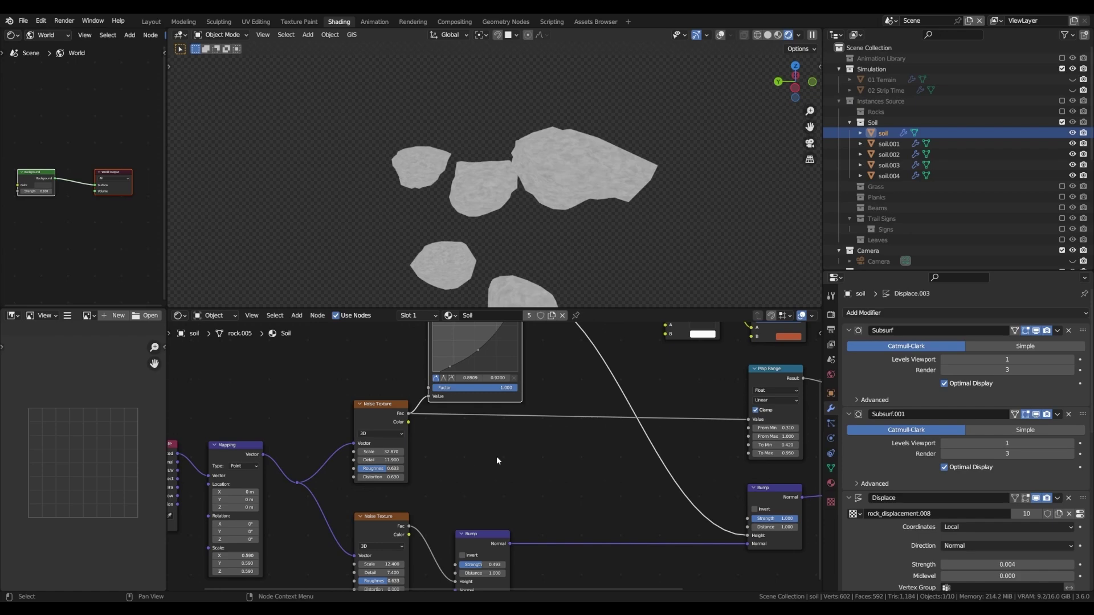
scroll(497, 455, down, 2)
middle_drag(528, 408, 363, 480)
scroll(363, 450, up, 3)
scroll(363, 450, down, 1)
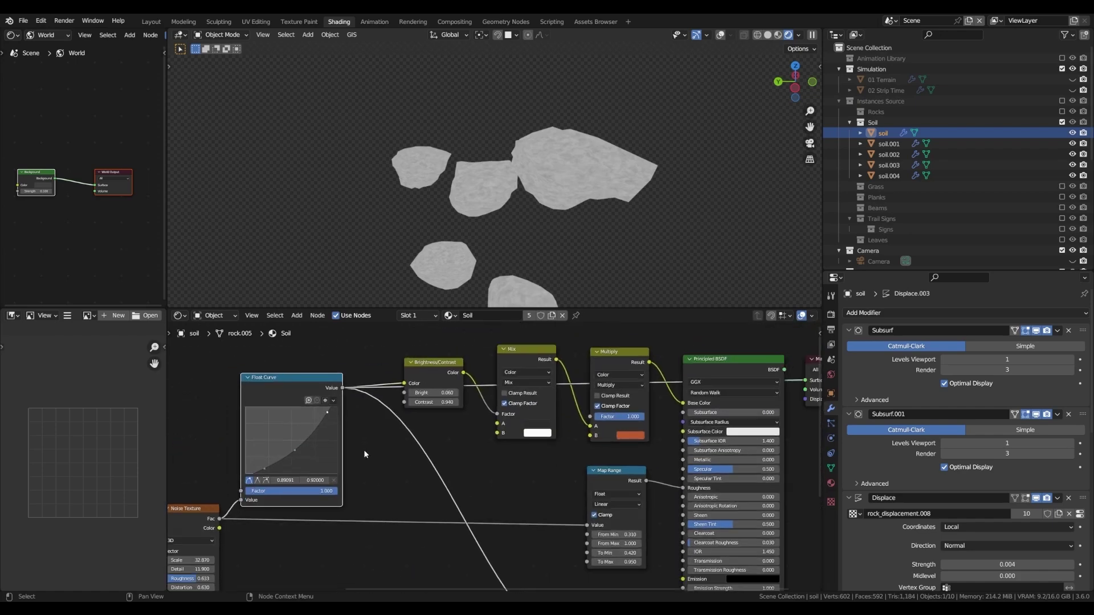
Preview the Multiply node's output on the soil objects, and route the Principled BSDF back to the material output
click(605, 369)
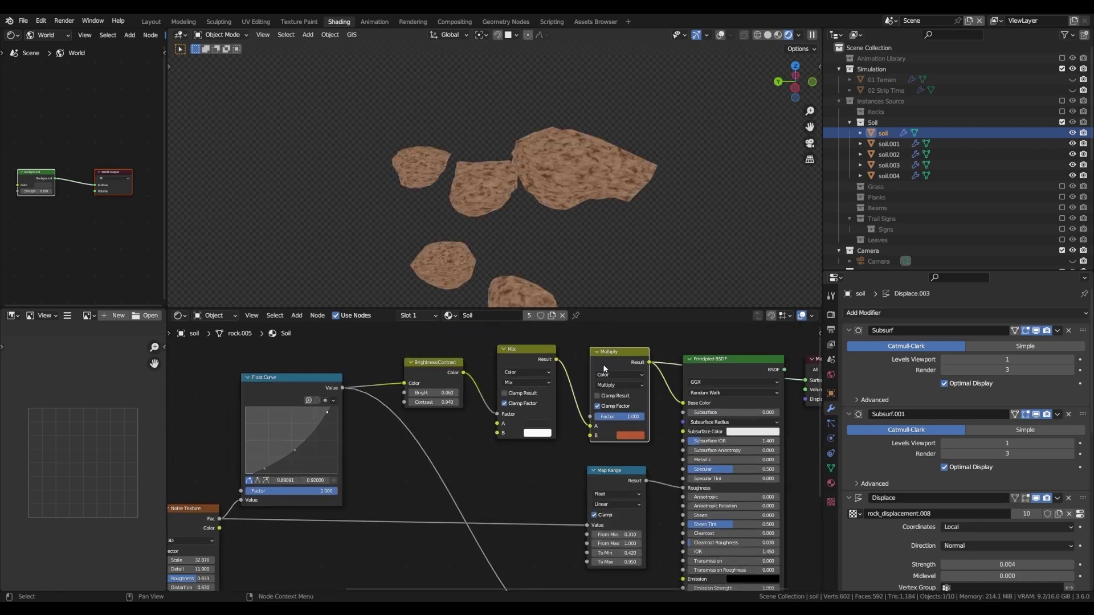
middle_drag(590, 446, 551, 438)
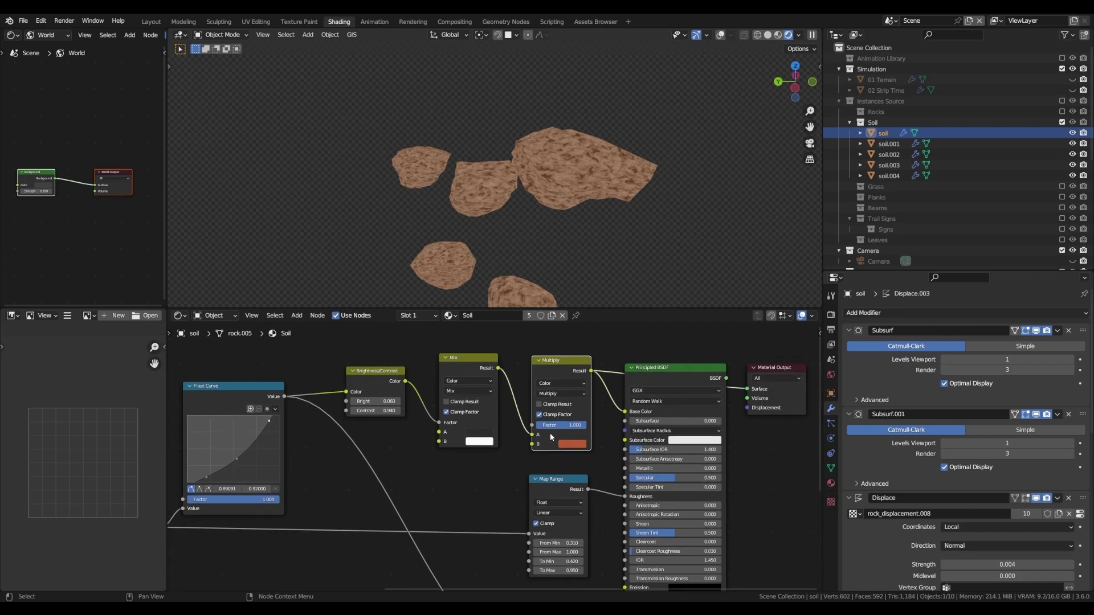
ctrl+shift+click(672, 374)
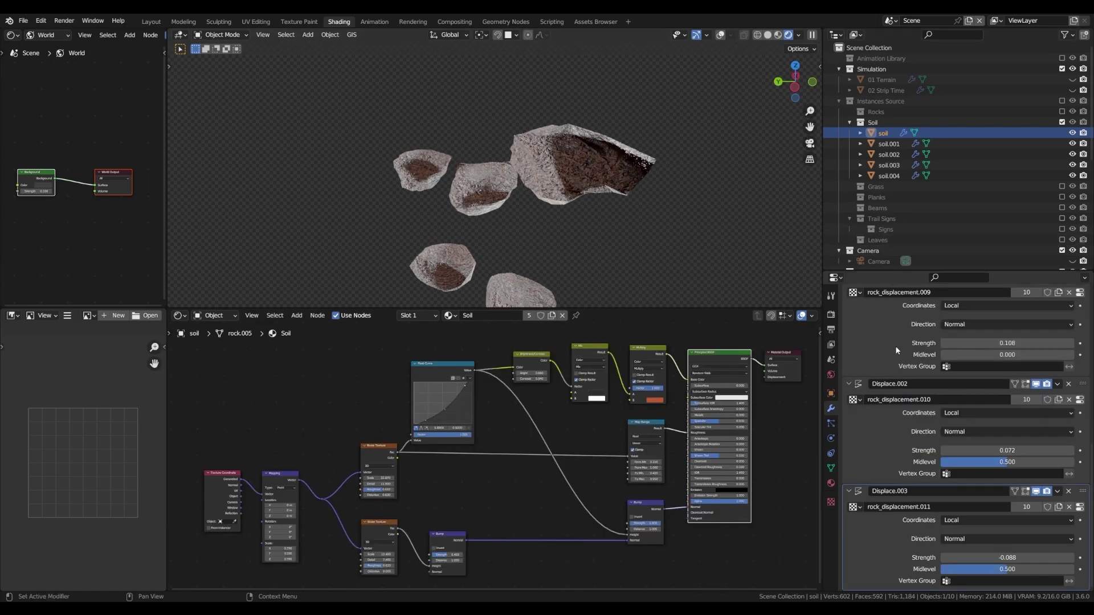
scroll(886, 387, down, 5)
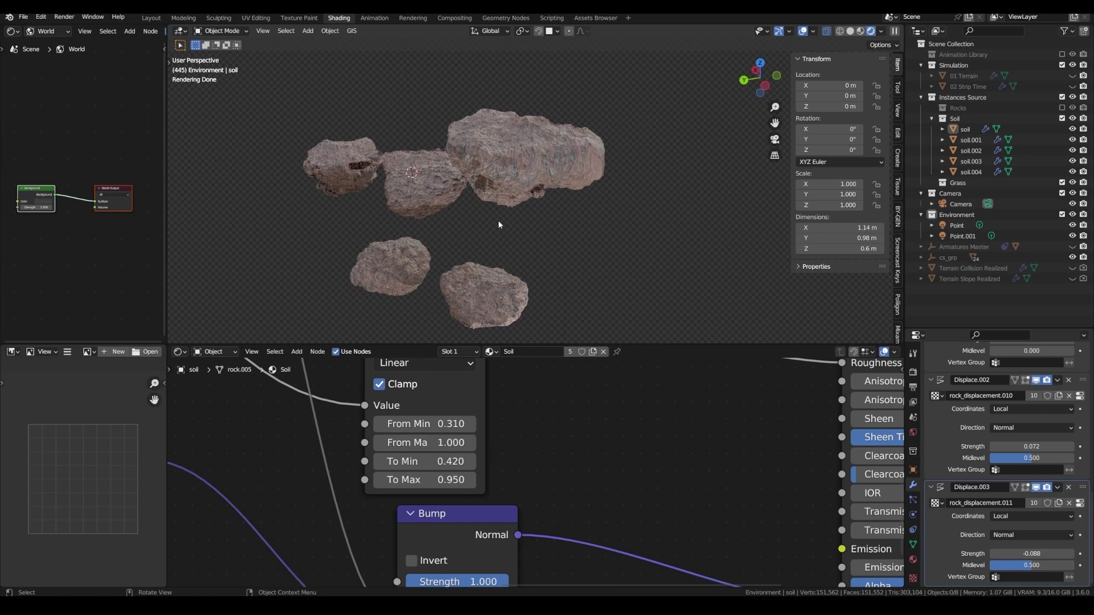
Enable the Rocks collection, exclude the Soil collection and select all five rock objects
click(1061, 107)
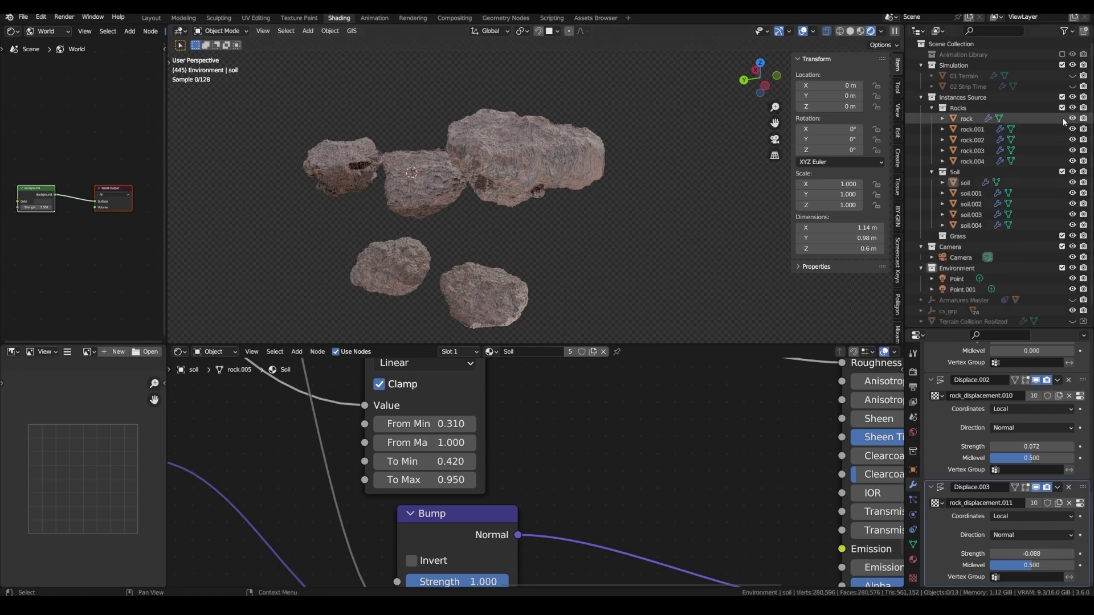
click(1062, 171)
middle_drag(542, 238, 443, 235)
click(972, 118)
shift+click(972, 161)
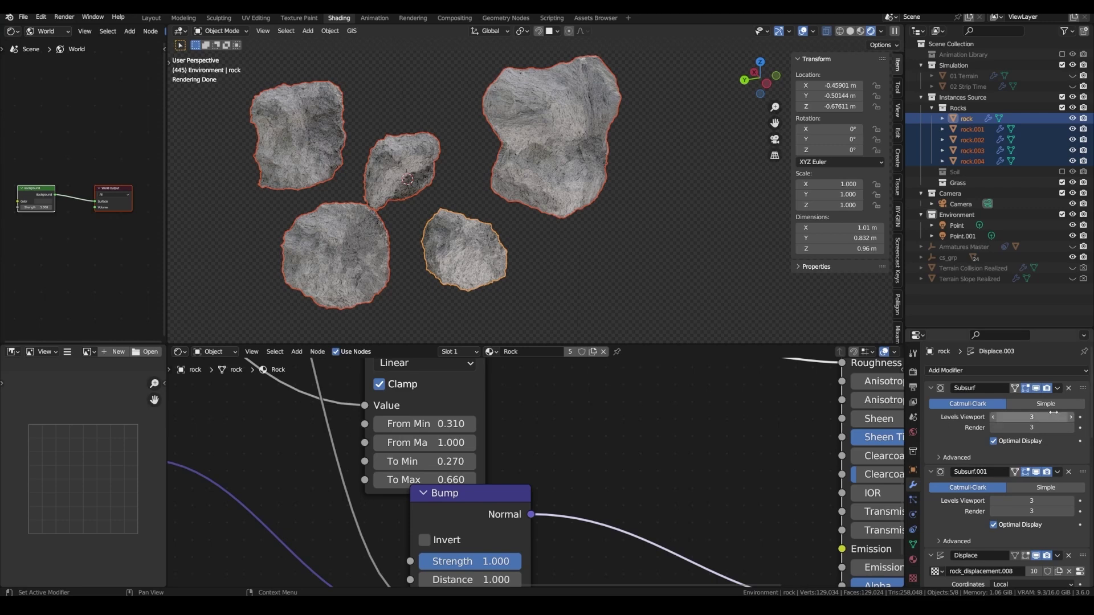
Set the viewport levels of both subdivision modifiers to 1 on all rock and soil objects, and save the file
text(1)
key(Return)
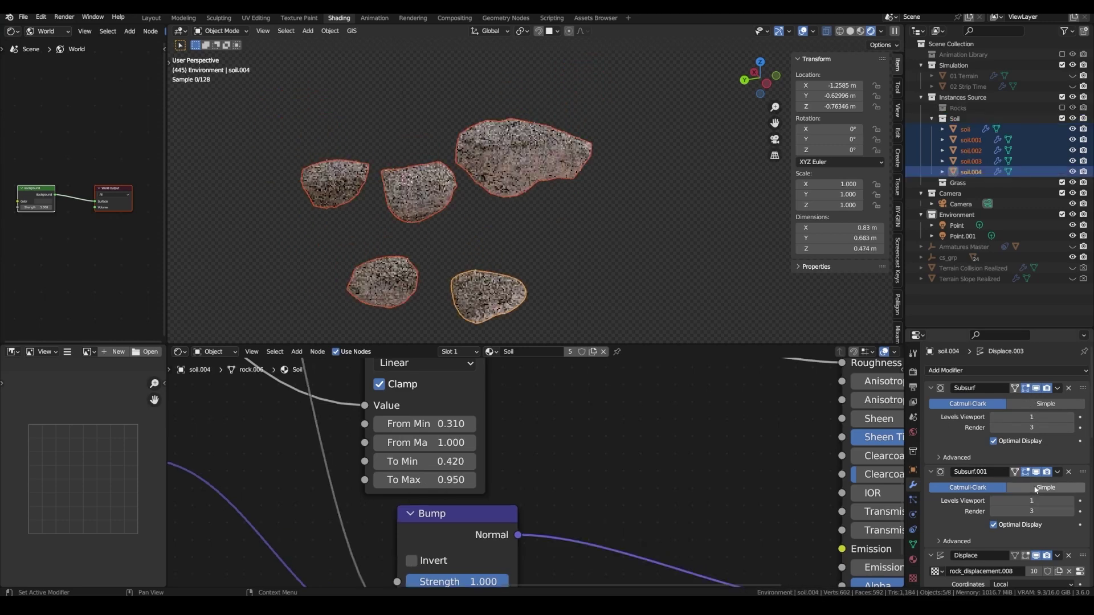
key(ctrl+s)
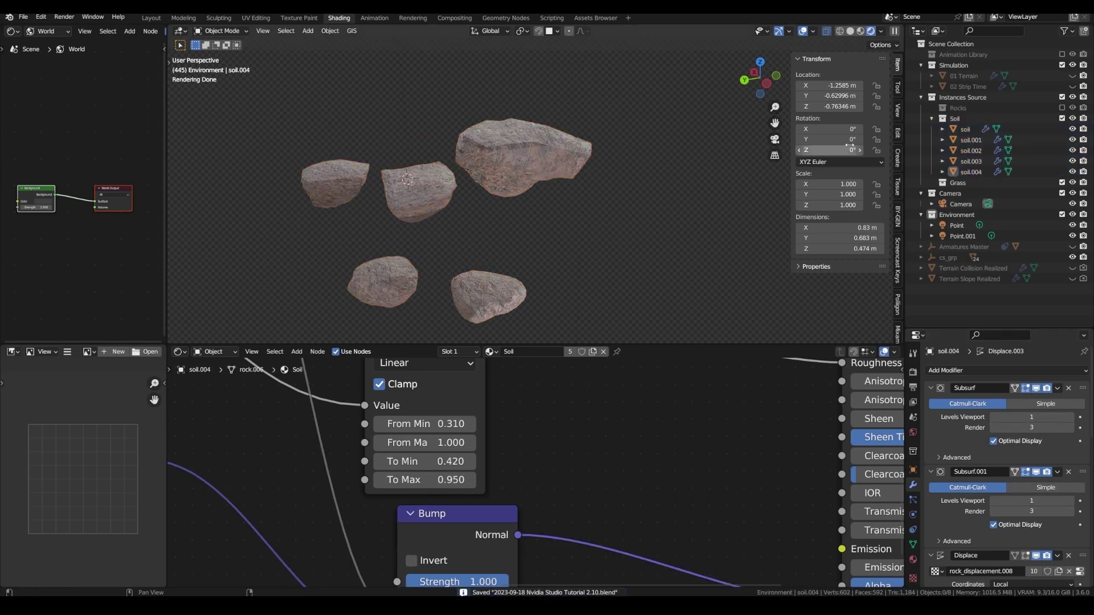
Exclude the Soil collection, add a plane to the Grass collection and merge its vertices at center
click(1061, 118)
click(1022, 133)
key(shift+a)
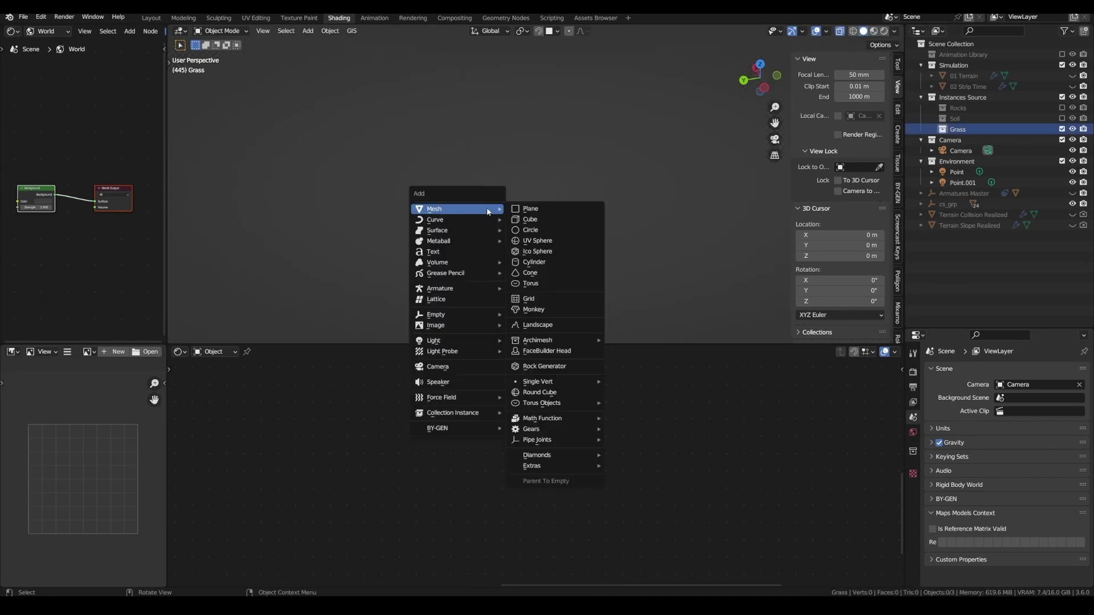
click(538, 211)
key(Tab)
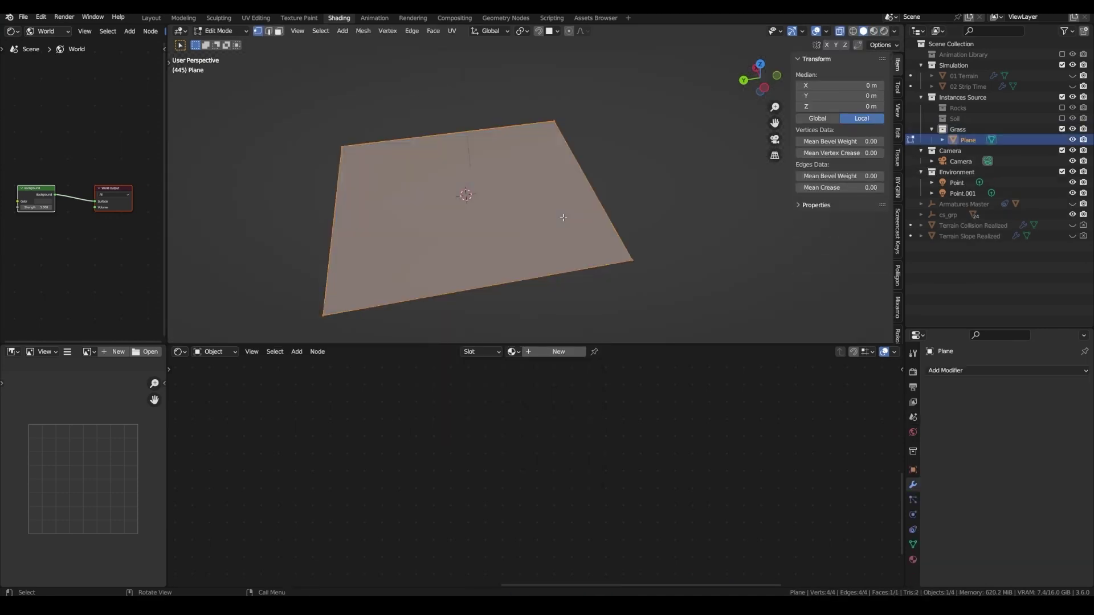
key(m)
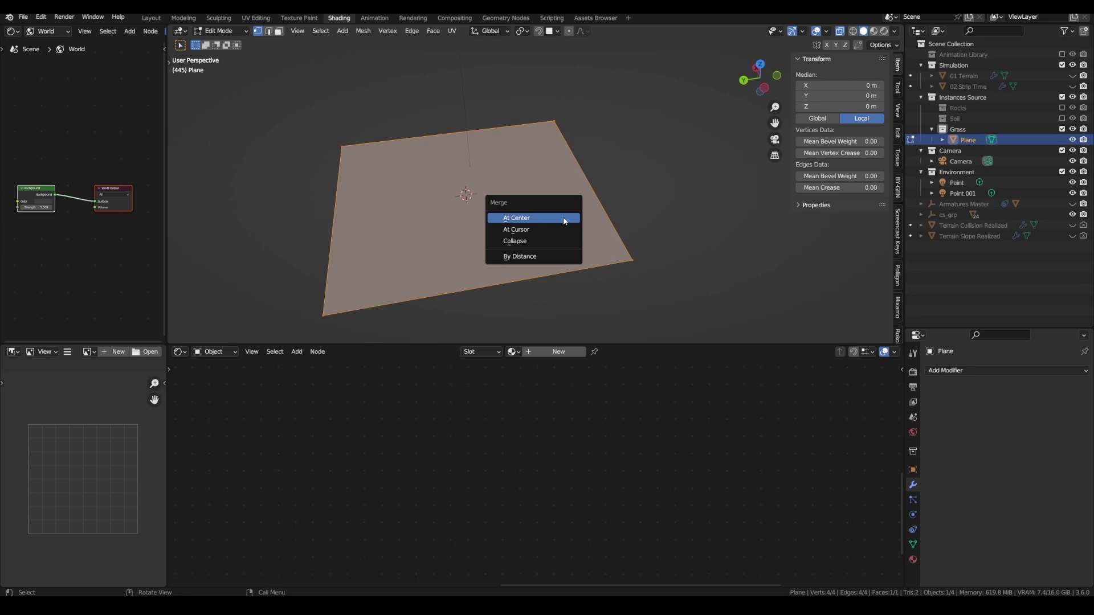
click(564, 220)
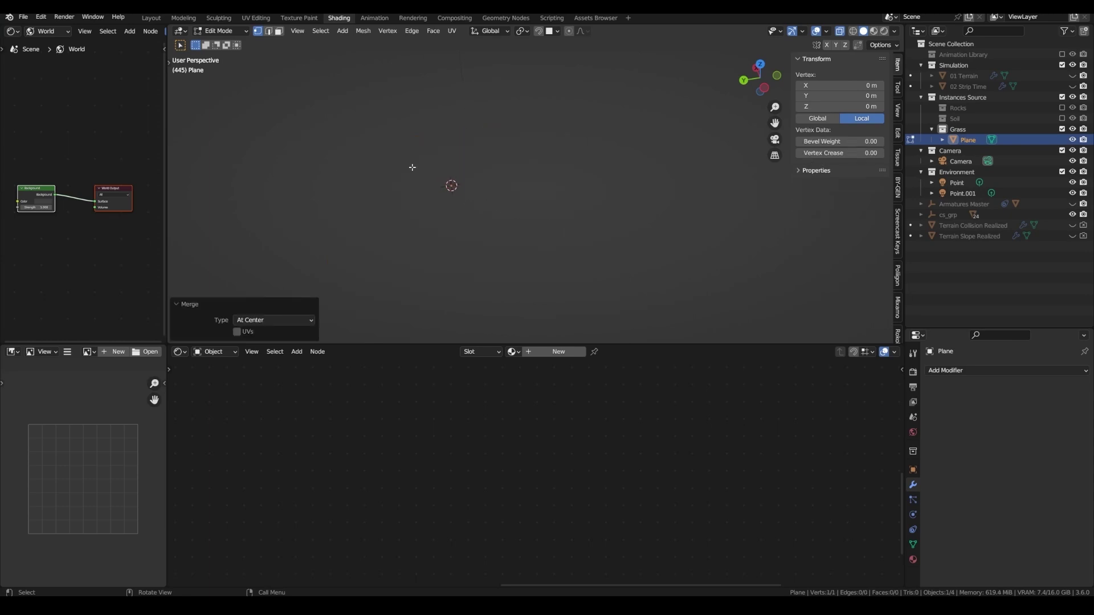
Extrude the single vertex upward in the left view into a curved four-segment blade profile about 0.137 m tall
key(ctrl+KP_3)
key(e)
click(416, 137)
key(e)
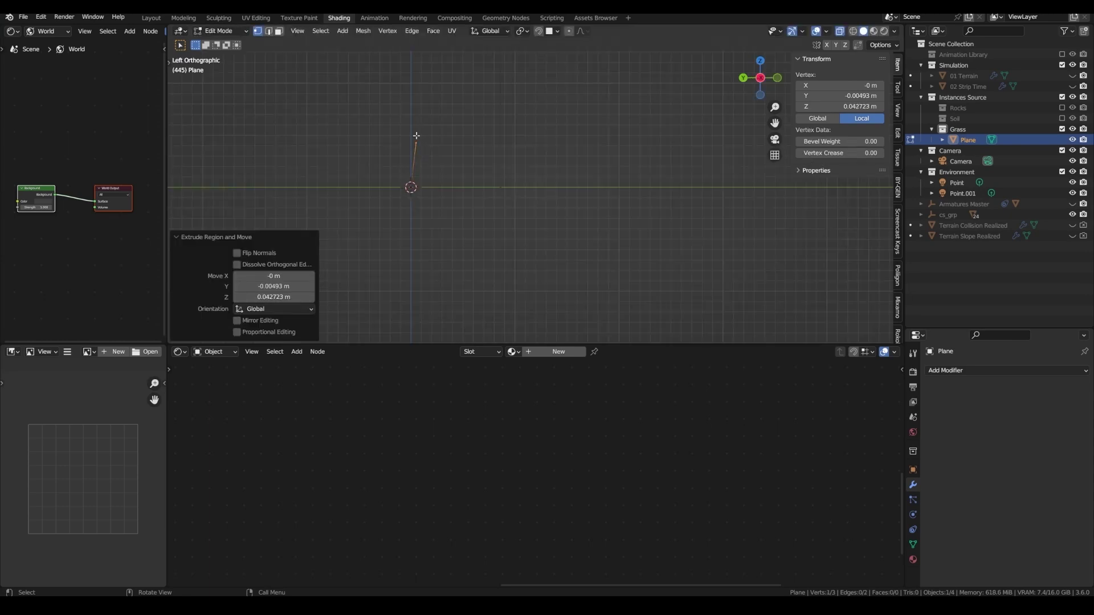
click(455, 60)
key(e)
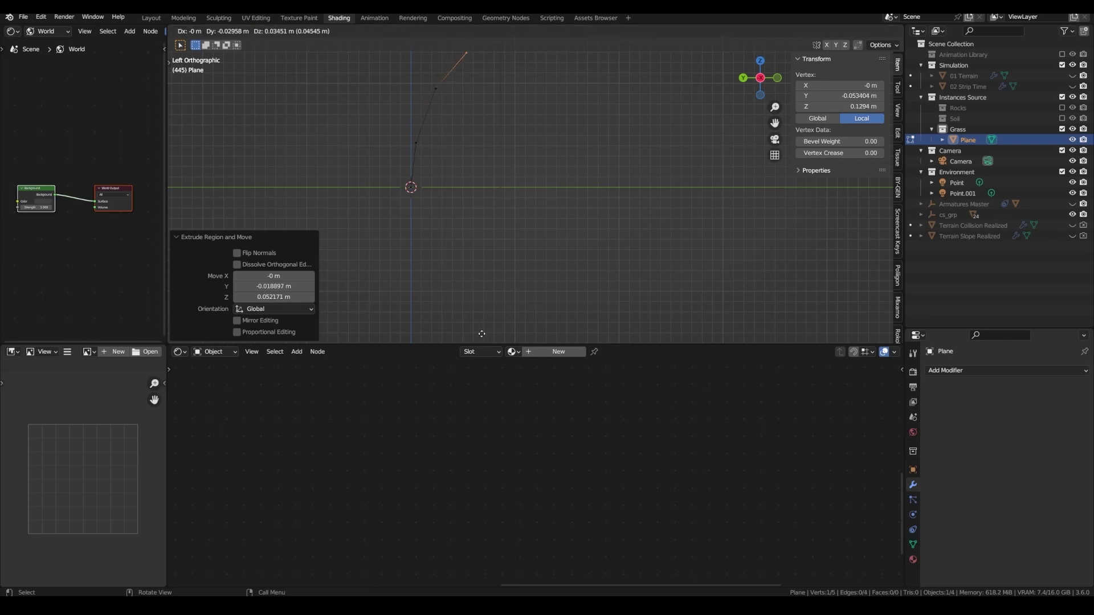
click(481, 333)
key(Tab)
middle_drag(478, 320, 512, 179)
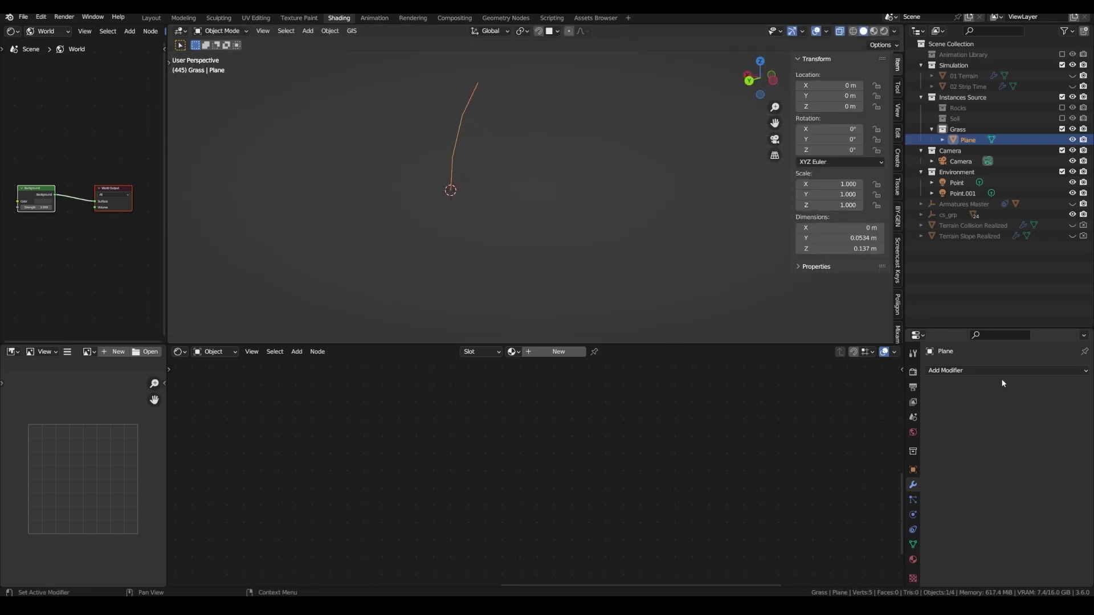
Extrude the whole blade profile sideways by about 0.007 m to give the grass blade its width
key(Tab)
middle_drag(457, 88, 475, 107)
scroll(476, 107, up, 2)
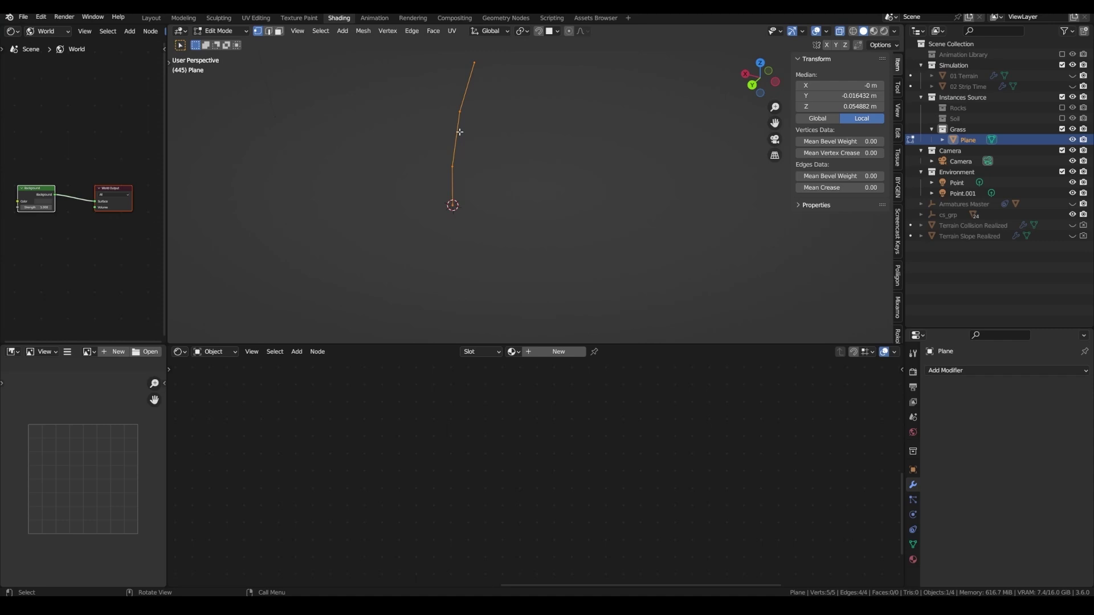
key(e)
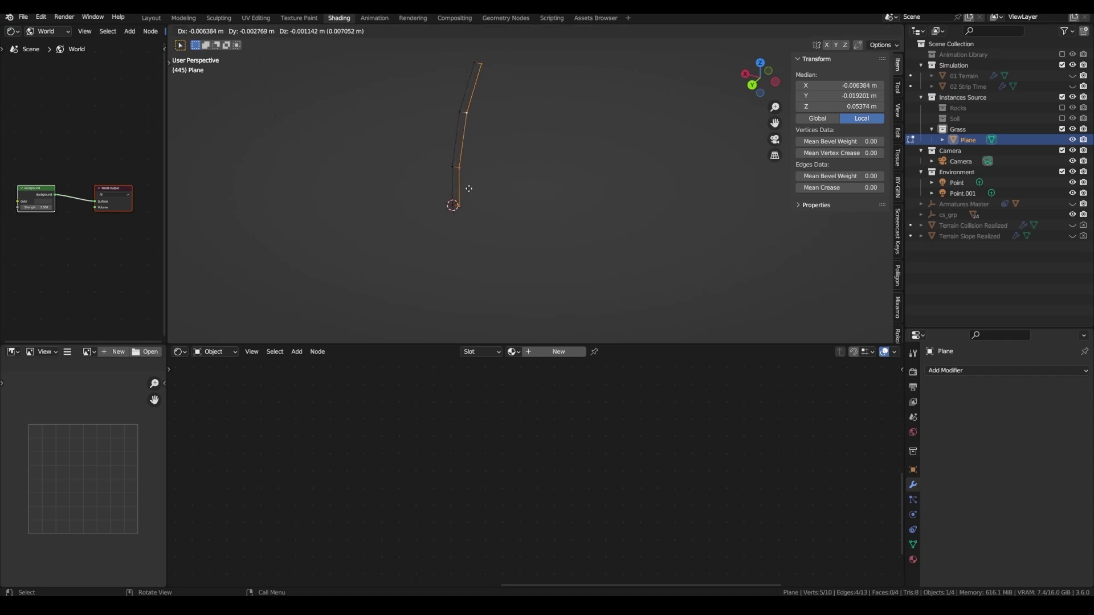
click(467, 189)
Taper the grass blade by moving its tip and side vertices, and add a Subdivision Surface modifier
click(478, 64)
key(g)
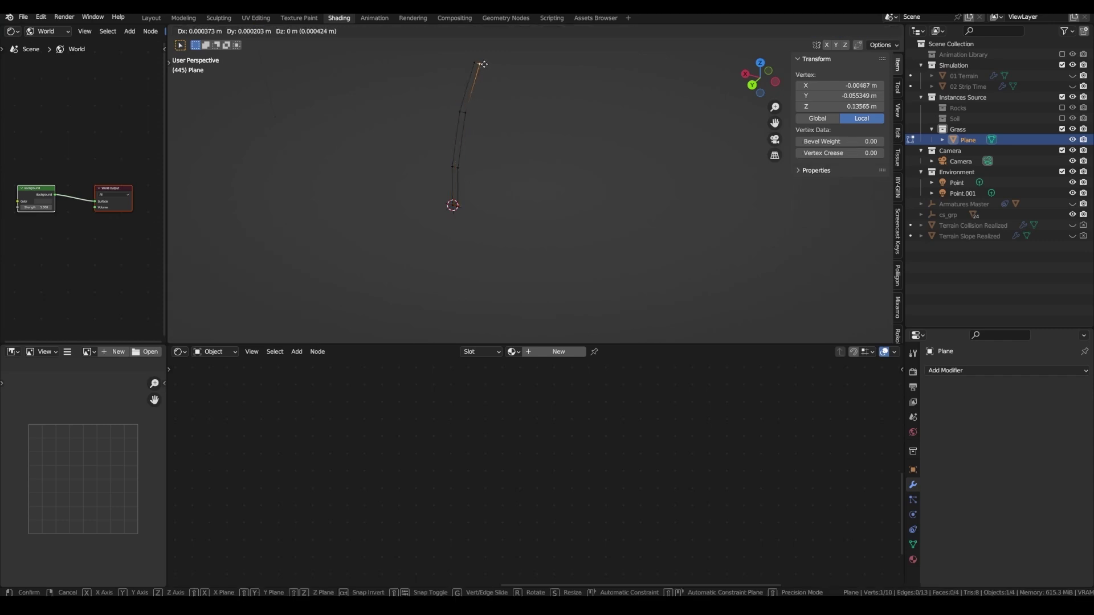
click(479, 63)
key(g)
click(483, 63)
click(464, 117)
key(g)
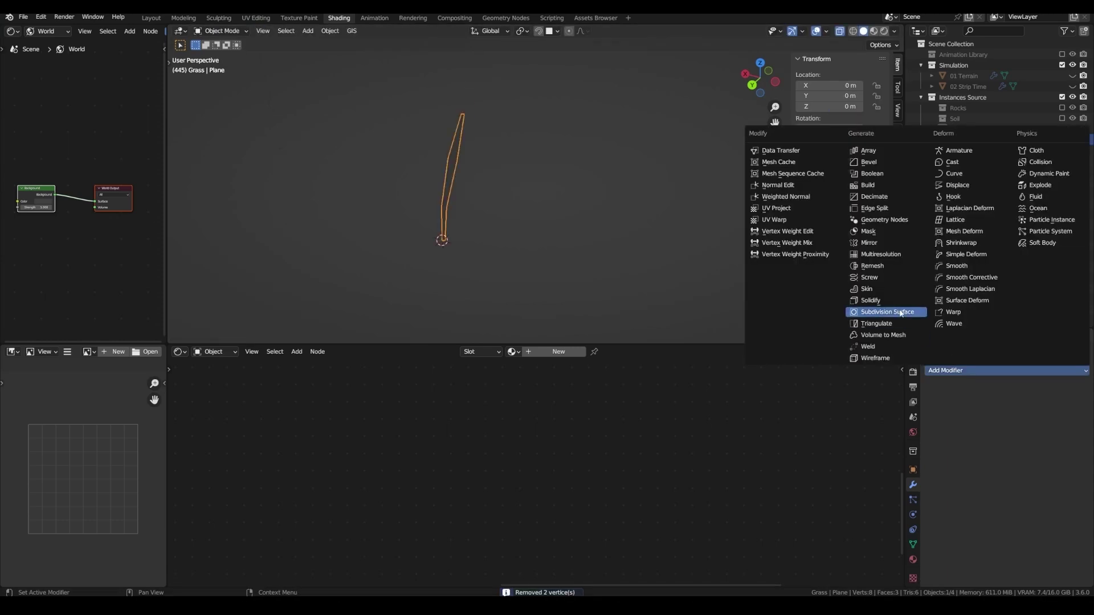
click(888, 312)
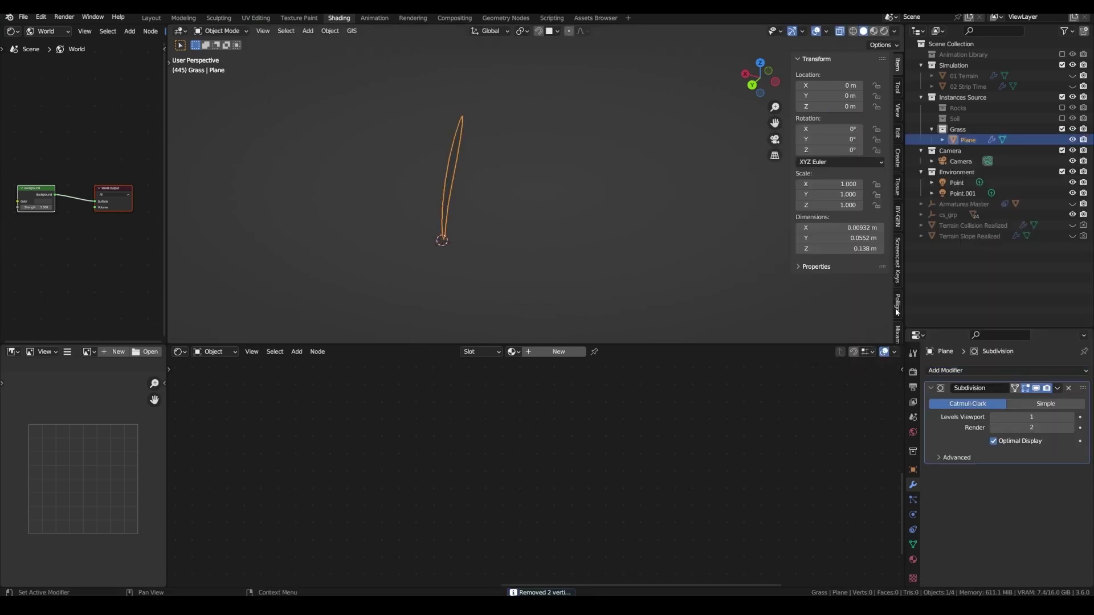
Give the blade a new material named Grass and set its viewport display color to bright green
click(913, 560)
double_click(967, 415)
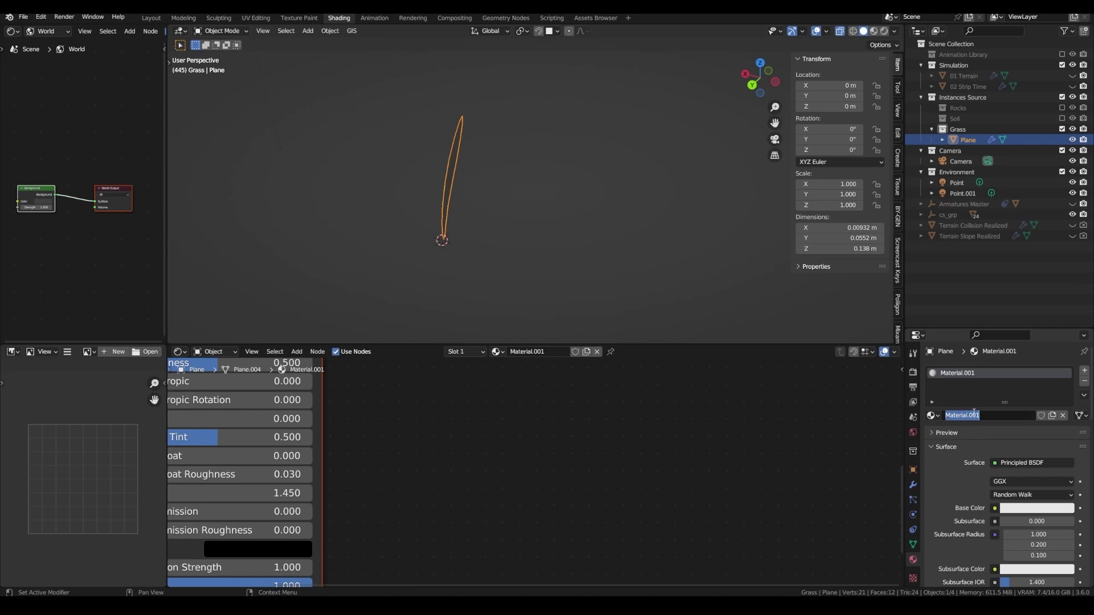
text(Grass)
key(Return)
scroll(1019, 438, down, 10)
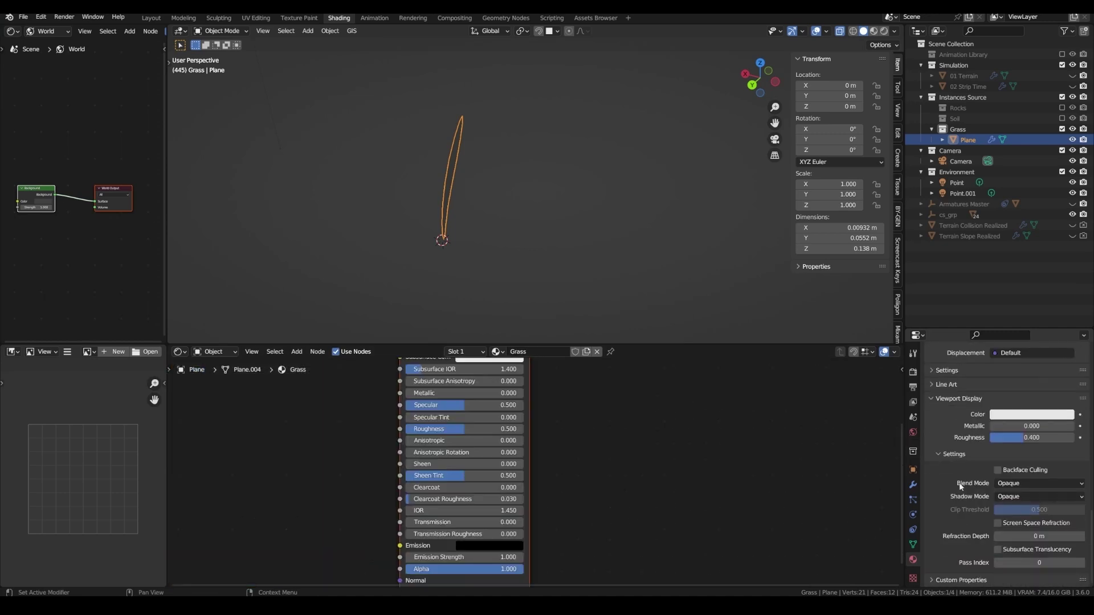
click(1019, 434)
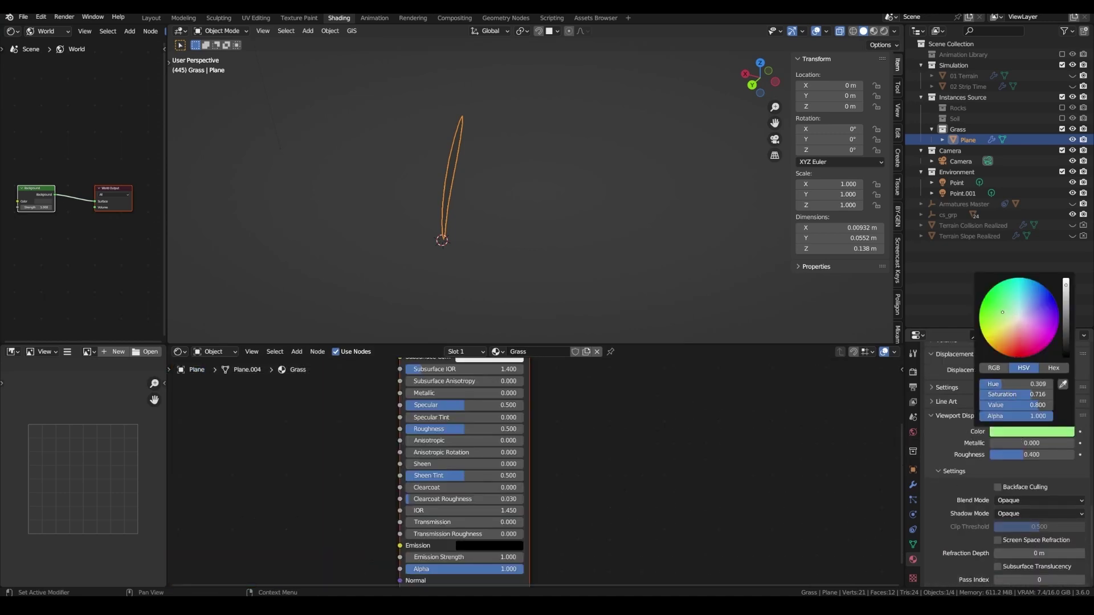
In top view, shift the blade mesh off the origin and place a duplicate beside it, rotated about -33° around Z
key(KP_7)
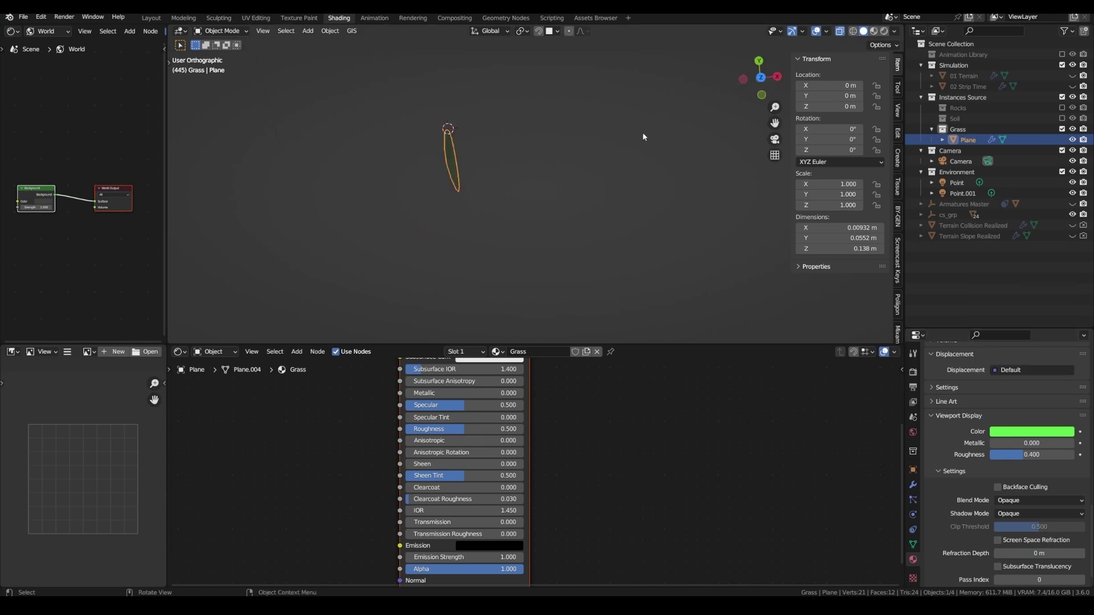
key(Tab)
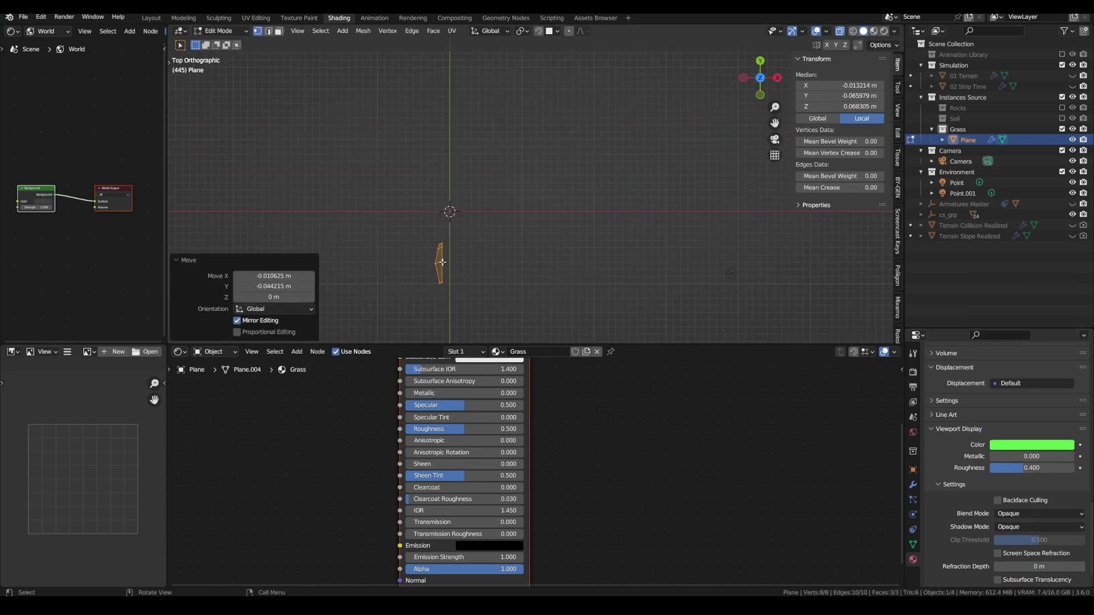
key(shift+d)
click(478, 241)
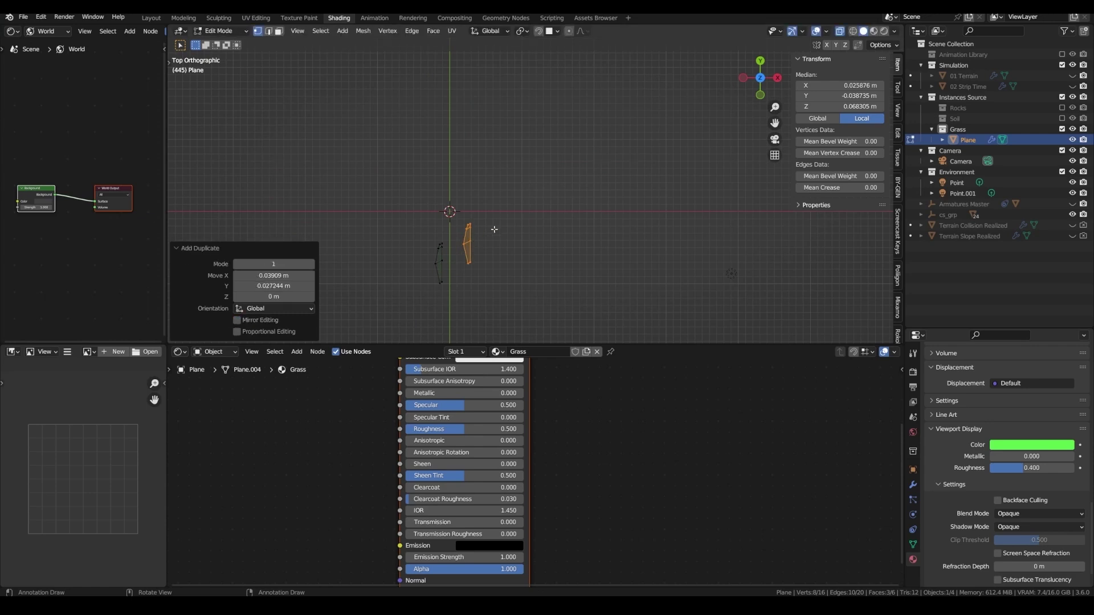
key(r)
click(493, 204)
key(g)
right_click(495, 205)
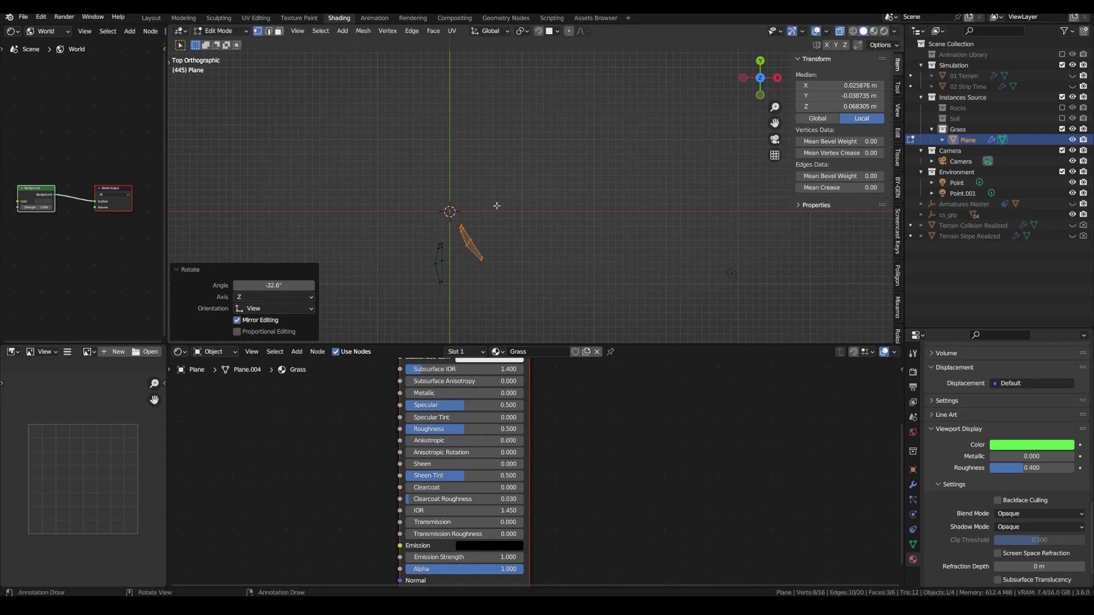
Duplicate, rotate and position more blades around the origin to form a tuft of six grass blades
click(441, 201)
key(r)
click(381, 234)
key(shift+d)
click(391, 189)
key(r)
click(488, 252)
key(shift+d)
key(shift+d)
click(447, 305)
key(r)
click(397, 288)
key(g)
click(408, 293)
middle_drag(408, 294, 501, 167)
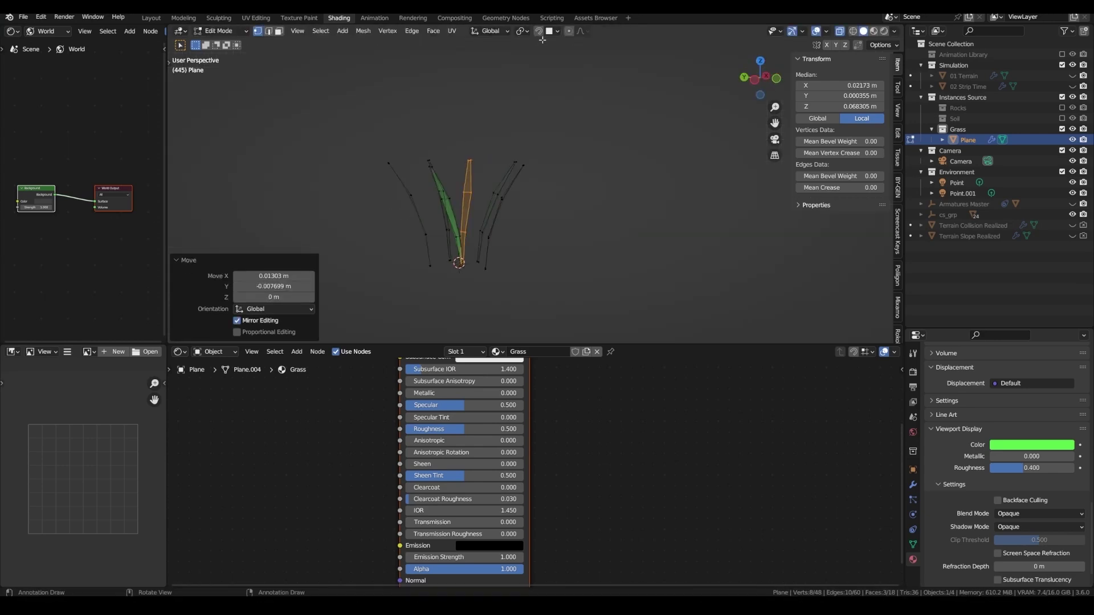
Raise the tip edge of one blade by about 0.024 m using proportional editing with Smooth falloff and size 0.149
drag(460, 161, 495, 139)
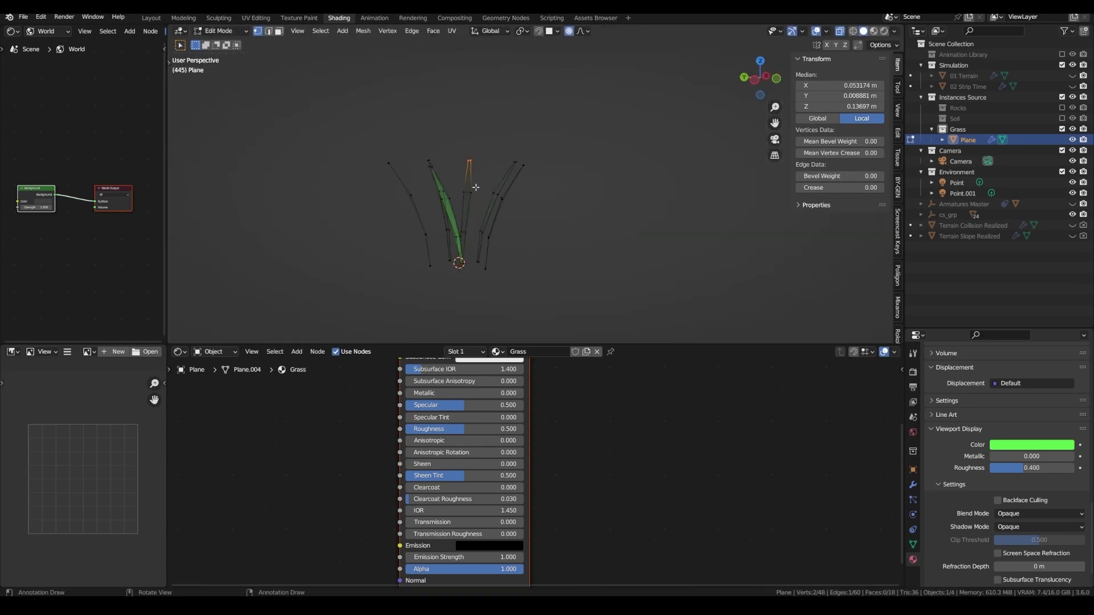
key(g)
scroll(482, 200, up, 7)
click(446, 193)
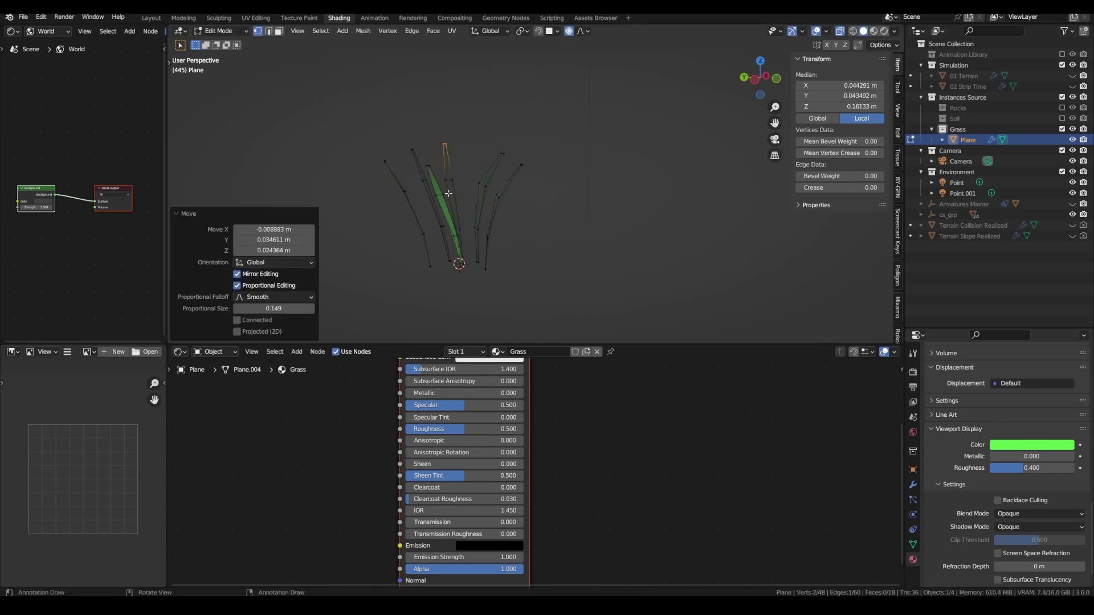
Using Smooth proportional editing, move one blade tip and rotate blade tips around Z, the last by about -61°
click(391, 162)
key(g)
click(376, 193)
middle_drag(375, 193, 433, 273)
key(r)
key(z)
click(517, 159)
key(l)
key(r)
key(z)
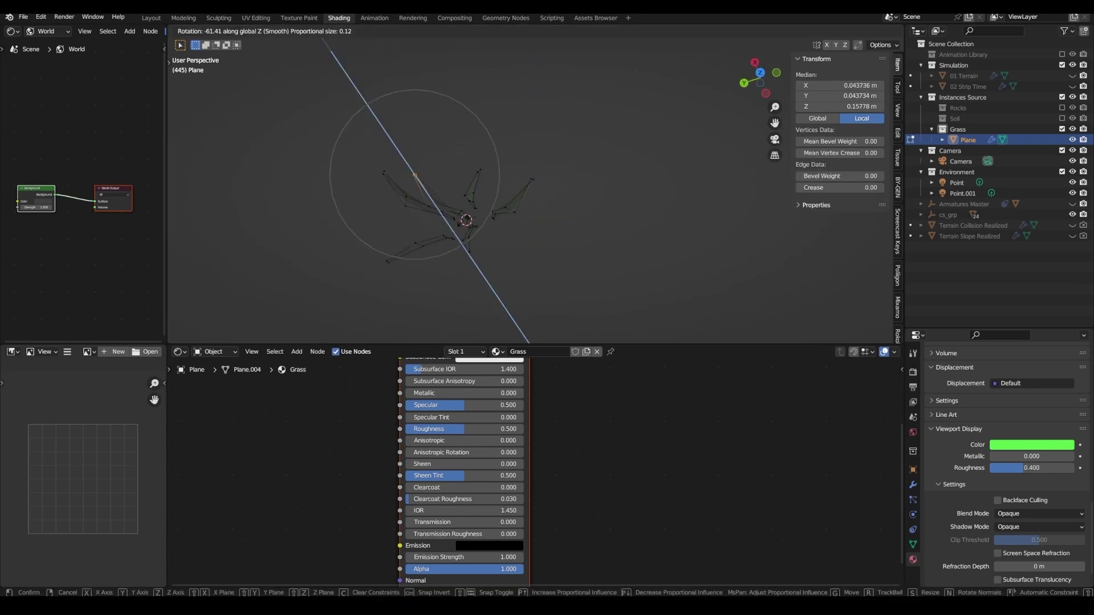
click(516, 171)
key(Tab)
In top view, duplicate all blades, rotate the copy and shift it about -0.027 m in X and -0.023 m in Y
middle_drag(516, 188, 675, 135)
key(KP_7)
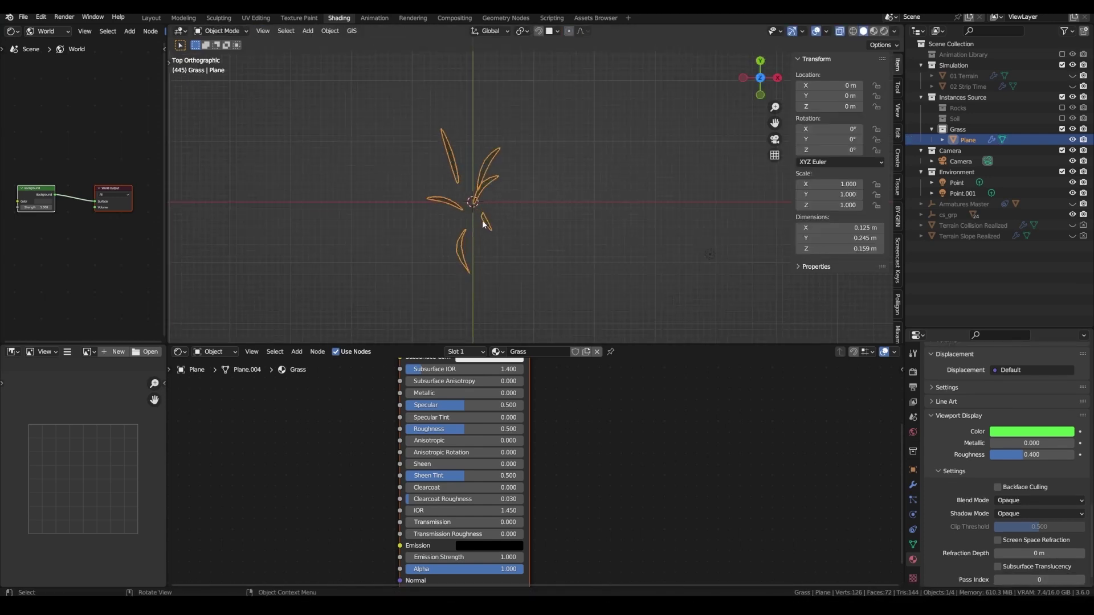
key(Tab)
key(a)
key(shift+d)
click(470, 221)
key(r)
click(379, 211)
key(g)
click(364, 225)
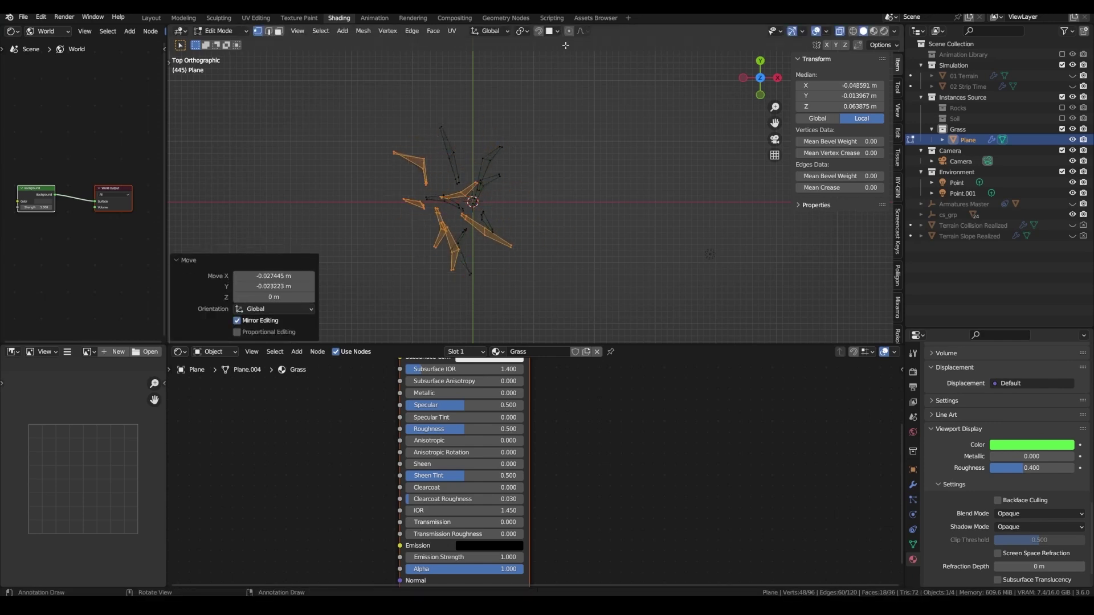
Set the pivot point to Individual Origins and scale the duplicated blades to about 0.769 in X and Y only
click(522, 32)
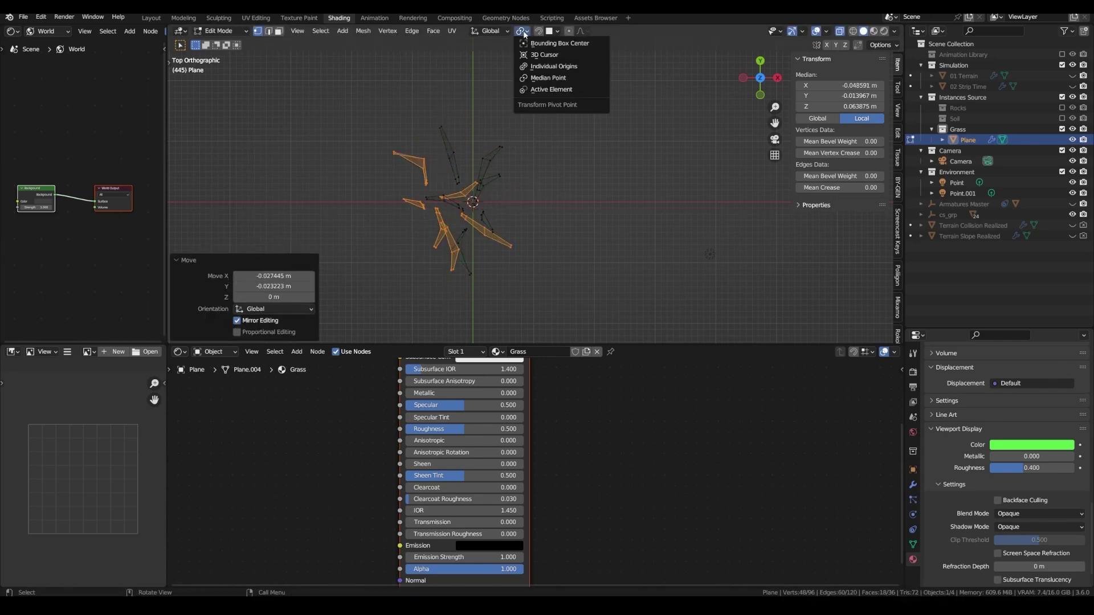
click(538, 66)
key(s)
key(shift+z)
click(538, 213)
Duplicate the blade group twice, rotating the first copy 131° and offsetting the second about -0.113 m in X and -0.048 m in Y
key(shift+d)
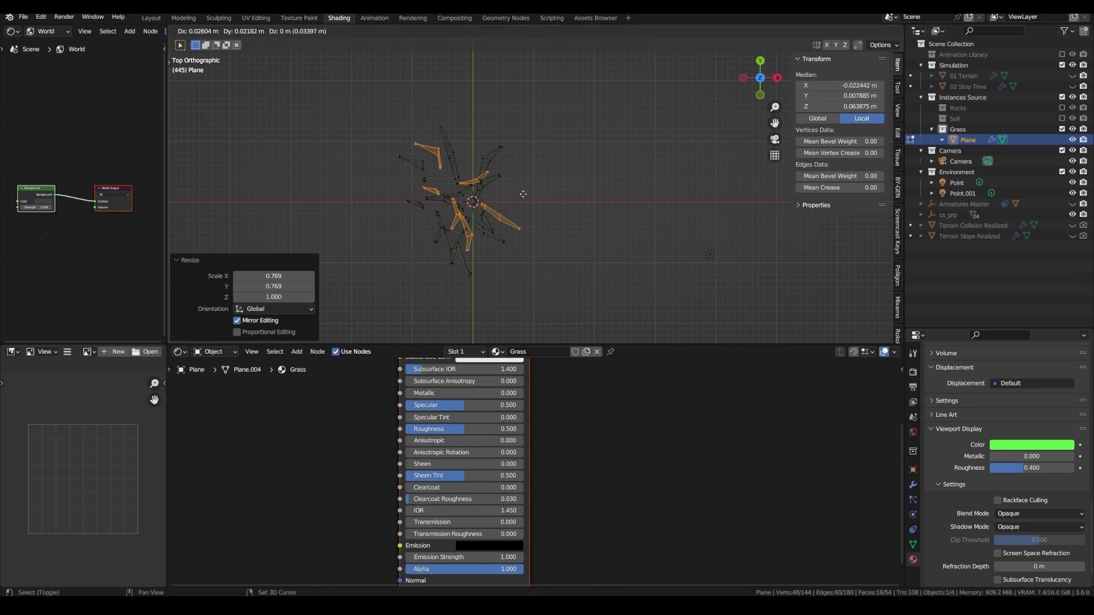
click(556, 178)
key(r)
click(458, 210)
key(g)
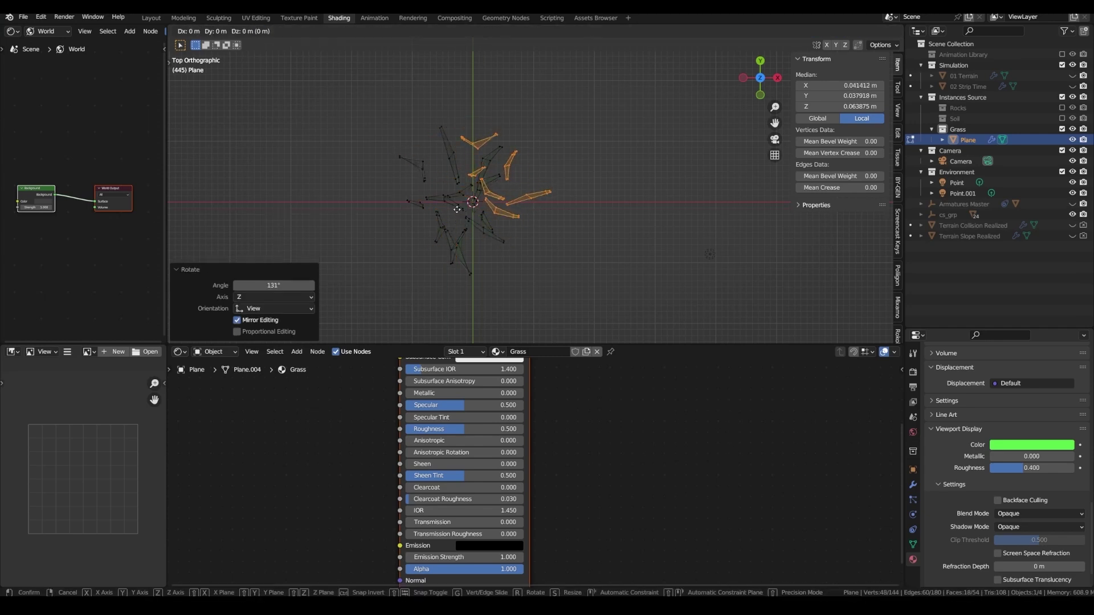
click(456, 214)
key(shift+d)
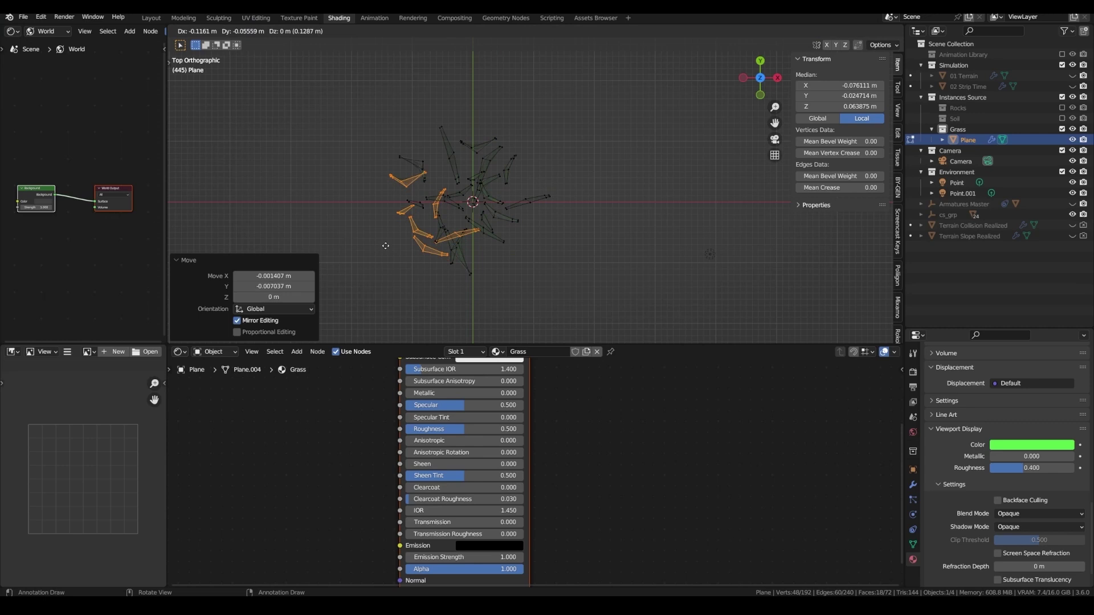
click(388, 243)
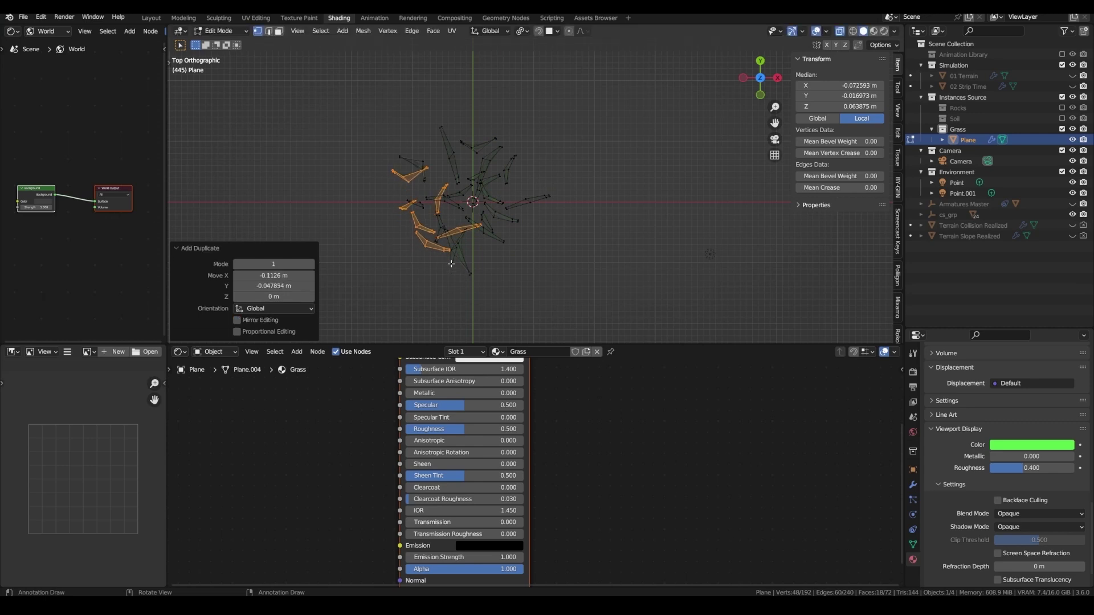
Leave mesh editing, save the file and show the grass tuft in rendered shading
key(Tab)
middle_drag(413, 202, 478, 197)
click(564, 186)
key(ctrl+s)
click(882, 31)
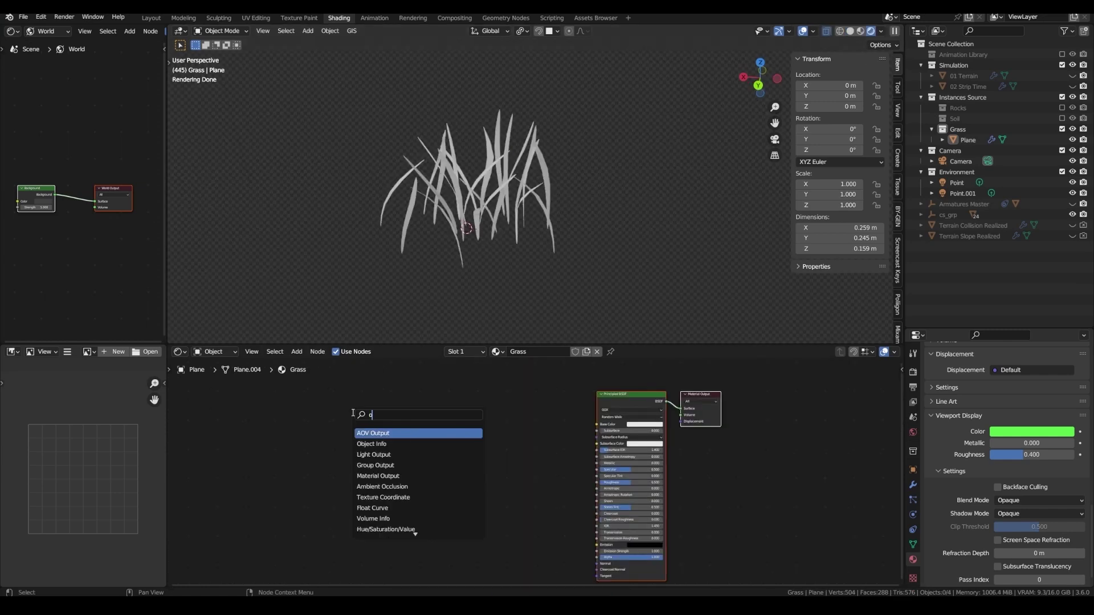
click(378, 447)
drag(366, 442, 688, 390)
key(x)
Add a Geometry node to the Grass material and feed its Random Per Island output into a Color Ramp for the blade color
key(shift+a)
text(geo)
click(391, 419)
drag(390, 465, 688, 400)
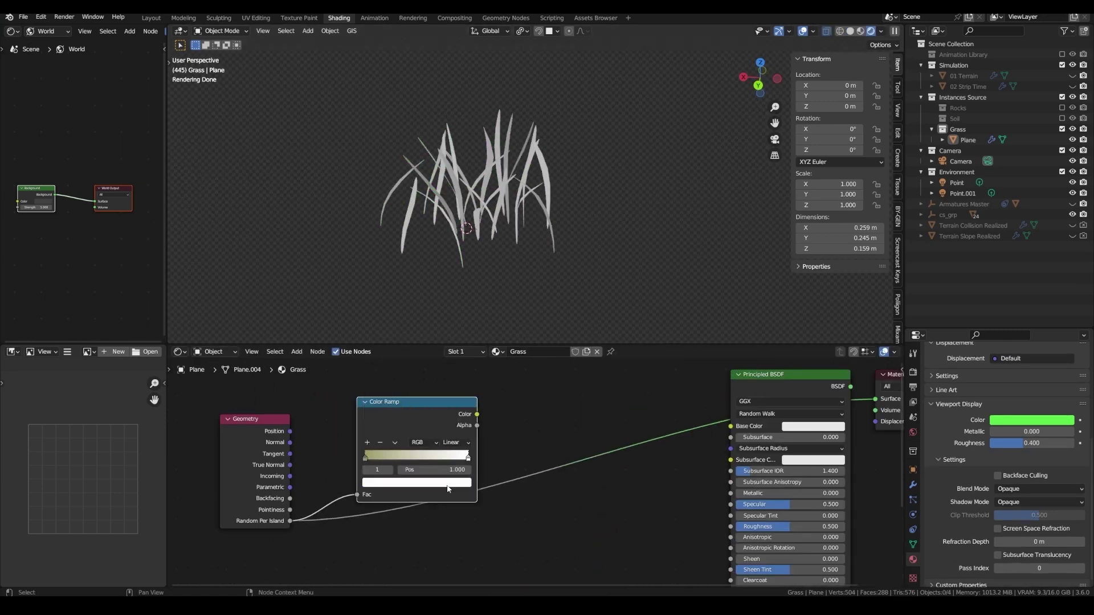
Link the Color Ramp to Base Color through Hue/Saturation/Value with Saturation 1.340 and Value 0.820, and set Roughness to 0.209
drag(476, 413, 730, 422)
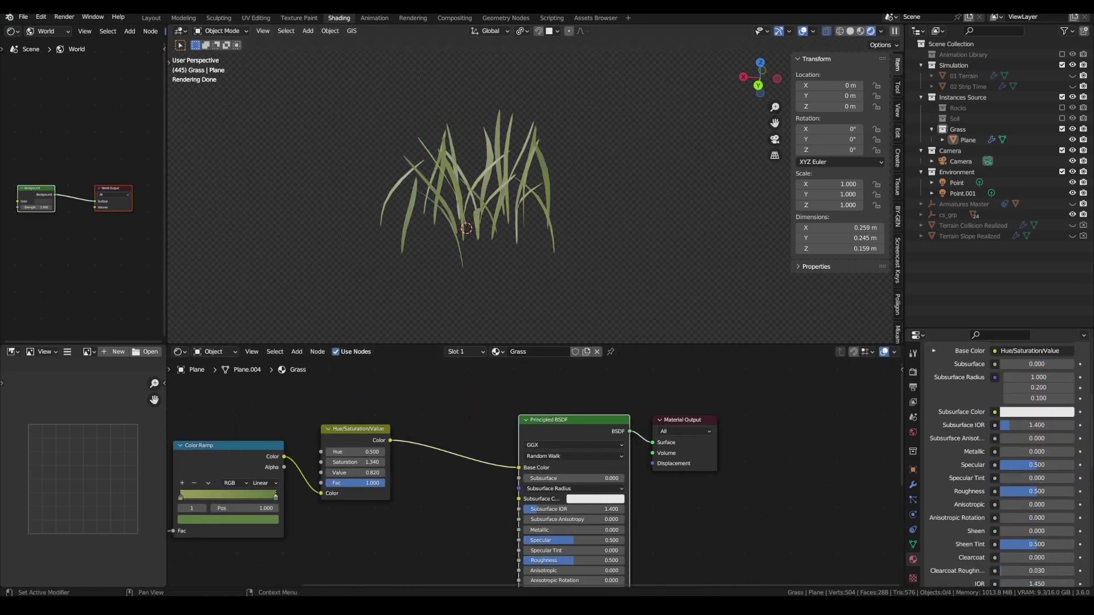
drag(1037, 491, 1015, 491)
middle_drag(456, 234, 535, 242)
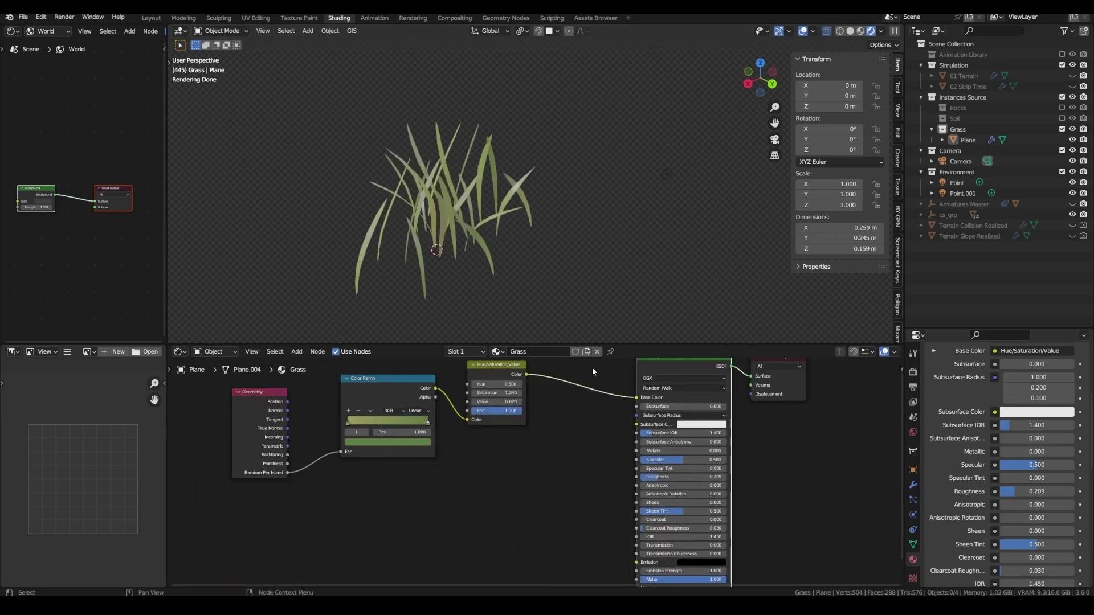
Add a Map Range node driven by the Z component of the Object texture coordinates through Separate XYZ
middle_drag(592, 367, 613, 367)
key(shift+a)
click(401, 387)
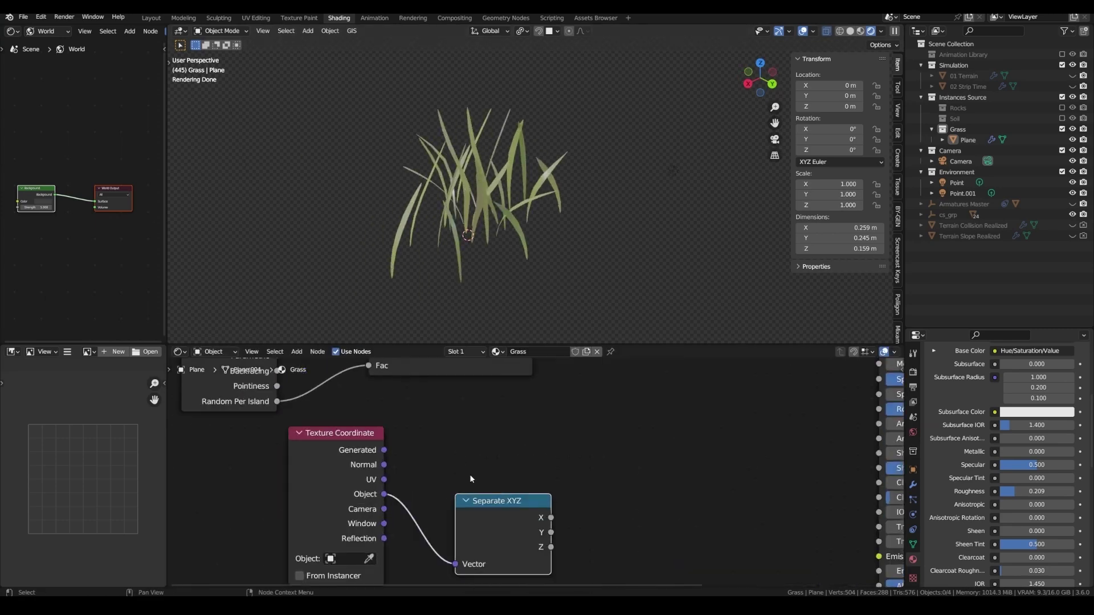
click(471, 488)
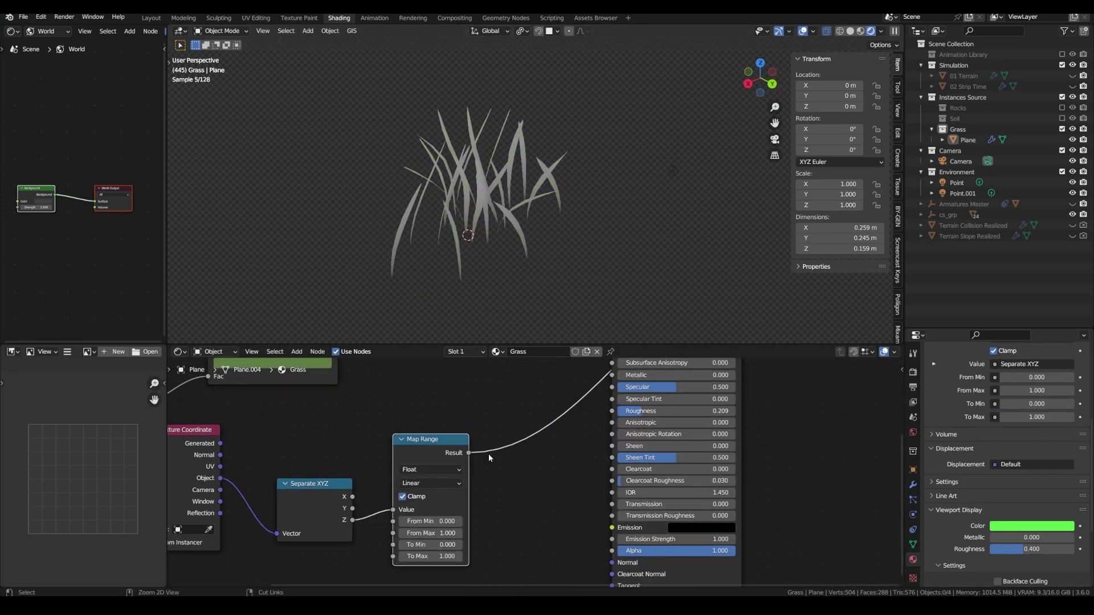
scroll(487, 454, up, 4)
drag(441, 497, 444, 496)
drag(440, 513, 399, 512)
Duplicate the Hue/Saturation/Value node as a darker mix color with Hue 0.390, Saturation 0.590 and Value 0.030
key(shift+d)
click(399, 389)
mouse_move(353, 471)
mouse_down()
mouse_move(307, 471)
mouse_move(360, 471)
mouse_up()
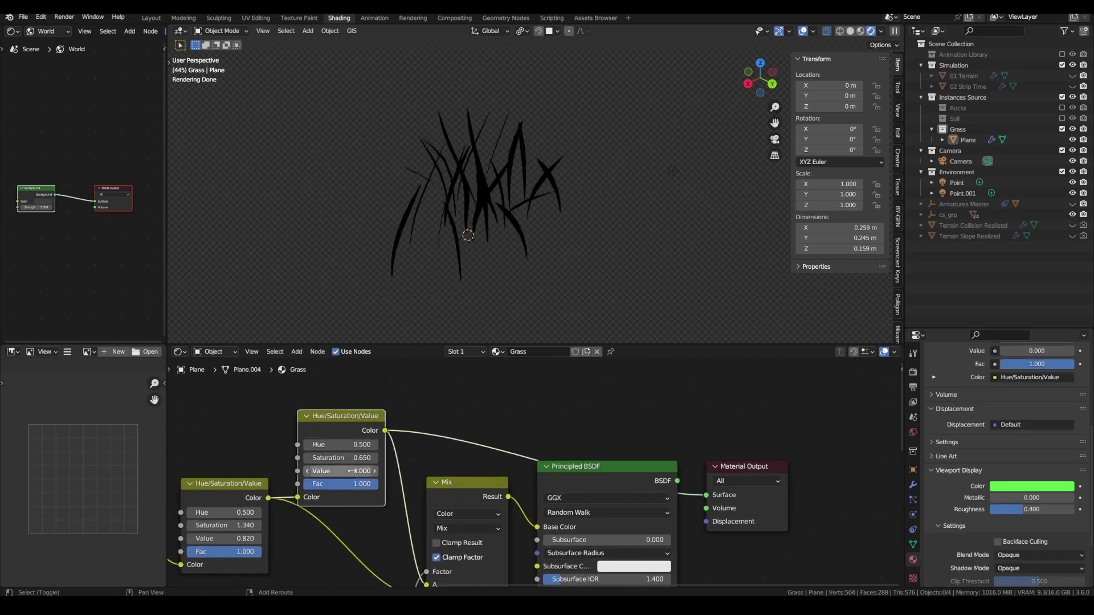
drag(353, 444, 336, 444)
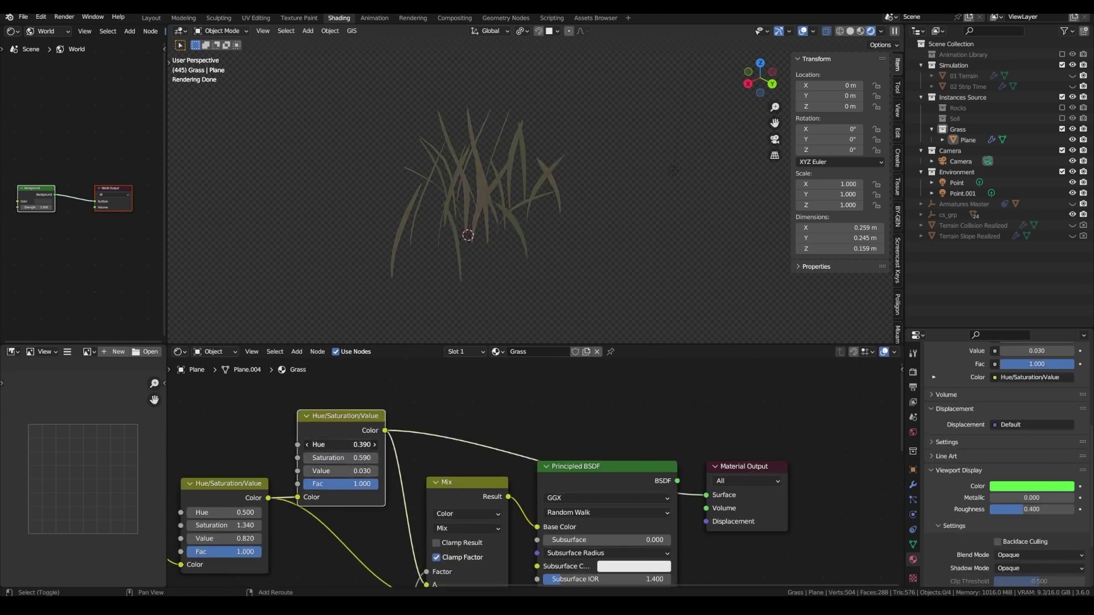
Add a Translucent BSDF using the mixed grass color and combine it with the Principled BSDF in a Mix Shader
drag(369, 393, 393, 393)
key(shift+a)
click(441, 392)
text(trna)
click(457, 422)
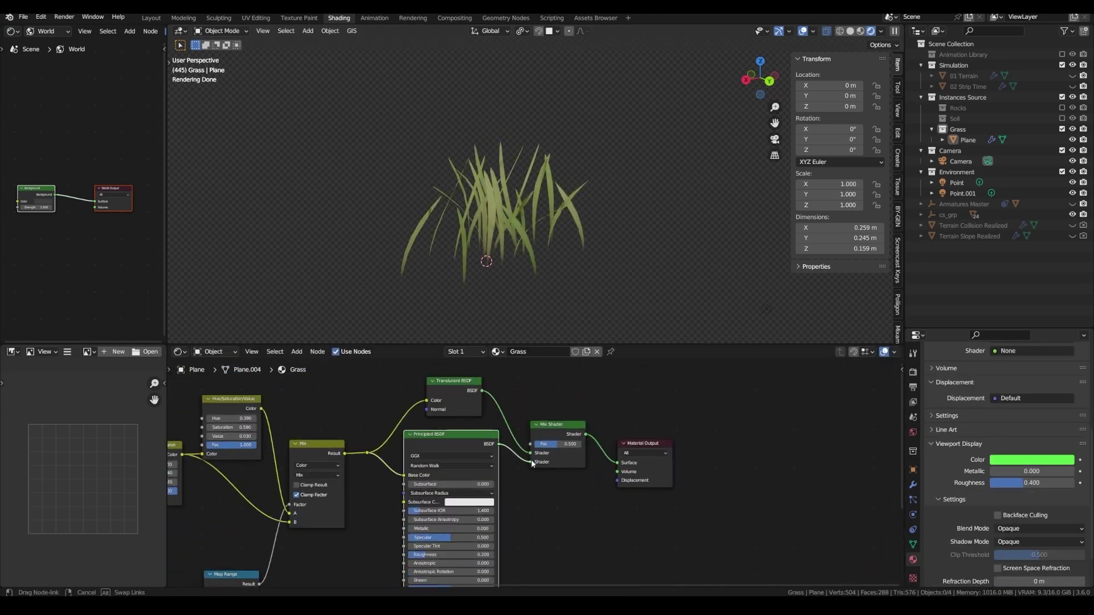
drag(401, 394, 537, 471)
Set the Mix Shader factor's Map Range to From Min -0.180, From Max 0.130, To Min 1.000, To Max 0.500, and save the file
click(242, 480)
text(0)
key(Return)
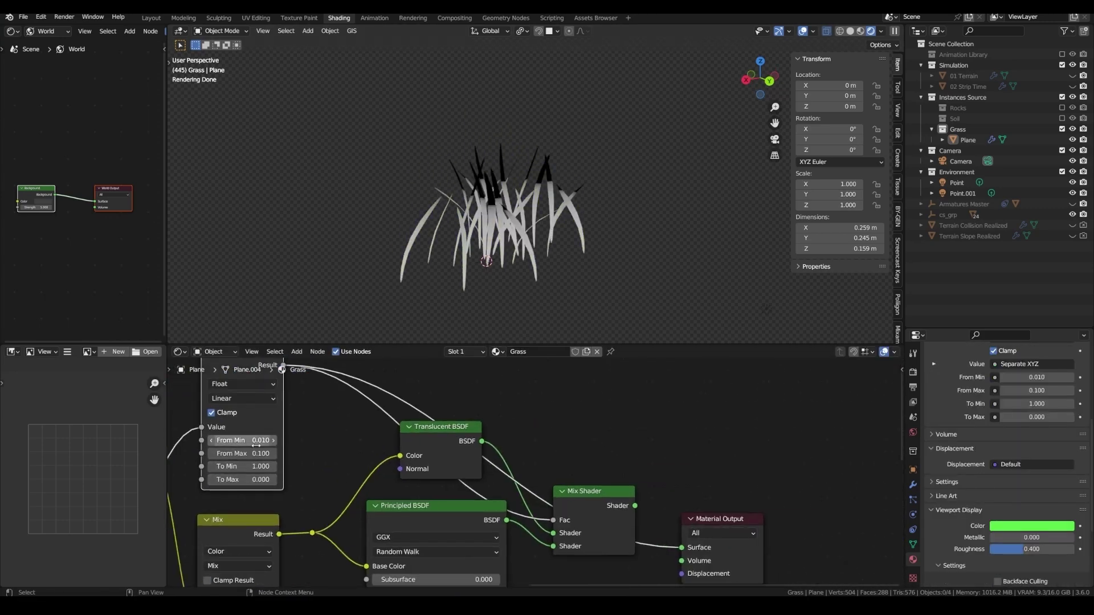
mouse_move(257, 452)
mouse_down()
mouse_move(244, 453)
mouse_move(272, 453)
mouse_up()
scroll(274, 457, up, 2)
key(ctrl+s)
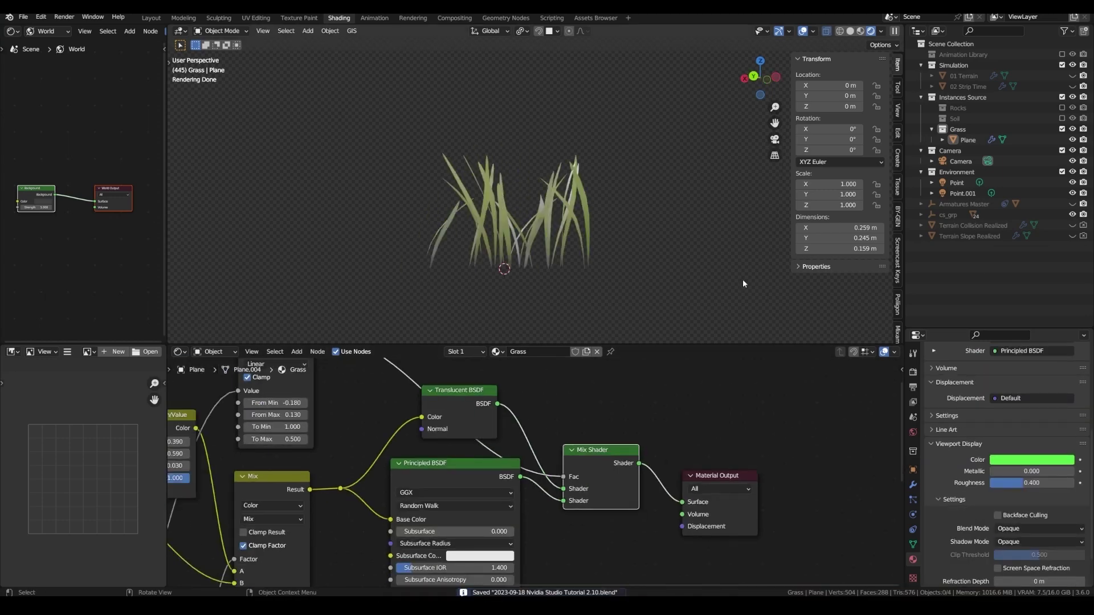
Spread the upper blade tips by scaling them about 1.25 in X and Y, using proportional editing with Sharp falloff
key(Tab)
key(g)
key(s)
key(shift+z)
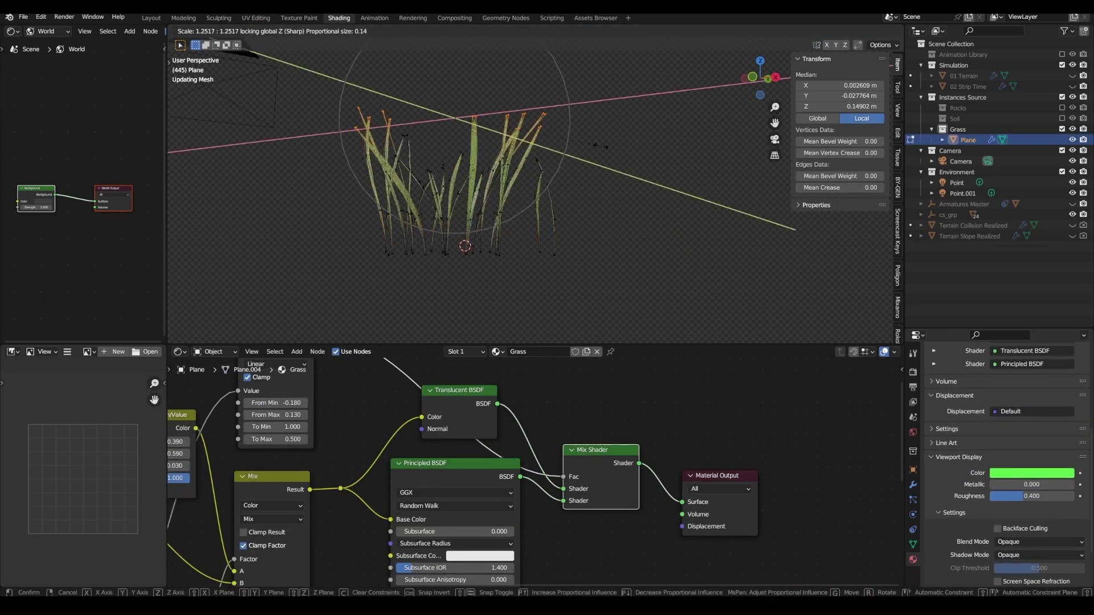
click(508, 189)
key(Tab)
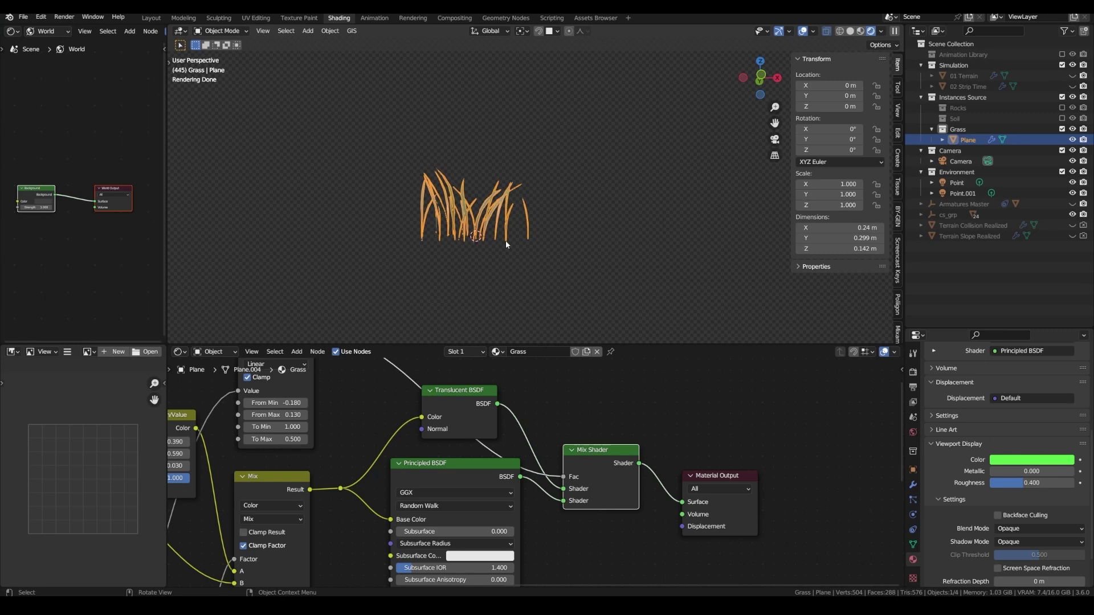
Rename the tuft object Grass and place a duplicate of it beside the original
double_click(972, 140)
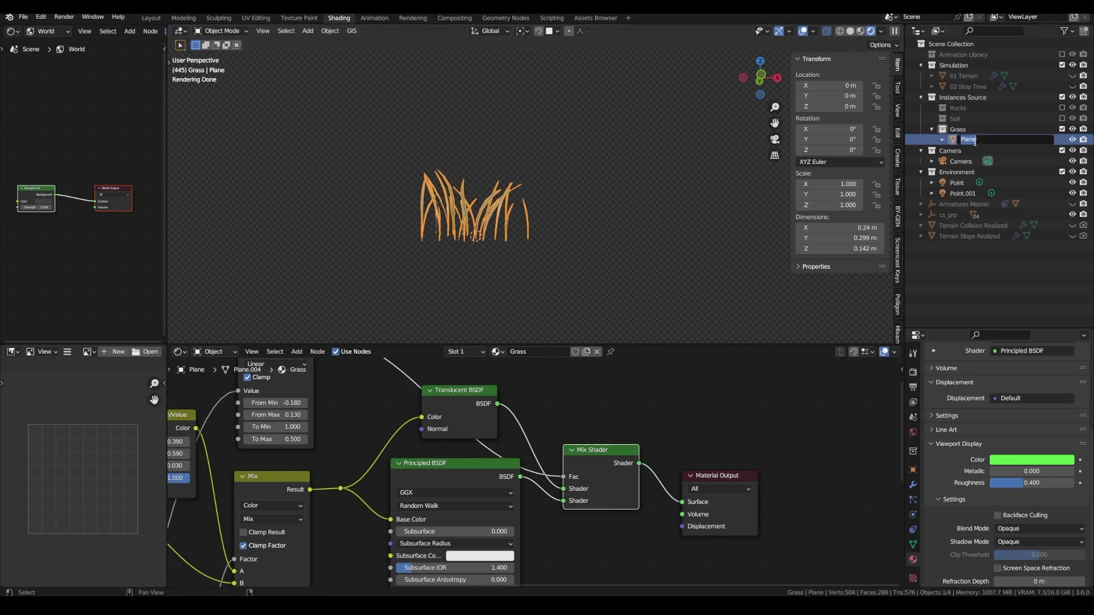
middle_drag(342, 233, 385, 242)
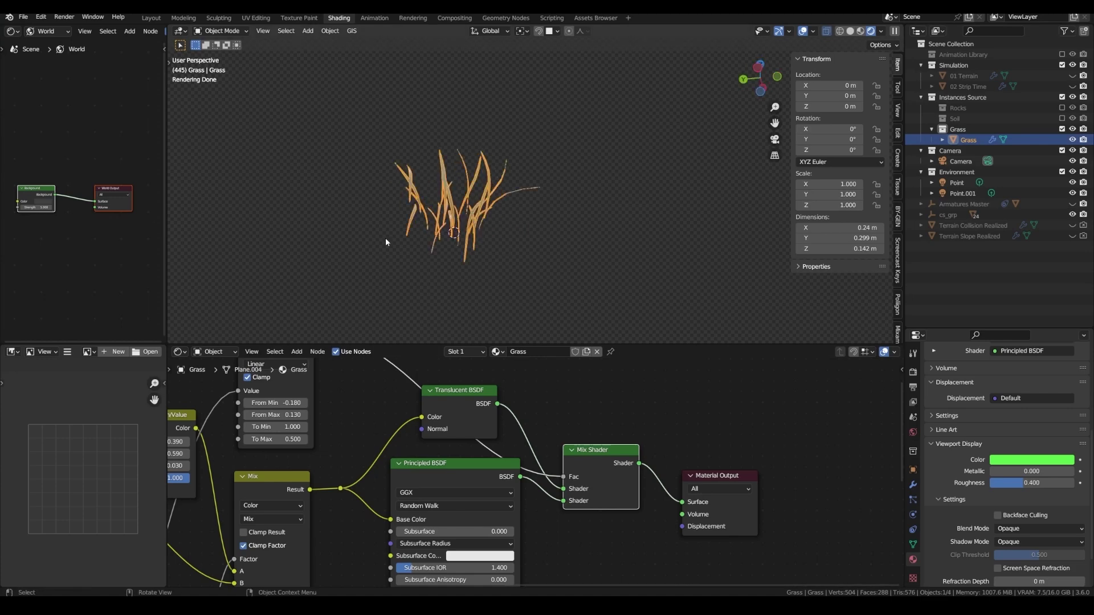
key(shift+d)
click(405, 86)
In solid shading, edit the duplicated tuft's mesh by scaling and repositioning its blades
key(z)
key(Tab)
key(s)
click(400, 136)
key(g)
click(394, 278)
Duplicate linked blades of the second tuft in top view and place the copies to make it denser
key(l)
key(KP_7)
key(shift+d)
click(416, 273)
key(shift+d)
middle_drag(483, 186, 460, 142)
key(Tab)
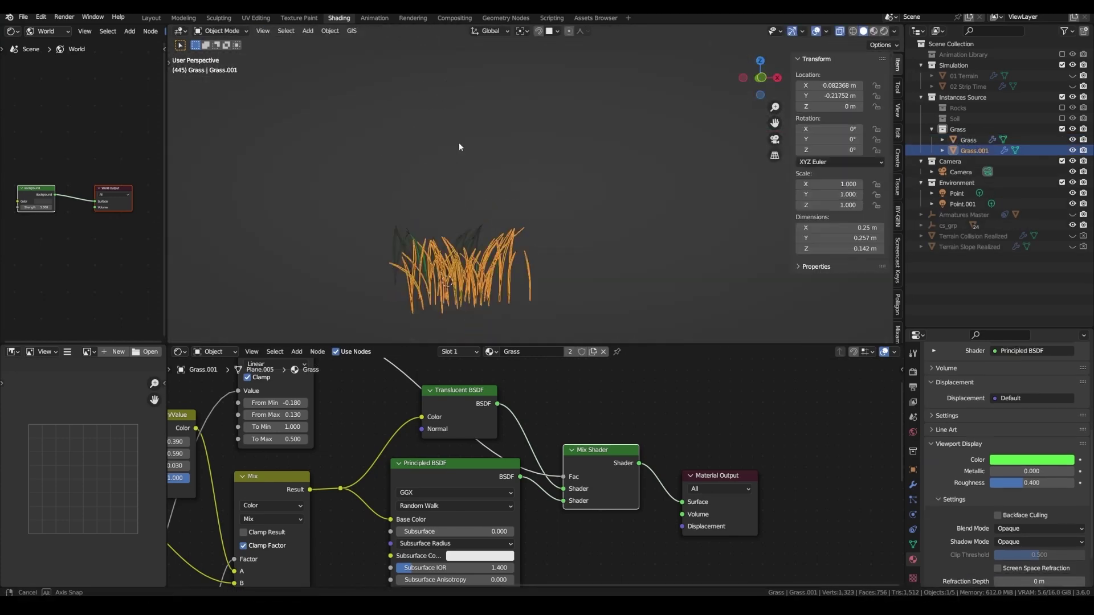
Change the proportional editing falloff and move the second tuft's blades along Z to vary their heights
key(Tab)
click(581, 31)
click(573, 152)
click(581, 31)
click(573, 132)
key(g)
key(z)
click(400, 163)
Move another part of the second tuft along Z with proportional editing to vary its blade heights further
click(459, 165)
middle_drag(460, 164, 513, 171)
key(g)
key(z)
click(416, 127)
key(a)
drag(378, 82, 515, 128)
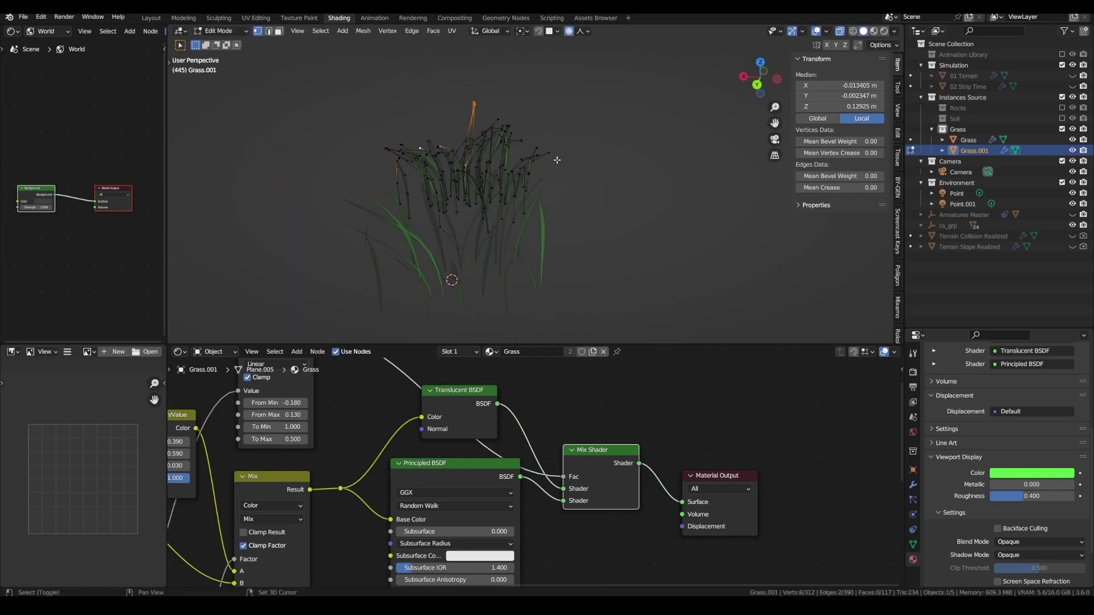
Leave mesh editing of the second tuft, clear the selection and save the file
key(Tab)
key(alt+a)
key(ctrl+s)
Duplicate all blades within the fourth tuft's mesh, rotate the copy 120° in top view and shift it about -0.029 m in X and -0.016 m in Y
scroll(484, 199, down, 3)
key(KP_3)
click(411, 243)
shift+click(397, 240)
middle_drag(461, 265, 427, 195)
key(a)
key(KP_7)
text(r120)
key(Return)
key(g)
click(412, 271)
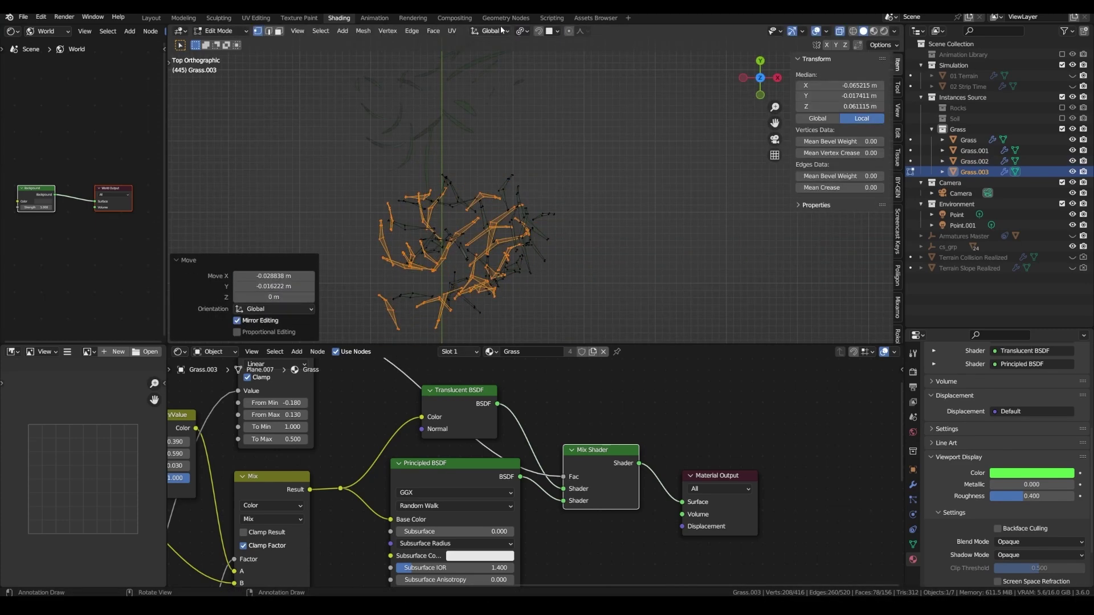
Change the transform pivot point used for editing the fourth grass tuft
key(Tab)
middle_drag(546, 268, 493, 168)
key(Tab)
click(522, 30)
click(532, 66)
key(Tab)
middle_drag(444, 265, 422, 185)
key(Tab)
key(Tab)
Move the selected mesh part of a grass tuft along Z to adjust its blade heights
click(411, 222)
key(Tab)
key(g)
key(z)
click(418, 166)
key(Tab)
Scale the same tuft's selected blades in top view on X and Y only, keeping Z fixed
key(Tab)
key(KP_7)
key(s)
key(shift+z)
click(422, 186)
key(Tab)
key(Tab)
Duplicate linked blades within another tuft's mesh, shift the copy in top view, leave mesh editing and save the file
key(Tab)
click(490, 210)
click(527, 176)
middle_drag(490, 210, 518, 134)
key(Tab)
key(KP_7)
key(l)
key(shift+d)
key(Return)
key(g)
click(471, 159)
key(Tab)
scroll(518, 133, down, 4)
key(alt+a)
key(ctrl+s)
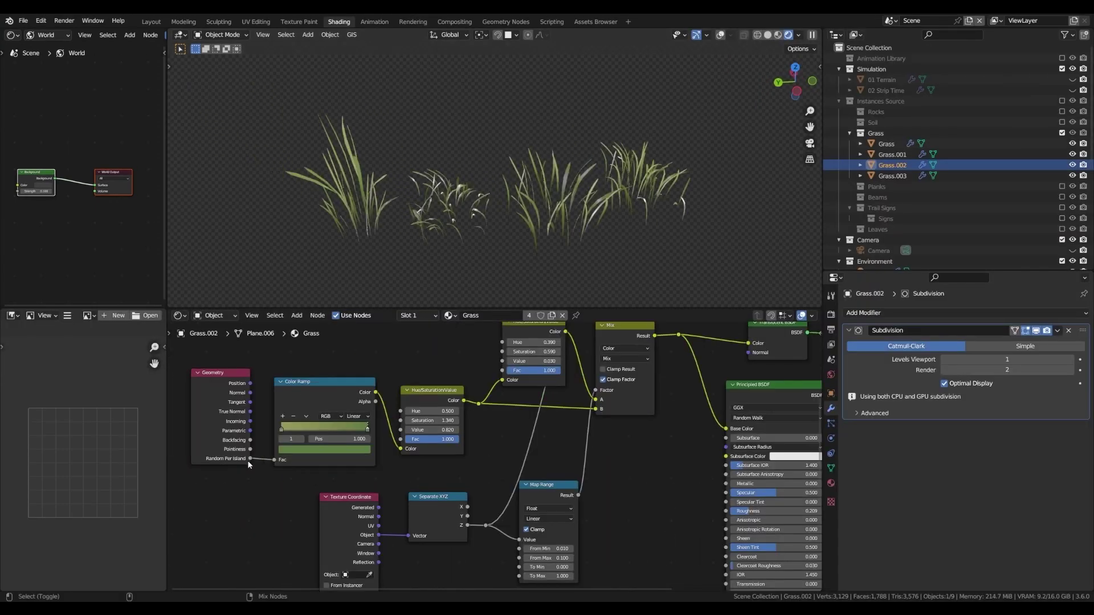
Preview the Geometry node's Random Per Island output on the grass tufts
ctrl+shift+click(229, 463)
ctrl+shift+click(229, 462)
ctrl+shift+click(229, 461)
ctrl+shift+click(229, 462)
ctrl+shift+click(229, 460)
ctrl+shift+click(229, 461)
ctrl+shift+click(229, 461)
ctrl+shift+click(230, 464)
ctrl+shift+click(231, 464)
ctrl+shift+click(231, 465)
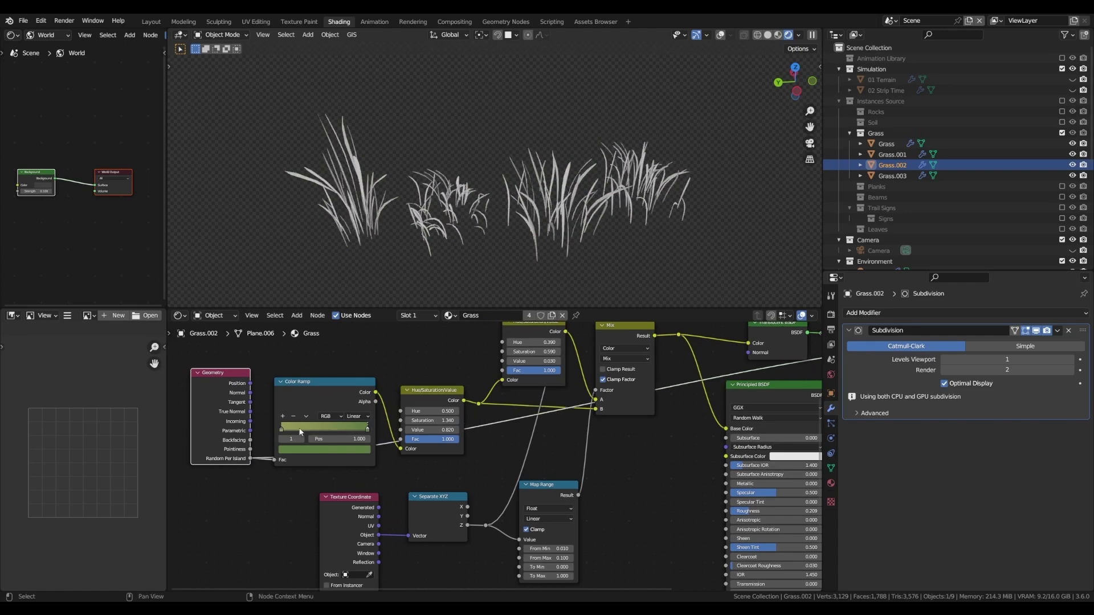
Preview the grass material's Color Ramp, both Hue/Saturation/Value nodes, lower Map Range and color Mix one after another
ctrl+shift+click(340, 391)
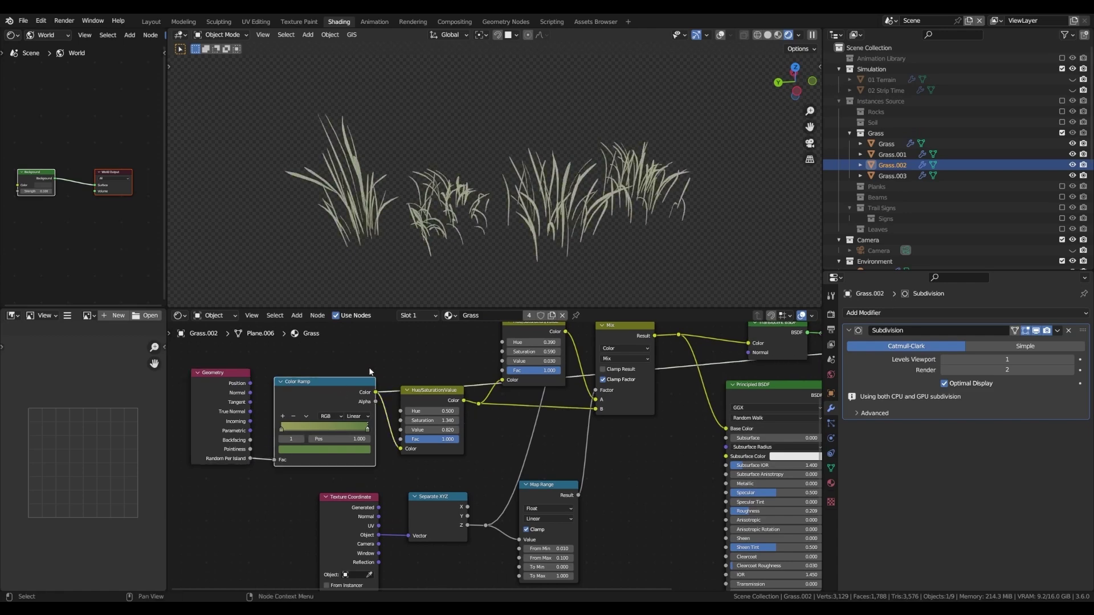
middle_drag(491, 227, 489, 203)
ctrl+shift+click(454, 392)
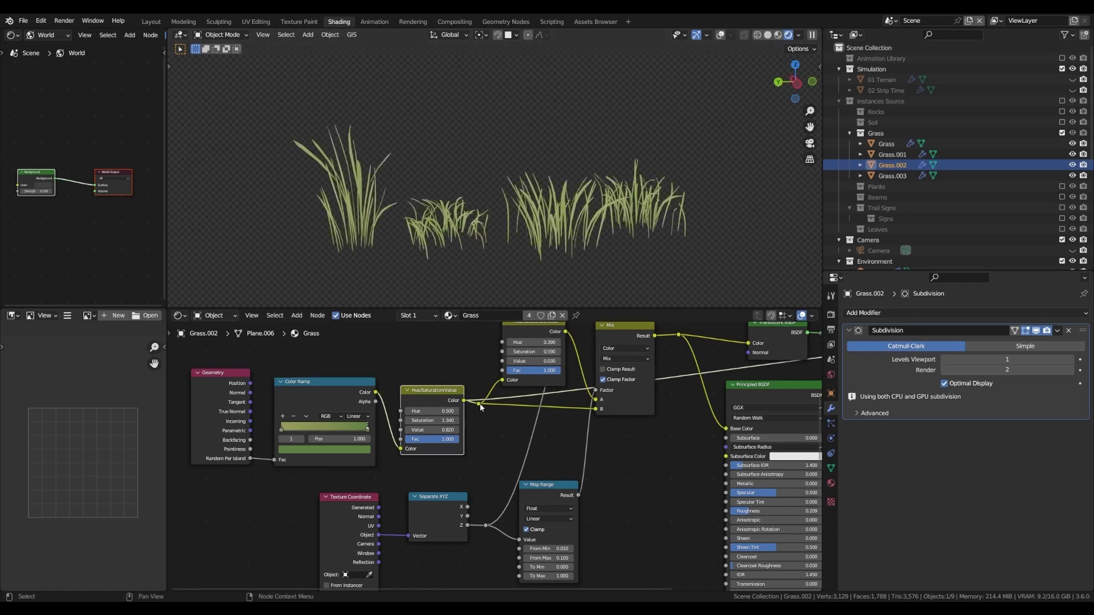
scroll(480, 405, down, 2)
ctrl+shift+click(518, 486)
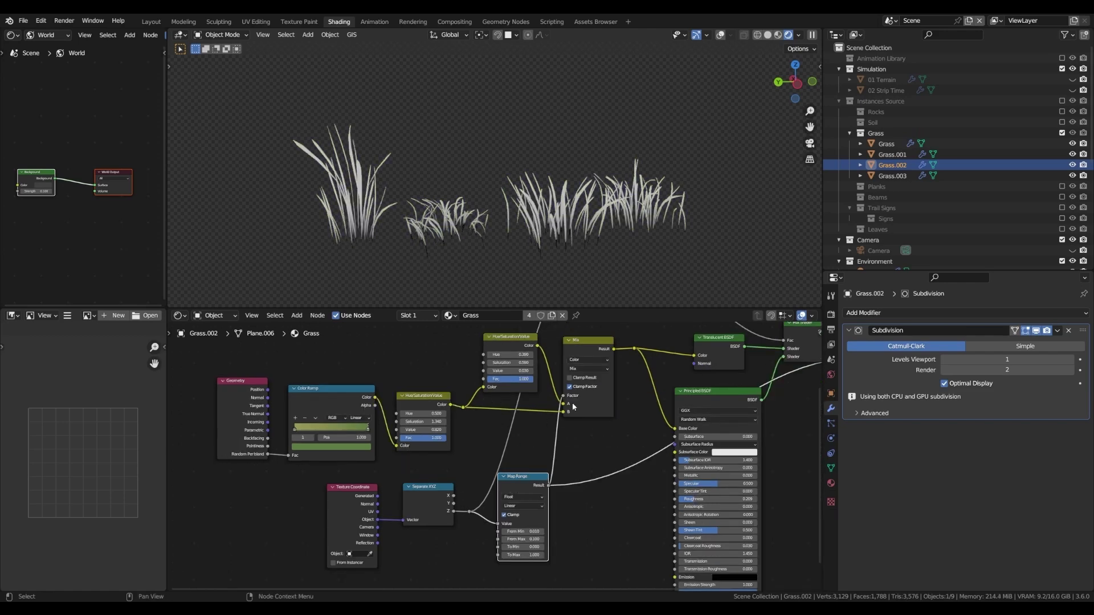
ctrl+shift+click(514, 346)
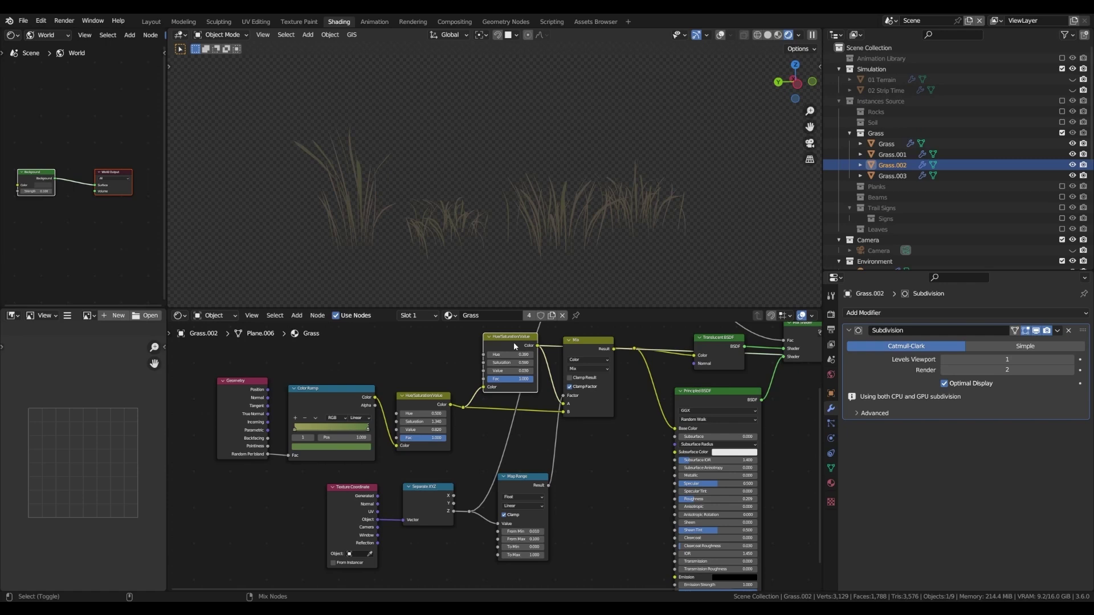
click(463, 408)
ctrl+shift+click(464, 408)
ctrl+shift+click(576, 349)
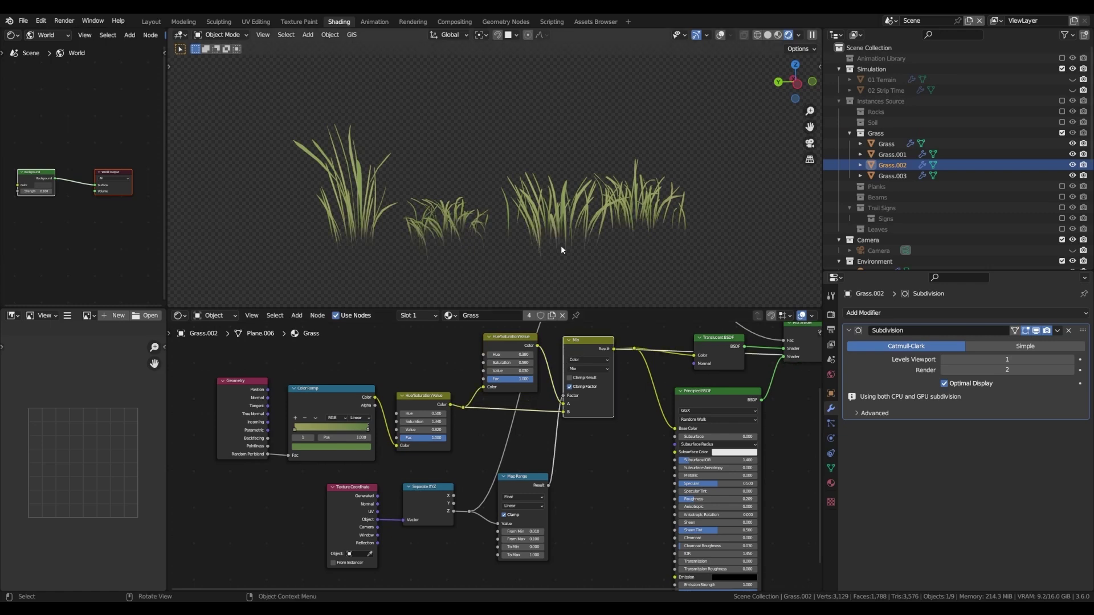
Preview the grass material's Translucent BSDF, Principled BSDF and final Mix Shader in turn
middle_drag(690, 391, 614, 456)
scroll(614, 456, down, 1)
scroll(498, 532, up, 1)
middle_drag(537, 507, 515, 549)
ctrl+shift+click(624, 454)
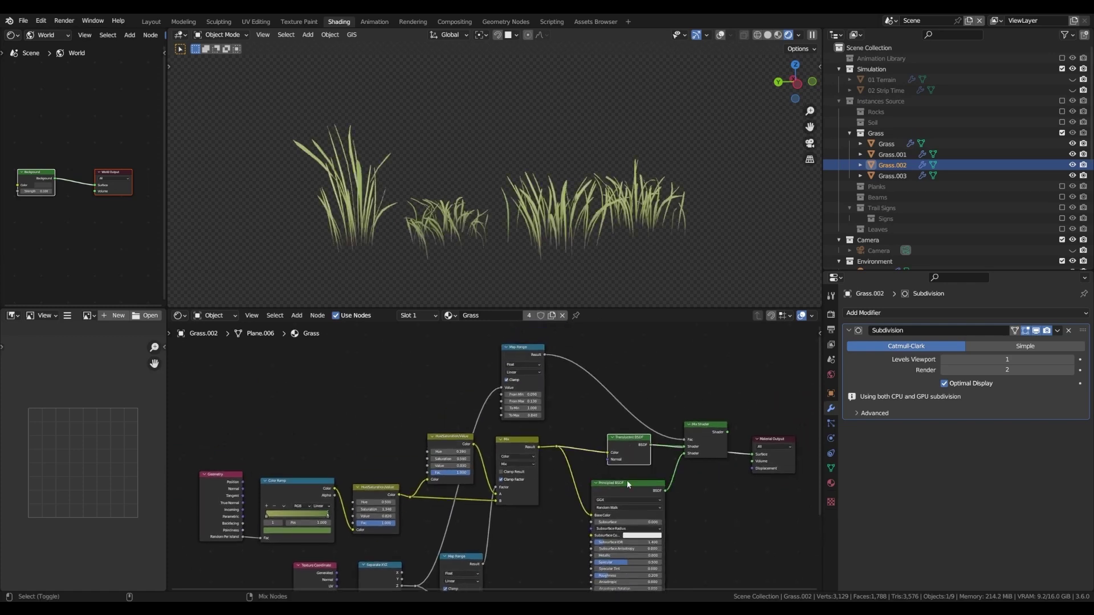
ctrl+shift+click(627, 480)
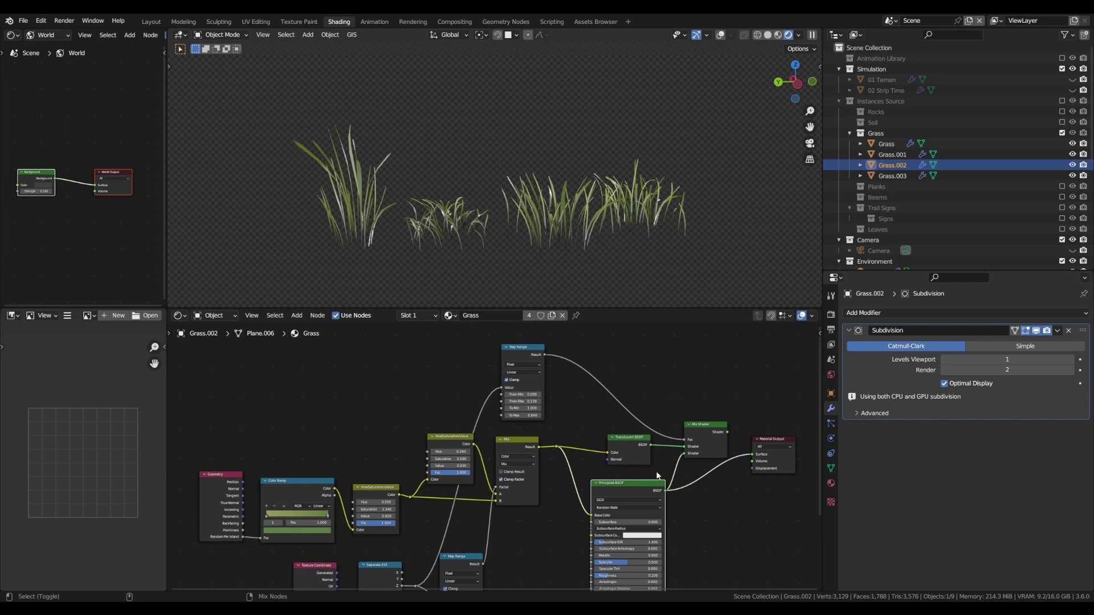
ctrl+shift+click(703, 435)
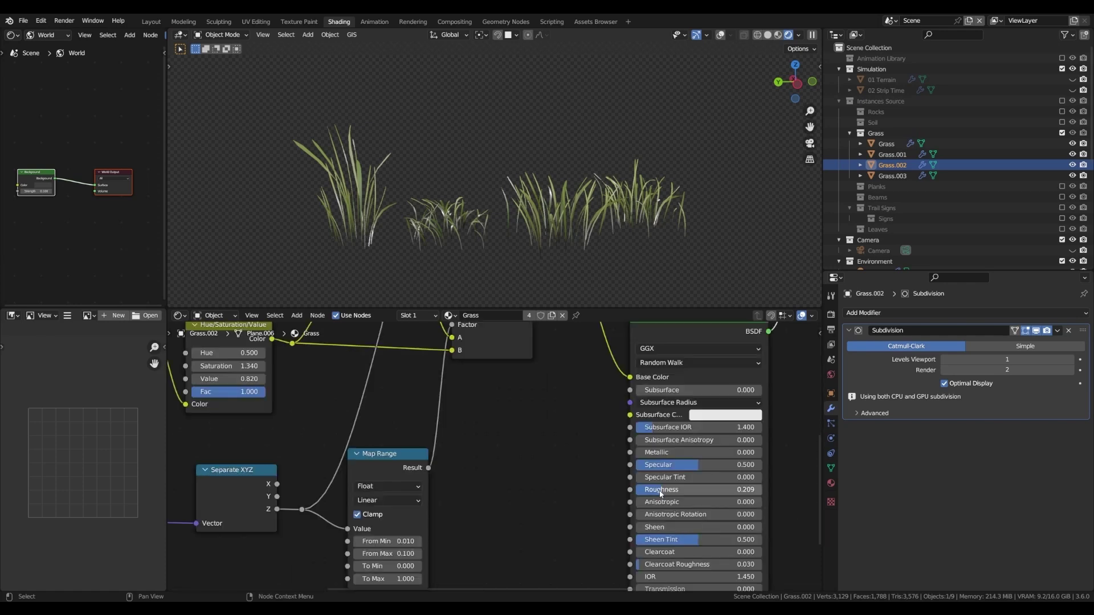
Raise the Roughness of the grass material's Principled BSDF to about 0.242 and save the file
drag(659, 491, 674, 491)
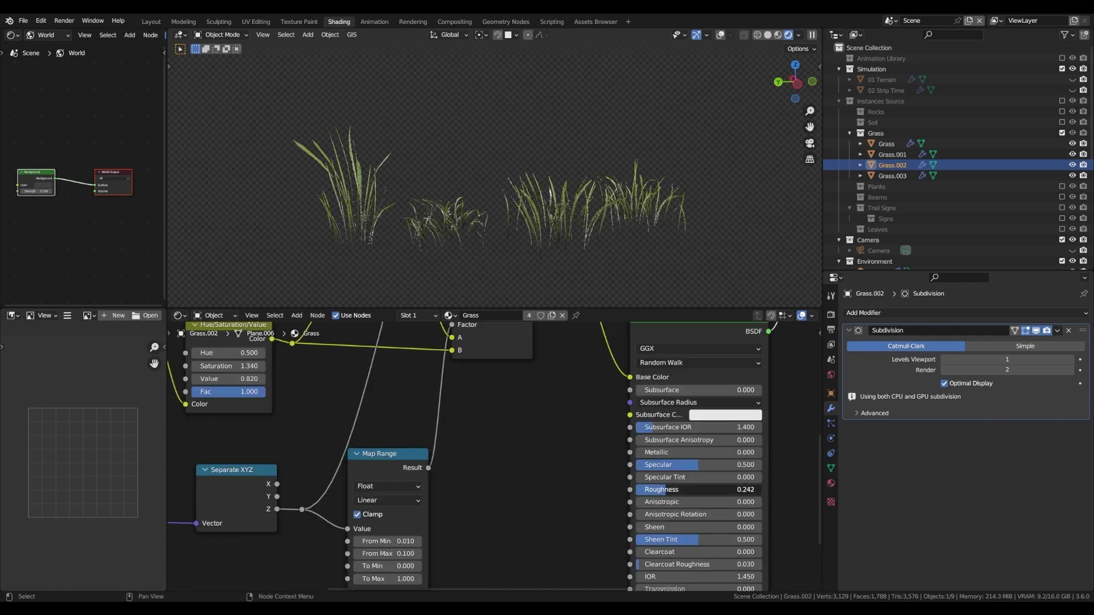
scroll(556, 494, down, 3)
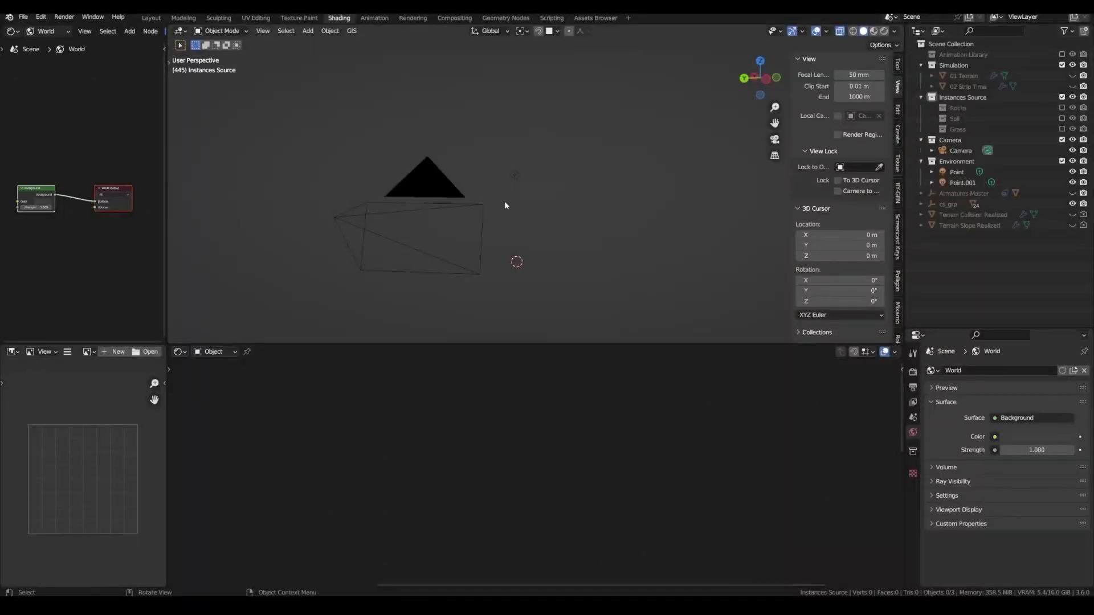
key(ctrl+s)
Exclude the Instances Source collection from the view layer and reveal all hidden objects
click(1062, 97)
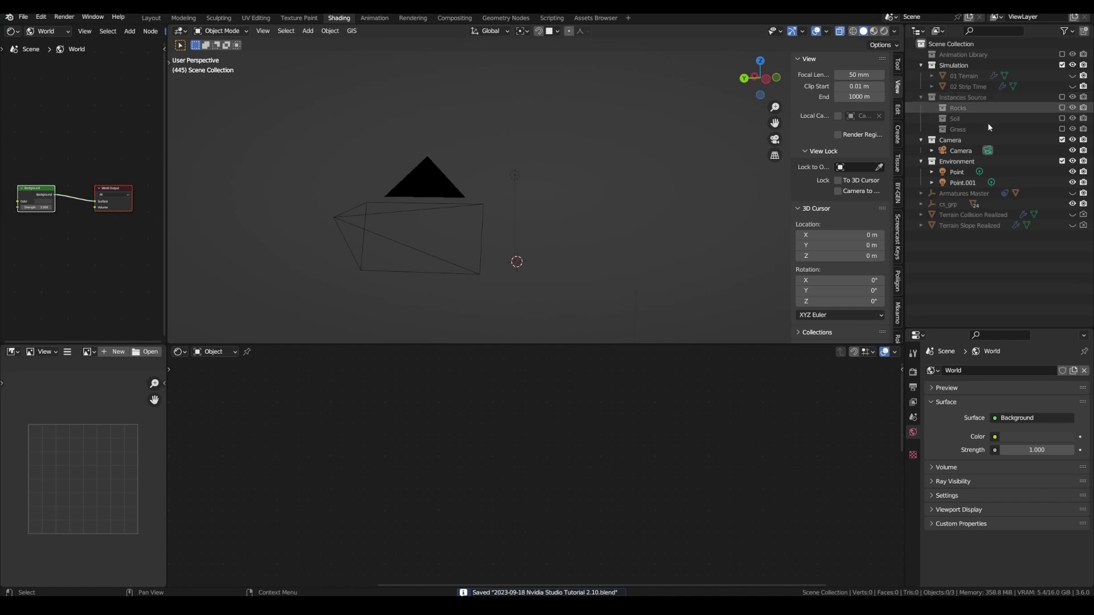
key(alt+h)
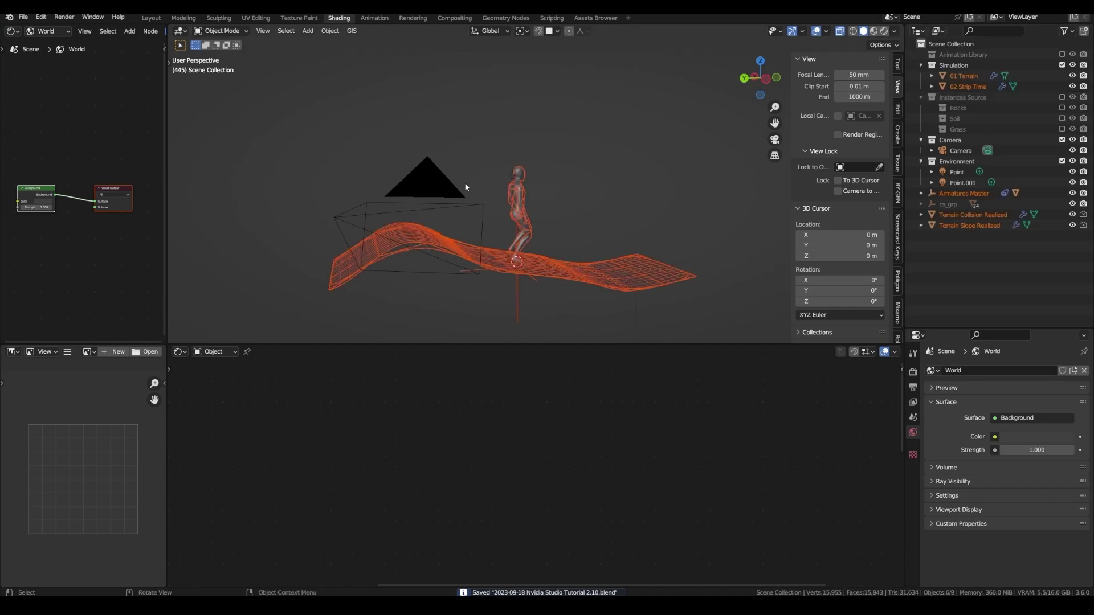
middle_drag(548, 141, 492, 154)
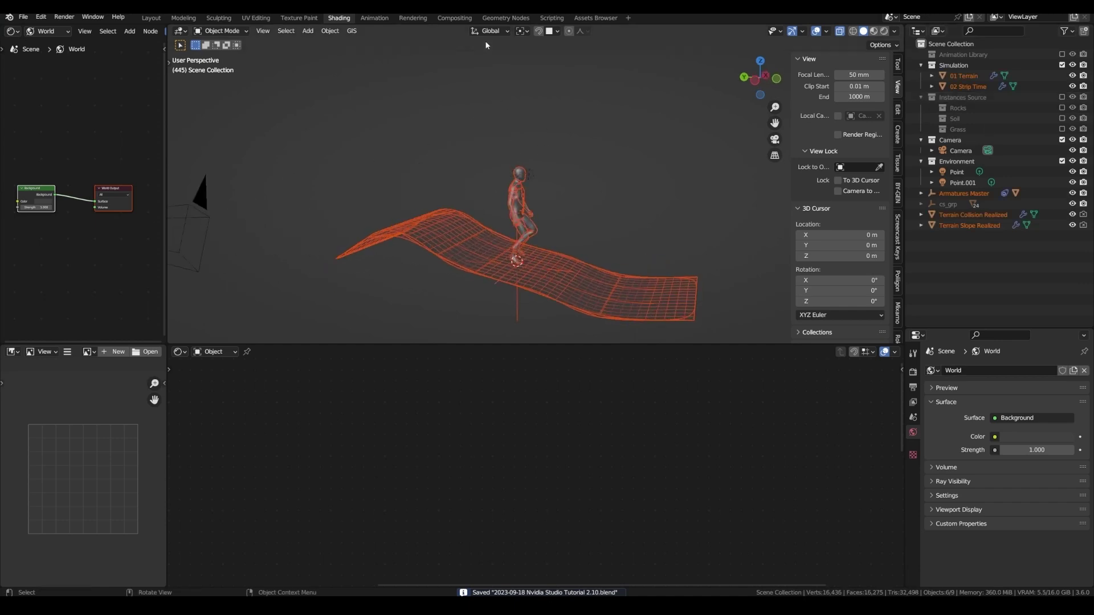
Switch to the Geometry Nodes workspace and select the 01 Terrain object
click(504, 18)
scroll(593, 197, up, 1)
click(610, 199)
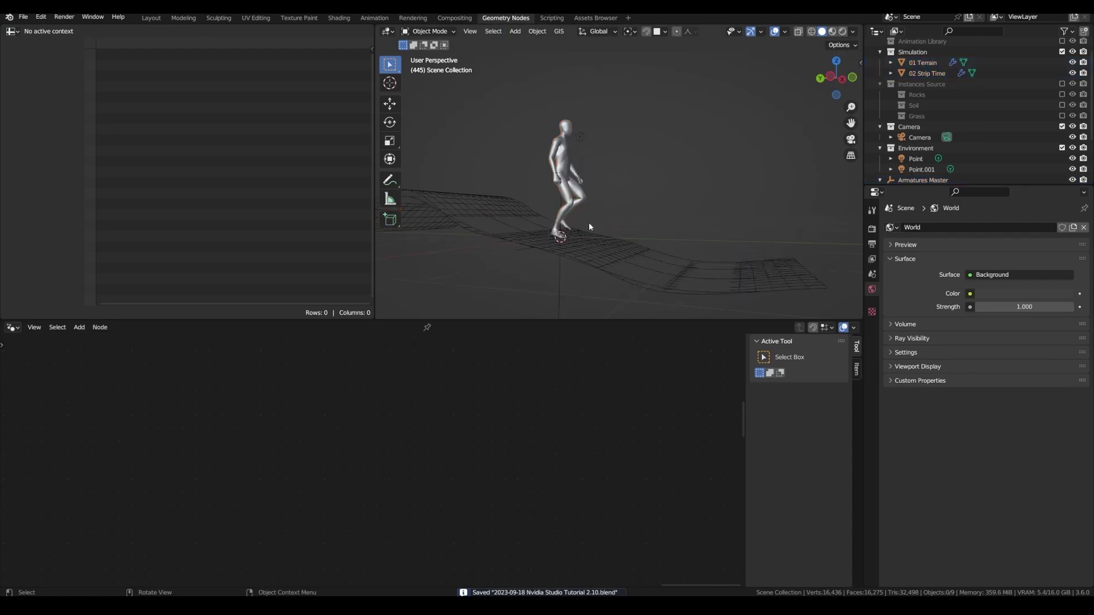
click(589, 225)
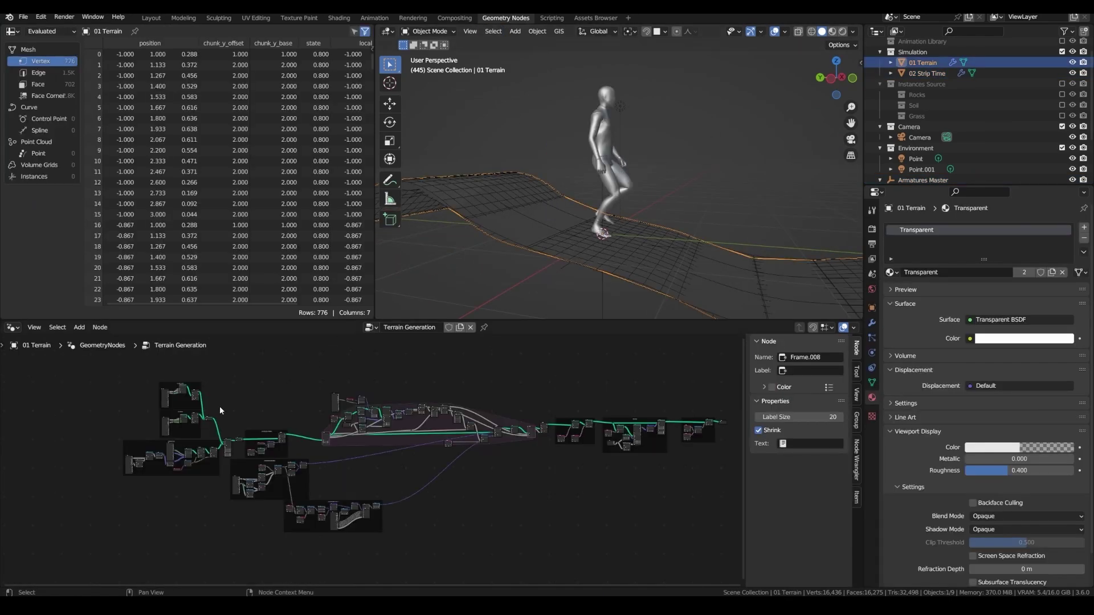
Add a Points node above the COLLISION MESH frame in the Terrain Generation node tree
scroll(184, 409, up, 3)
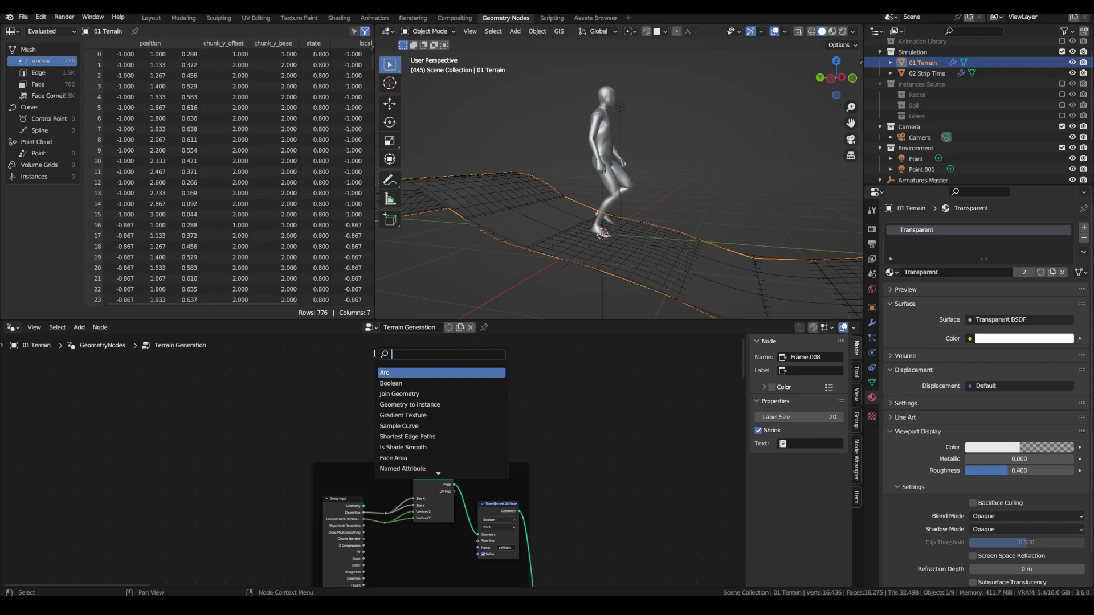
text(p)
click(388, 373)
click(392, 376)
scroll(399, 387, up, 3)
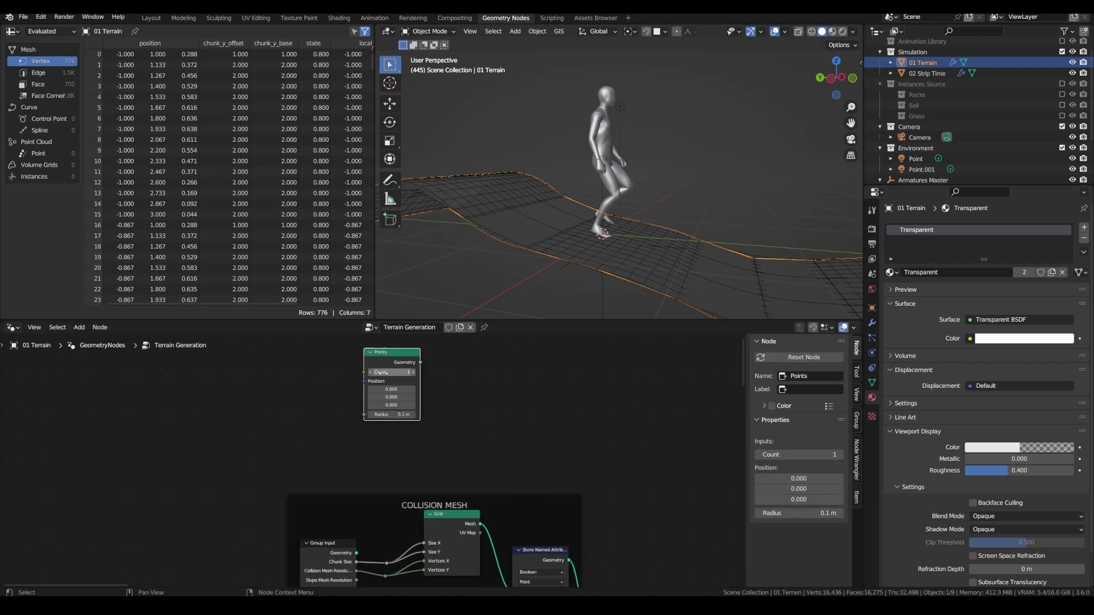
Append a Set Position node to the Points node's geometry output
drag(462, 400, 530, 402)
text(se)
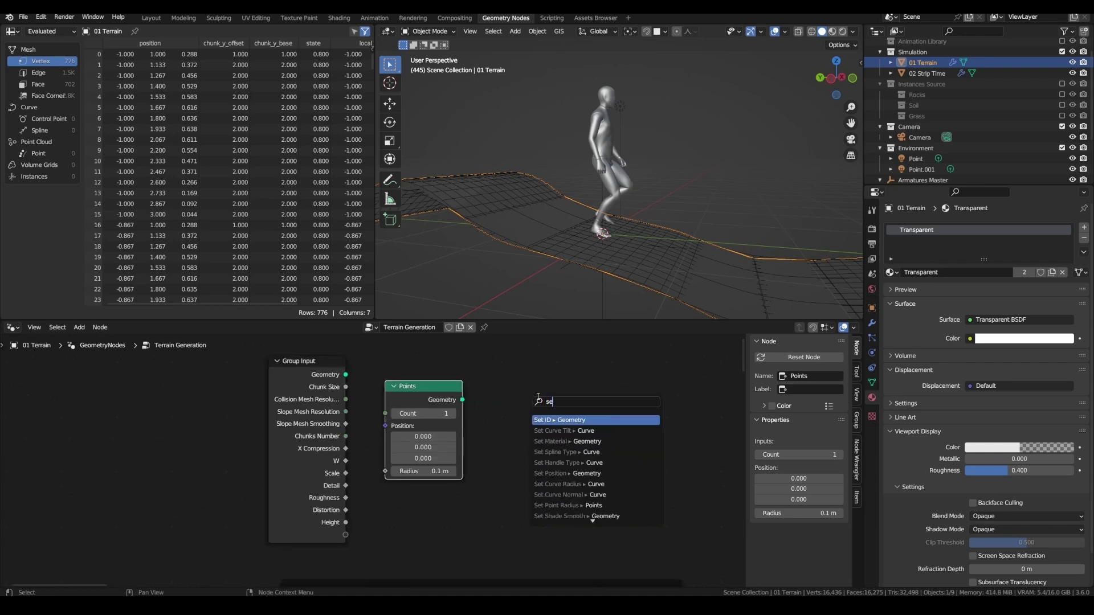
text(t)
click(576, 473)
Expose the Points node's Count as a group input named Rock Count and set it to 1000 in the modifier
drag(360, 538, 399, 418)
click(856, 420)
double_click(786, 431)
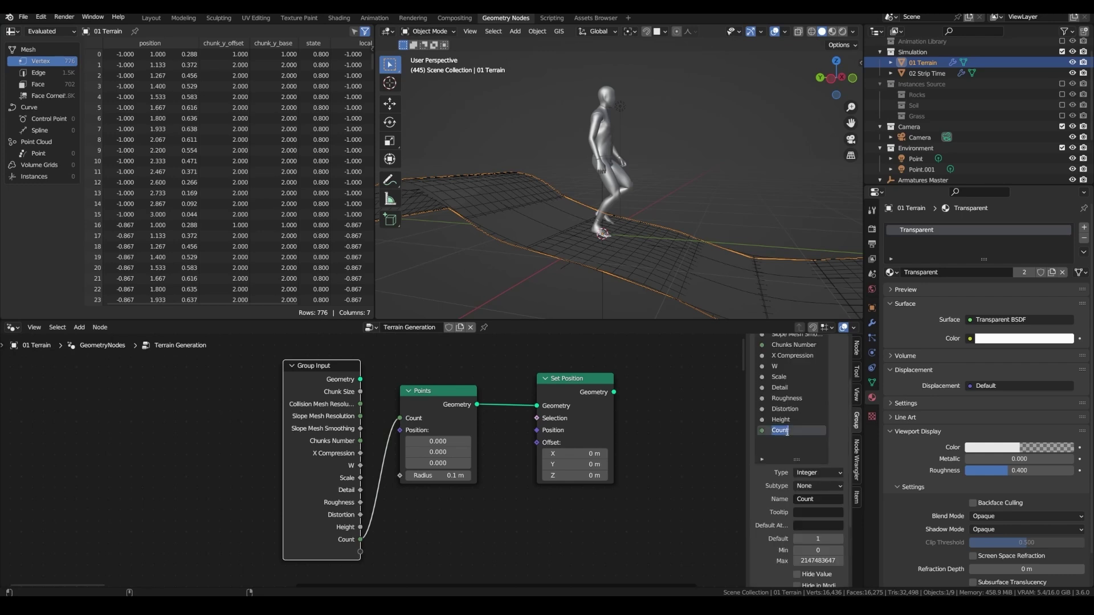
click(871, 322)
key(Return)
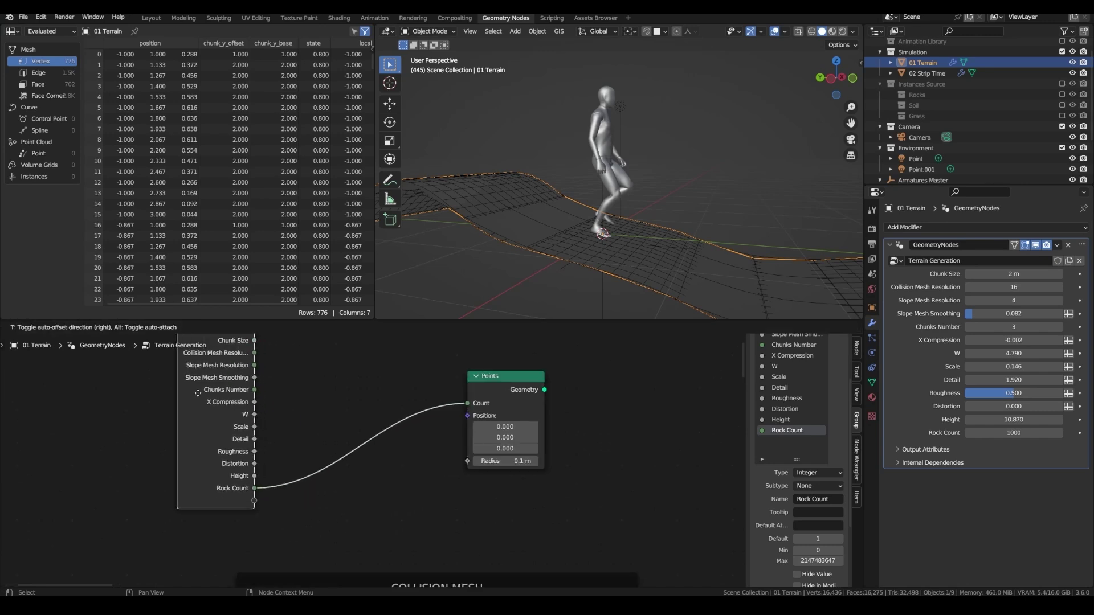
Add a Random Value node beside the Points node and set its data type to Vector
key(shift+a)
text(rand)
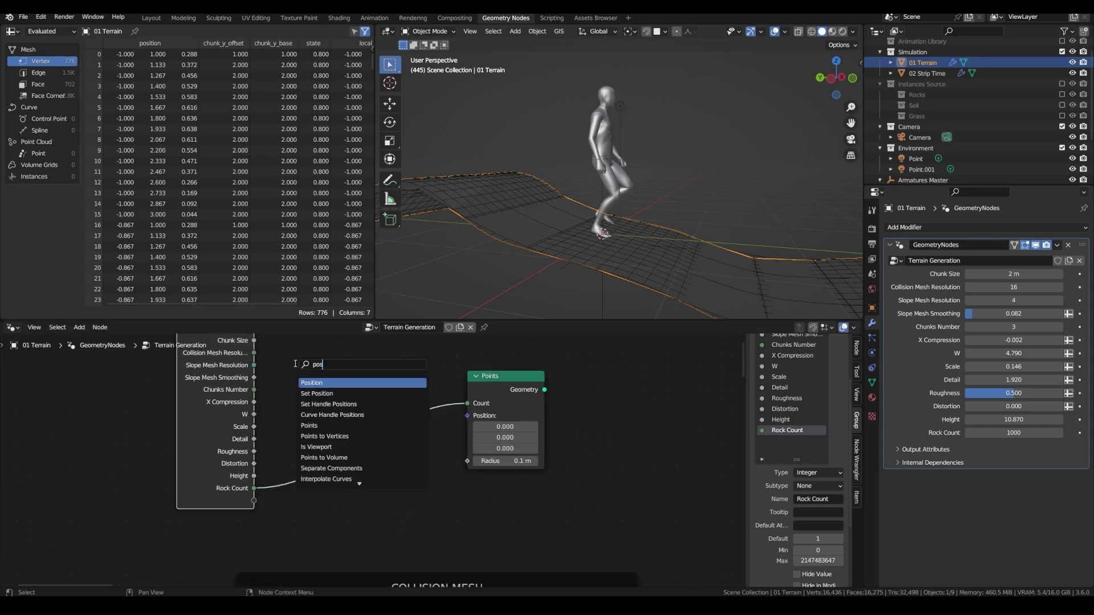
click(317, 383)
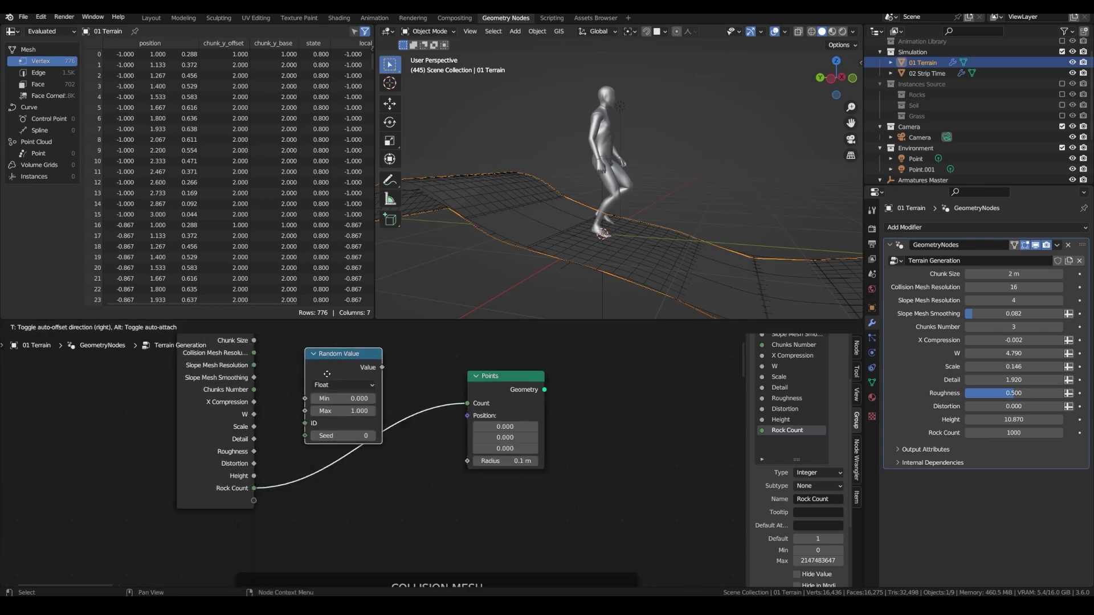
click(332, 348)
click(340, 358)
click(342, 395)
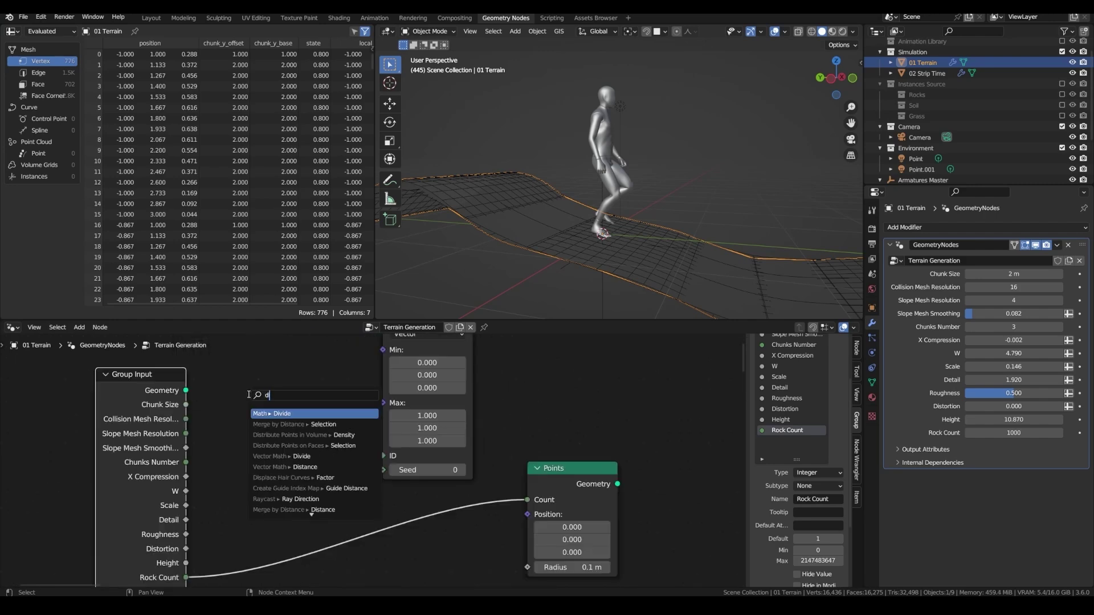
Divide the Chunk Size input by 2 and feed the result into a Combine XYZ node's X and Y
key(Return)
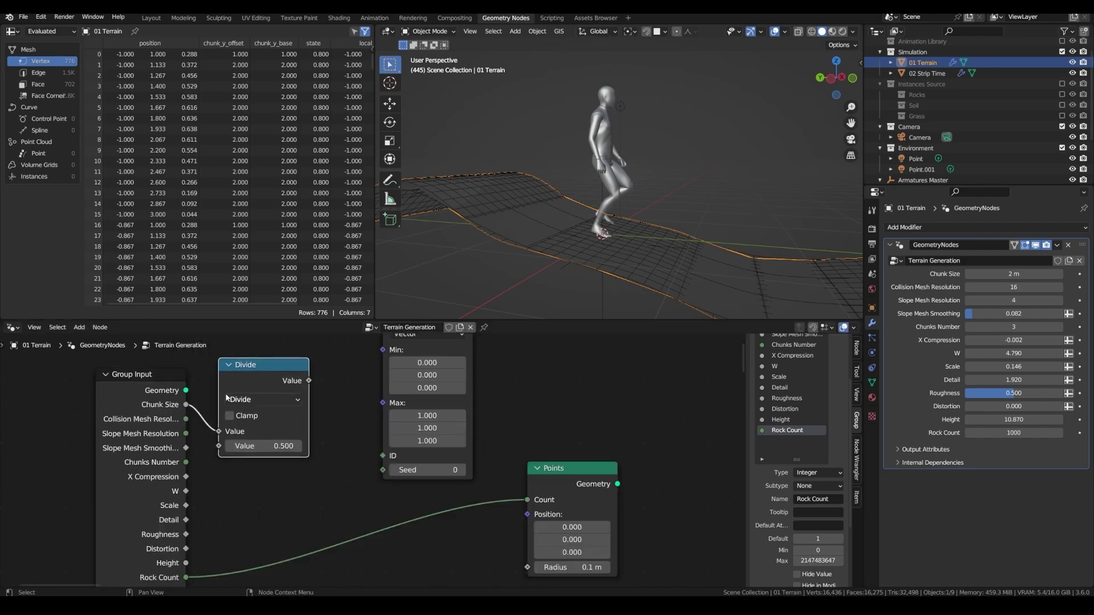
click(264, 446)
text(2)
key(Return)
mouse_move(294, 428)
mouse_down()
mouse_move(312, 421)
mouse_move(307, 435)
mouse_up()
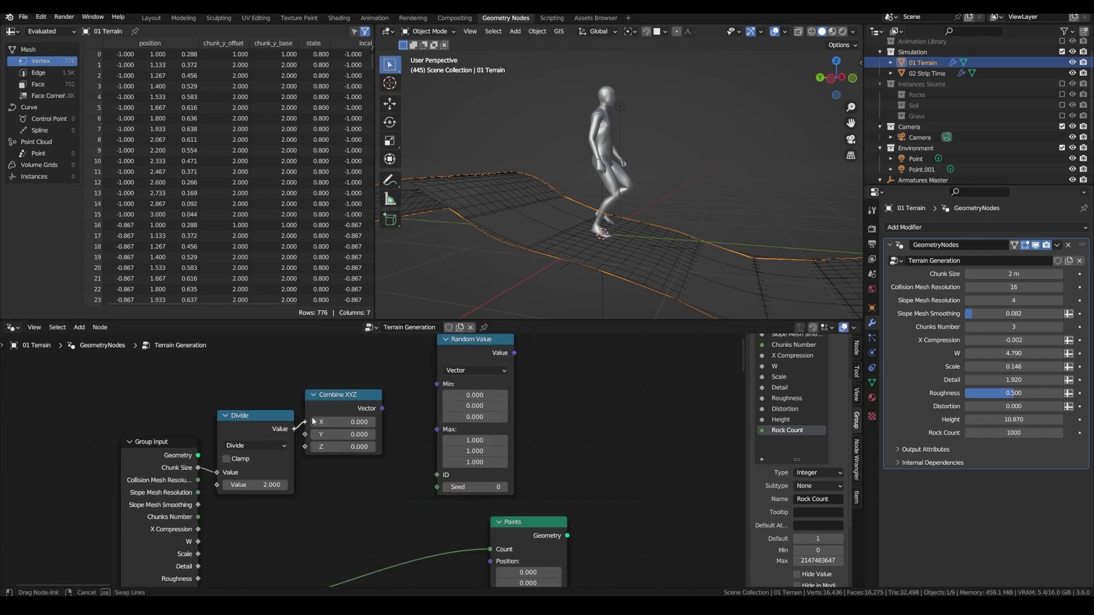
Duplicate the Divide and Combine XYZ pair with its Chunk Size link and set the copy's divisor to -2
middle_drag(356, 488, 369, 468)
drag(369, 469, 283, 393)
drag(284, 395, 288, 367)
key(shift+d)
click(306, 483)
click(291, 522)
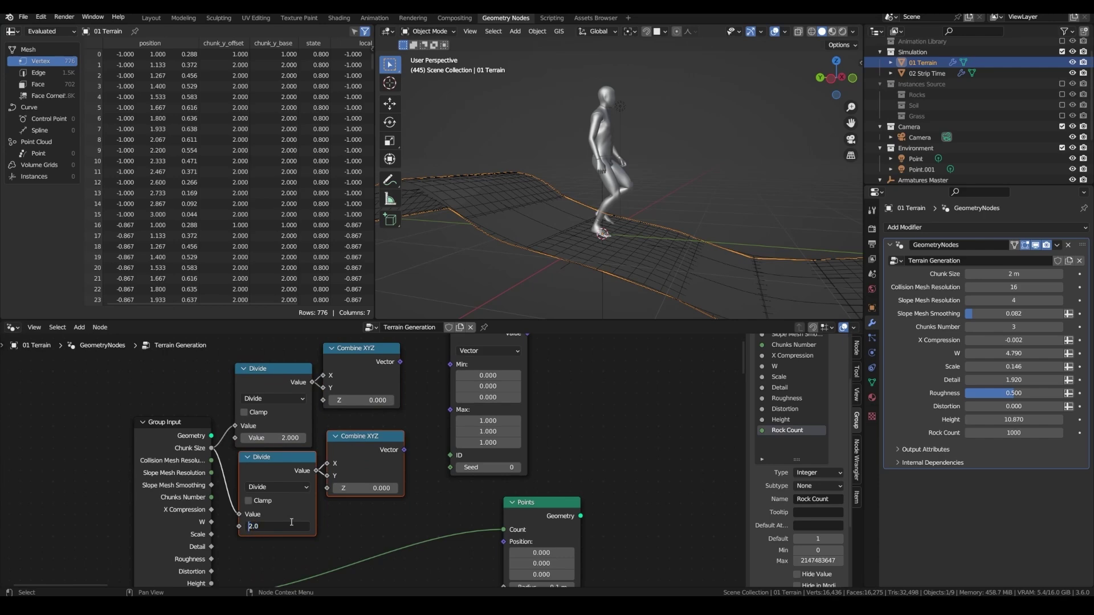
text(-)
key(Return)
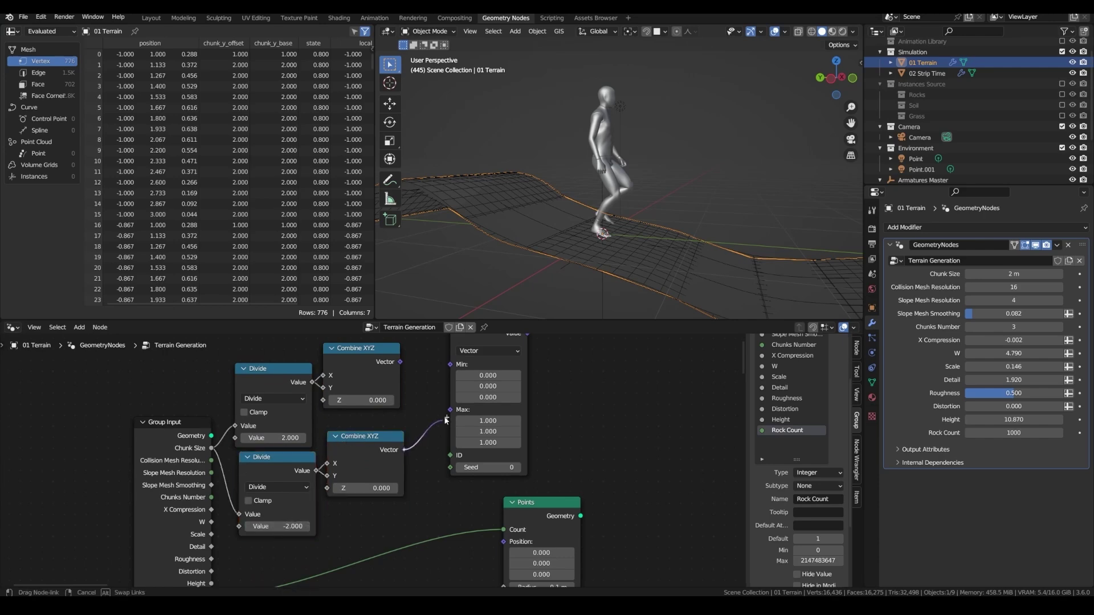
Connect the upper and lower Combine XYZ to Random Value's Min and Max, driving the Points node's Position, and preview the points
drag(404, 449, 450, 409)
drag(400, 361, 450, 363)
scroll(473, 410, down, 1)
ctrl+shift+click(524, 496)
scroll(792, 371, up, 3)
Add a Chunk Depth group input below Chunk Size and multiply it by -1 with a Multiply node
click(789, 370)
click(836, 357)
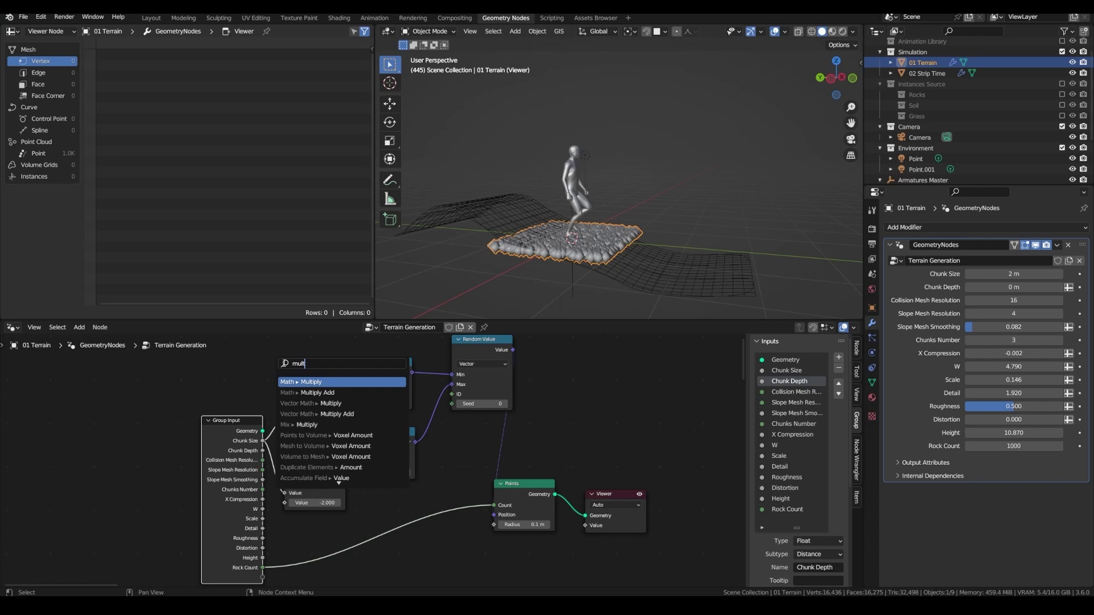
click(299, 378)
click(299, 351)
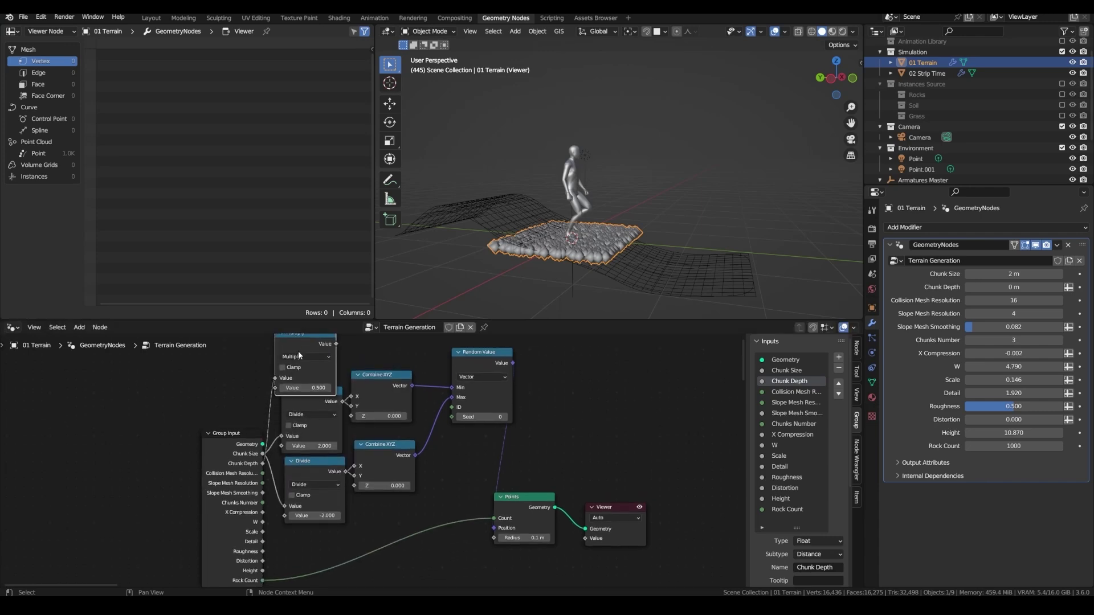
click(306, 388)
text(-1)
key(Return)
key(g)
click(310, 375)
Link the Multiply result to the upper Combine XYZ's Z and set Chunk Depth to 1.27 m in the modifier
middle_drag(351, 388, 353, 412)
drag(342, 355, 352, 440)
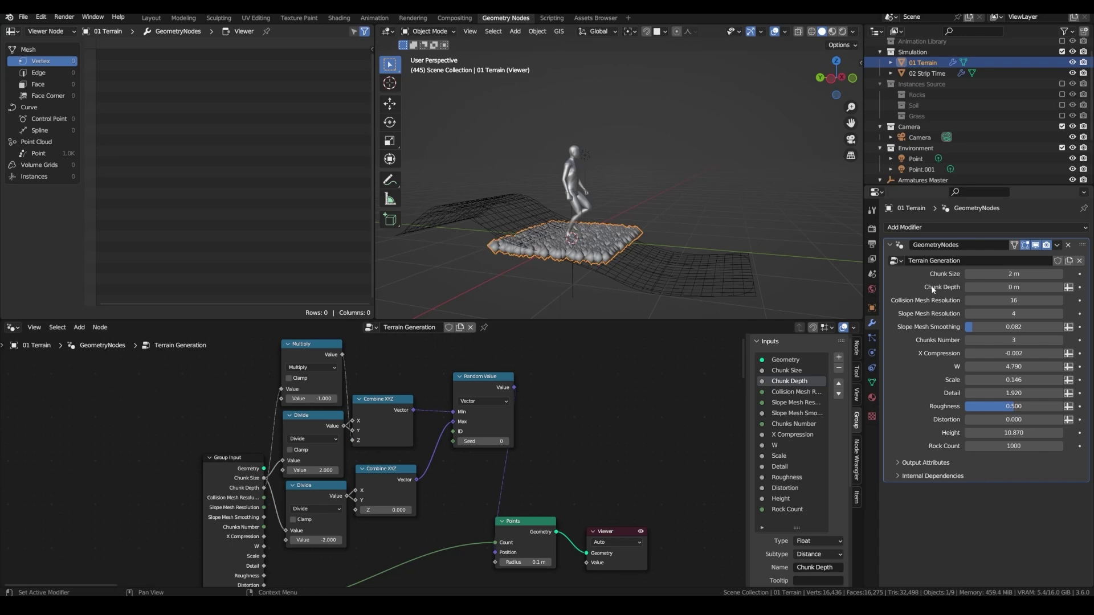
drag(1012, 288, 1085, 288)
Insert a Store Named Attribute node between the Points node and the Viewer
key(shift+a)
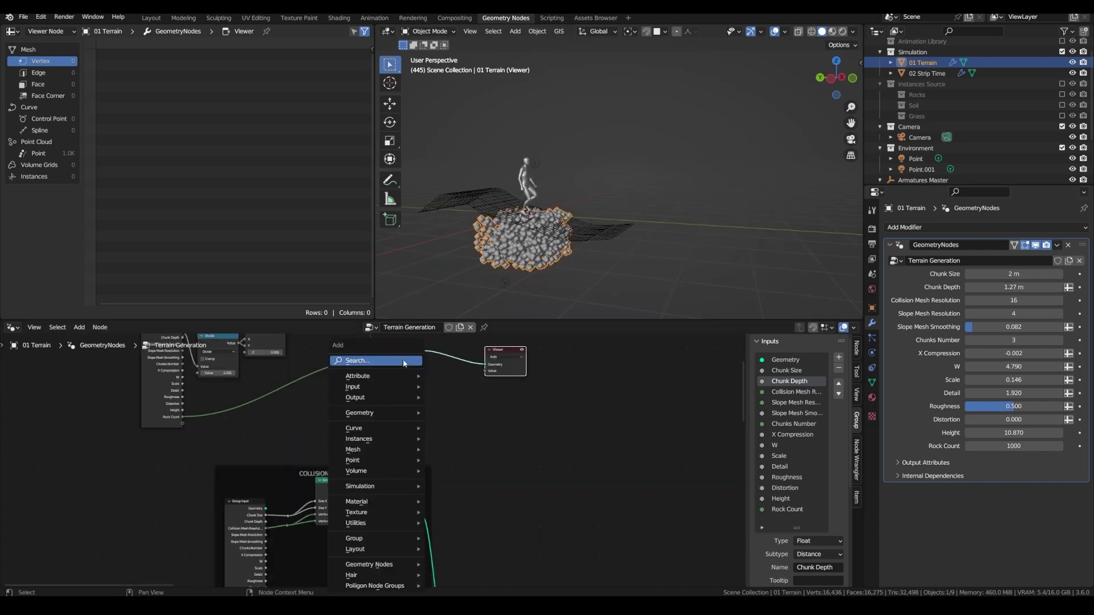
click(403, 361)
text(ste)
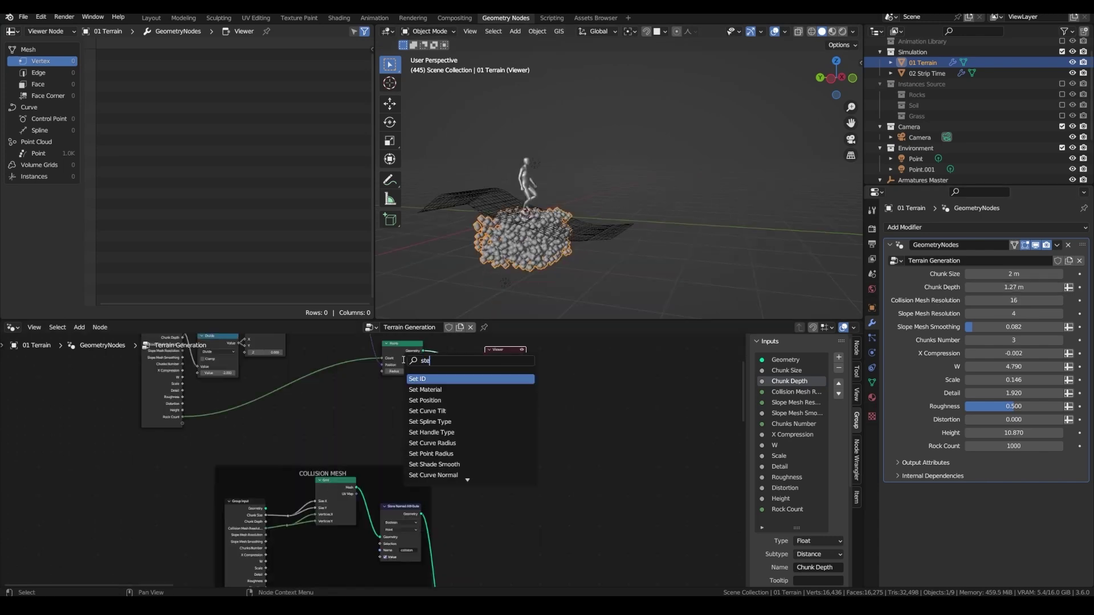
key(BackSpace)
click(464, 368)
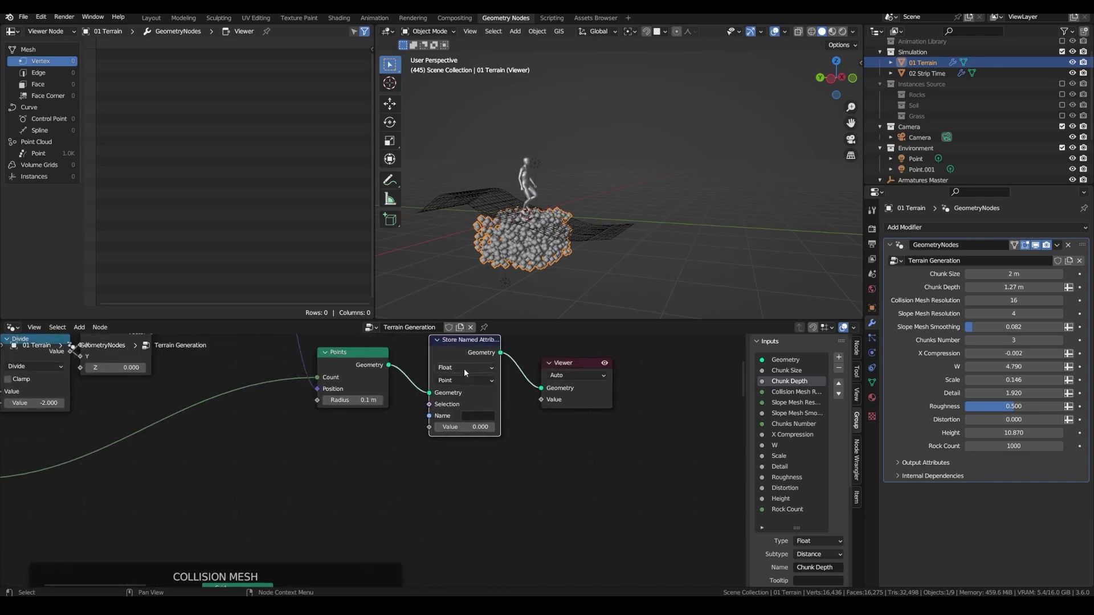
Set the Store Named Attribute node to Boolean and name the attribute "rocks" with its value enabled
click(464, 368)
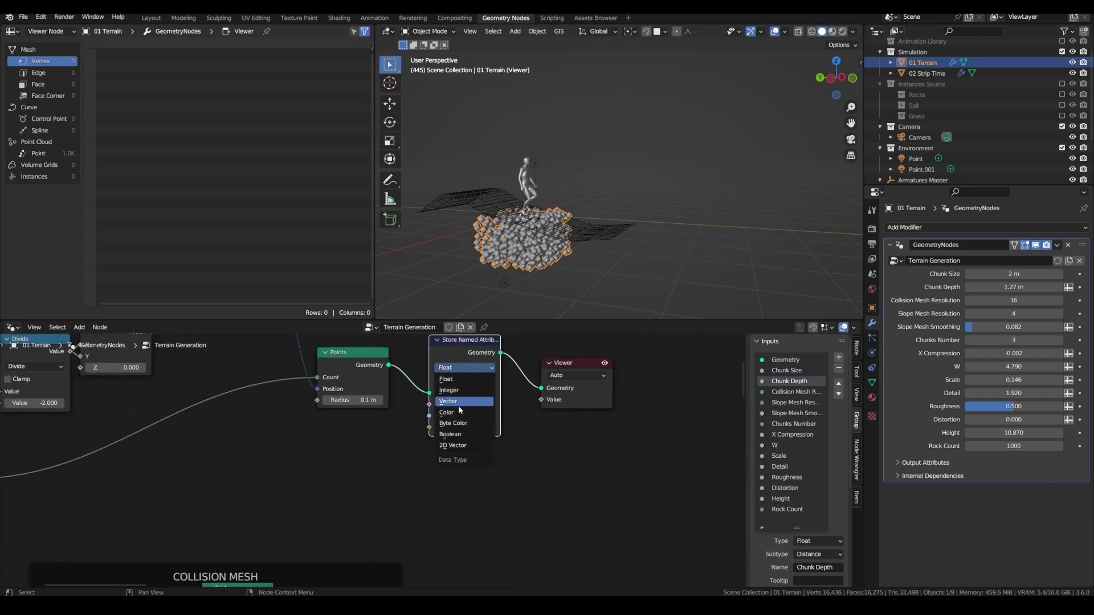
click(459, 433)
click(477, 416)
text(rocks)
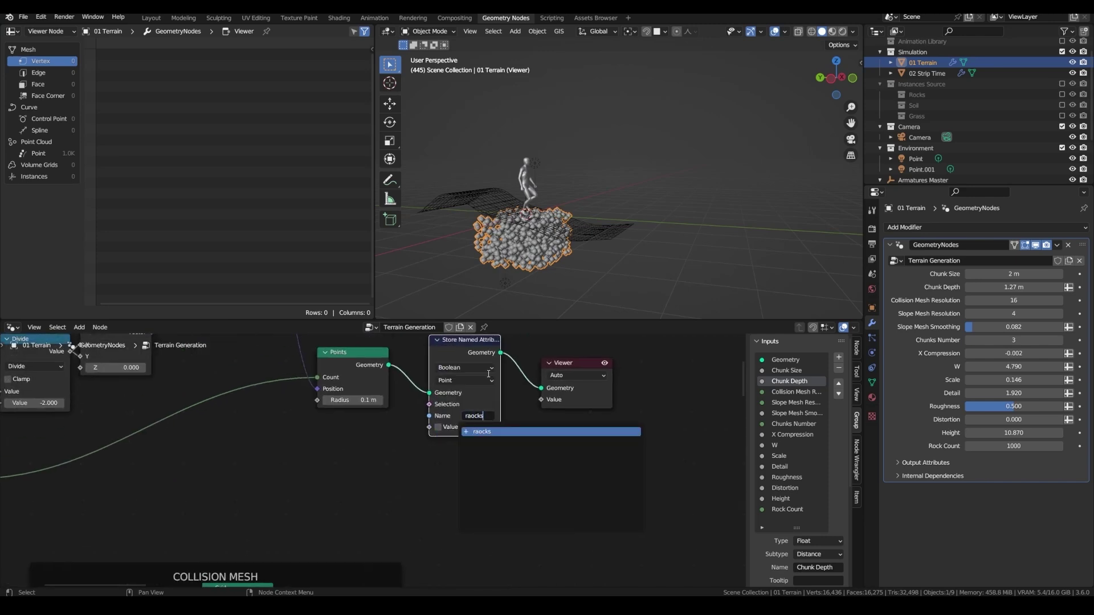
key(Return)
Group the rock point nodes, through Store Named Attribute, in a frame and give it a ROCKS label
scroll(452, 429, down, 6)
middle_drag(453, 428, 474, 480)
drag(198, 515, 473, 362)
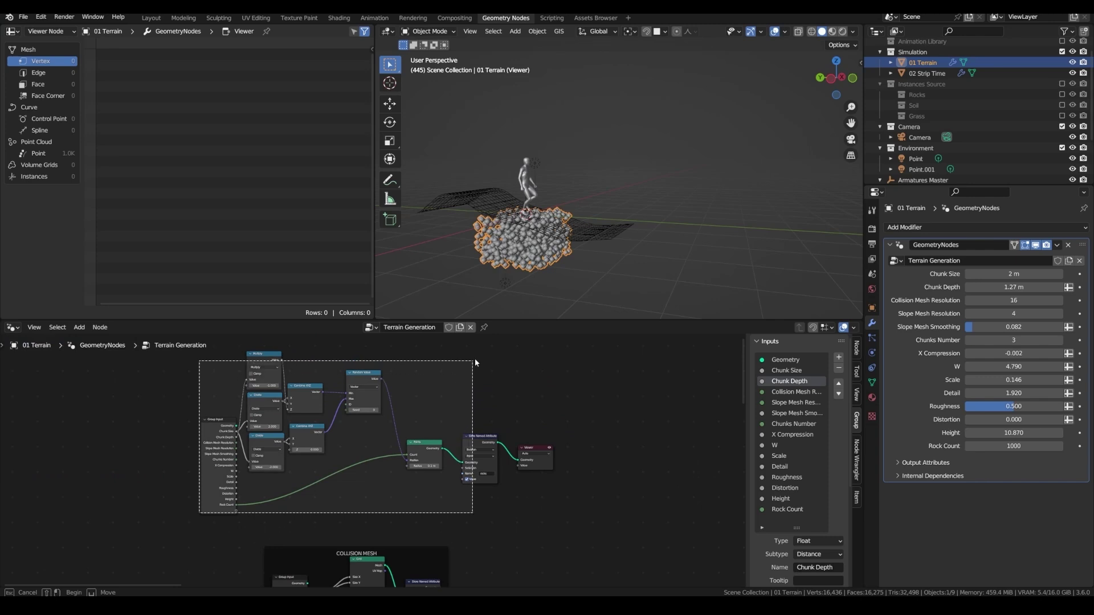
key(ctrl+j)
click(856, 348)
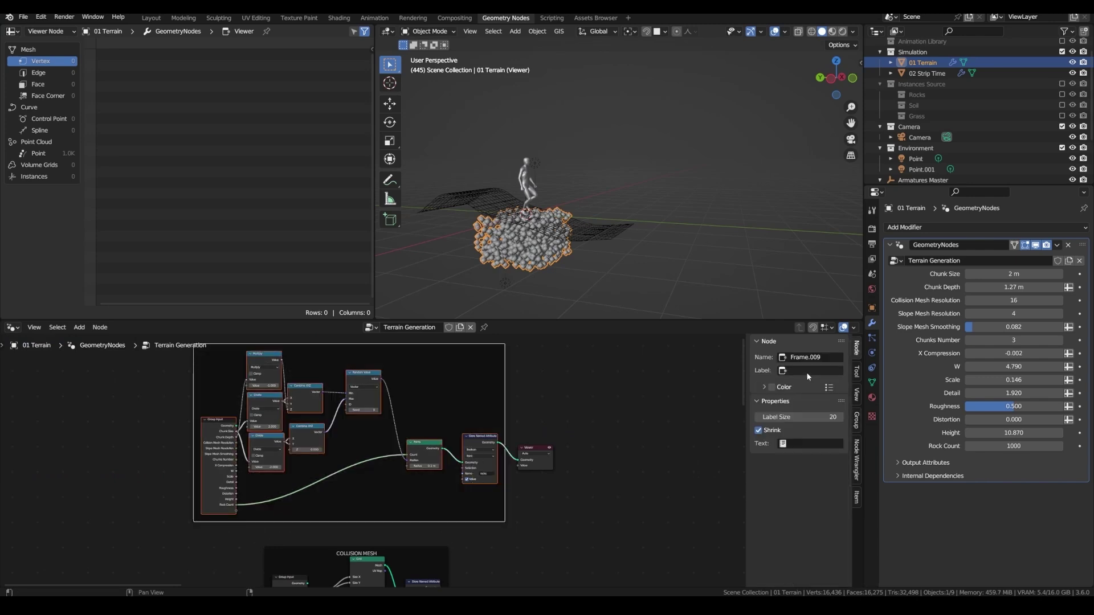
click(808, 373)
text(ROCKS PO)
text(S)
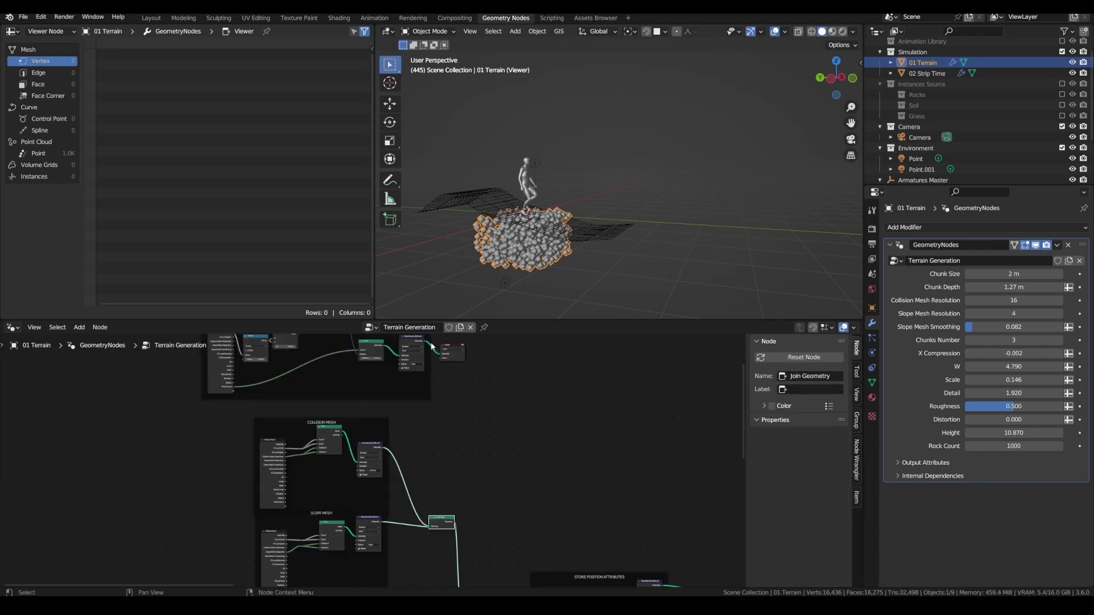
Connect the rocks Store Named Attribute output to the Join Geometry of the collision and slope meshes, and save the file
drag(431, 346, 429, 525)
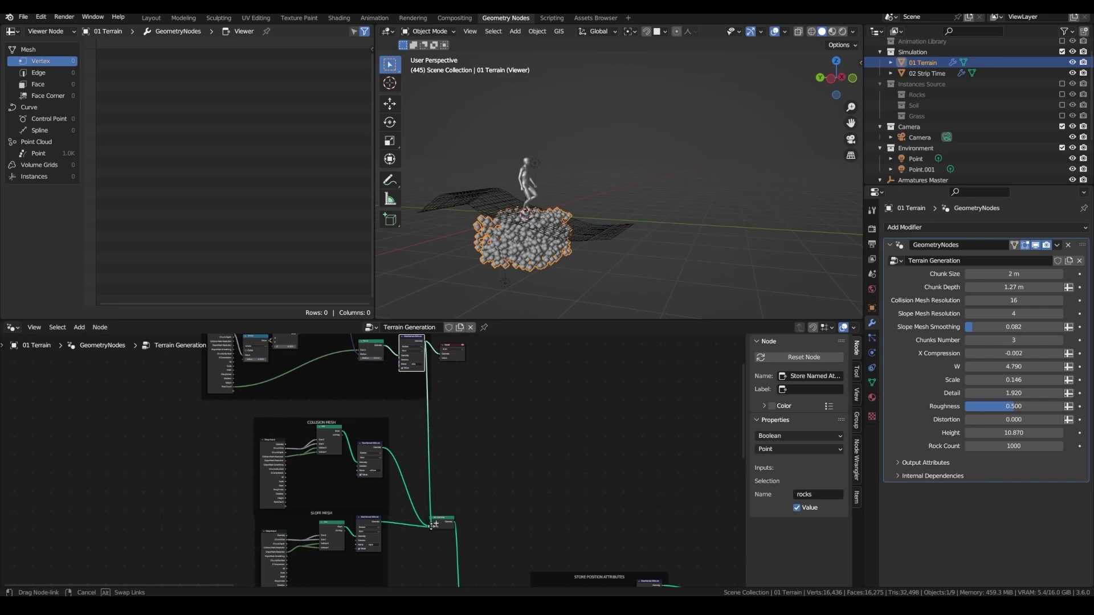
key(ctrl+s)
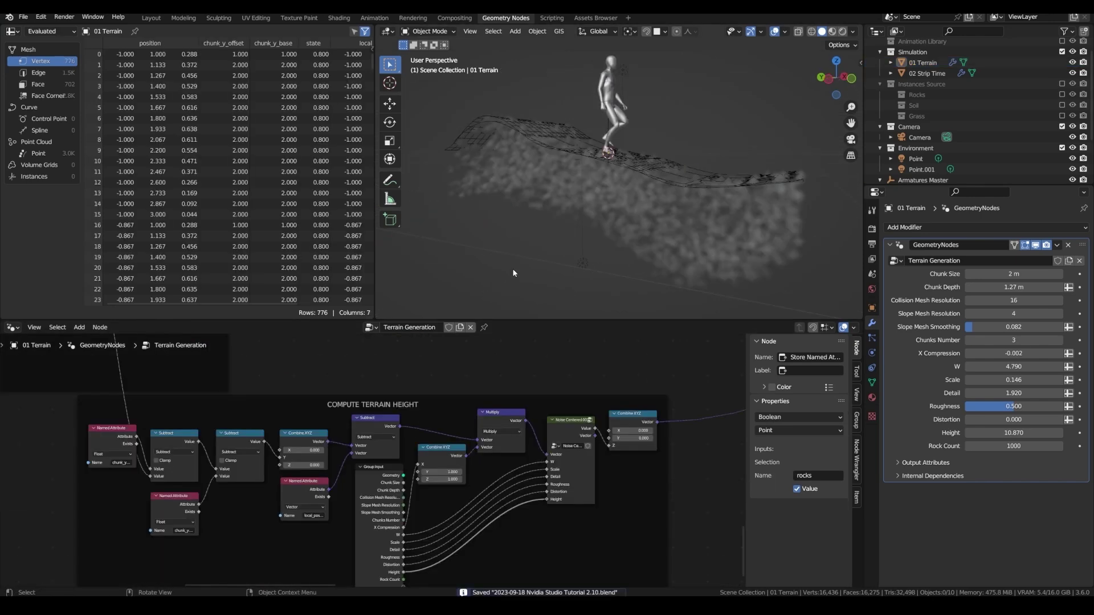
Set Z to 0 on the Combine XYZ feeding Multiply in the COMPUTE TERRAIN HEIGHT frame and play the simulation
click(574, 440)
scroll(574, 440, up, 2)
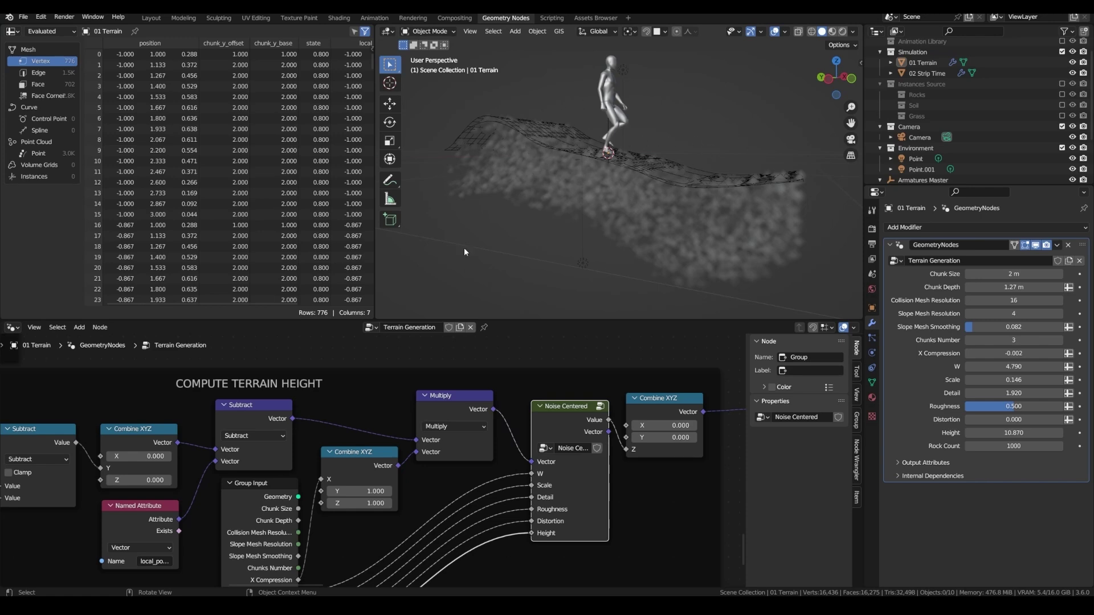
scroll(444, 399, down, 1)
click(369, 493)
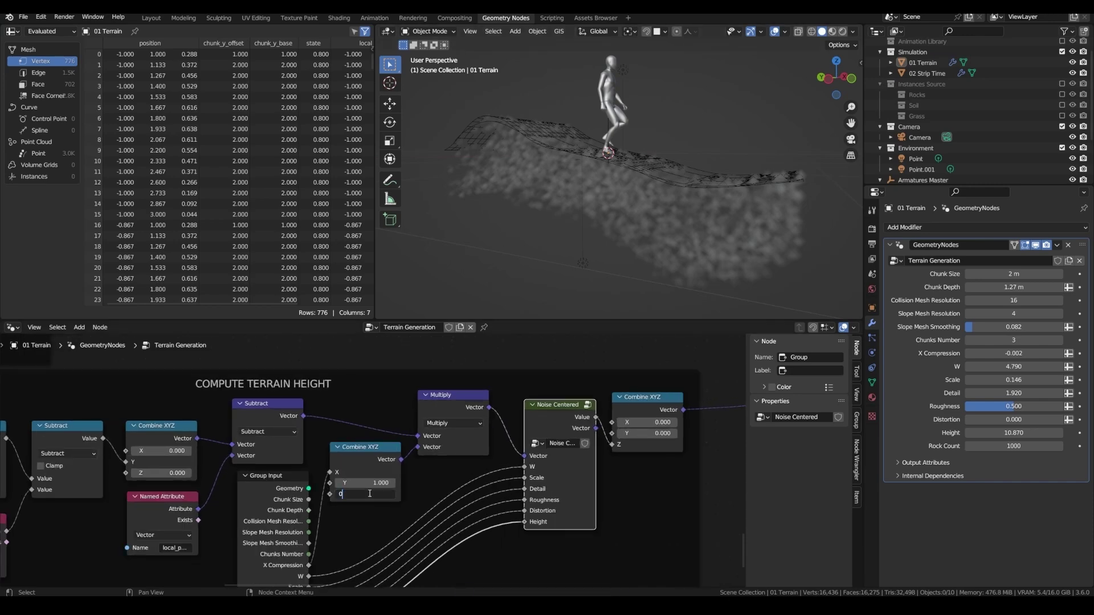
text(0)
key(Return)
key(space)
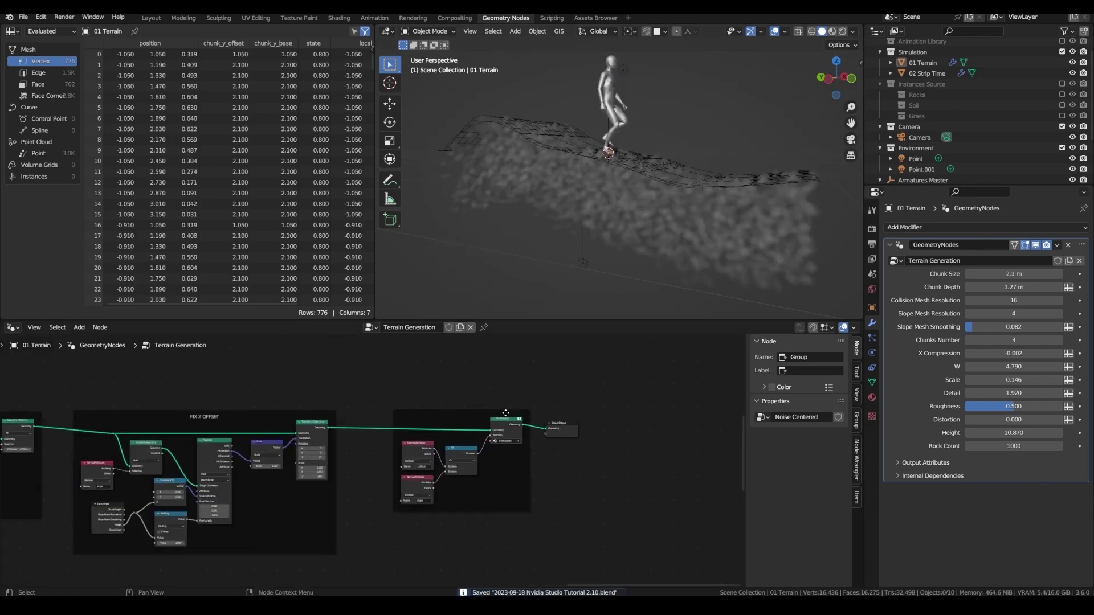
Add an Instance on Points node after the FIX Z OFFSET frame and feed its Points from Transform Geometry
scroll(505, 412, up, 2)
drag(602, 524, 391, 371)
key(shift+a)
text(inst)
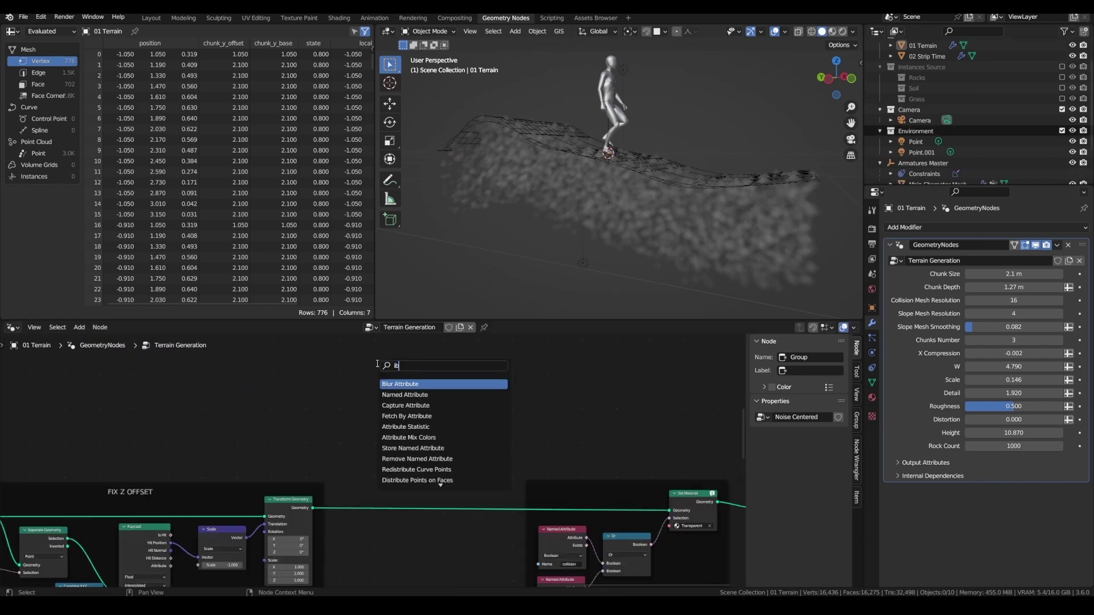
text(a)
Drive the Instance on Points Selection with a Boolean Named Attribute node reading "rocks"
drag(384, 405, 322, 401)
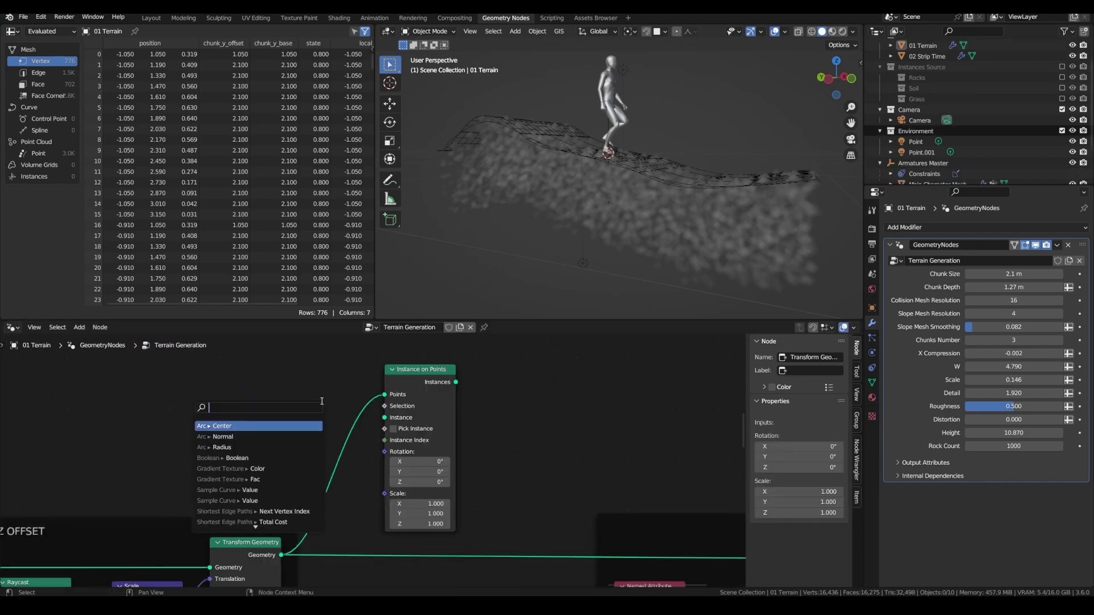
text(nan)
key(BackSpace)
key(BackSpace)
text(am)
key(Return)
click(324, 399)
click(295, 439)
text(rocks)
click(322, 462)
Bring the Rocks collection in as a Collection Info node feeding Instance on Points' Instance input, and save the file
scroll(321, 456, down, 3)
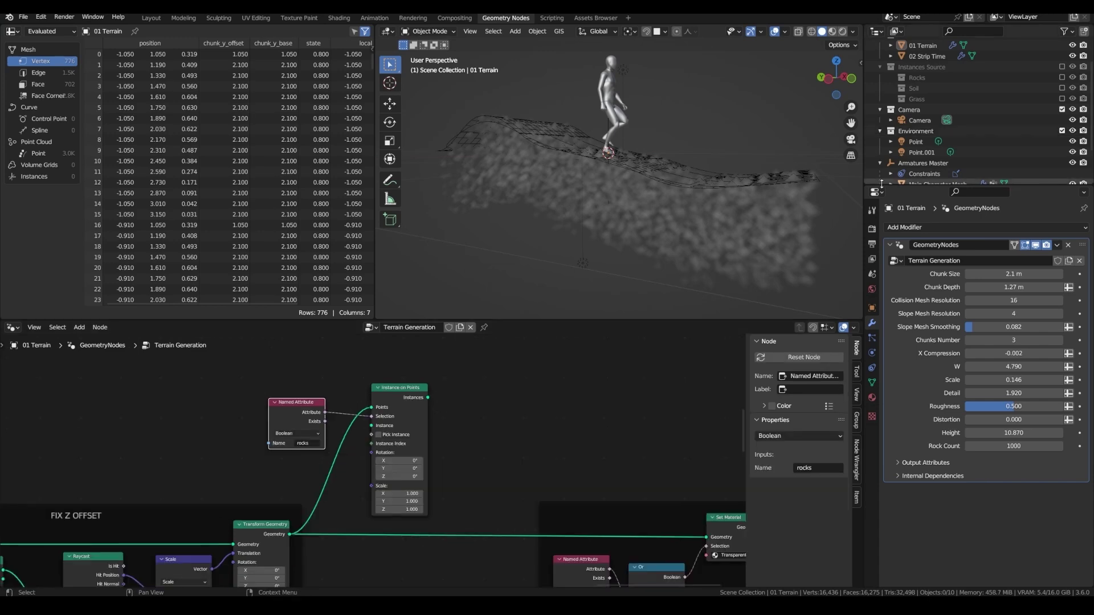
drag(917, 78, 278, 388)
key(ctrl+s)
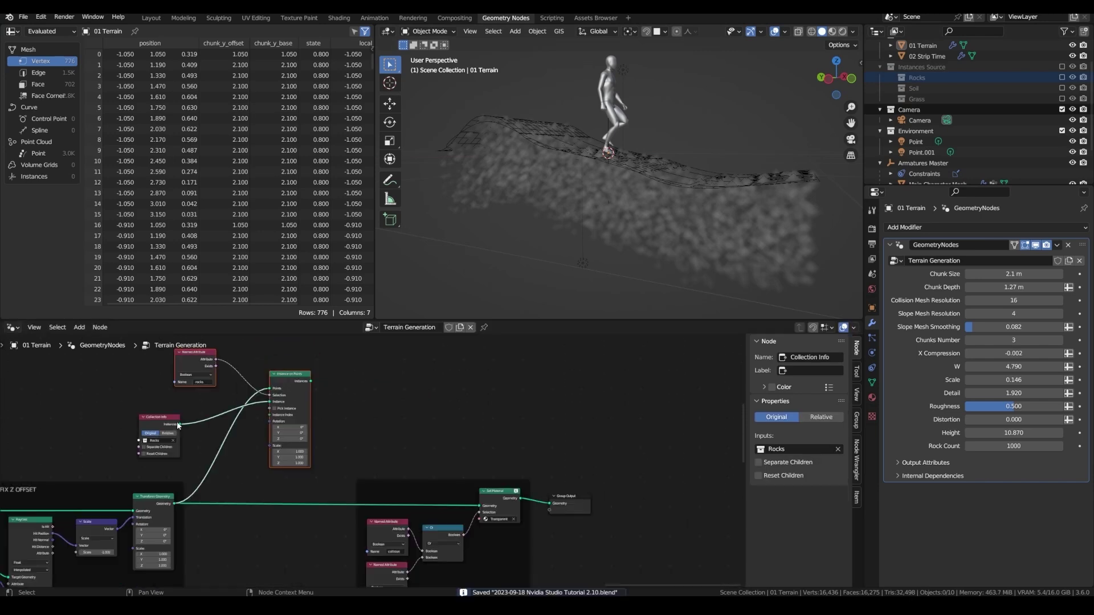
drag(160, 415, 193, 391)
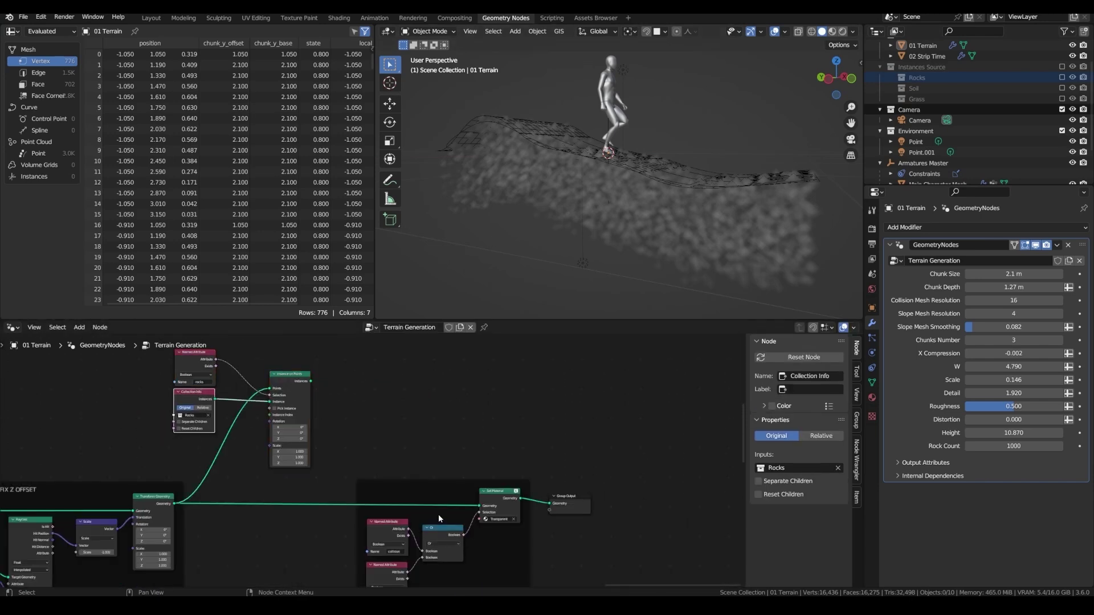
Insert a Separate Geometry node before Set Material and move the Or output from Set Material's Selection to its Selection
middle_drag(522, 503, 512, 436)
scroll(513, 437, up, 2)
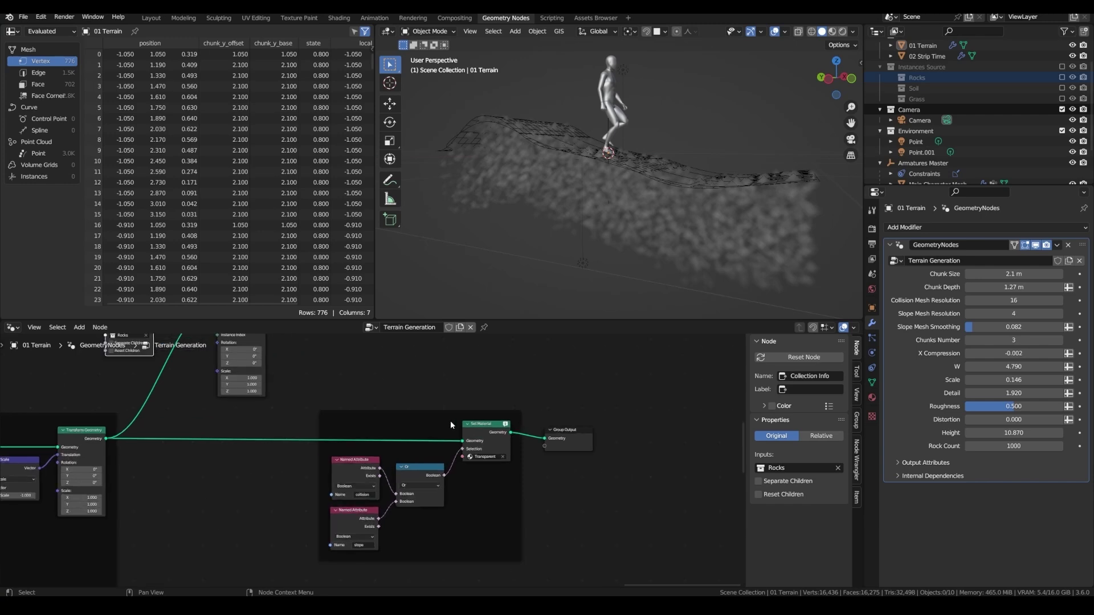
key(shift+a)
text(sep)
click(433, 401)
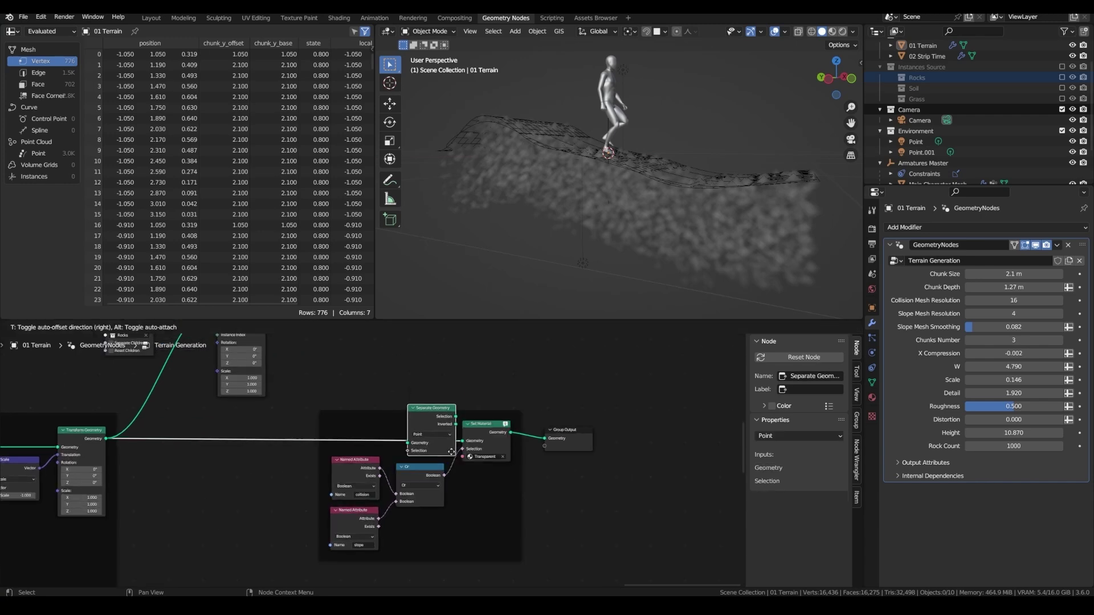
click(437, 444)
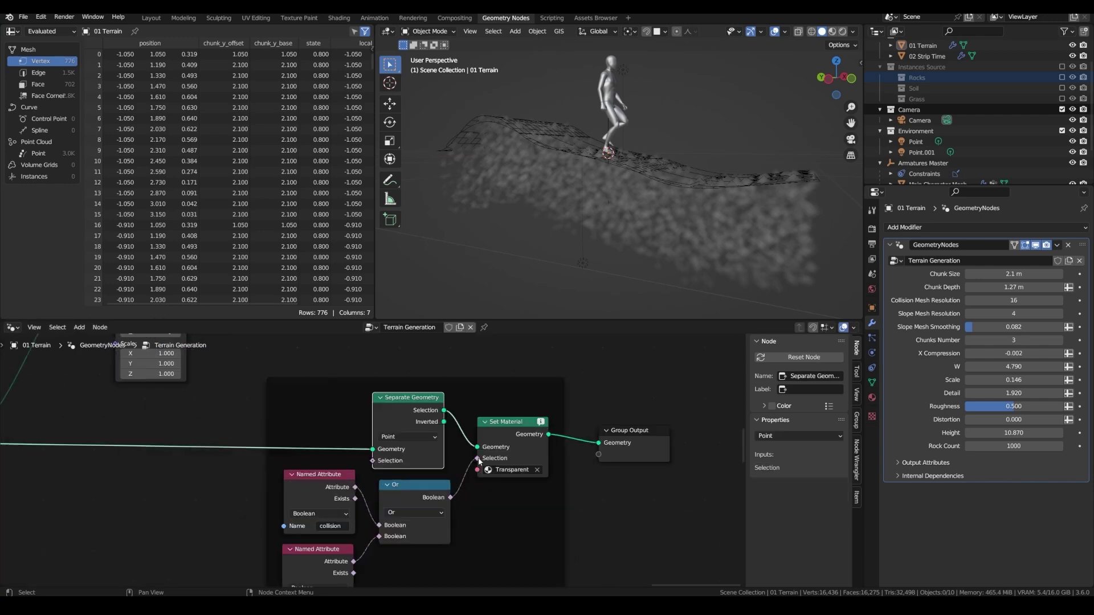
drag(478, 458, 475, 458)
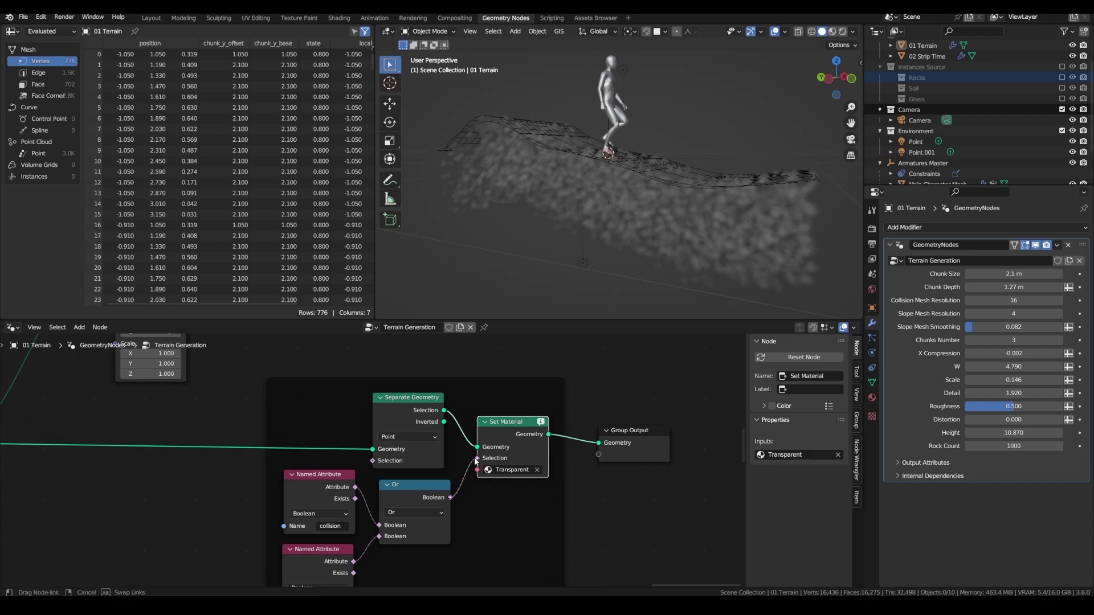
drag(375, 460, 375, 460)
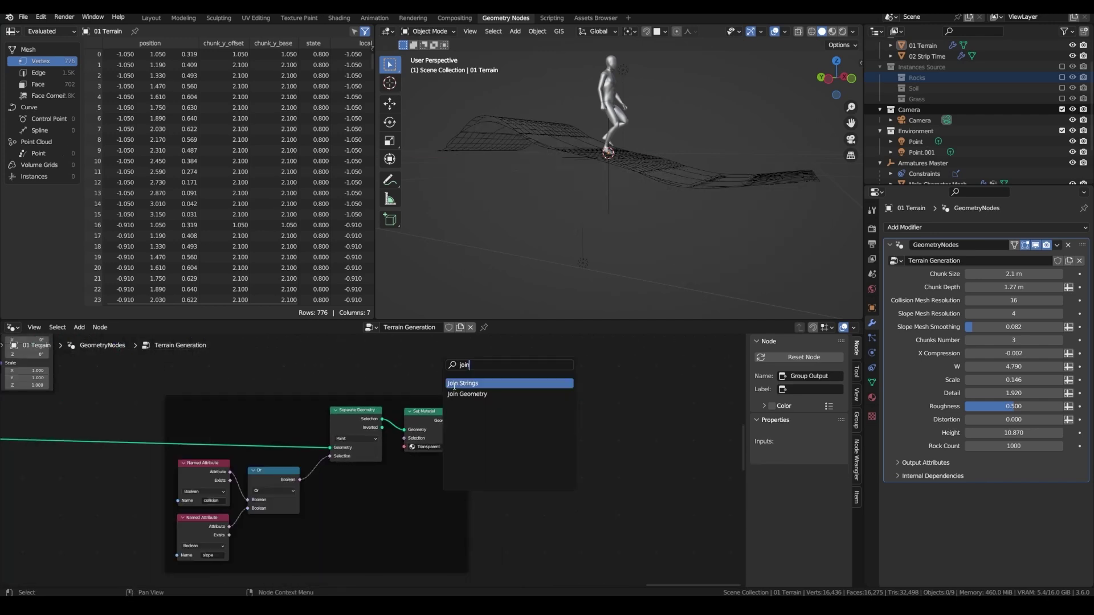
Insert a Join Geometry node before the Group Output, connect the rock instances to it, and enable Pick Instance
click(460, 393)
click(497, 439)
drag(505, 416, 529, 402)
middle_drag(528, 402, 501, 493)
scroll(501, 493, down, 3)
drag(124, 400, 151, 397)
drag(473, 499, 485, 506)
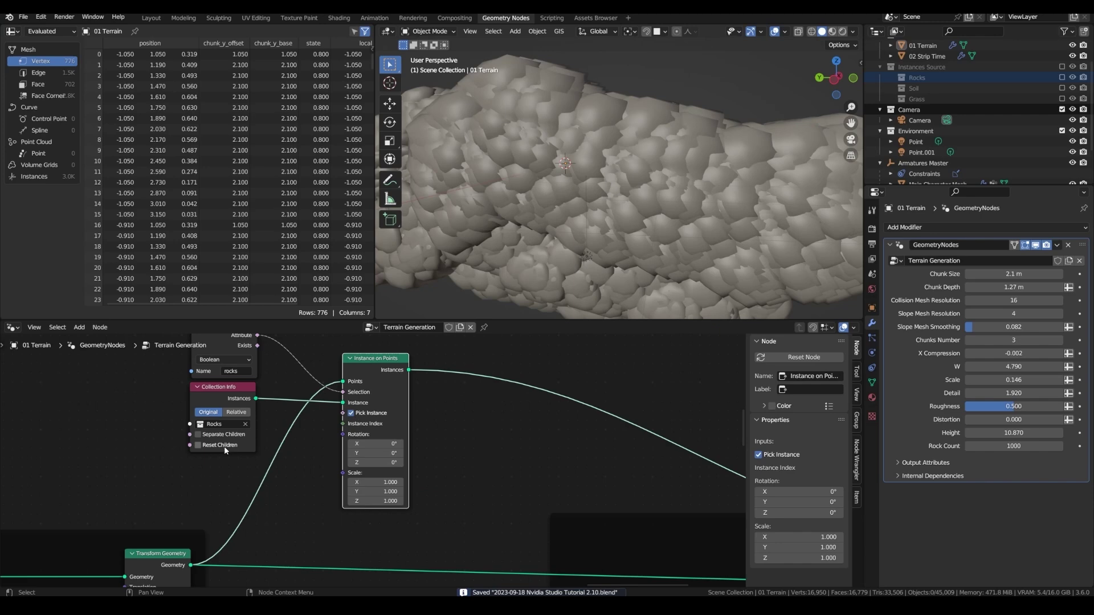
Enable Separate Children and Reset Children on the Rocks Collection Info node and save the file
click(224, 446)
click(223, 436)
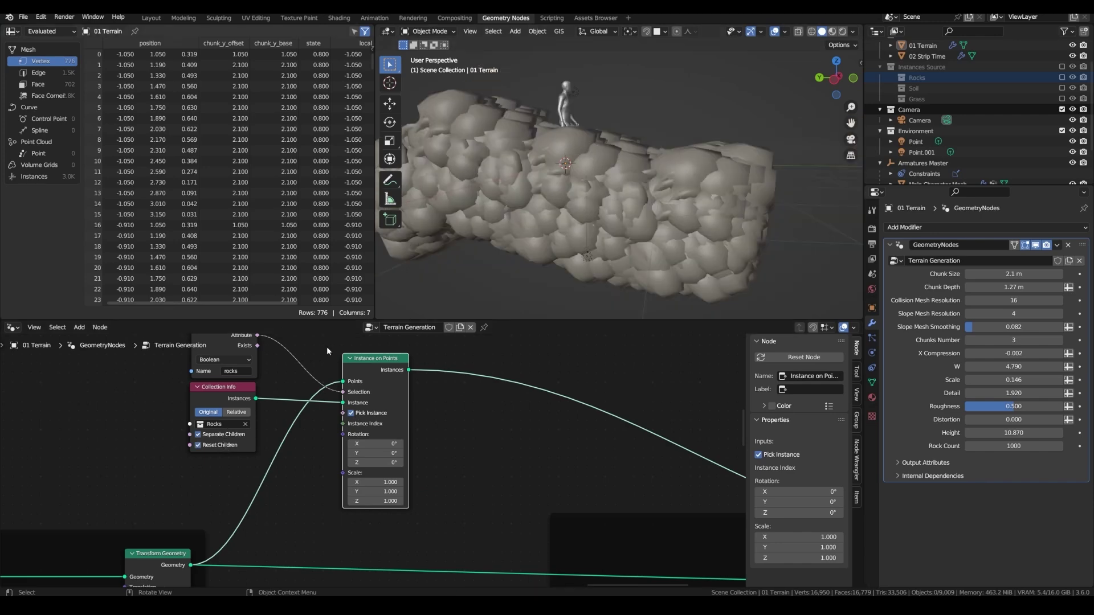
scroll(383, 370, down, 2)
key(ctrl+s)
Add a Float Random Value node with Min 0.100 and Max 0.230 to drive the rock instances' Scale
key(shift+a)
text(ra)
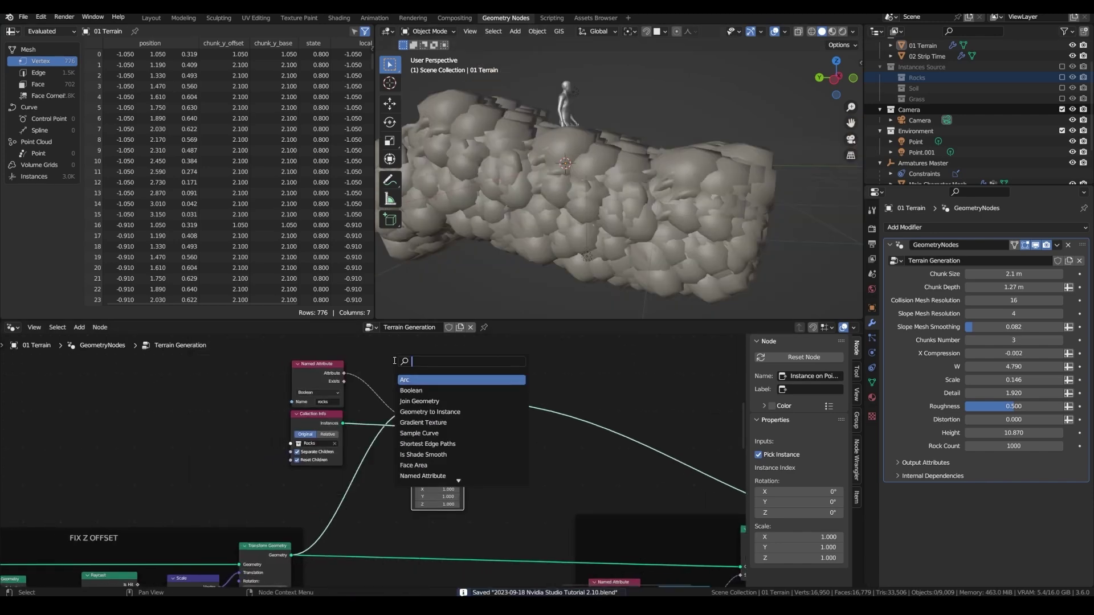
text(nd)
click(449, 383)
click(305, 351)
scroll(346, 374, up, 1)
drag(346, 370, 391, 459)
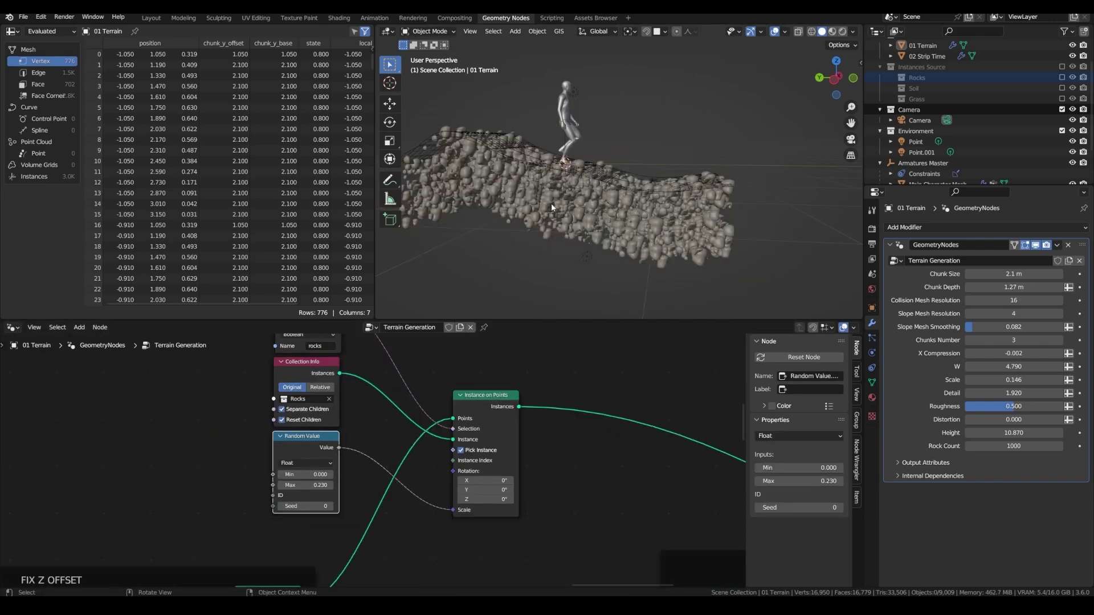
middle_drag(552, 203, 535, 222)
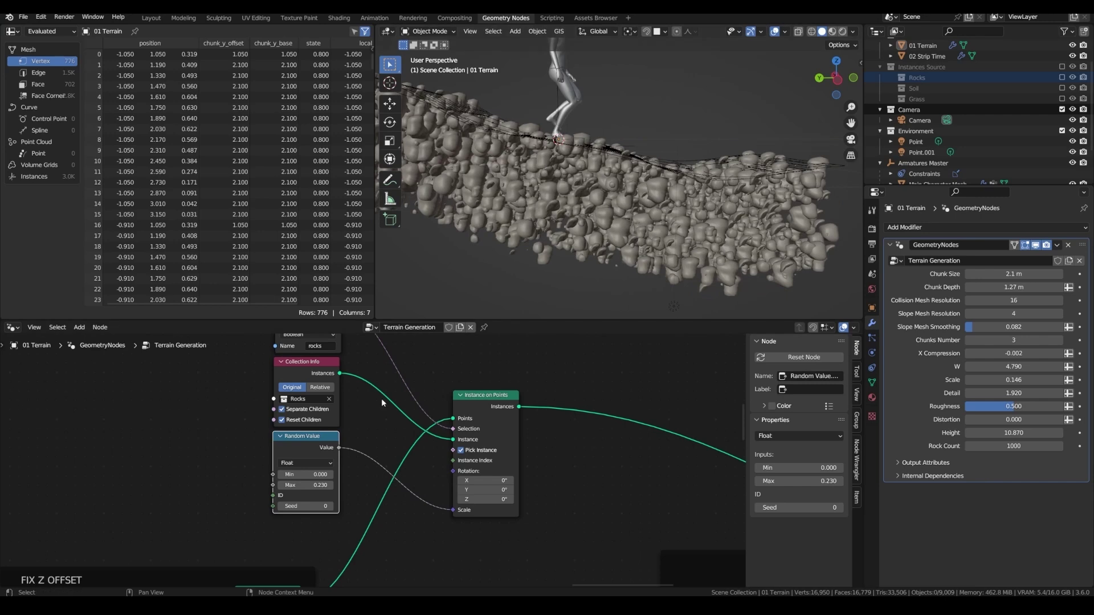
shift+drag(305, 474, 374, 474)
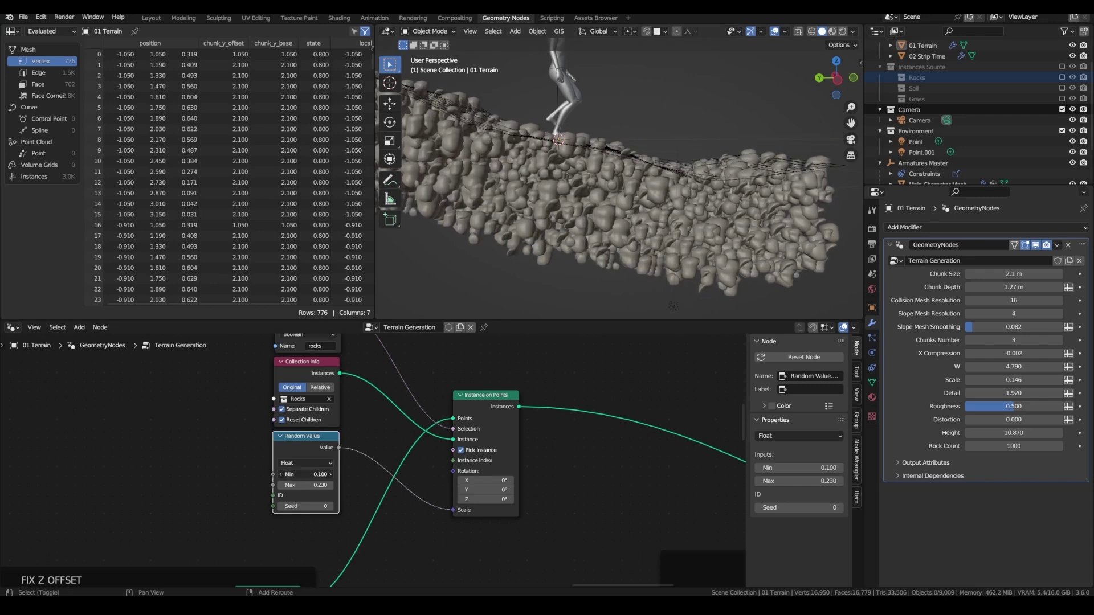
Duplicate the scale Random Value node and set the copy's data type to Vector
drag(310, 454, 308, 515)
key(shift+d)
click(206, 434)
click(206, 444)
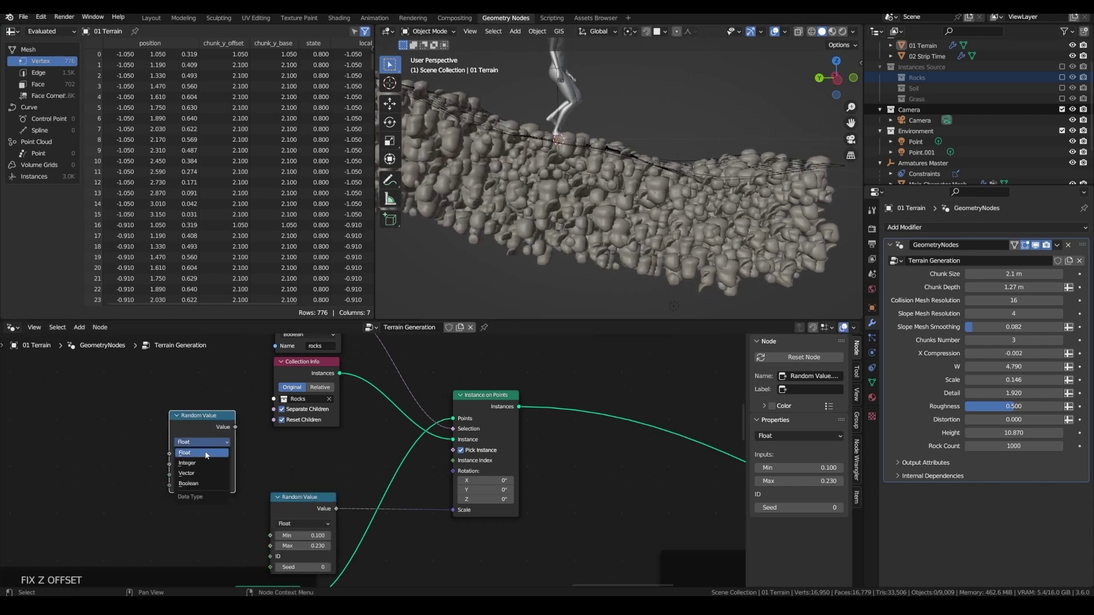
click(186, 473)
Set the Vector Random Value's Min to -3.142 and Max to 3.142 on all axes, link it to Rotation, and save
drag(194, 426, 197, 415)
click(207, 450)
key(Return)
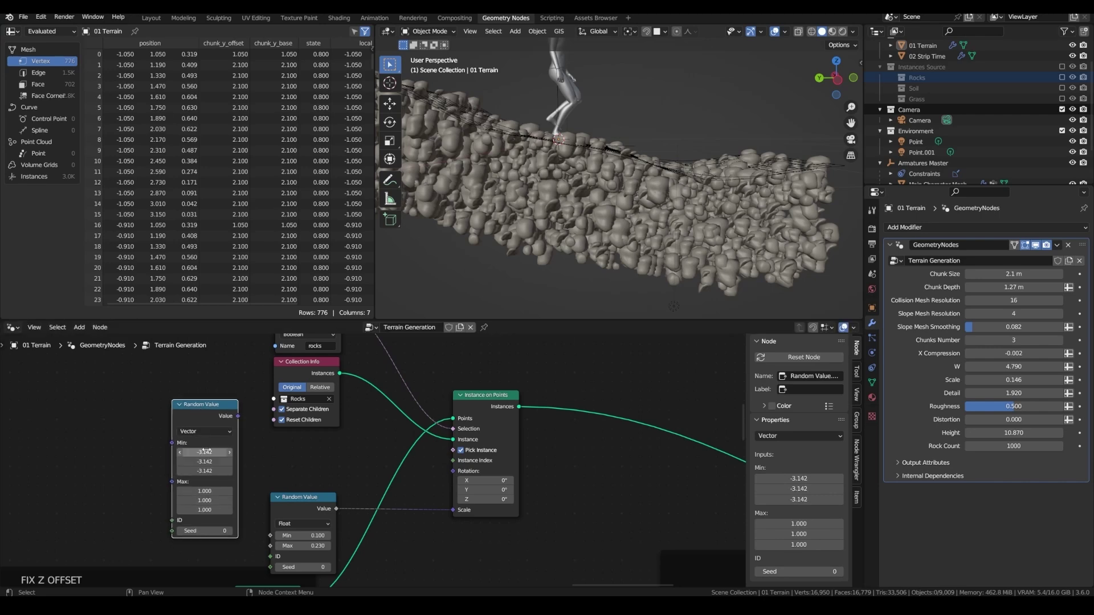
drag(238, 416, 452, 470)
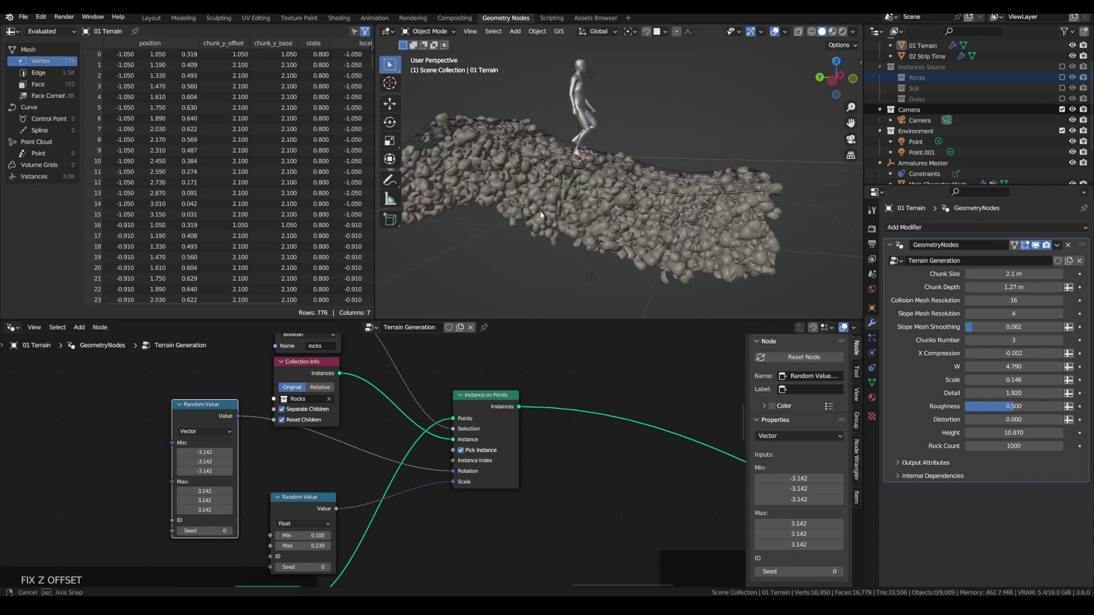
key(ctrl+s)
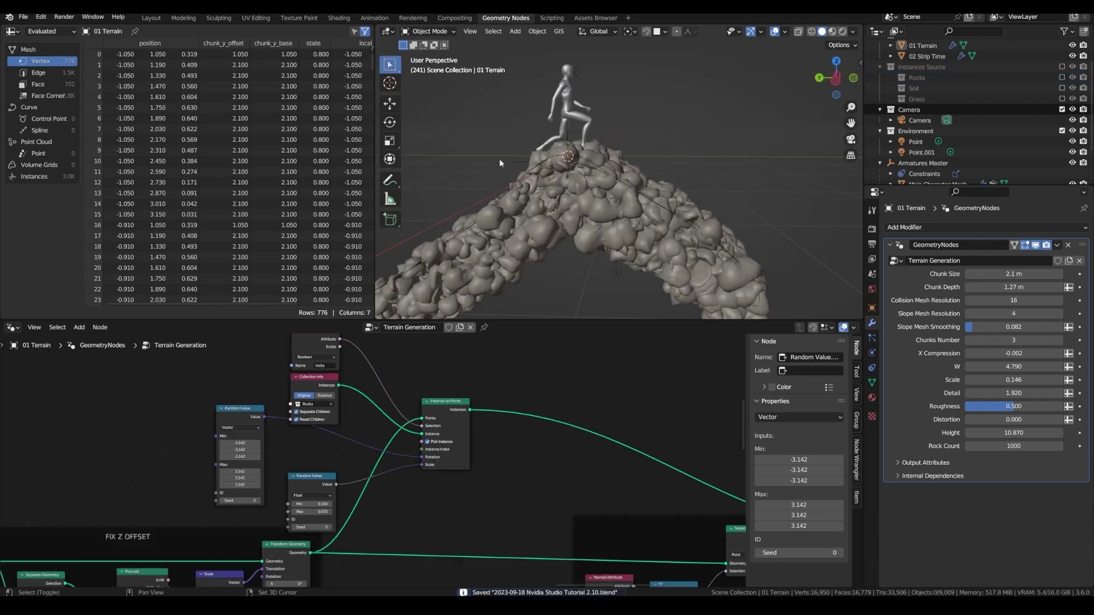
Add a cone mesh to the scene and disable all of its Ray Visibility options
key(shift+a)
mouse_move(499, 160)
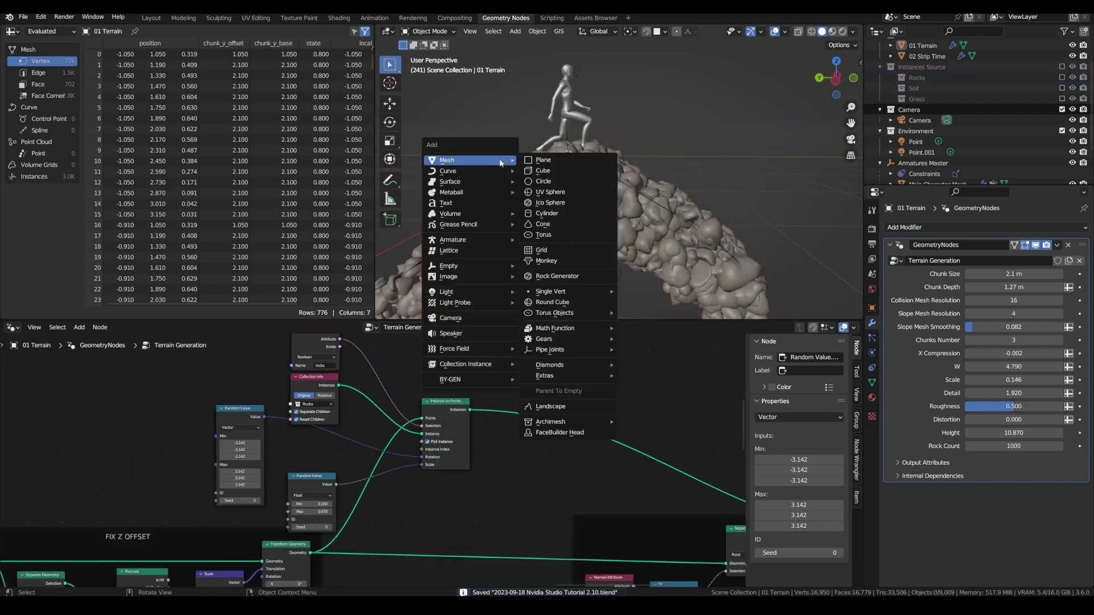
click(551, 224)
click(871, 308)
scroll(976, 437, down, 6)
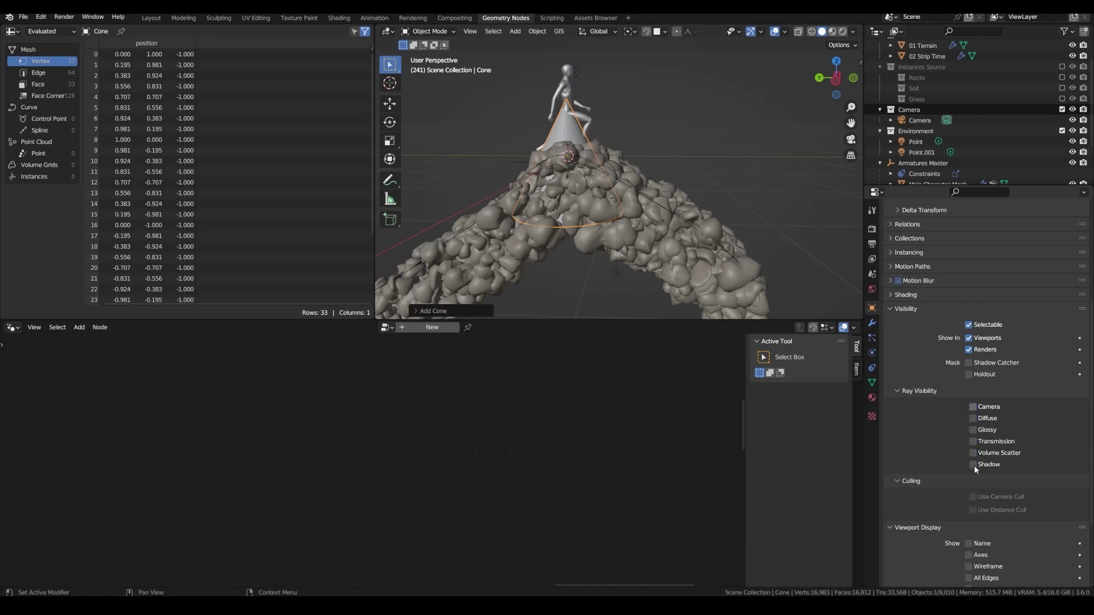
Disable the cone in renders and rename it "Proximity Island"
scroll(1083, 114, down, 5)
click(1084, 142)
double_click(905, 141)
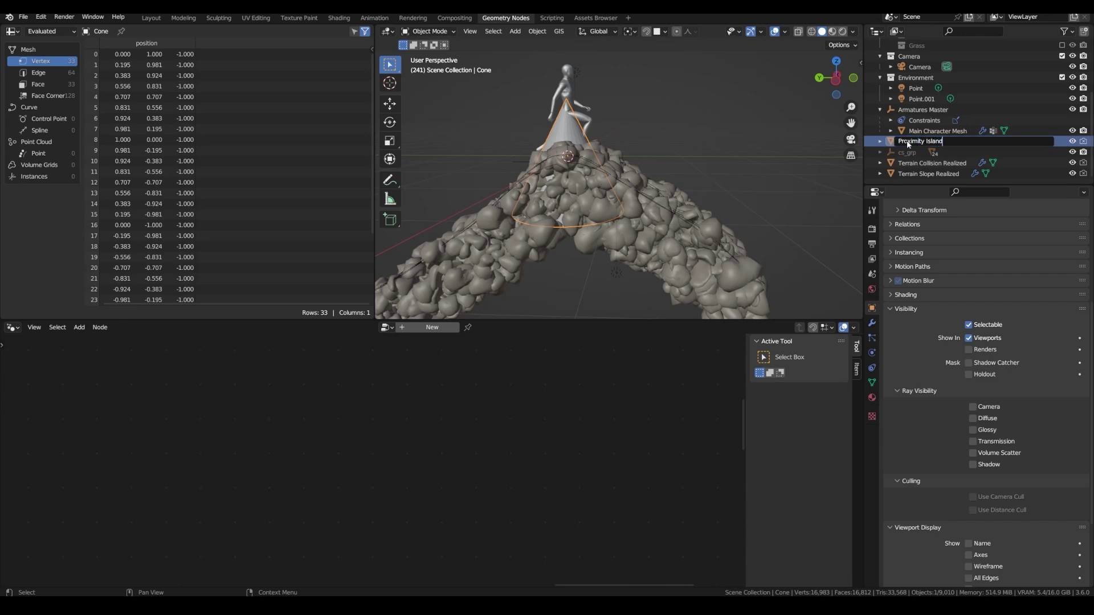
key(Return)
Set the Proximity Island cone's viewport display to Wire
scroll(997, 456, down, 4)
click(1002, 534)
click(996, 512)
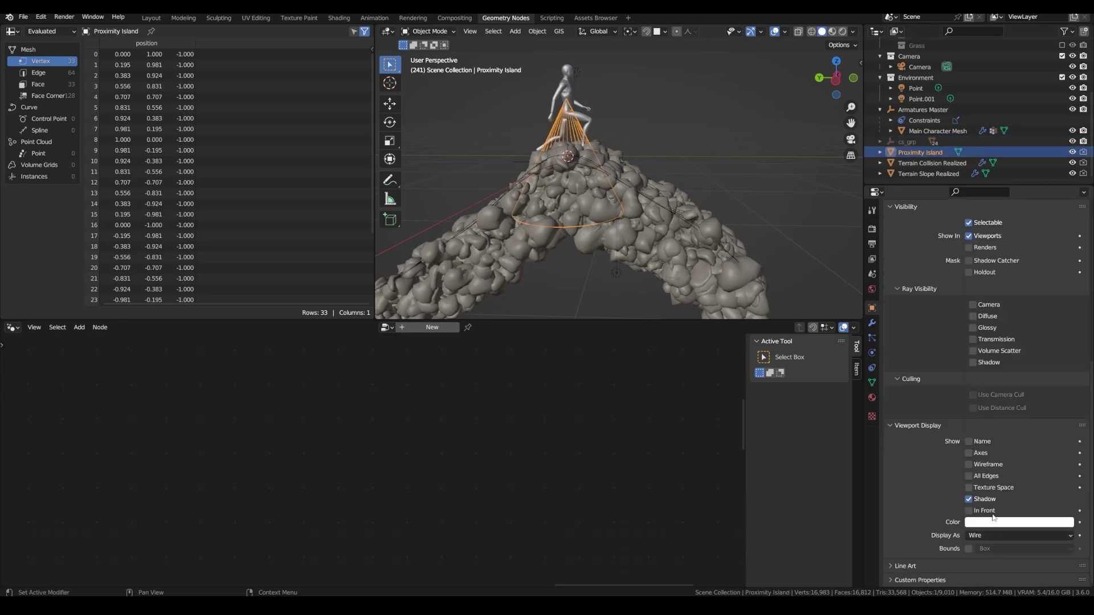
Flip the Proximity Island cone upside down by rotating it 180° and select its flat circular face in Edit Mode
key(ctrl+KP_3)
text(r180)
click(554, 98)
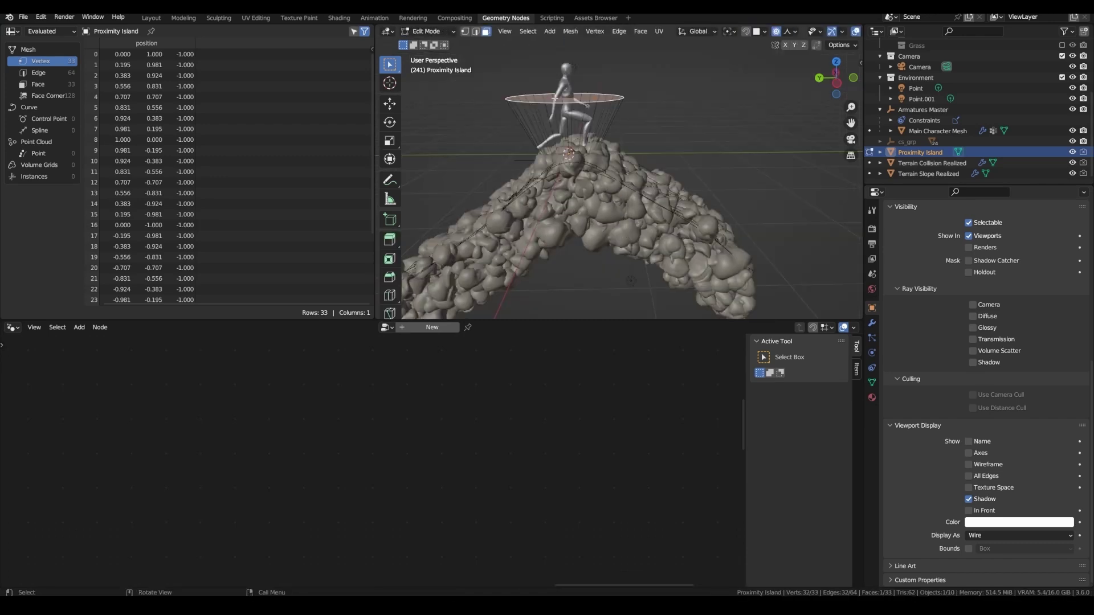
Delete the cone's flat circular face and bisect the whole cone horizontally just above its tip
key(x)
click(556, 122)
drag(390, 296, 422, 323)
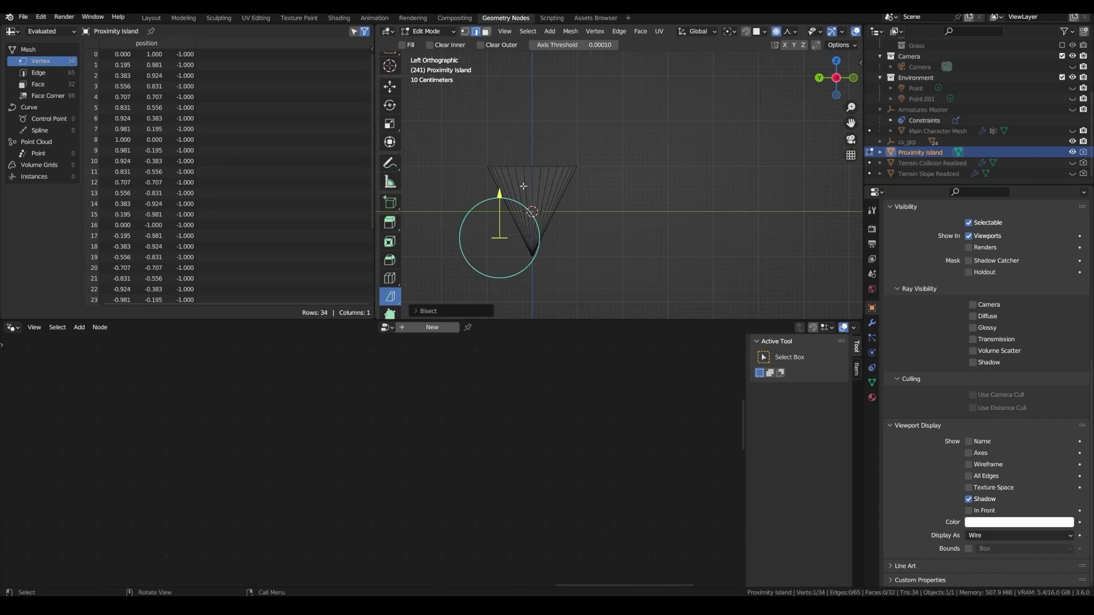
key(a)
drag(498, 245, 551, 258)
Delete the cone's tip vertex below the cut and dissolve the stray vertex on its slanted side
scroll(534, 245, up, 6)
key(w)
click(550, 256)
key(x)
click(541, 230)
click(514, 205)
right_click(514, 204)
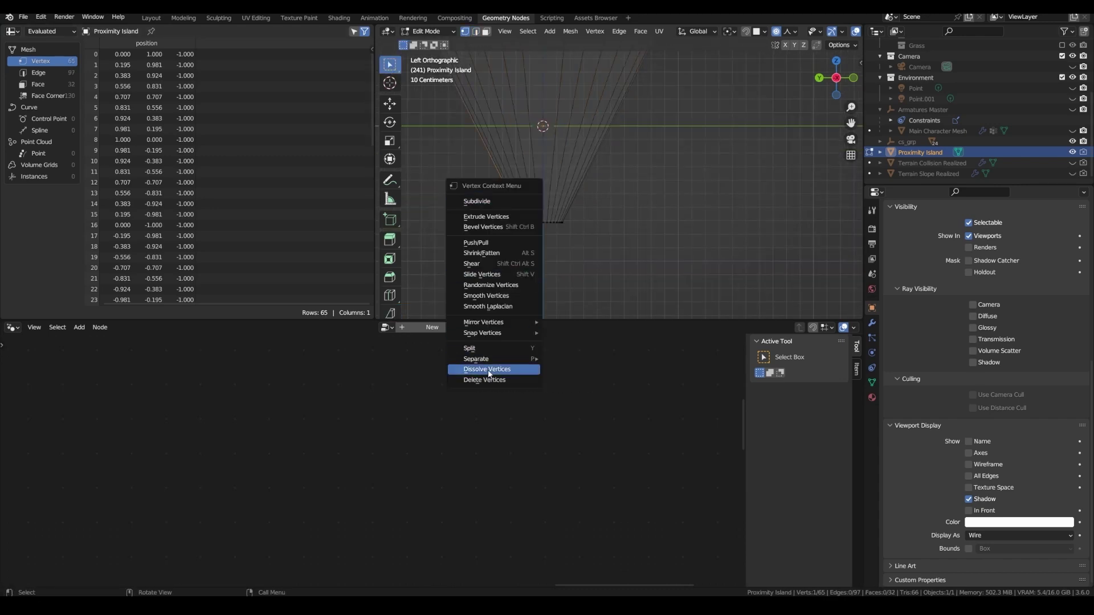
click(488, 370)
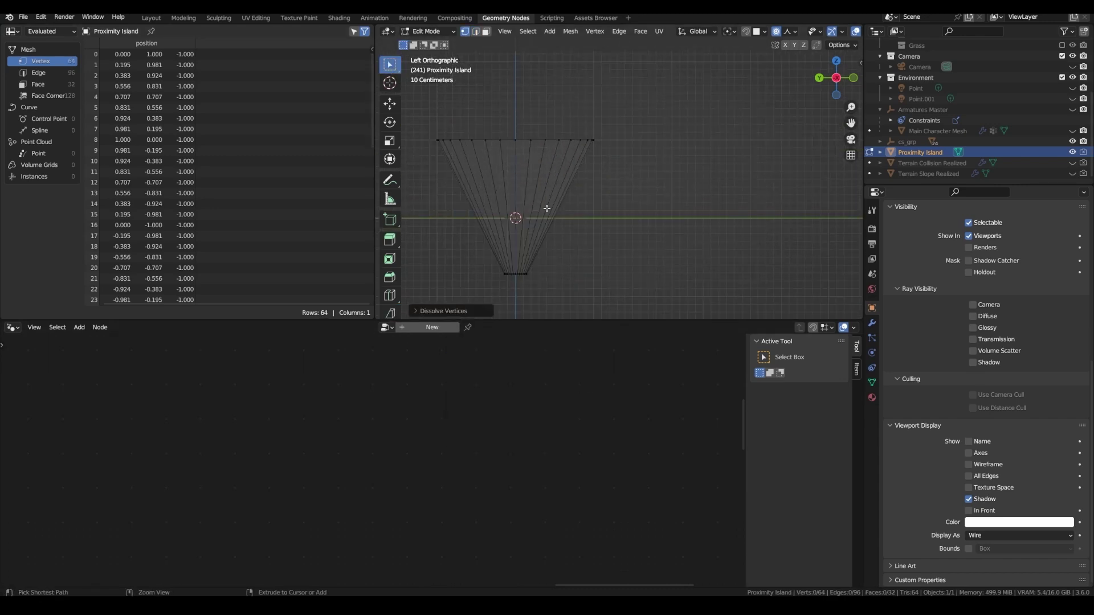
Add four evenly spaced horizontal loop cuts along the height of the open cone
key(ctrl+r)
scroll(548, 210, up, 4)
scroll(552, 212, down, 2)
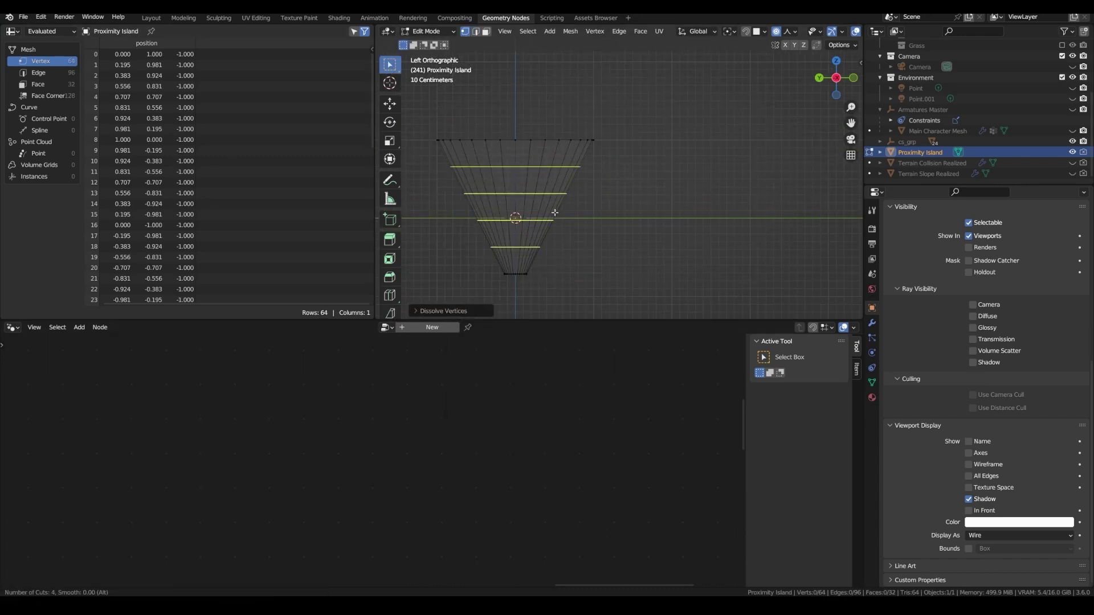
click(555, 213)
right_click(555, 212)
Scale the horizontal edge loops outward one after another so the cone bulges into a rounded bowl
alt+click(572, 245)
alt+click(534, 241)
alt+click(544, 241)
alt+click(527, 241)
key(s)
click(560, 240)
alt+click(557, 206)
key(s)
click(577, 206)
alt+click(574, 172)
key(s)
click(585, 175)
Return to the full scene in Object Mode, lower the Proximity Island along Z and enlarge it around the character's feet
key(Tab)
key(KP_Divide)
key(g)
key(z)
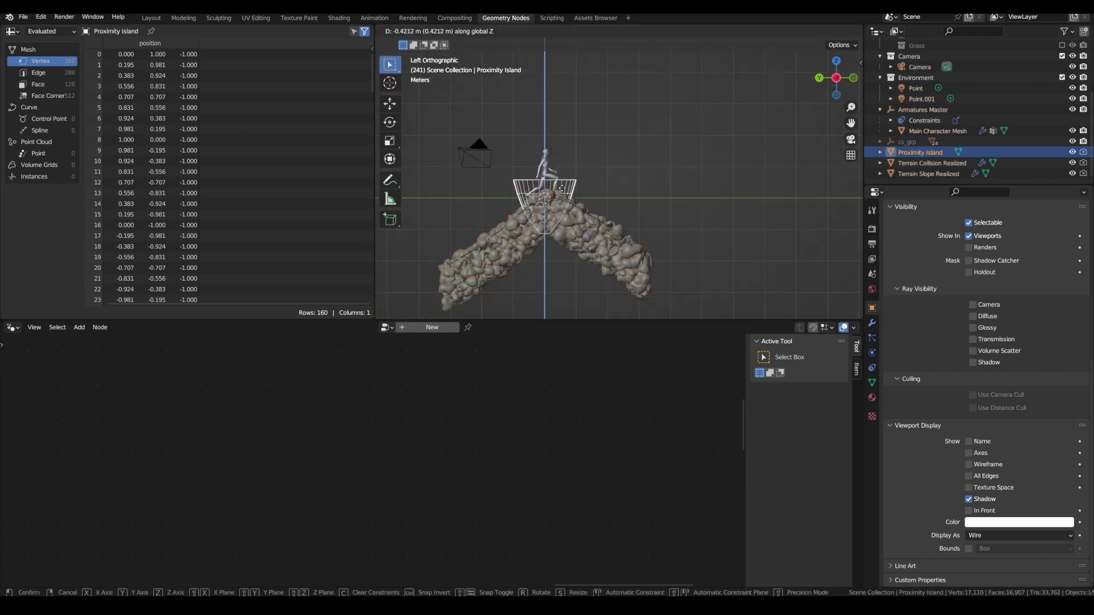
click(575, 200)
key(s)
click(587, 197)
Bring the Proximity Island into the Terrain Generation node tree as an Object Info node set to Relative
middle_drag(588, 197, 594, 246)
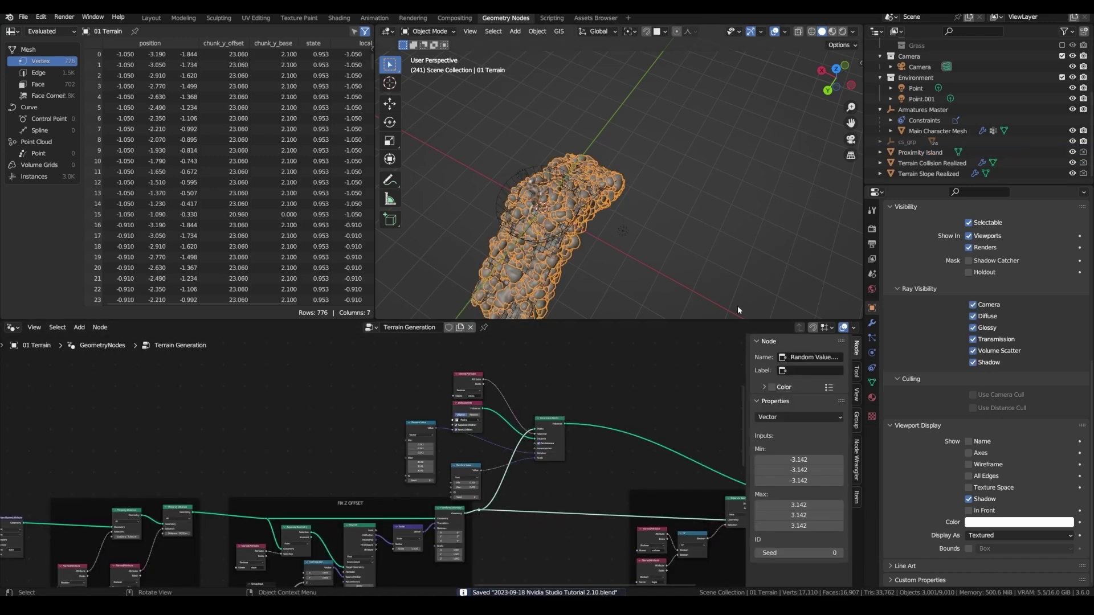
click(919, 153)
drag(920, 152, 331, 372)
scroll(336, 373, up, 3)
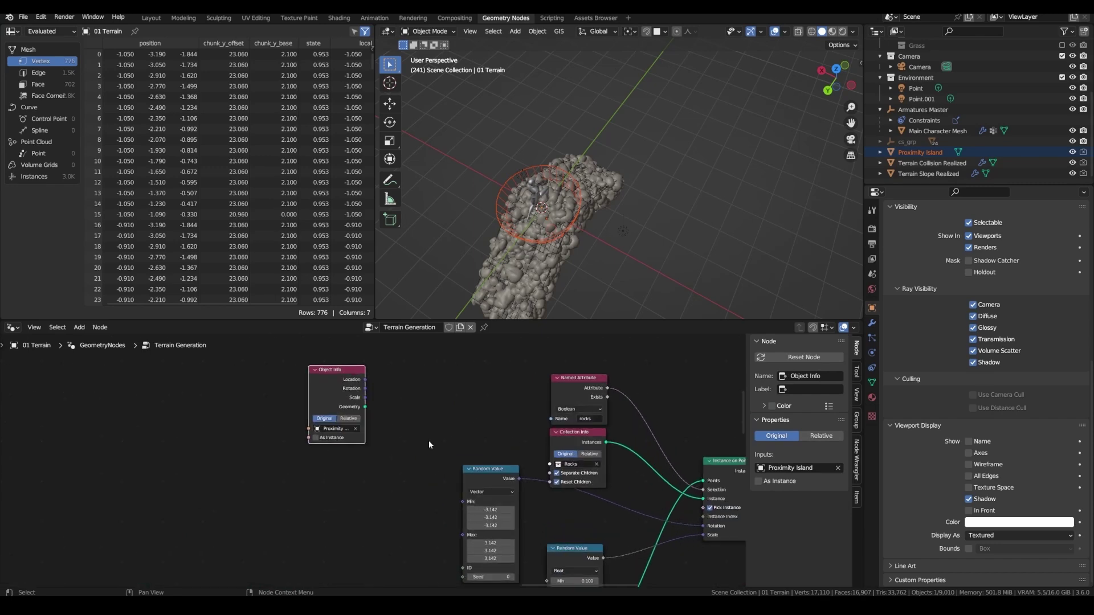
click(350, 419)
scroll(350, 413, up, 1)
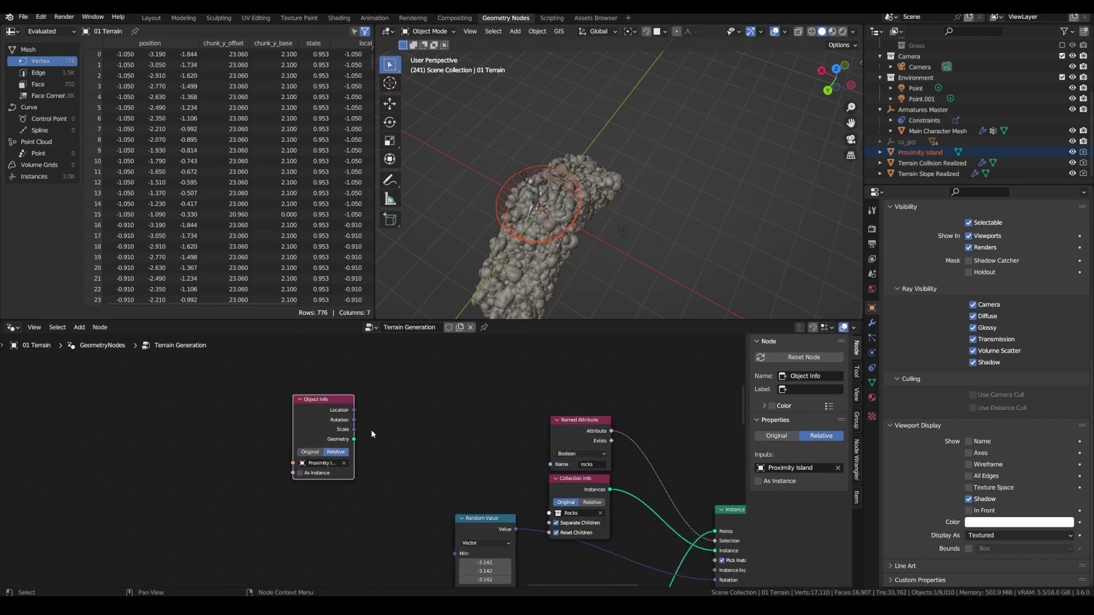
Feed the Object Info geometry into a Geometry Proximity node and subtract a Position node's vector from the proximity position
drag(354, 439, 411, 429)
text(geo)
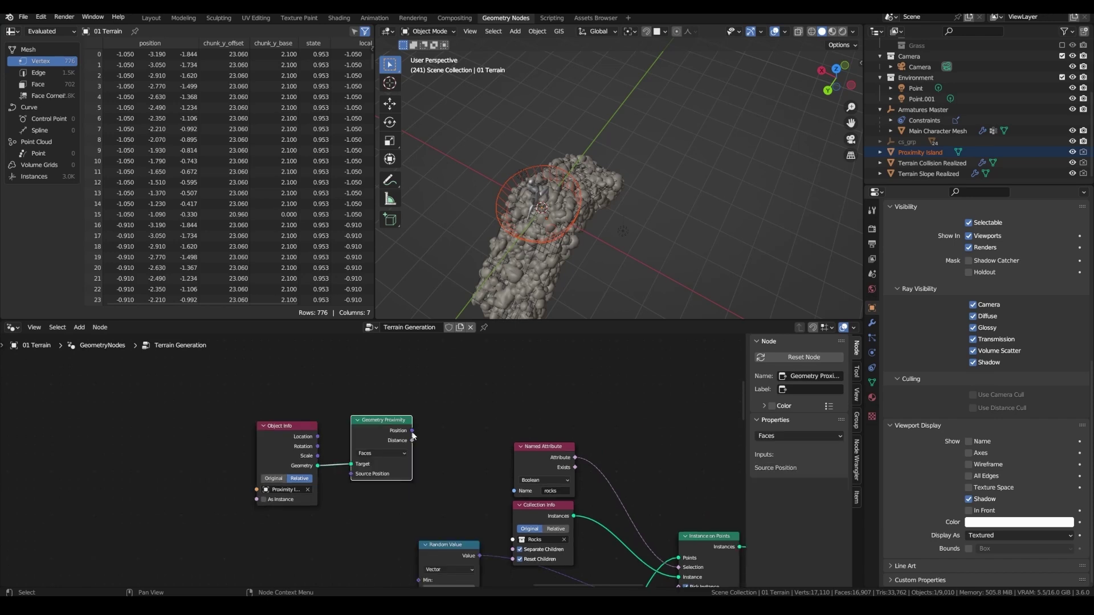
drag(412, 430, 459, 398)
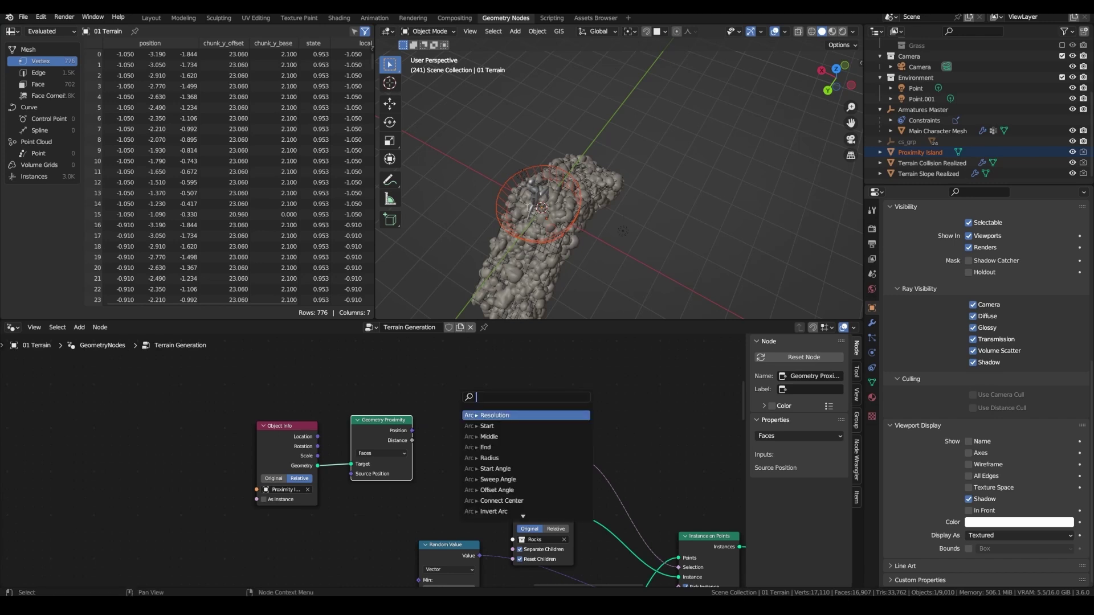
text(sub)
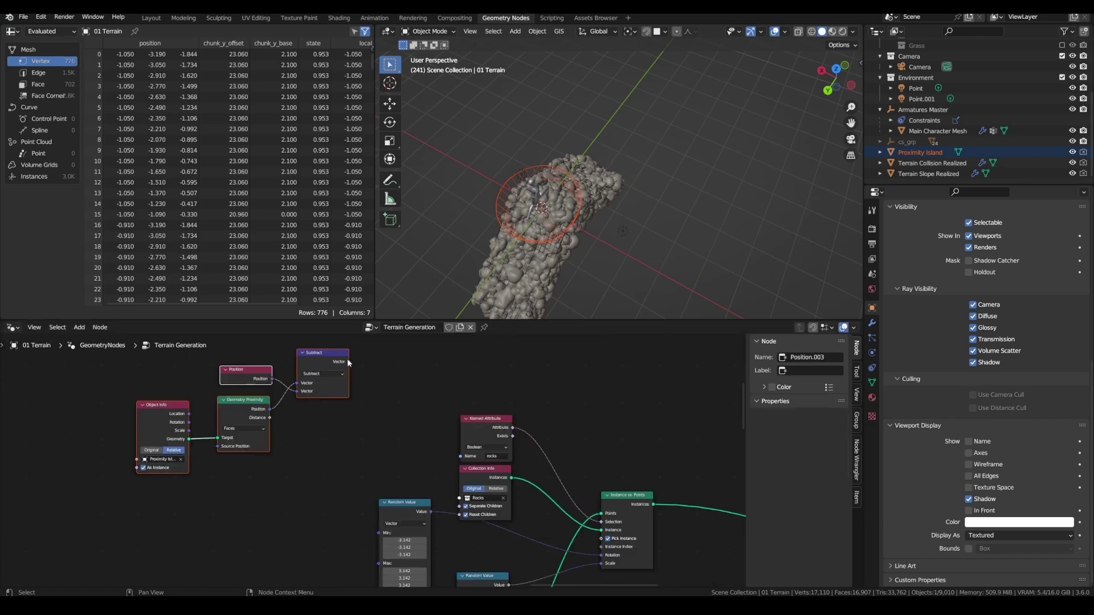
scroll(503, 225, up, 4)
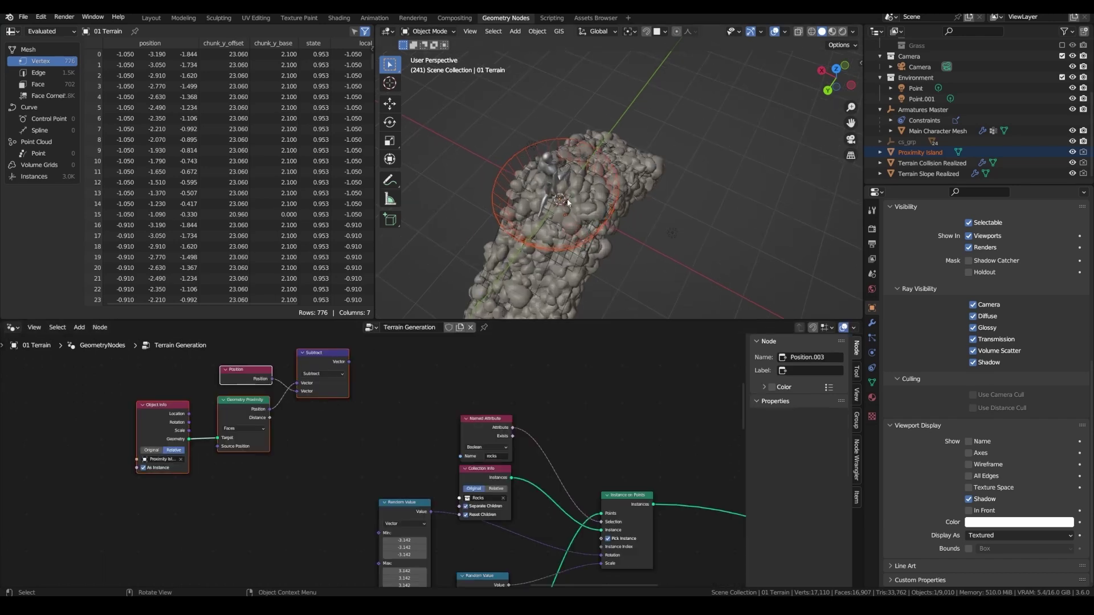
click(591, 220)
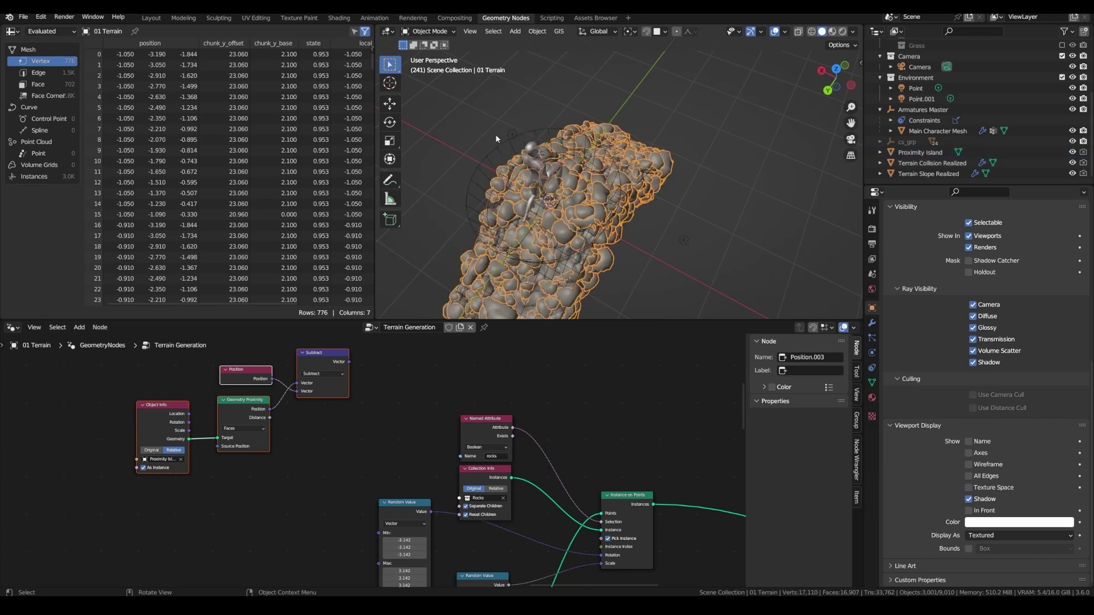
click(507, 157)
middle_drag(507, 158, 482, 110)
click(499, 248)
Add a Sample Nearest Surface node set to Vector and connect the Object Info geometry to its mesh
middle_drag(354, 442, 474, 429)
middle_drag(412, 442, 434, 426)
scroll(344, 390, up, 1)
key(shift+a)
text(sample)
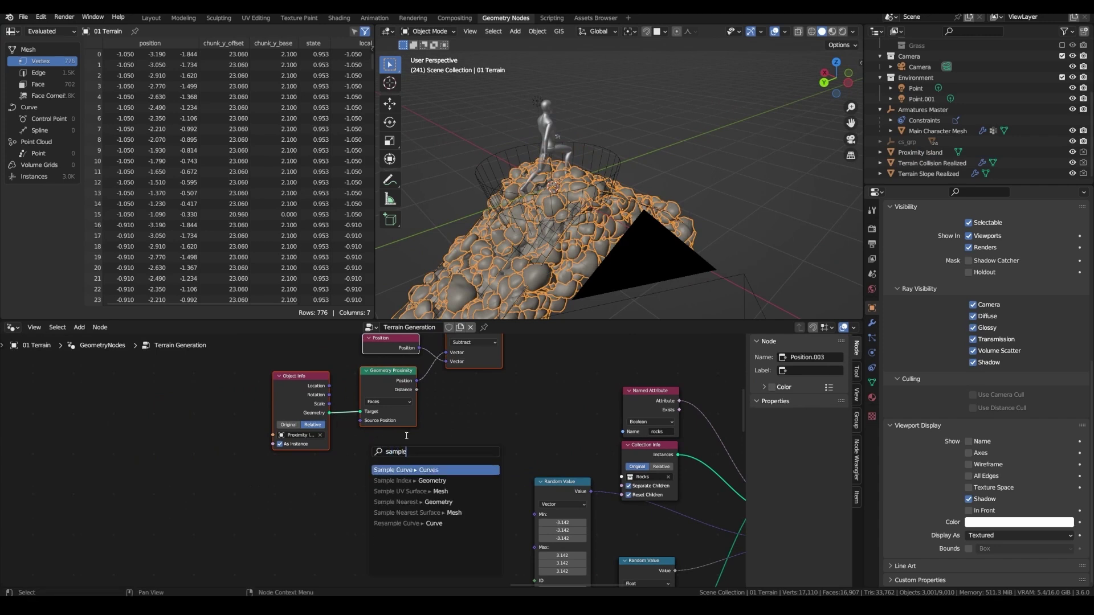
click(406, 512)
scroll(406, 510, up, 3)
click(384, 472)
click(367, 492)
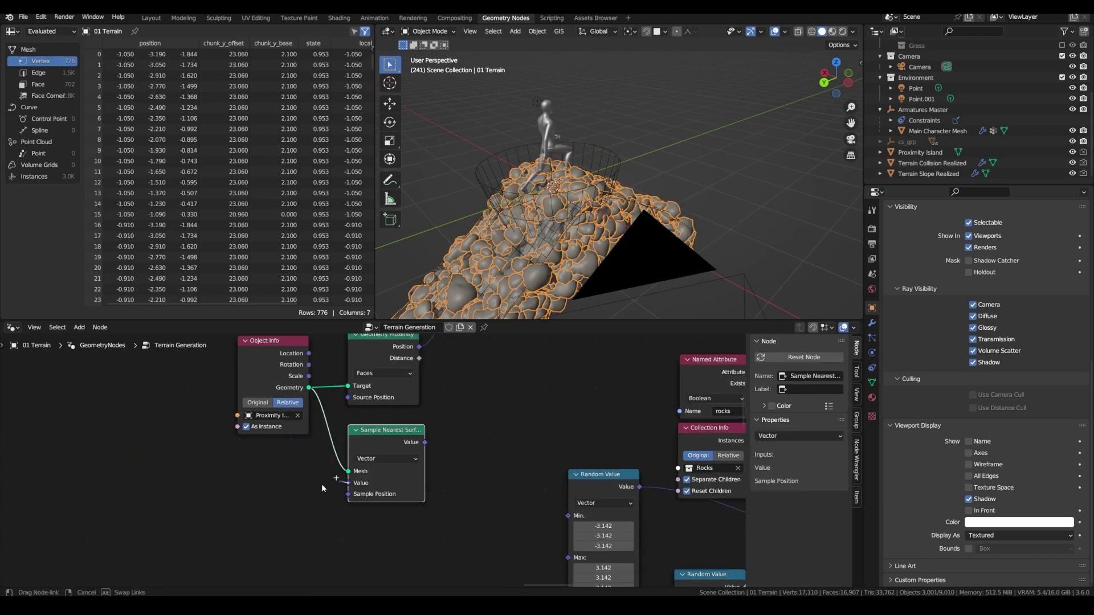
Add a Normal node and use it as the value sampled by Sample Nearest Surface
key(shift+a)
text(norma)
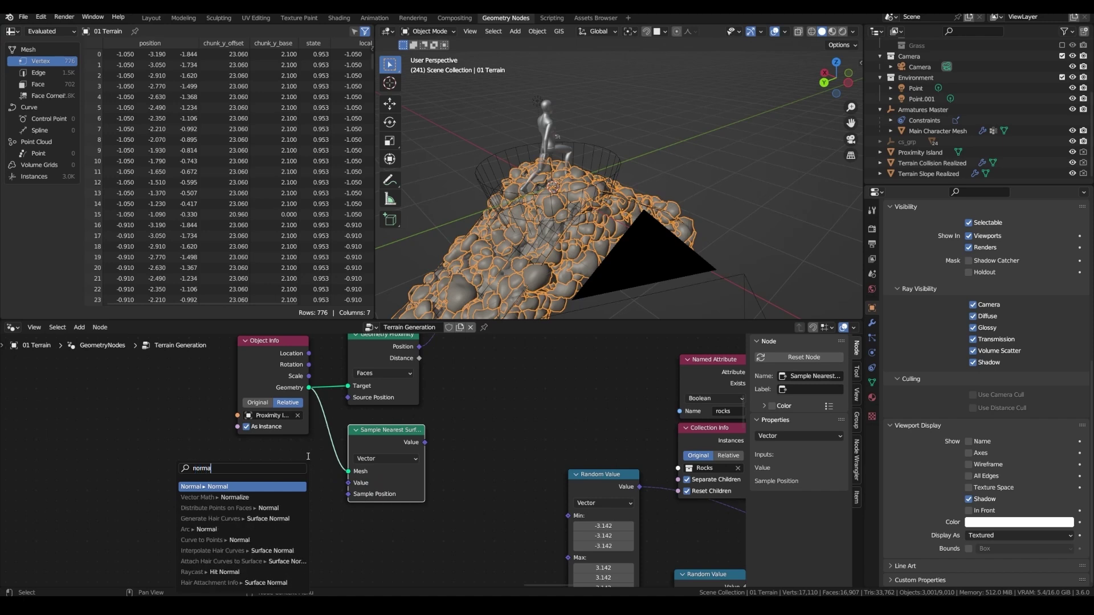
click(245, 486)
click(316, 487)
middle_drag(324, 481, 289, 534)
Add a Dot Product node that takes the Subtract vector first and the sampled surface normal second
drag(389, 494, 474, 447)
text(dot pro)
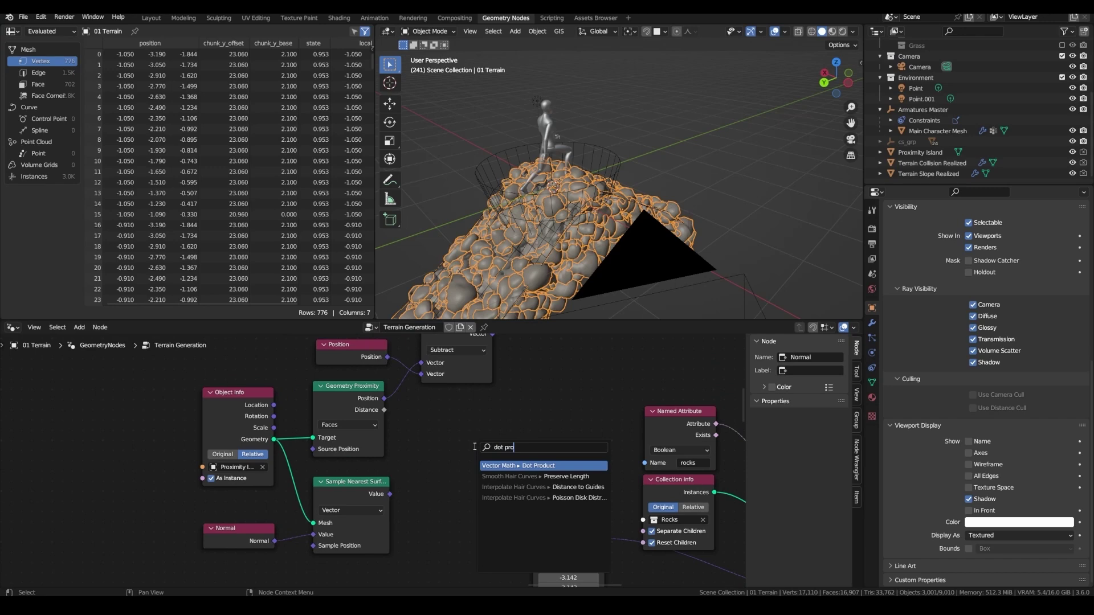
click(498, 469)
click(527, 433)
scroll(527, 433, down, 2)
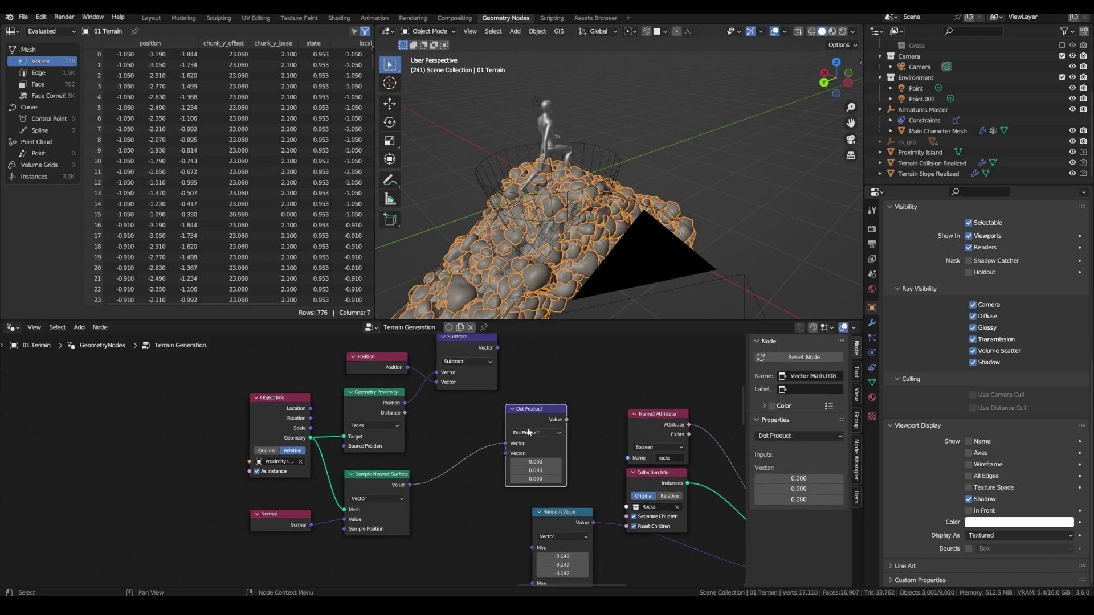
middle_drag(528, 433, 491, 449)
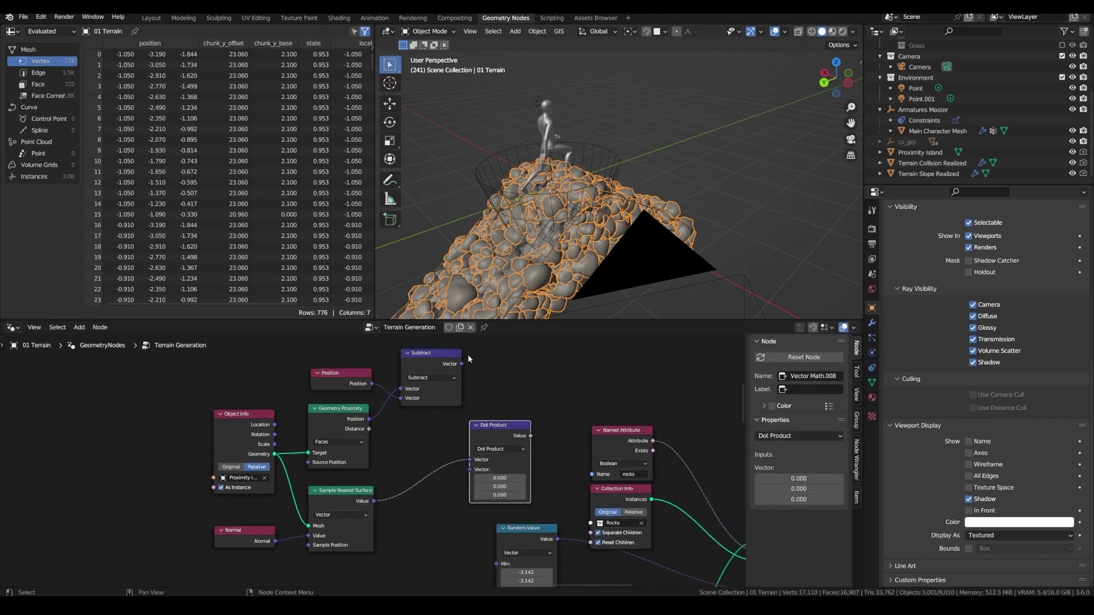
drag(462, 364, 472, 460)
drag(494, 426, 504, 387)
drag(375, 500, 483, 432)
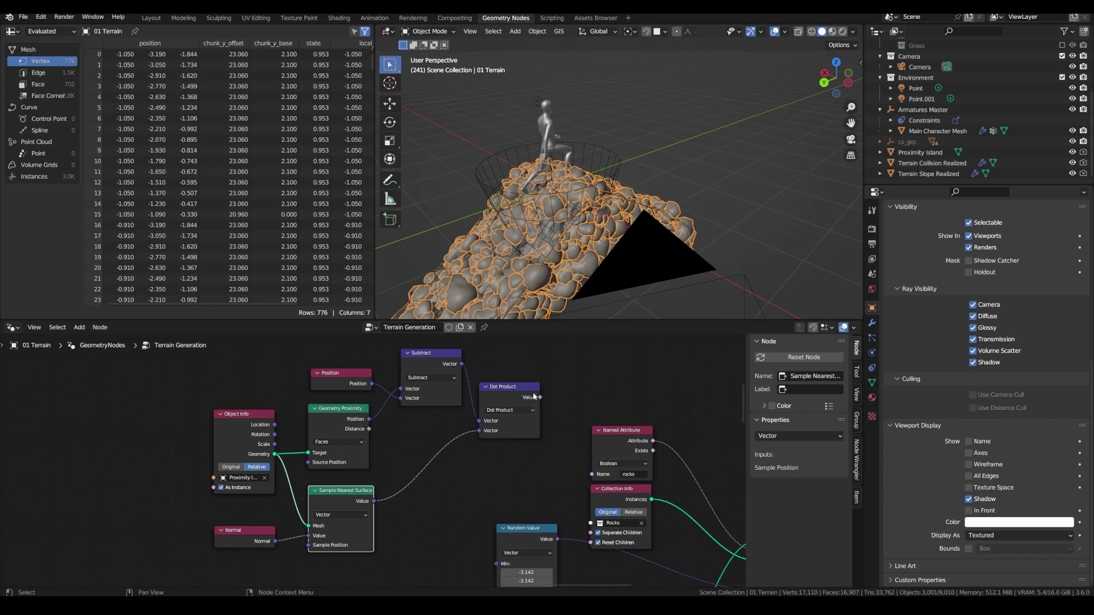
Disable As Instance on the Proximity Island's Object Info node and feed the Dot Product value into a new Map Range node
middle_drag(549, 397, 423, 387)
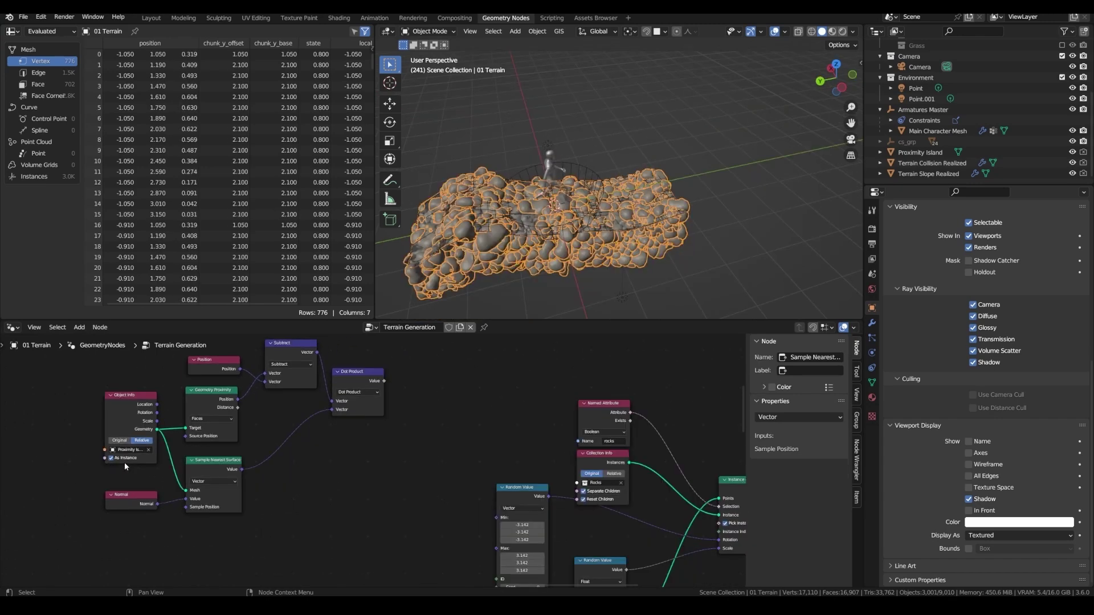
click(124, 457)
click(381, 381)
key(shift+a)
text(map)
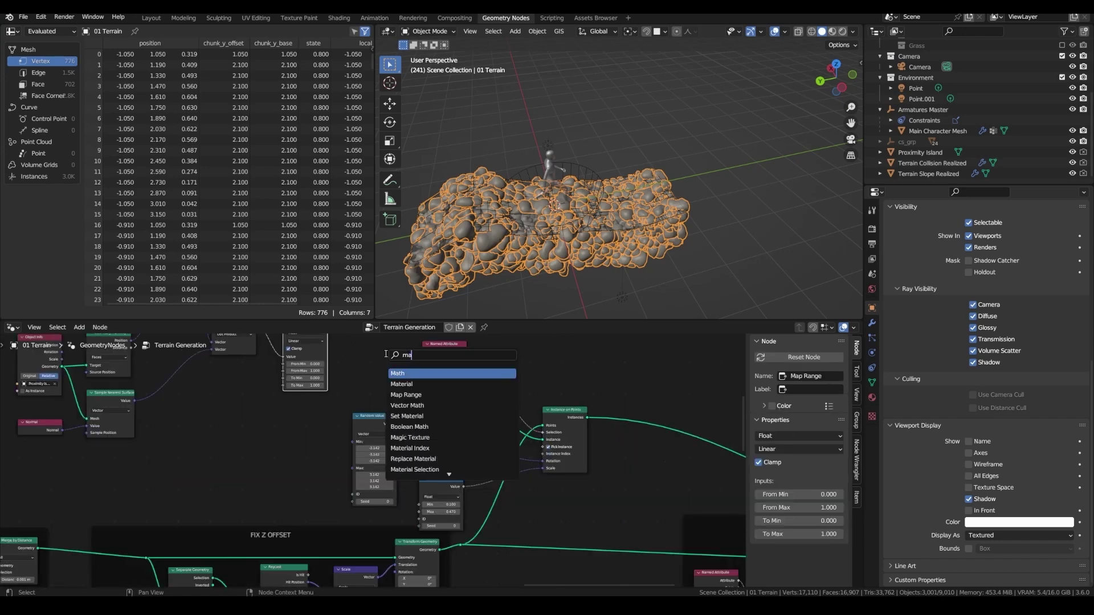
Insert a Multiply math node between the float Random Value and the rock instances' scale, with the Map Range result as second factor
key(Return)
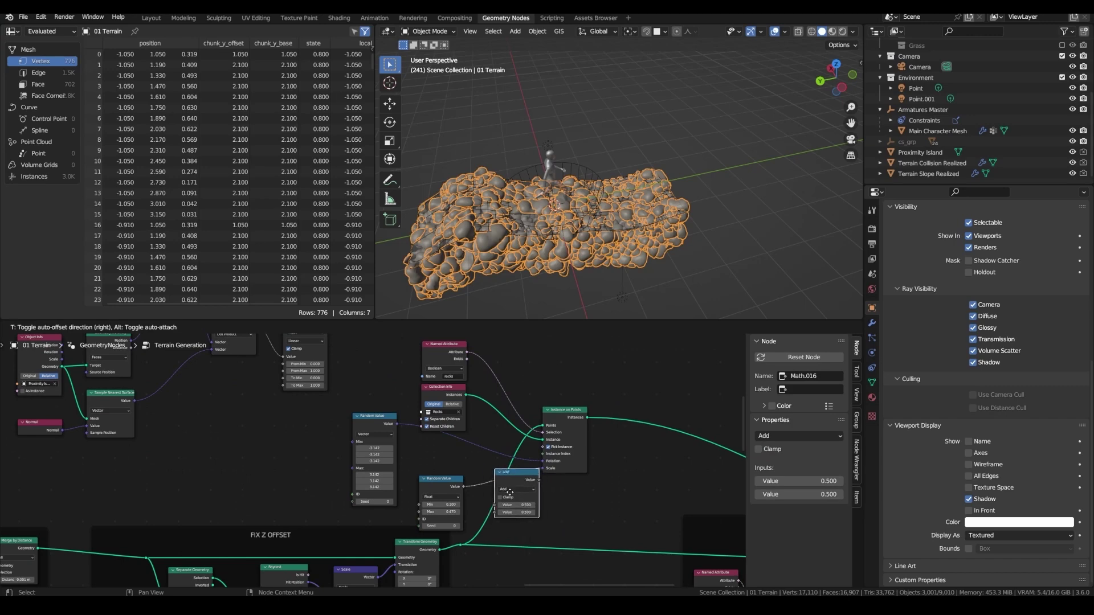
click(503, 491)
click(512, 490)
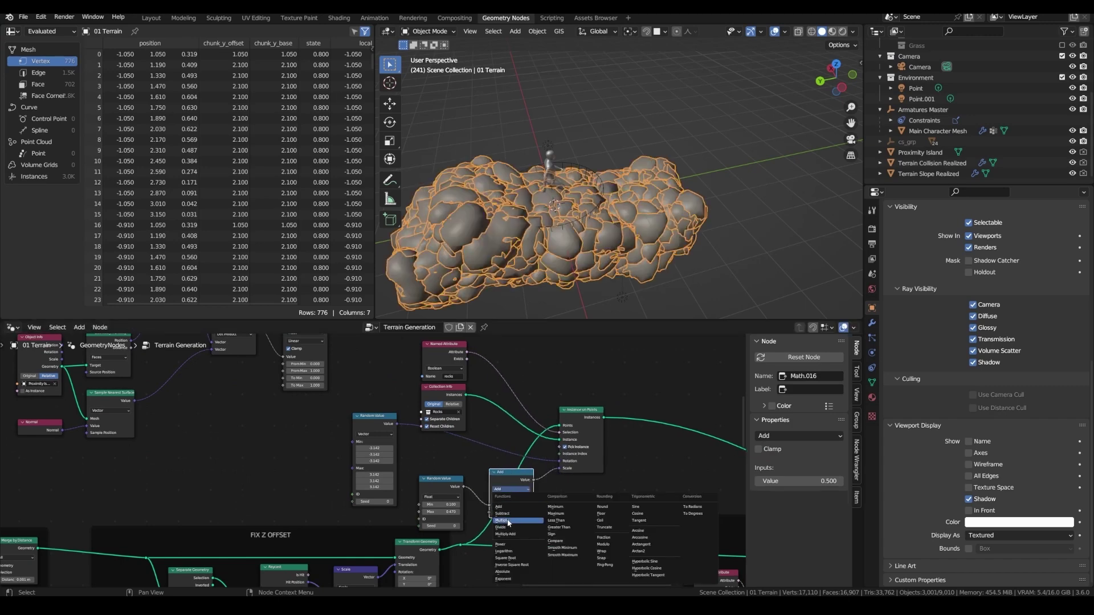
click(516, 519)
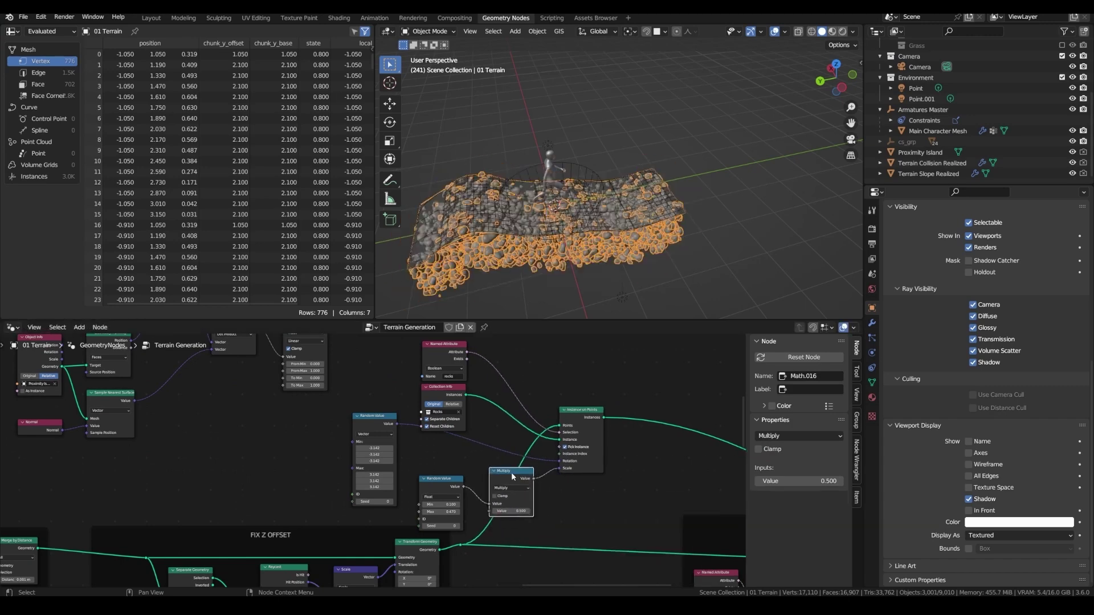
middle_drag(492, 466, 450, 488)
drag(281, 346, 444, 534)
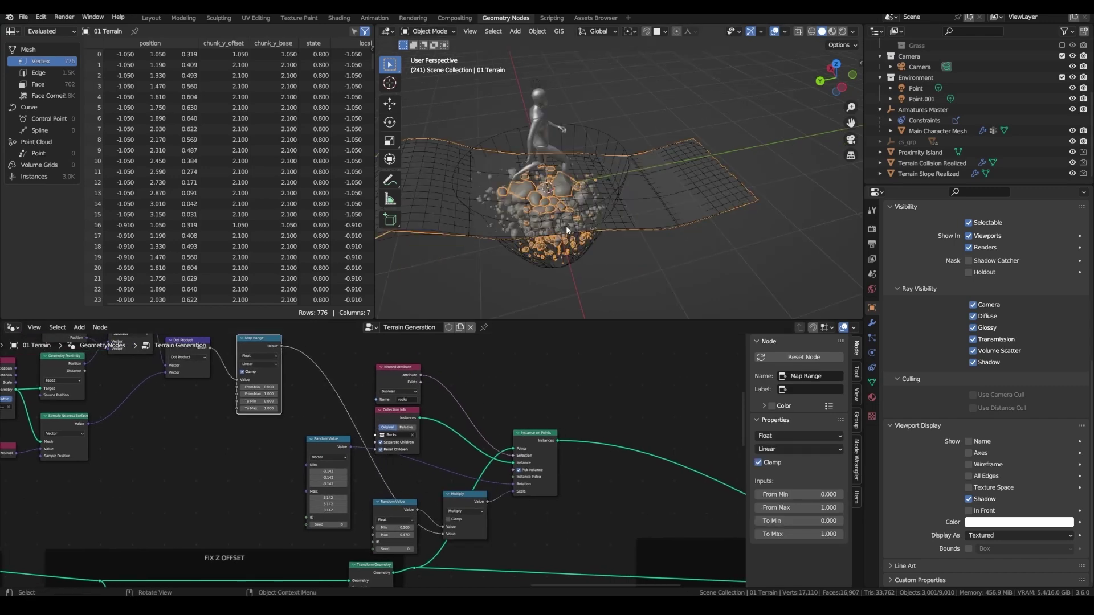
Play the animation to check the rocks around the character and set the Map Range node's From Max to 0.420
key(space)
middle_drag(567, 230, 610, 148)
click(614, 146)
key(s)
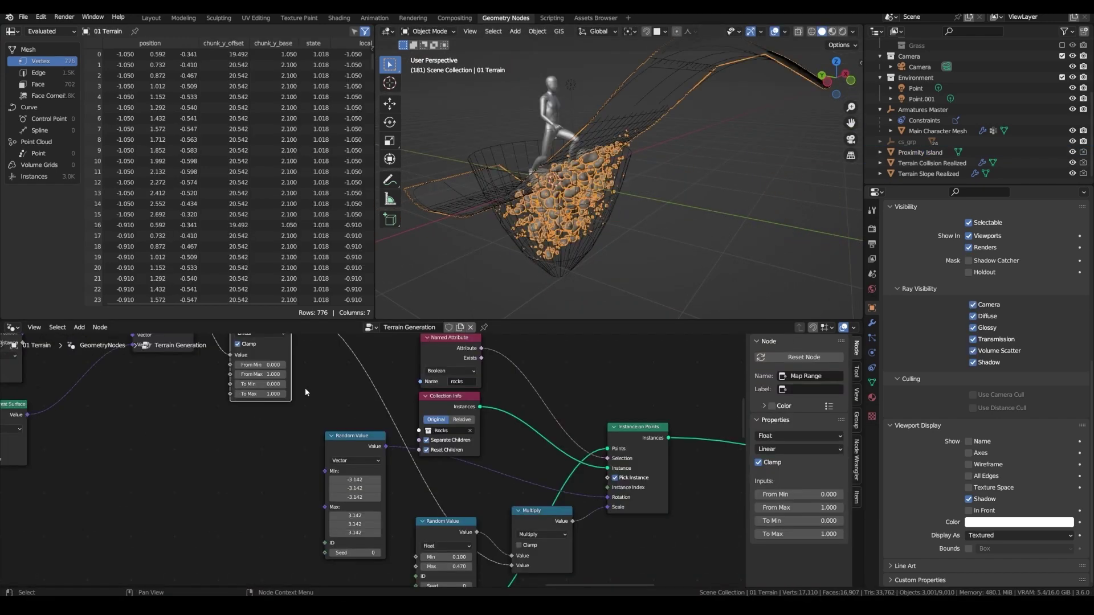
middle_drag(306, 387, 350, 413)
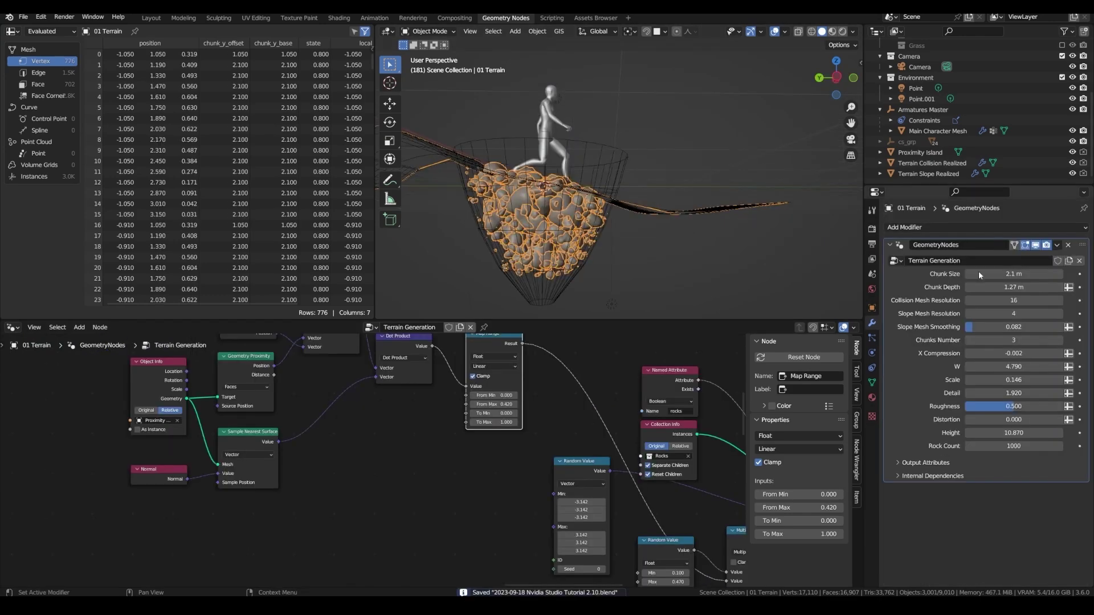
Set the terrain modifier's Chunk Depth to 1.5 m and test-render the first frame from the camera
drag(980, 287, 984, 287)
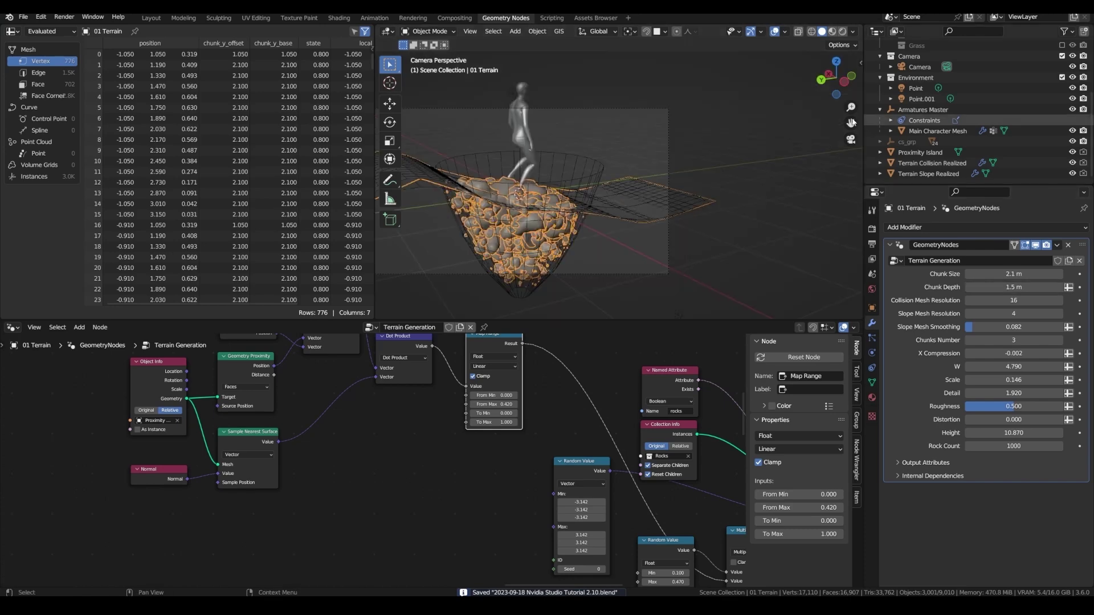
click(64, 17)
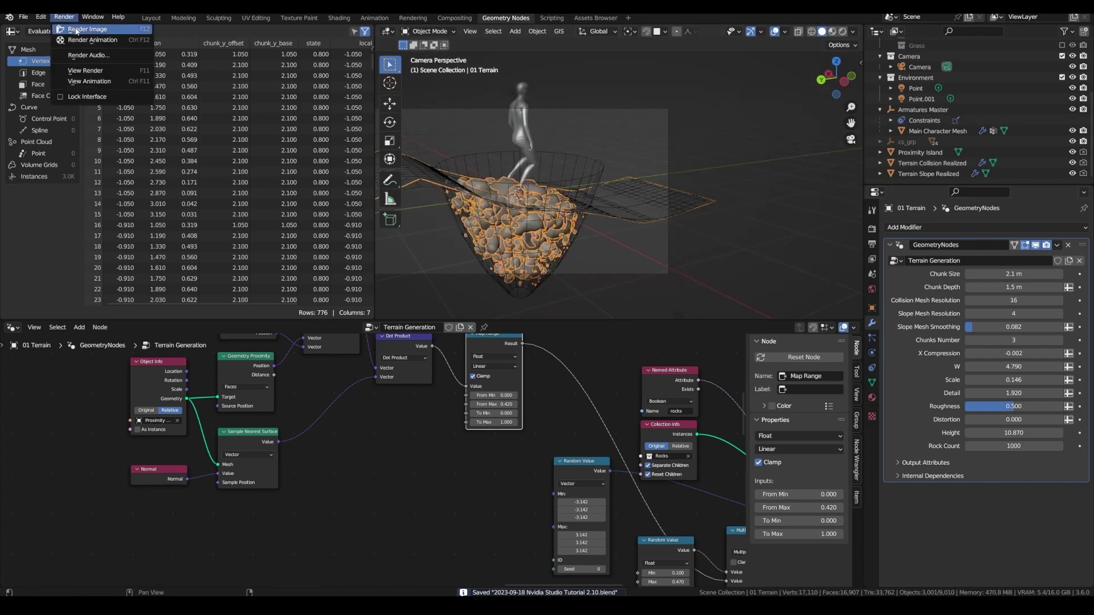
click(77, 27)
scroll(291, 207, down, 1)
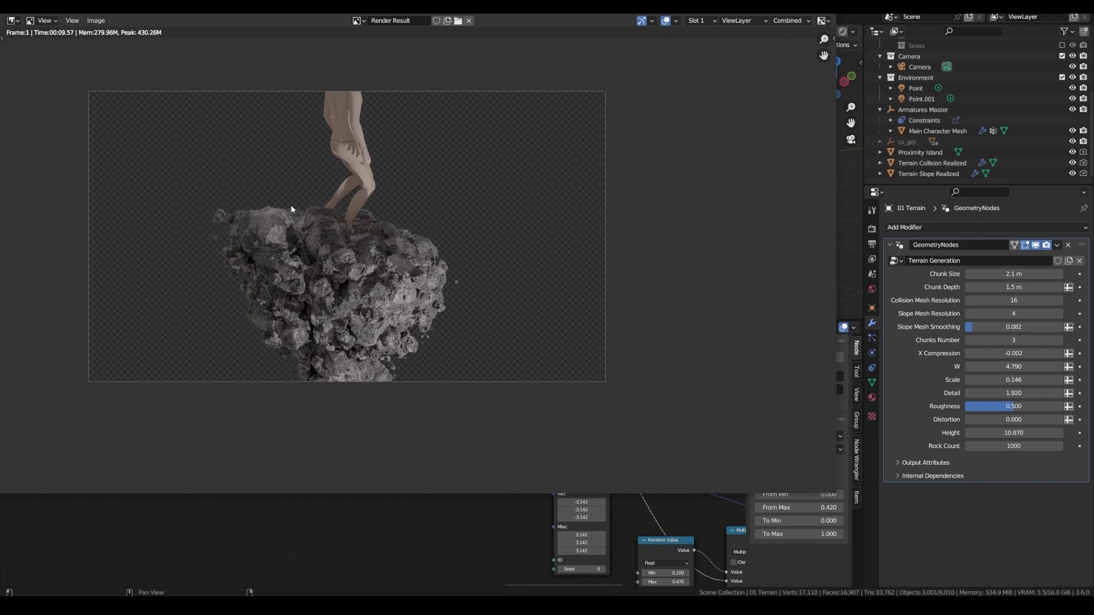
key(Escape)
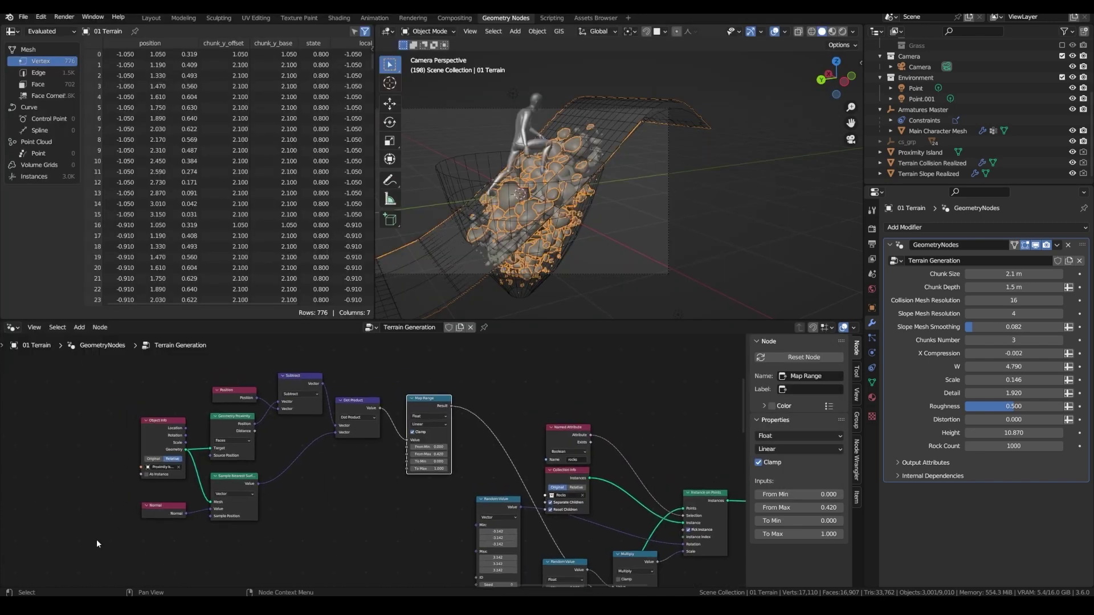
Enclose the nodes from Object Info to Map Range in a labelled instance-scale frame and return the timeline to the first frame
shift+right_drag(190, 464, 191, 465)
drag(101, 545, 430, 351)
key(ctrl+j)
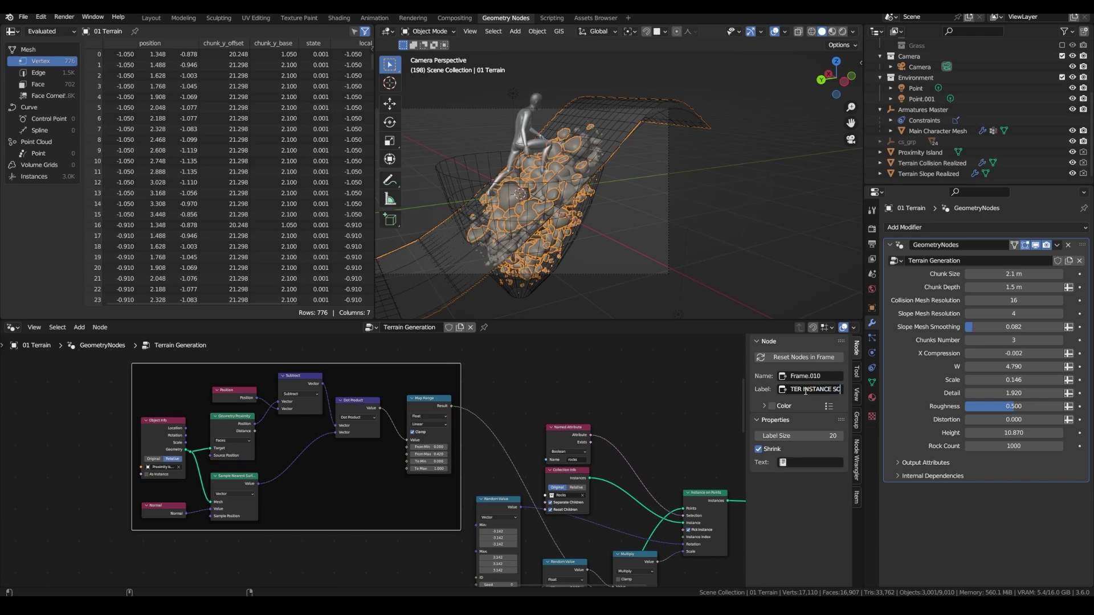
key(Return)
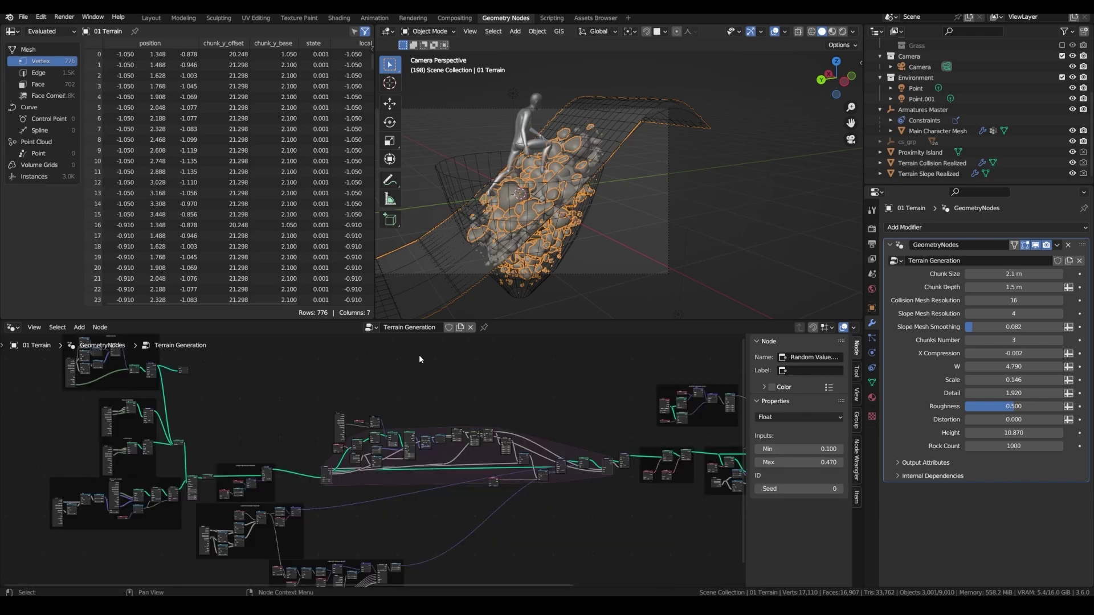
key(shift+Left)
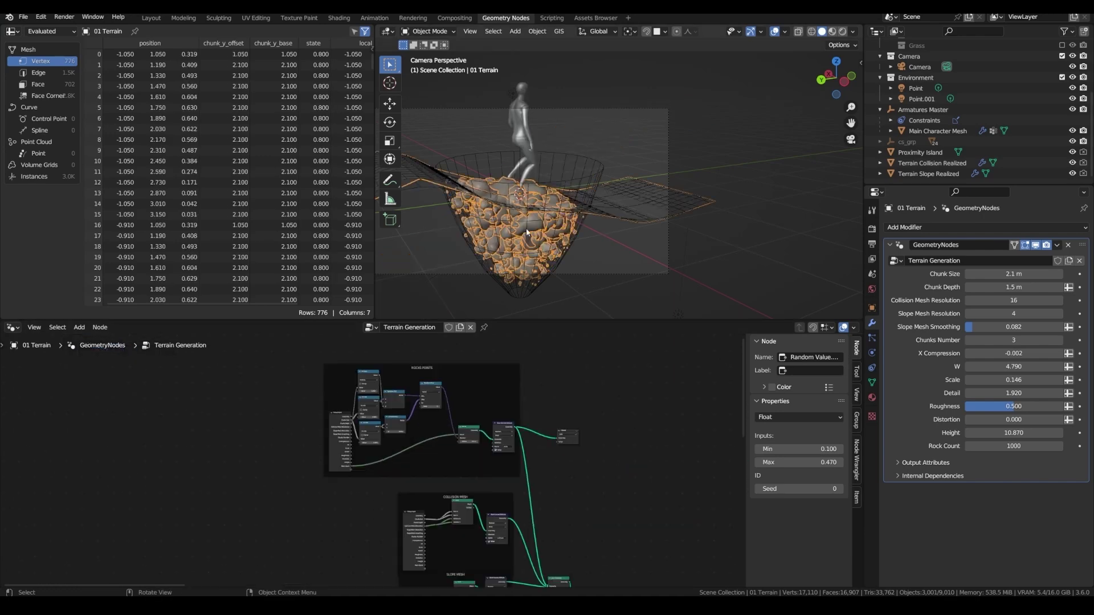
Save the file and, in side view, lower the rock points by setting the lower Combine XYZ node's Z to -0.380
key(ctrl+KP_3)
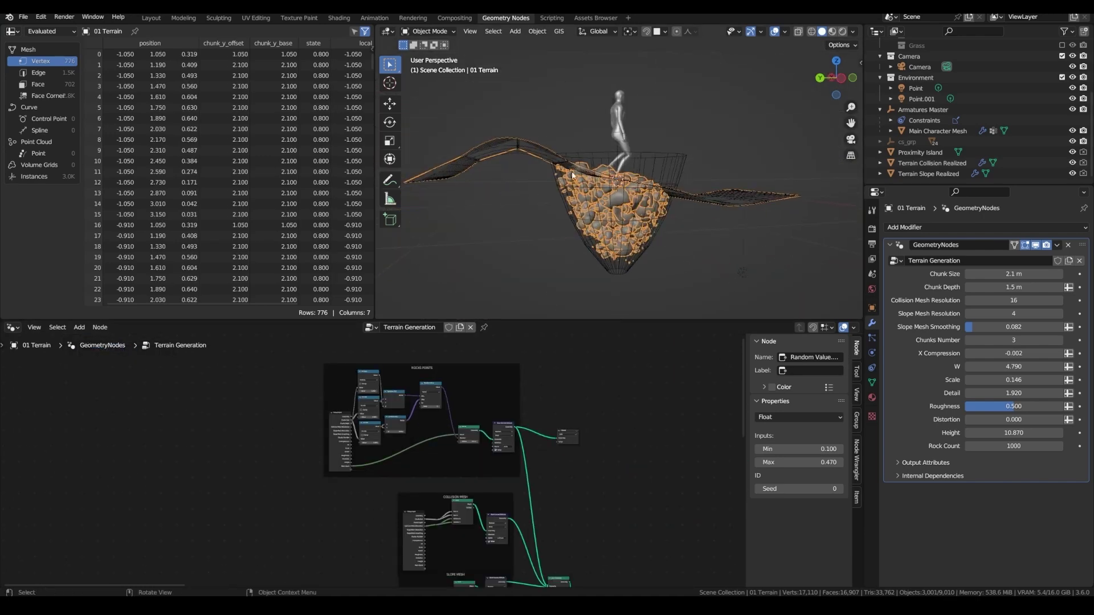
key(ctrl+s)
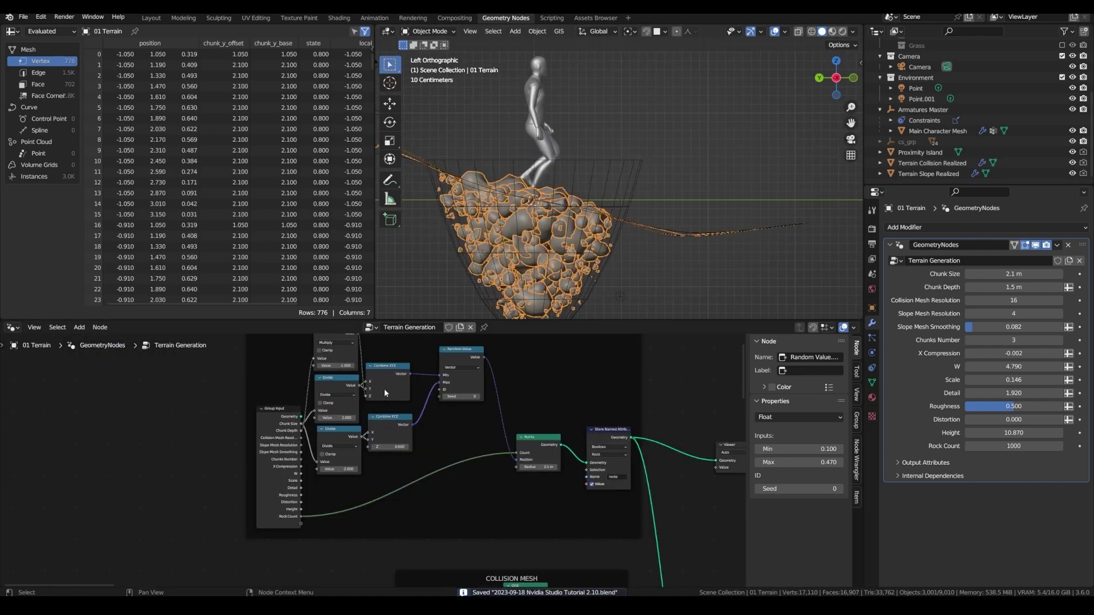
middle_drag(380, 404, 391, 436)
scroll(391, 436, up, 4)
scroll(502, 468, down, 3)
scroll(522, 476, down, 6)
middle_drag(575, 567, 438, 527)
scroll(348, 440, up, 6)
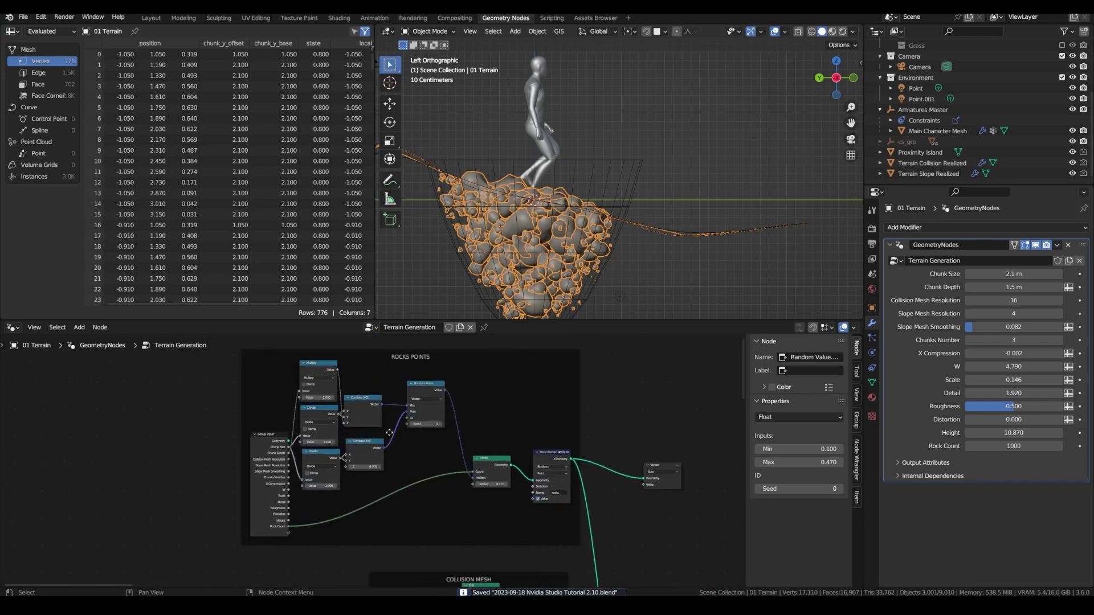
drag(514, 482, 481, 483)
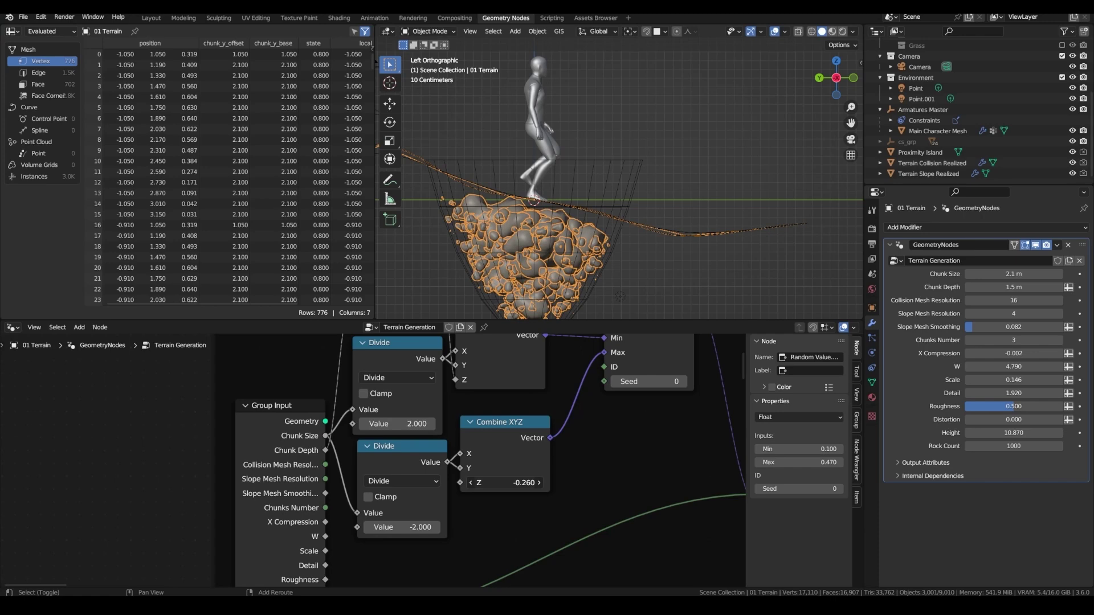
Duplicate the Rocks Points frame as SOIL POINTS and set both of its Combine XYZ Z values to 0
scroll(458, 486, down, 6)
click(458, 486)
middle_drag(378, 459, 445, 489)
key(shift+d)
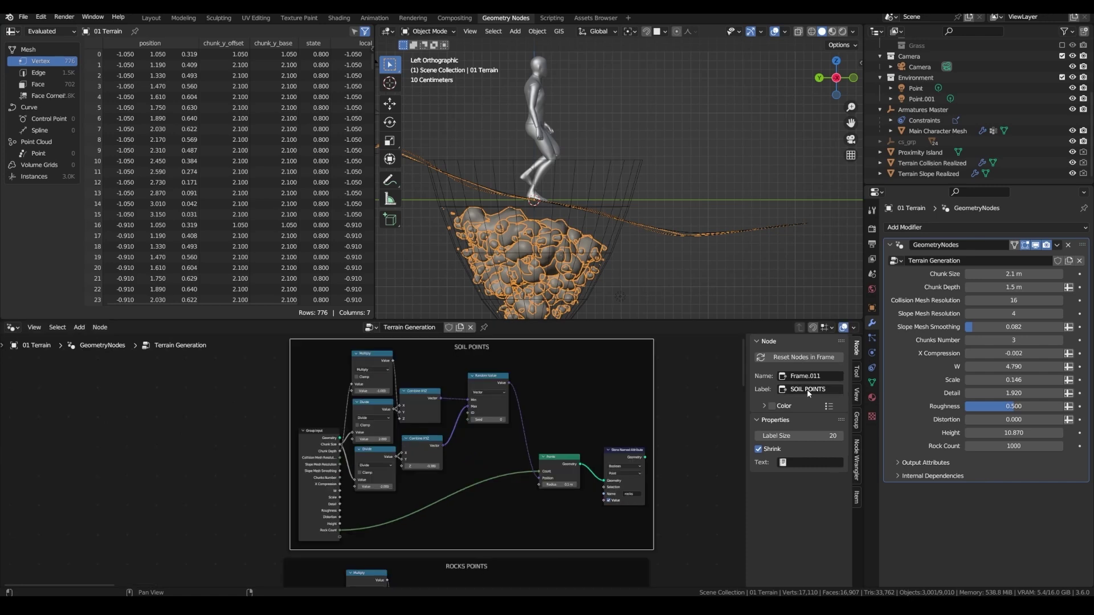
scroll(450, 378, up, 3)
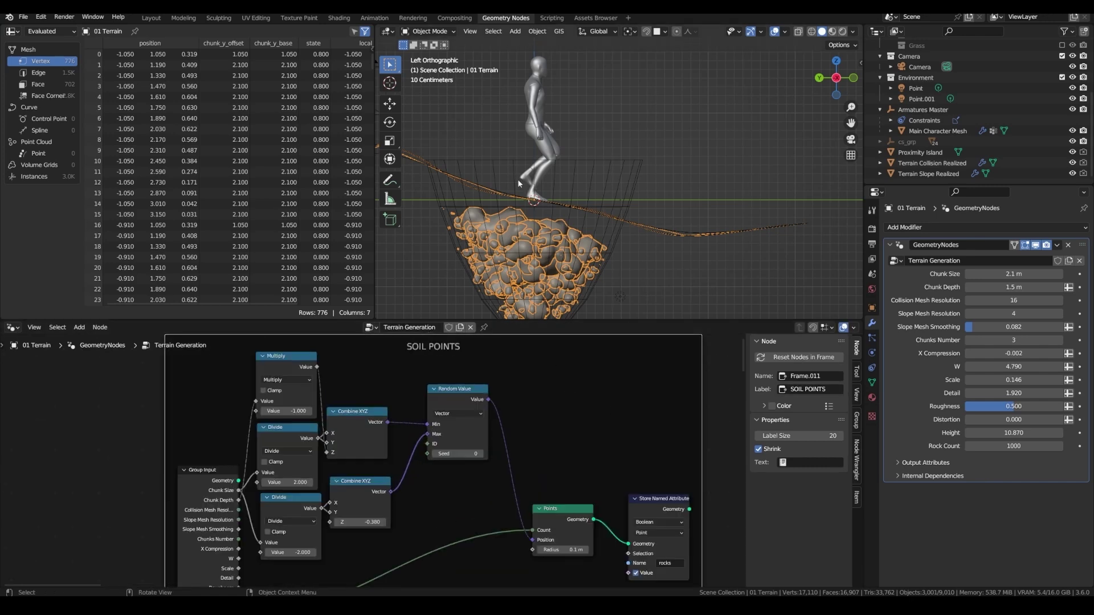
drag(326, 453, 325, 463)
Add an integer group input named Soil Count and set it to 250 in the terrain modifier
click(243, 494)
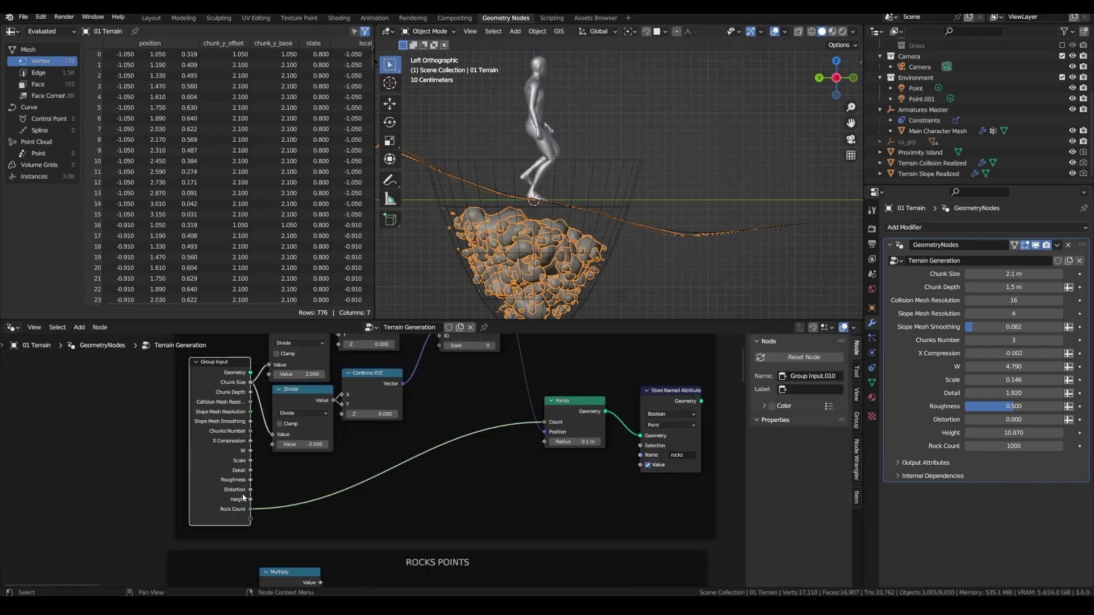
click(857, 420)
scroll(808, 462, down, 6)
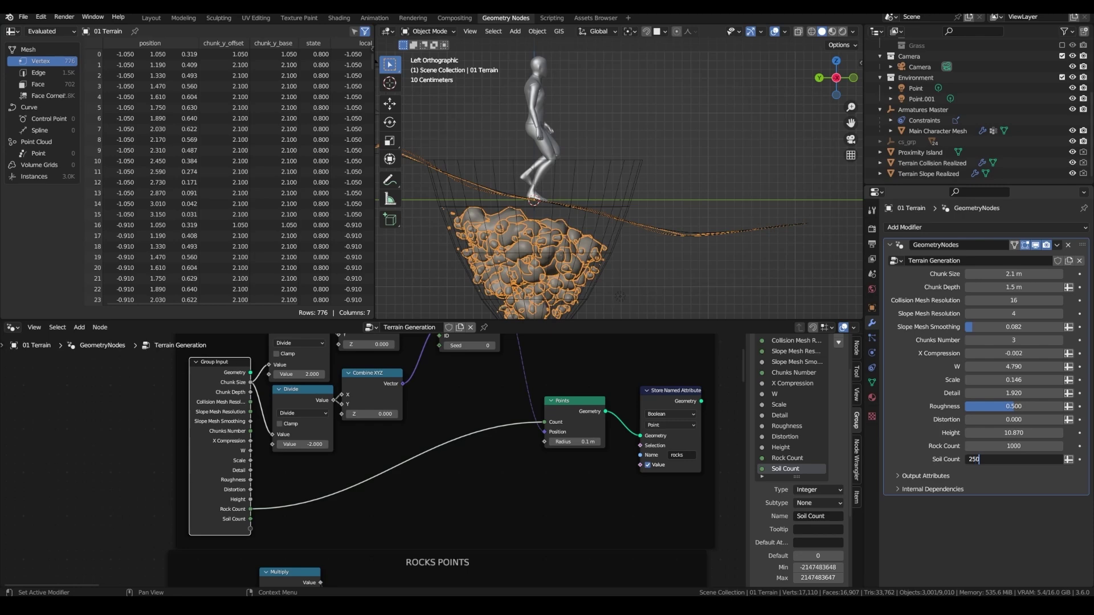
key(Return)
Store the soil points under the attribute name soil and join them with the other terrain geometry
scroll(252, 478, down, 3)
click(473, 481)
text(ss)
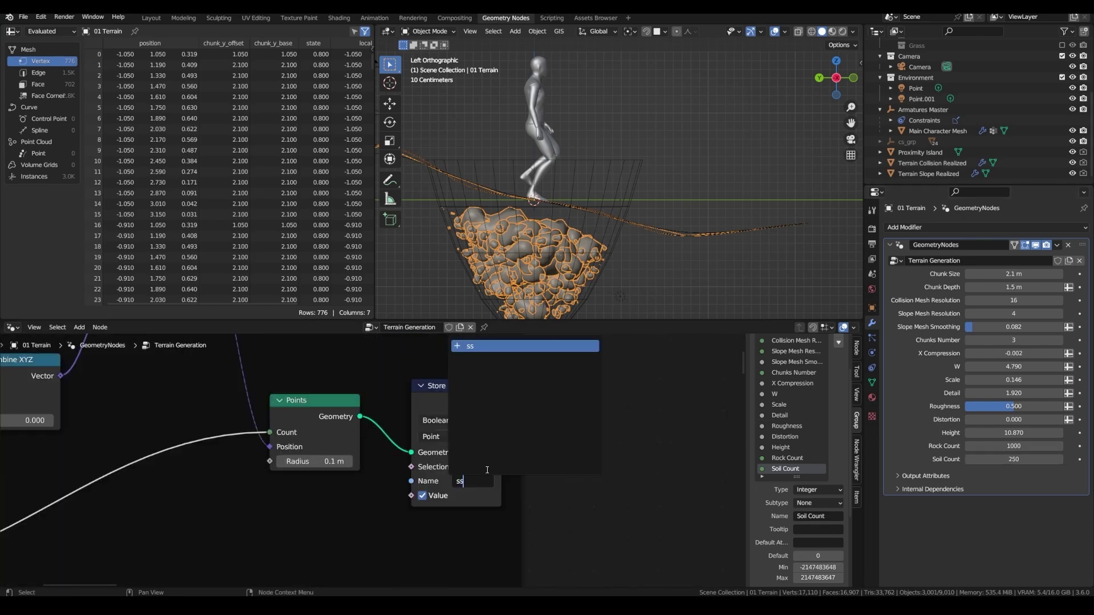
drag(385, 561, 408, 548)
drag(408, 548, 407, 540)
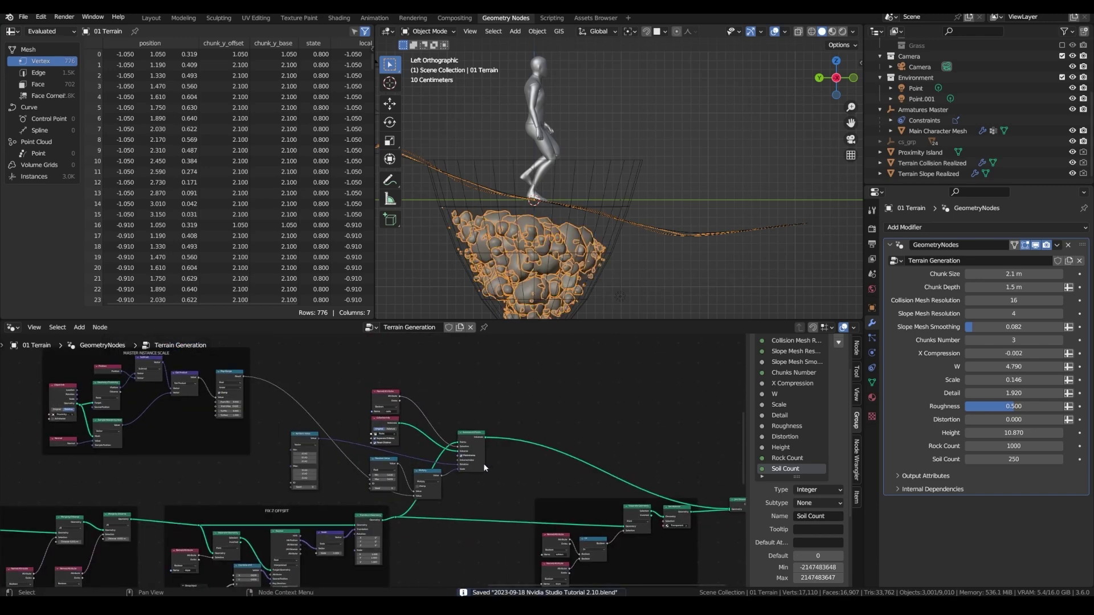
Duplicate the rock instancing nodes, from Named Attribute to Instance on Points, and place the copy above the originals
scroll(500, 458, up, 4)
middle_drag(501, 458, 474, 464)
scroll(467, 465, down, 3)
scroll(322, 409, up, 2)
drag(210, 373, 447, 521)
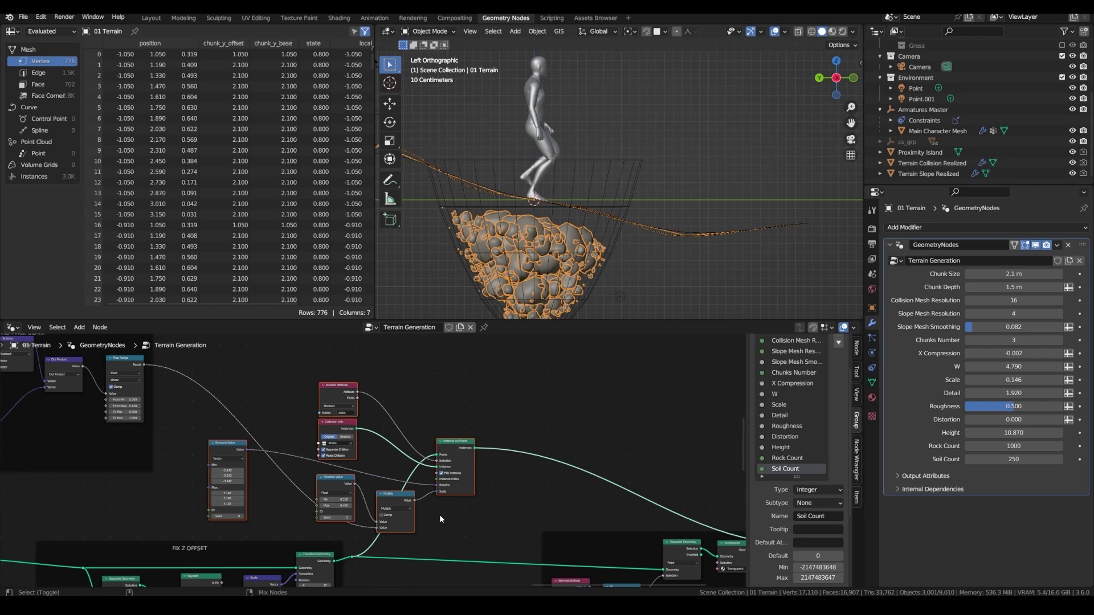
key(shift+d)
click(441, 368)
scroll(451, 508, up, 2)
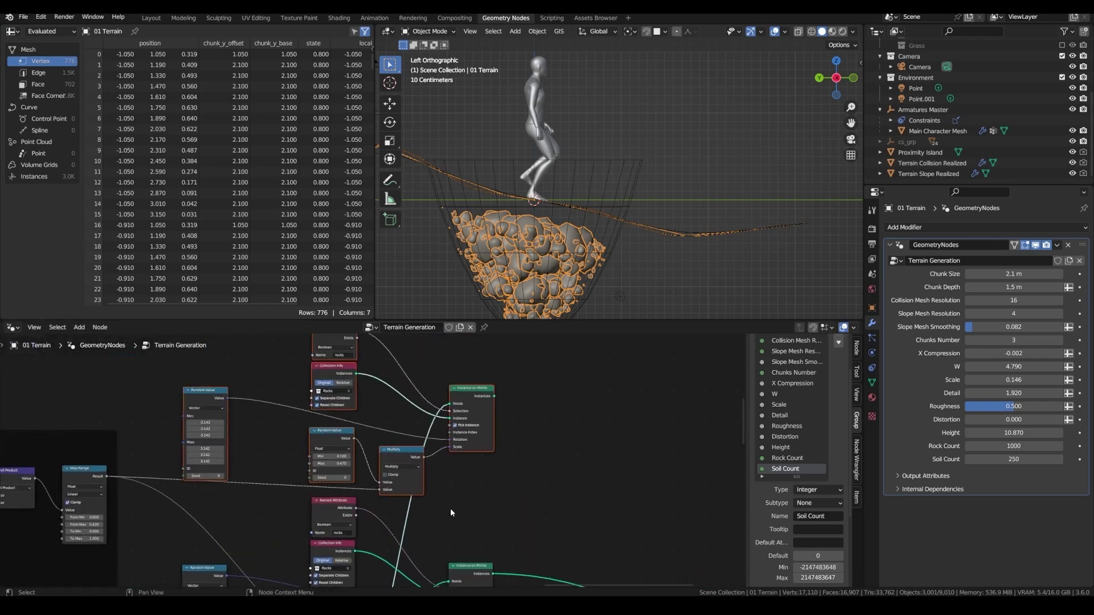
Set the copied Collection Info node to the Soil collection and connect the new Instance on Points output to the final join
click(353, 426)
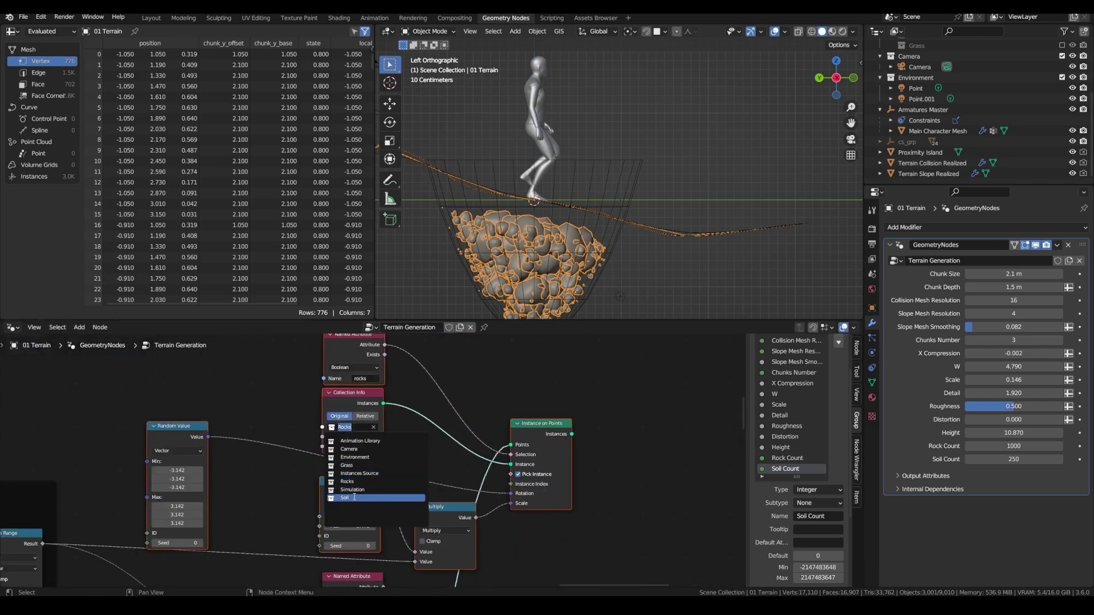
click(354, 497)
scroll(358, 492, down, 3)
middle_drag(456, 455, 307, 348)
drag(309, 339, 609, 502)
middle_drag(273, 387, 449, 513)
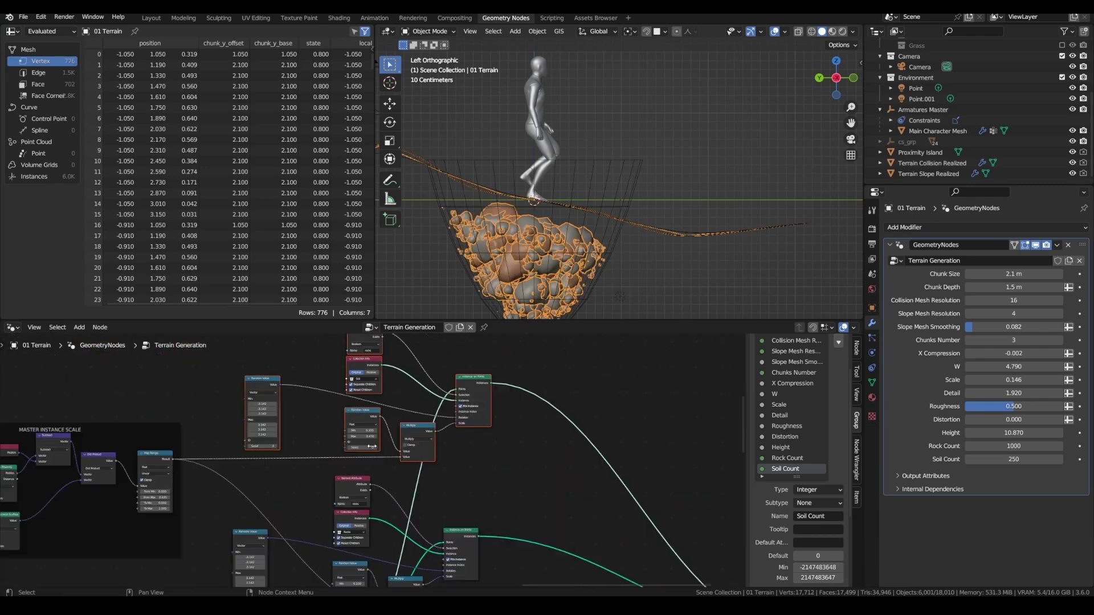
Set the copied Named Attribute node to soil so only the soil points are instanced, and save the file
scroll(358, 368, up, 7)
middle_drag(360, 358, 353, 434)
scroll(353, 434, up, 1)
click(376, 417)
text(soil)
key(Return)
middle_drag(533, 170, 567, 197)
key(ctrl+s)
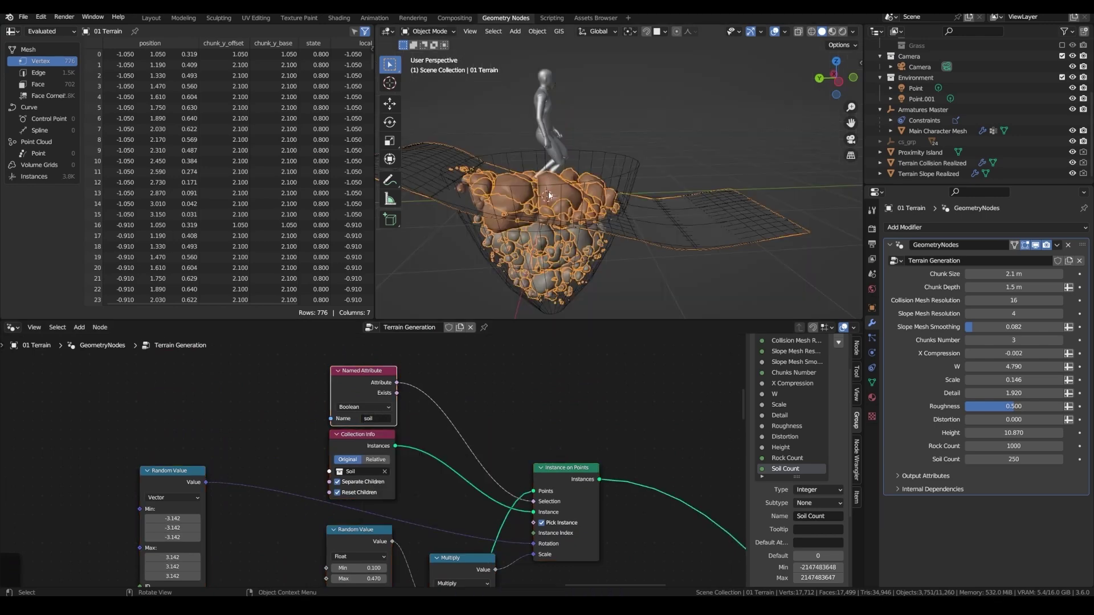
Set the soil vector Random Value's second Max component to 2.842 and disconnect the node from the soil instances' Rotation
scroll(548, 192, up, 2)
middle_drag(549, 192, 552, 179)
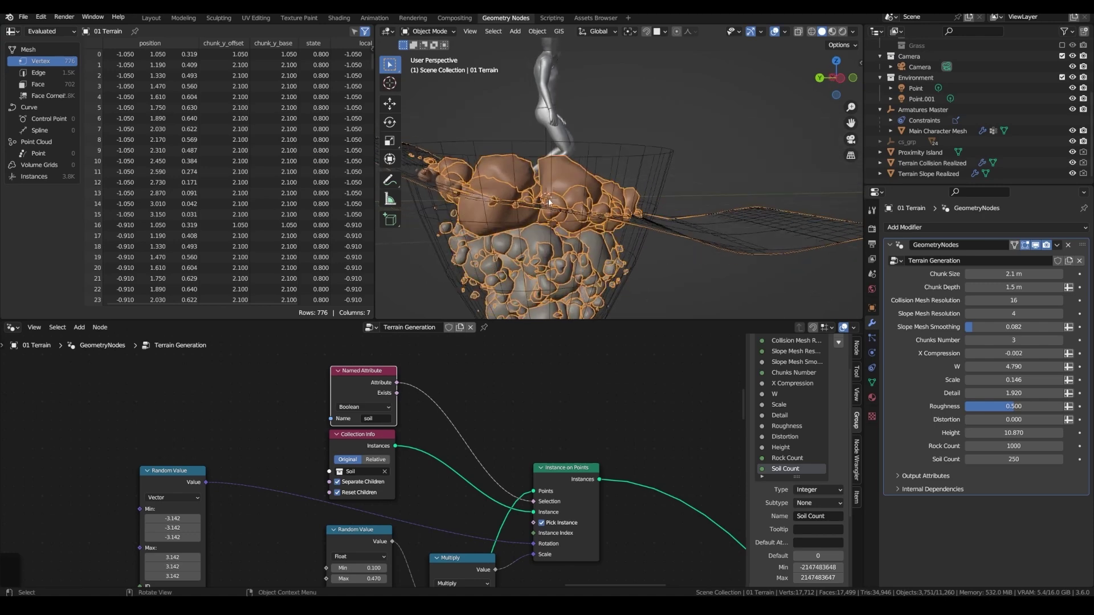
middle_drag(423, 431, 431, 381)
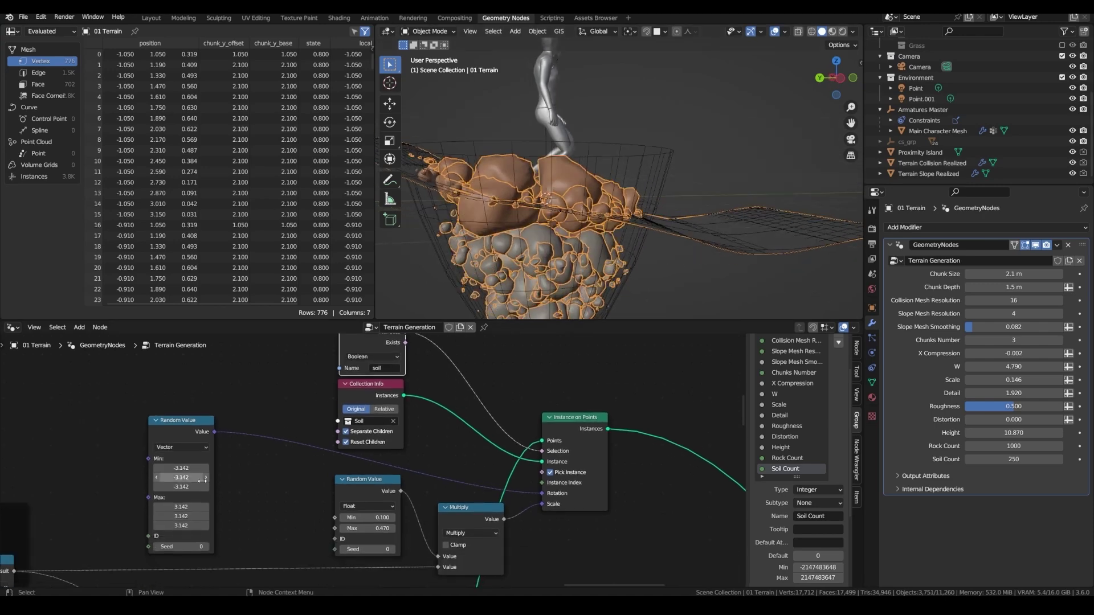
mouse_move(181, 516)
mouse_down()
mouse_move(166, 517)
mouse_move(191, 516)
mouse_up()
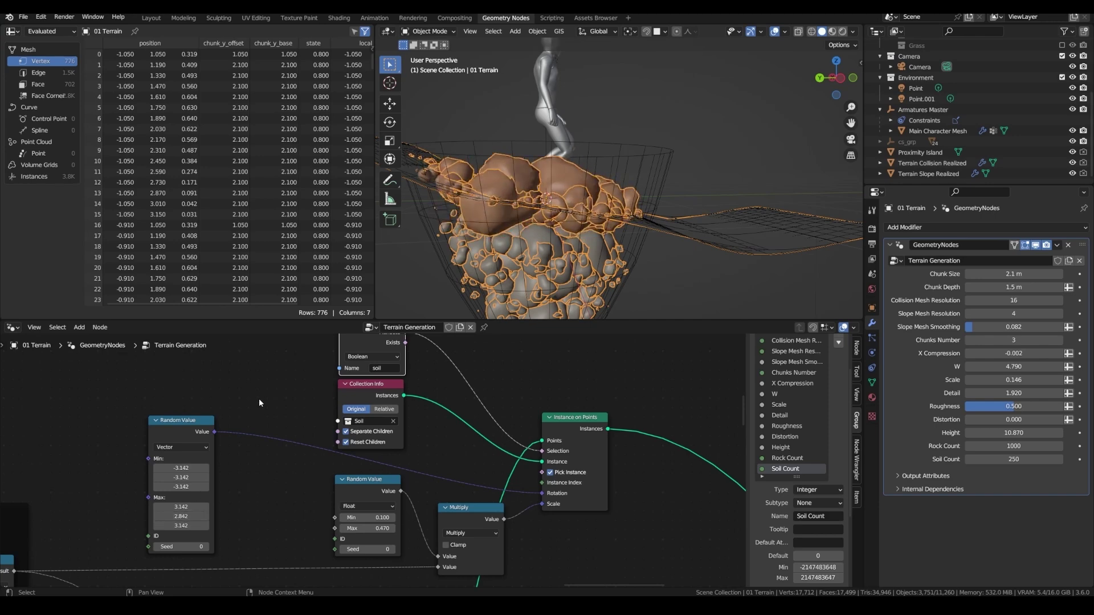
scroll(259, 403, down, 2)
drag(463, 478, 425, 474)
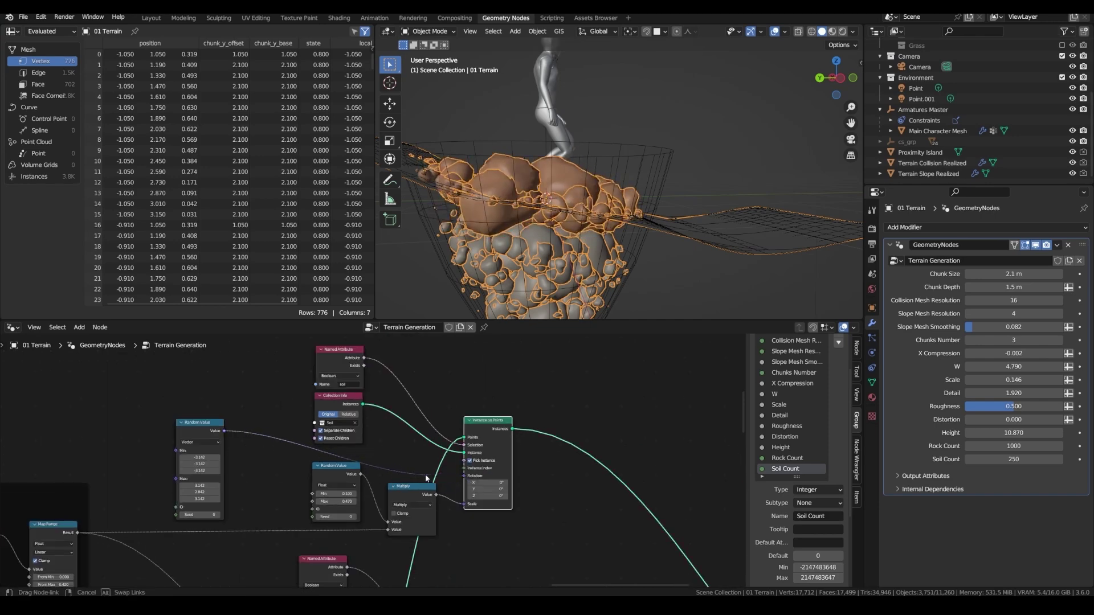
Add a Sample Nearest Surface node beside the soil instancing nodes
scroll(381, 389, up, 2)
key(shift+a)
text(sa)
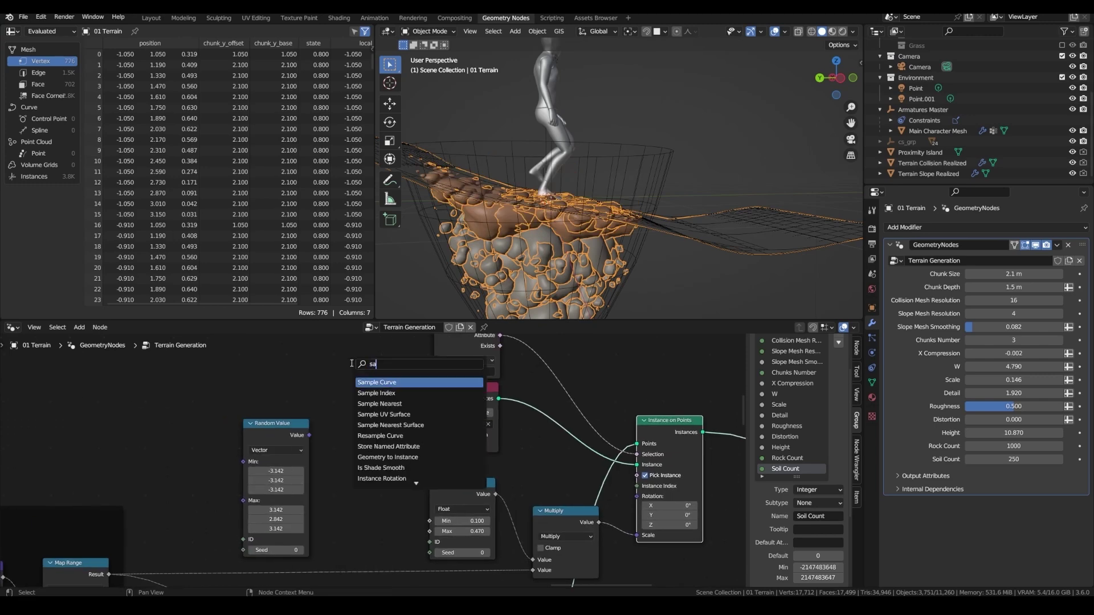
key(Escape)
scroll(390, 414, down, 5)
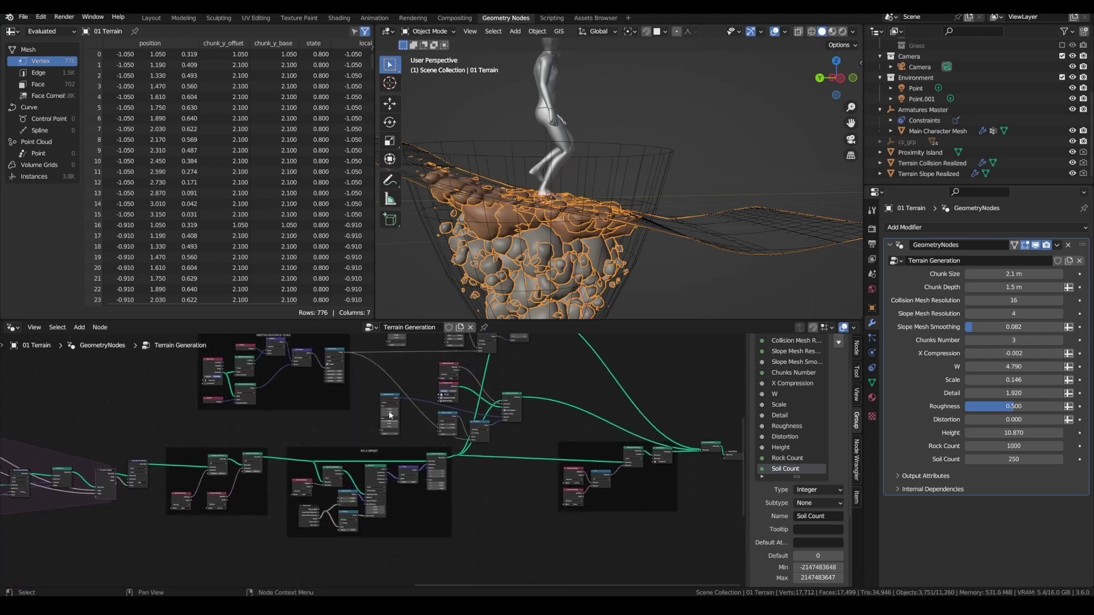
scroll(389, 415, up, 3)
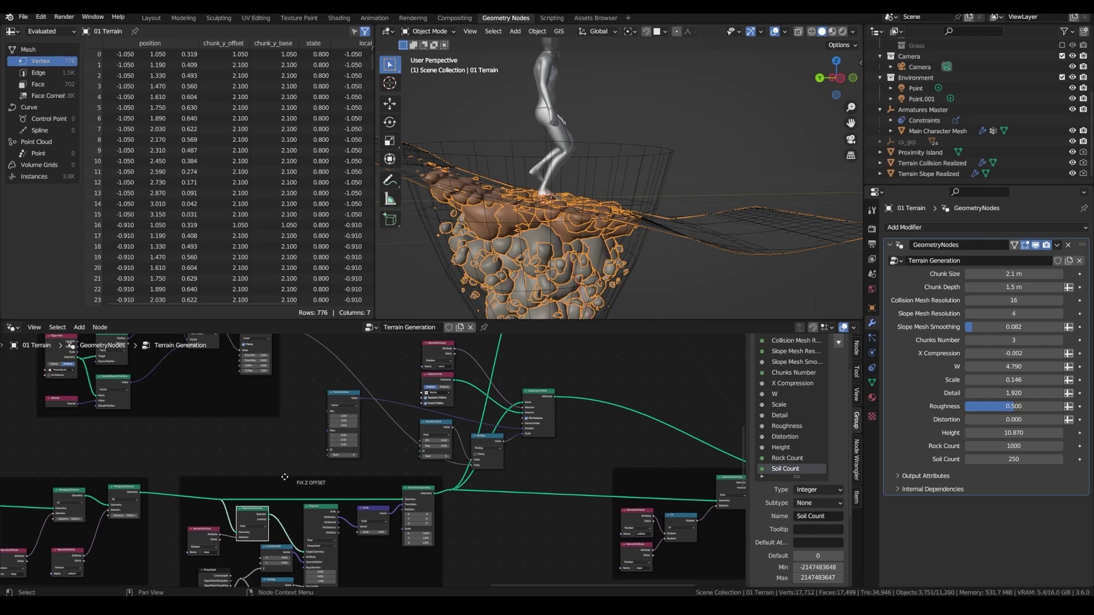
middle_drag(284, 477, 218, 553)
scroll(394, 545, down, 1)
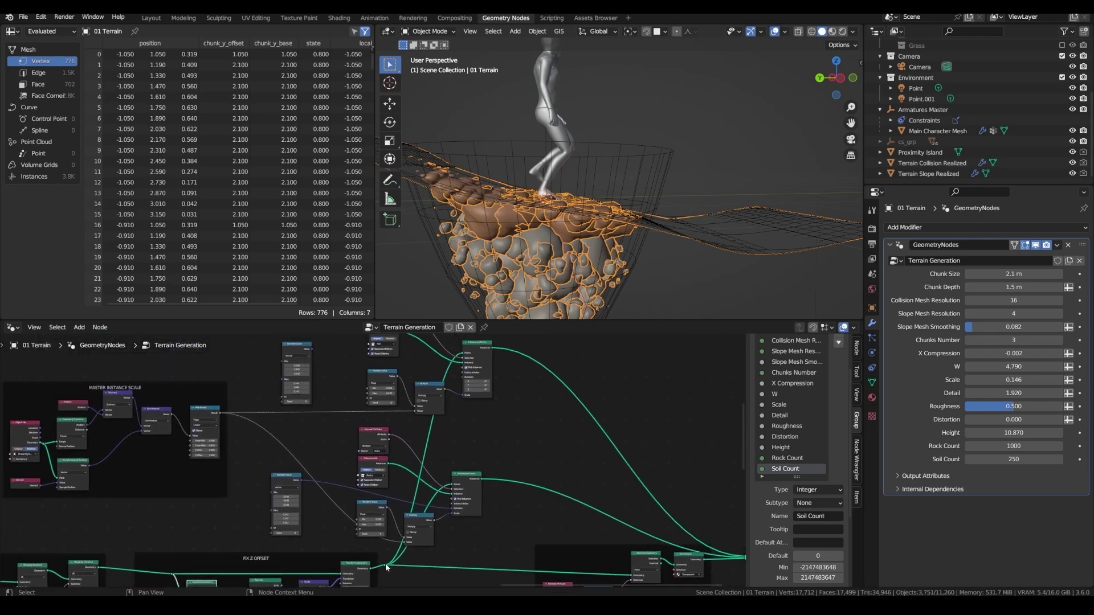
Add a Separate Geometry node near the soil nodes, fed by the geometry leaving the Fix Z Offset frame
key(shift+a)
text(sepa)
key(Return)
click(336, 380)
scroll(307, 365, up, 6)
Drive the Separate Geometry selection with a Boolean Named Attribute node set to collision
drag(417, 491, 295, 470)
text(name)
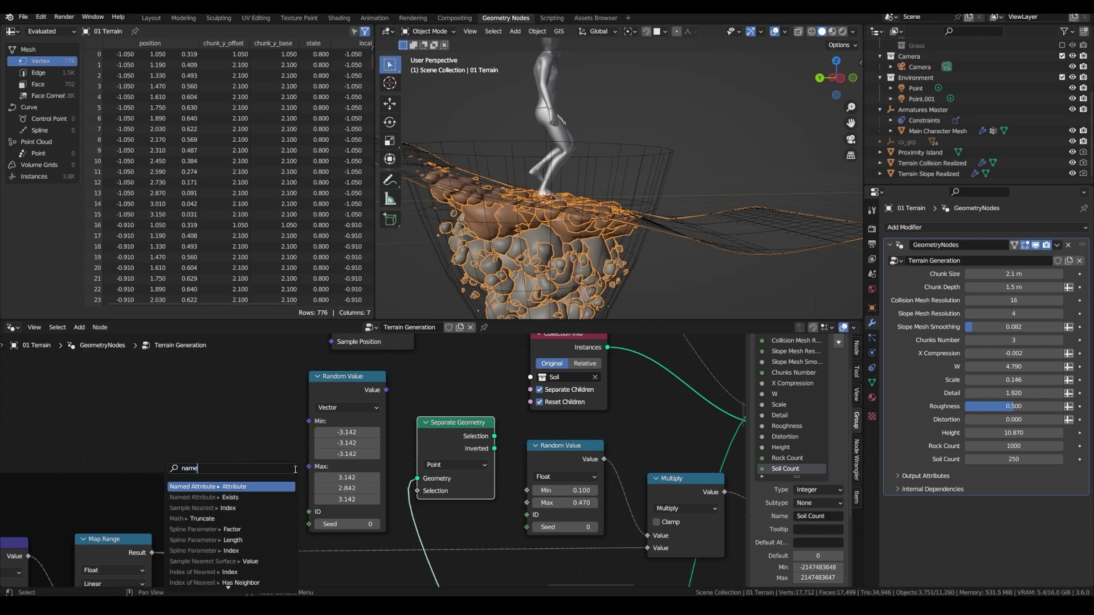
key(Return)
click(293, 473)
click(287, 510)
text(c)
Feed the separated collision mesh into Sample Nearest Surface, set its type to Vector and supply a Normal node as Value
drag(466, 496, 304, 377)
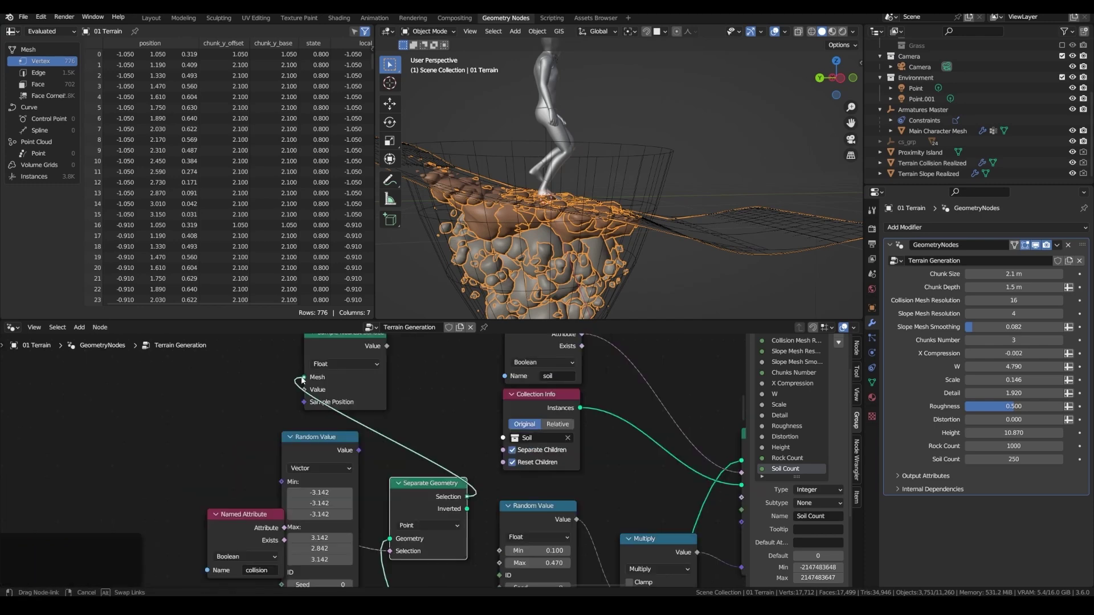
click(343, 364)
click(333, 400)
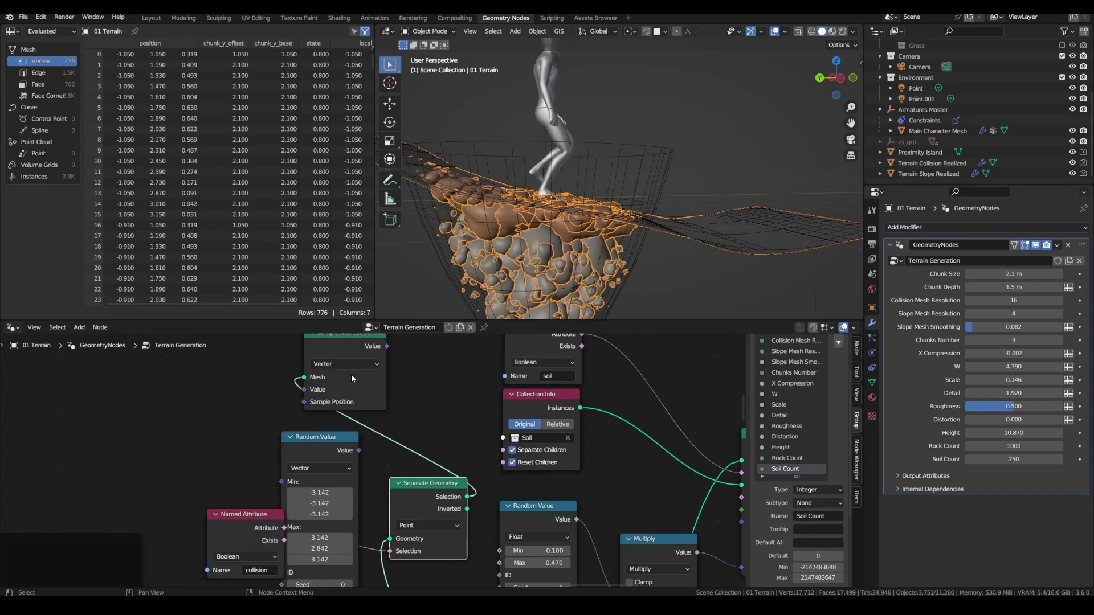
scroll(378, 436, up, 3)
drag(306, 451, 255, 452)
text(norm)
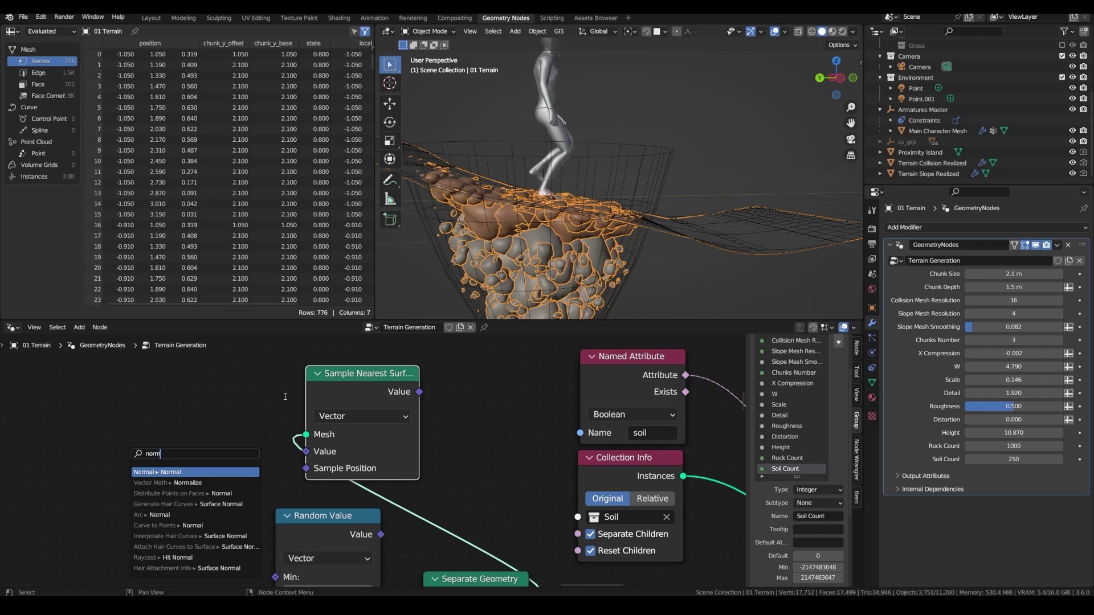
key(Return)
Pass the sampled normal through an Align Euler to Vector node on the Z axis into the soil instances' Rotation and check the result
scroll(339, 378, down, 2)
drag(330, 365, 374, 378)
text(align)
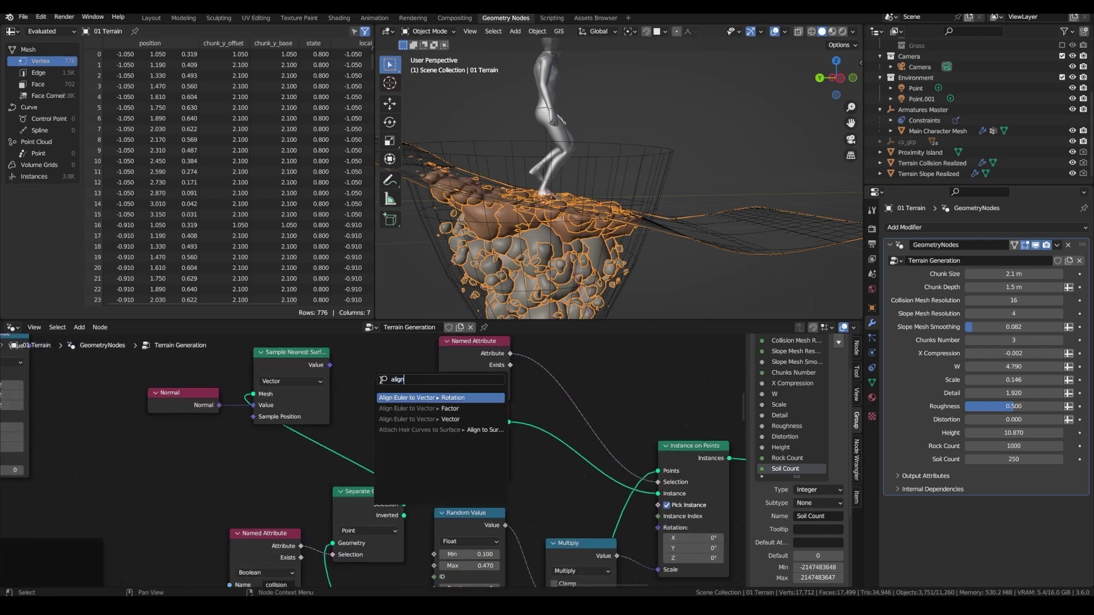
key(Return)
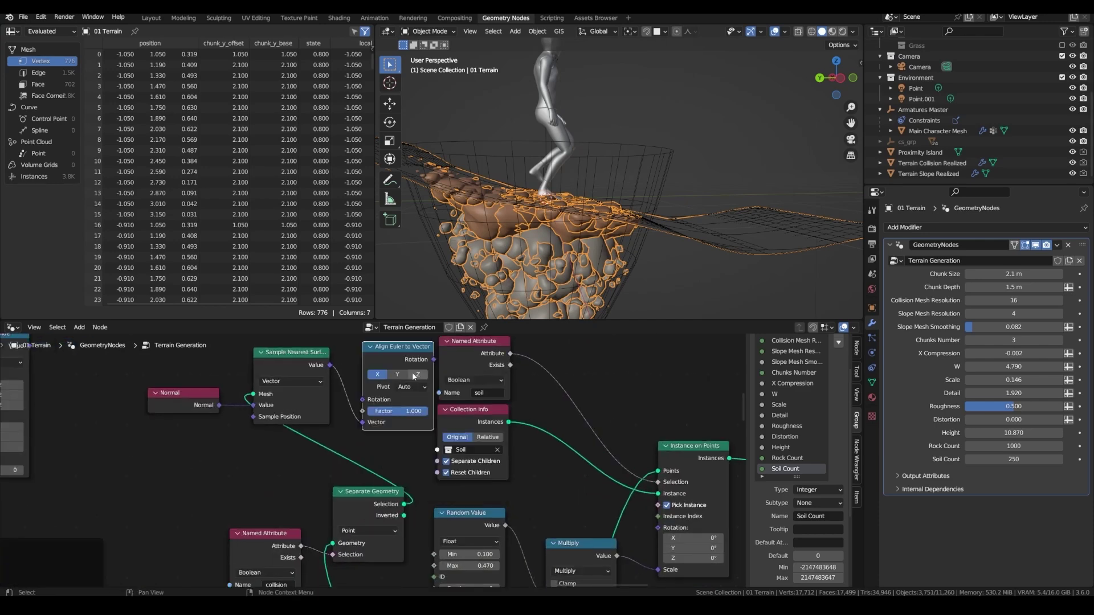
click(417, 375)
scroll(397, 387, down, 2)
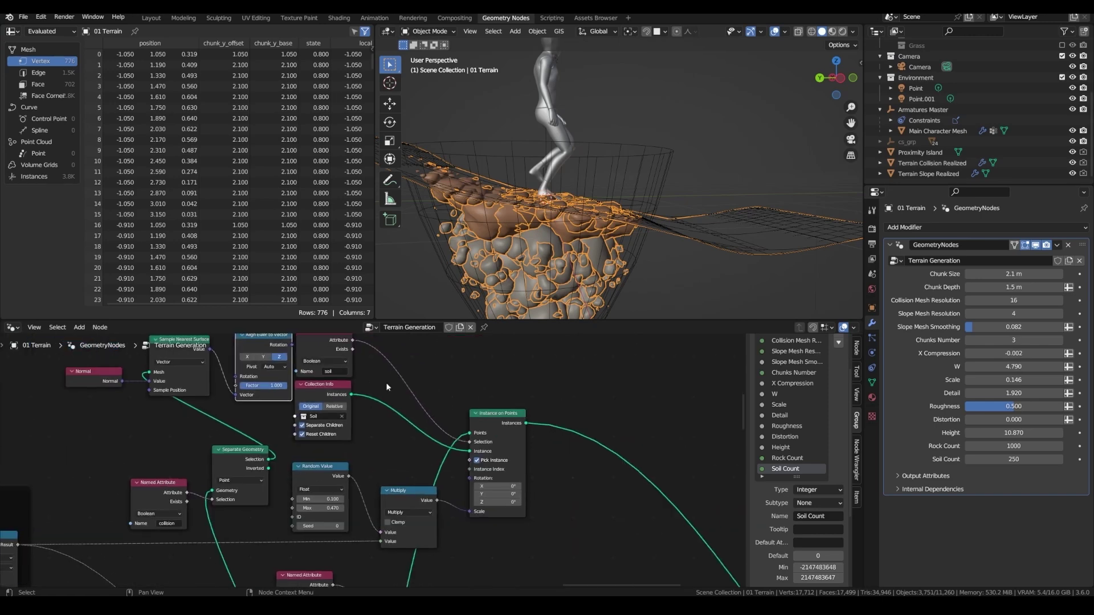
drag(470, 477, 472, 478)
mouse_move(522, 208)
middle_down()
mouse_move(519, 237)
mouse_move(517, 195)
mouse_move(512, 220)
middle_up()
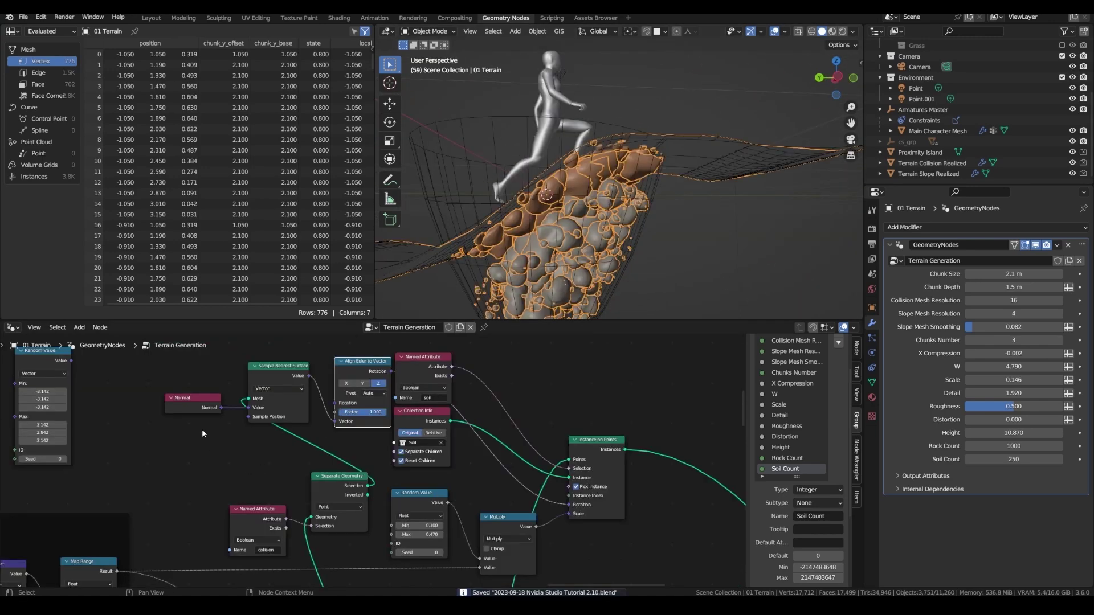
Connect the soil vector Random Value to the Rotation input of the Align Euler to Vector node
scroll(56, 365, down, 1)
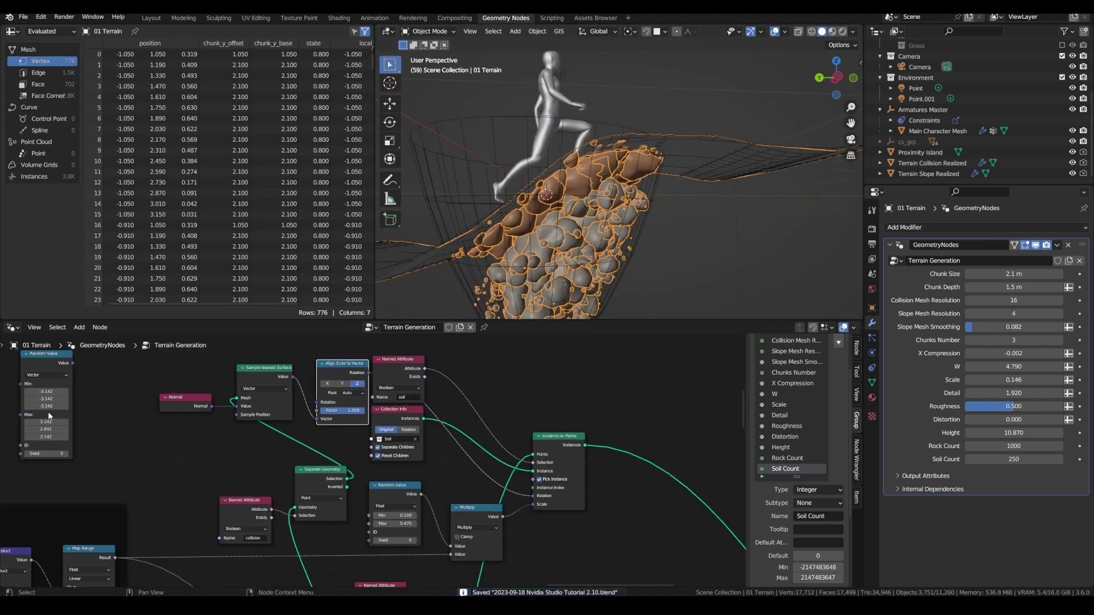
middle_drag(48, 411, 128, 417)
scroll(131, 380, up, 3)
drag(123, 361, 276, 376)
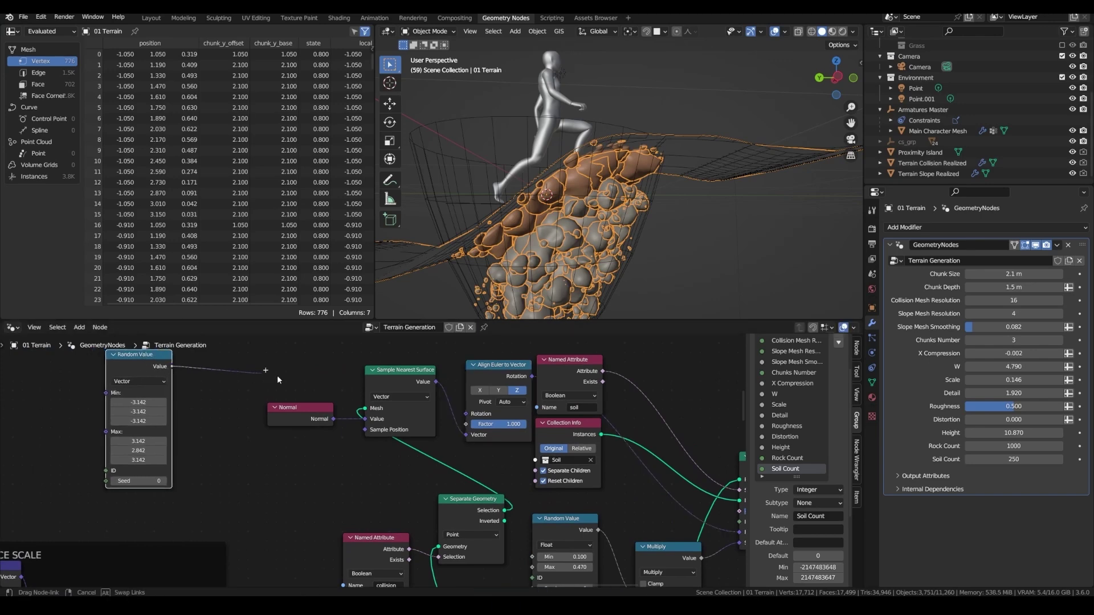
drag(469, 414, 467, 414)
Set the soil rotation Random Value's X and Y to 0 in both Min and Max, with seed 17
middle_drag(277, 428, 273, 498)
drag(132, 436, 394, 370)
scroll(393, 416, up, 1)
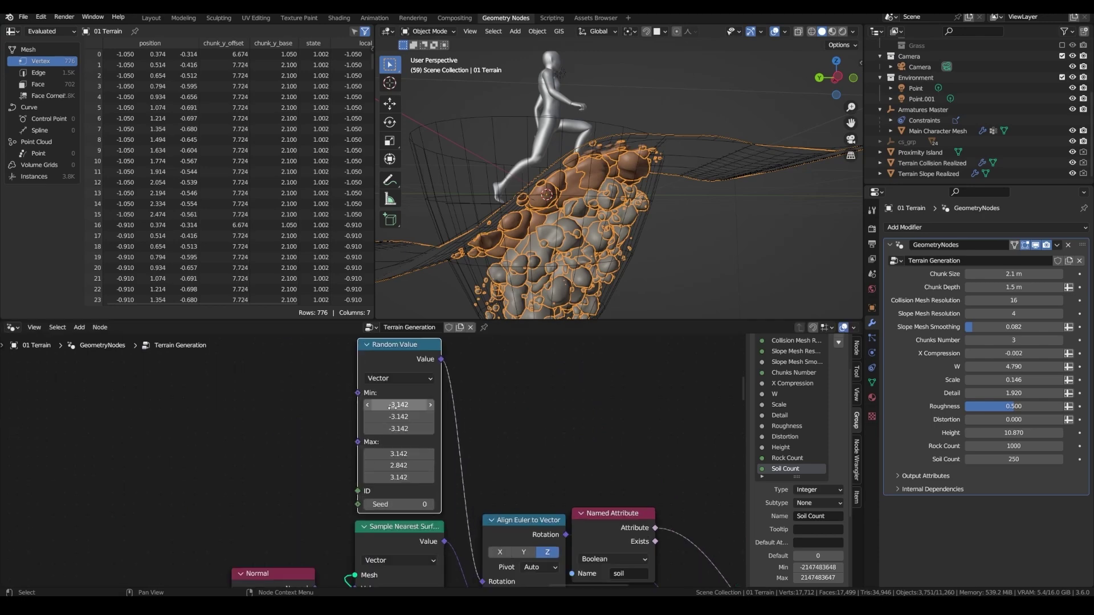
key(Return)
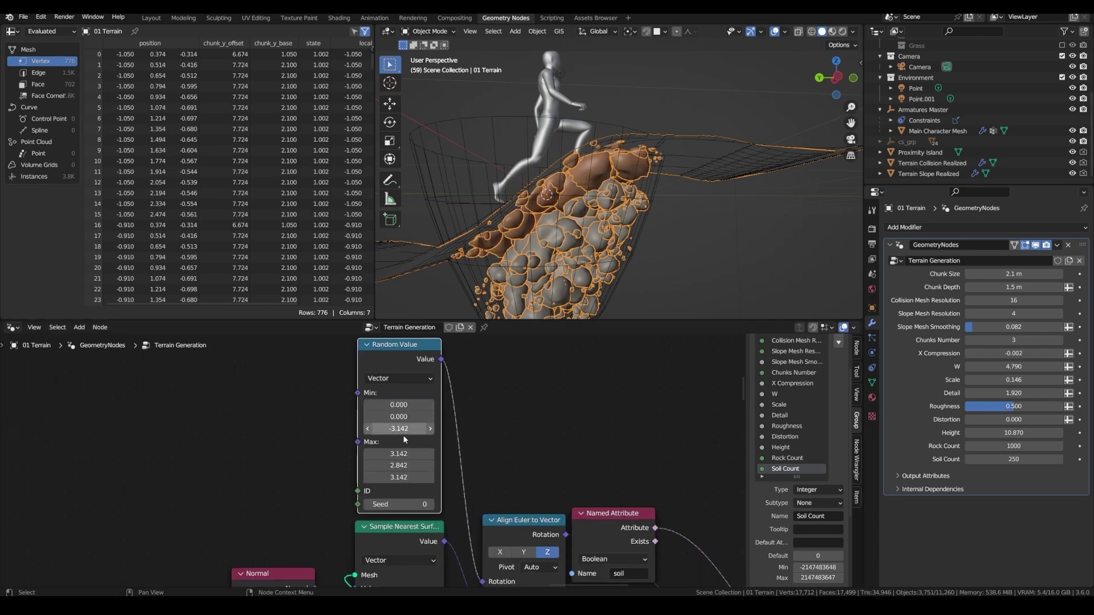
text(0)
key(Return)
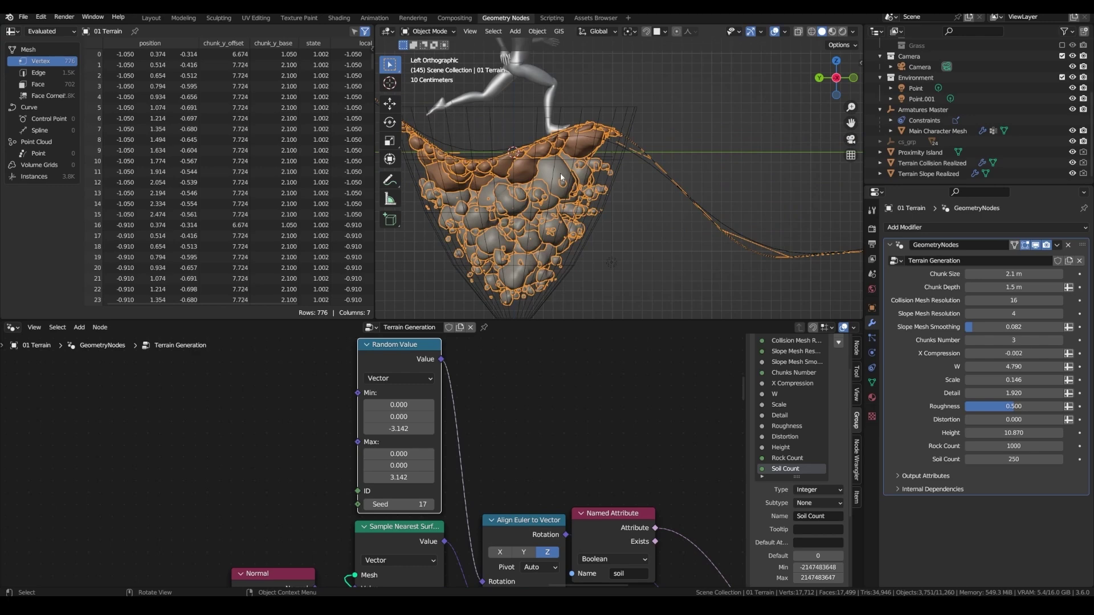
middle_drag(561, 177, 576, 170)
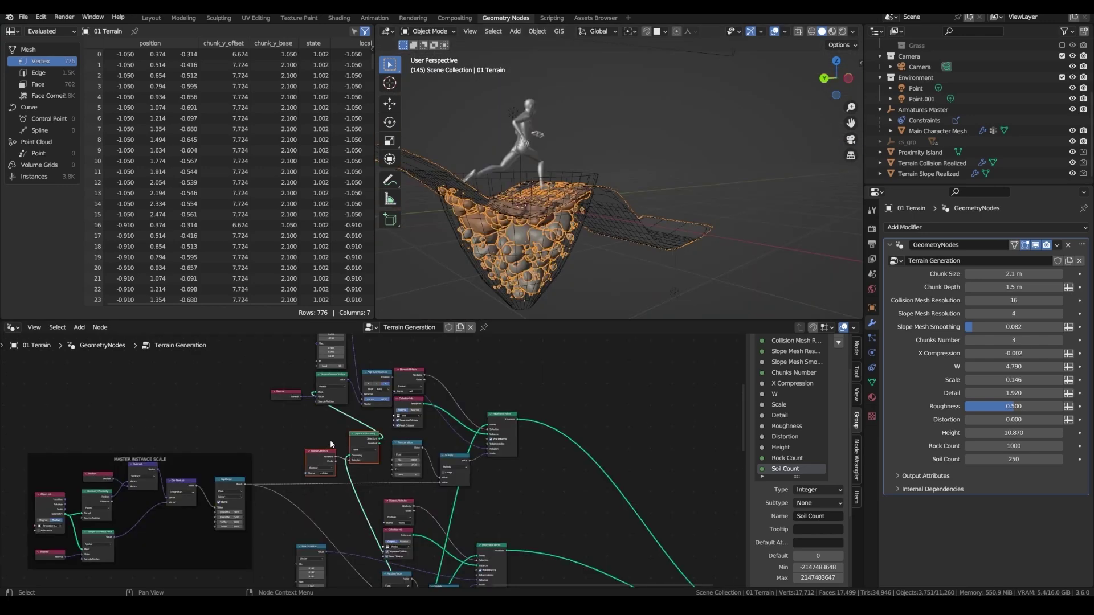
Move the collision Named Attribute and Separate Geometry nodes up beside the Sample Nearest Surface and Normal nodes
drag(329, 439, 274, 360)
scroll(416, 478, down, 4)
middle_drag(421, 478, 403, 464)
Group the rocks' Named Attribute, Collection Info, Random Value, Multiply and Instance on Points nodes into a node group
drag(441, 456, 369, 382)
middle_drag(427, 532, 421, 464)
scroll(420, 464, up, 4)
scroll(416, 436, up, 3)
drag(501, 540, 371, 383)
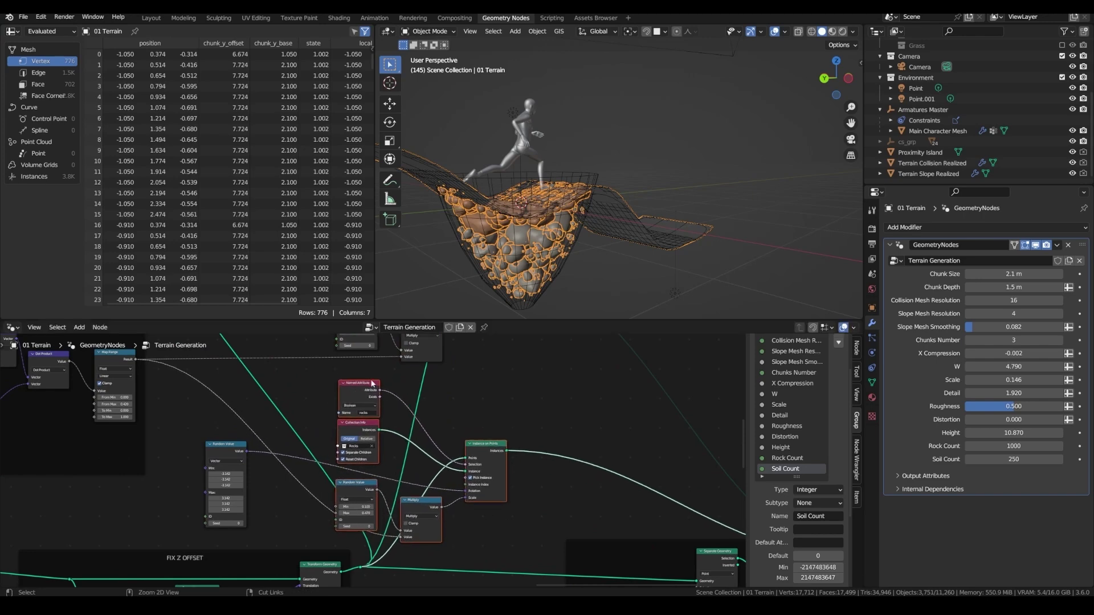
key(ctrl+g)
Expose the attribute Name, the Collection, and the random Min Scale and Max Scale as inputs of the node group
scroll(286, 481, up, 3)
scroll(286, 481, down, 1)
drag(272, 497, 310, 404)
drag(272, 508, 308, 461)
drag(272, 520, 306, 514)
drag(275, 480, 306, 524)
scroll(792, 371, up, 2)
Move the Master Scale input to the end of the group's inputs, leave the group and name it Instancer
double_click(785, 381)
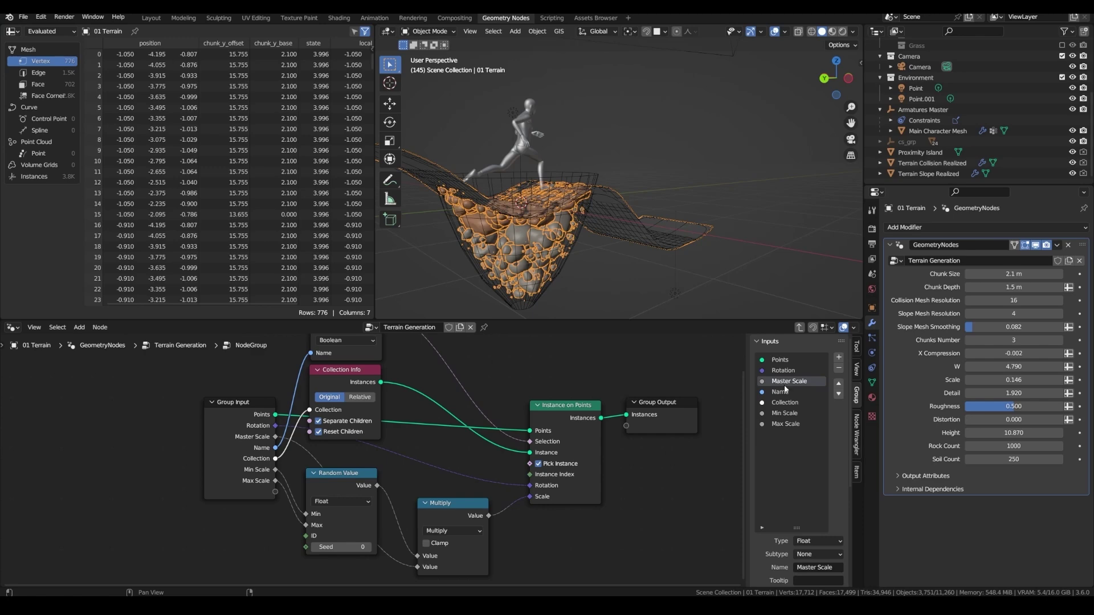
click(838, 394)
click(838, 394)
click(838, 394)
key(Tab)
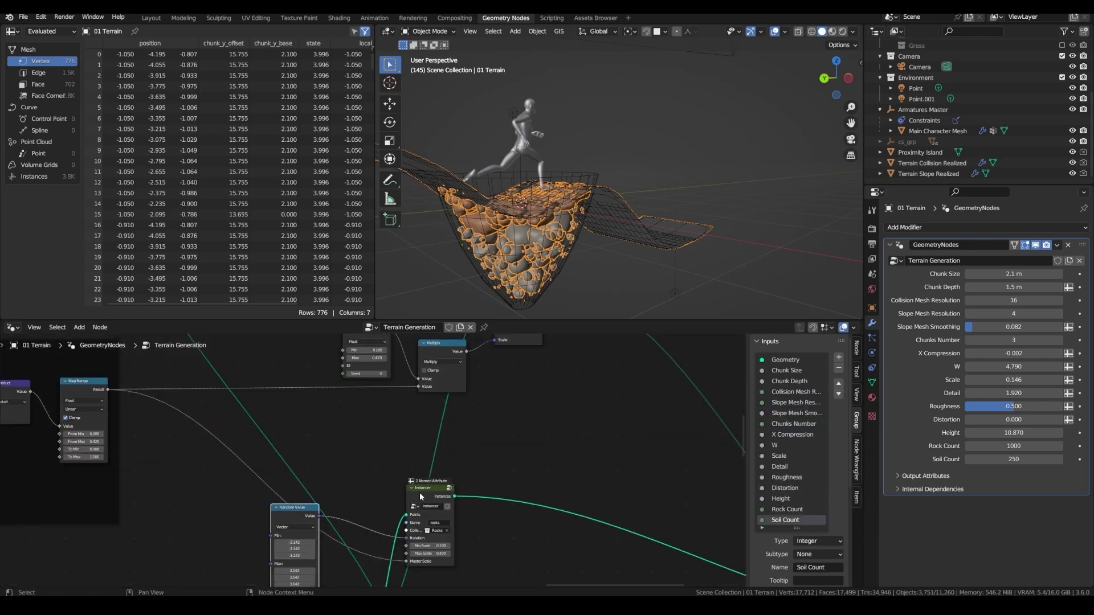
Duplicate the Instancer group node and place the copy beside the soil Instance on Points node
middle_drag(419, 490, 408, 525)
click(408, 524)
key(shift+d)
click(544, 389)
middle_drag(543, 389, 421, 443)
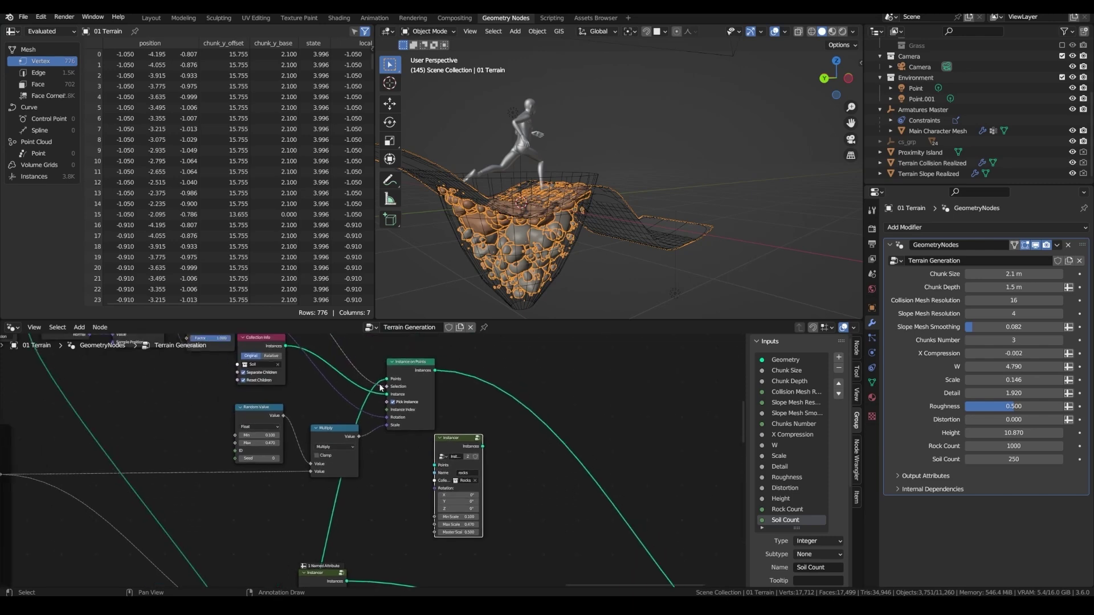
Give the copied Instancer the soil Points link, the attribute name soil and the Soil collection
scroll(380, 387, up, 2)
drag(387, 378, 444, 479)
text(soil)
key(Return)
scroll(394, 475, up, 2)
click(491, 500)
text(s)
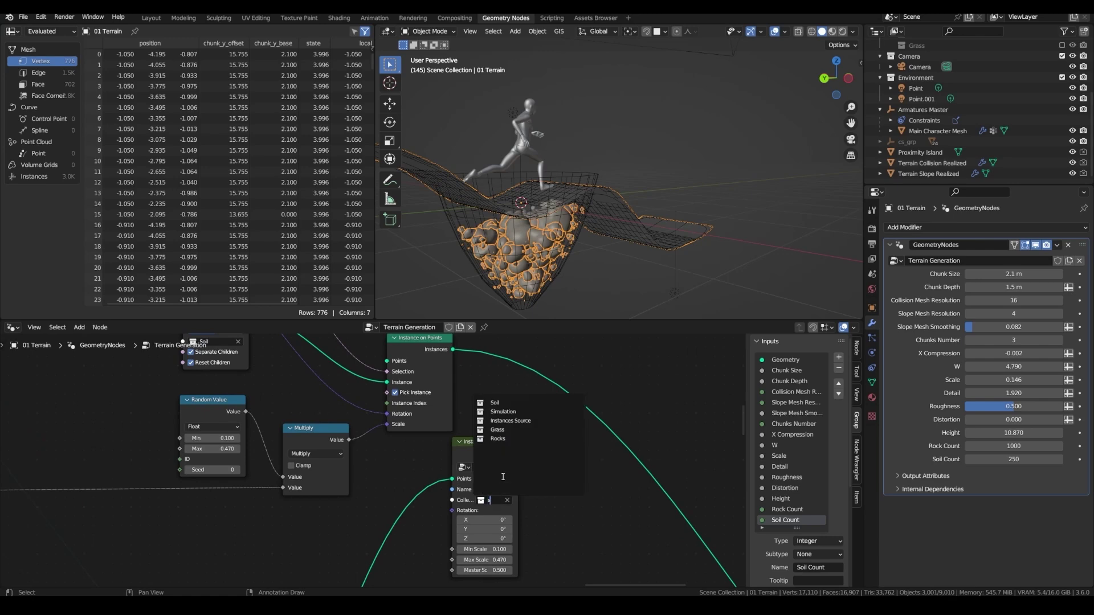
click(495, 403)
Transfer the old soil nodes' Rotation, Join Geometry and master scale links to the soil Instancer
scroll(422, 448, down, 2)
drag(427, 449, 474, 509)
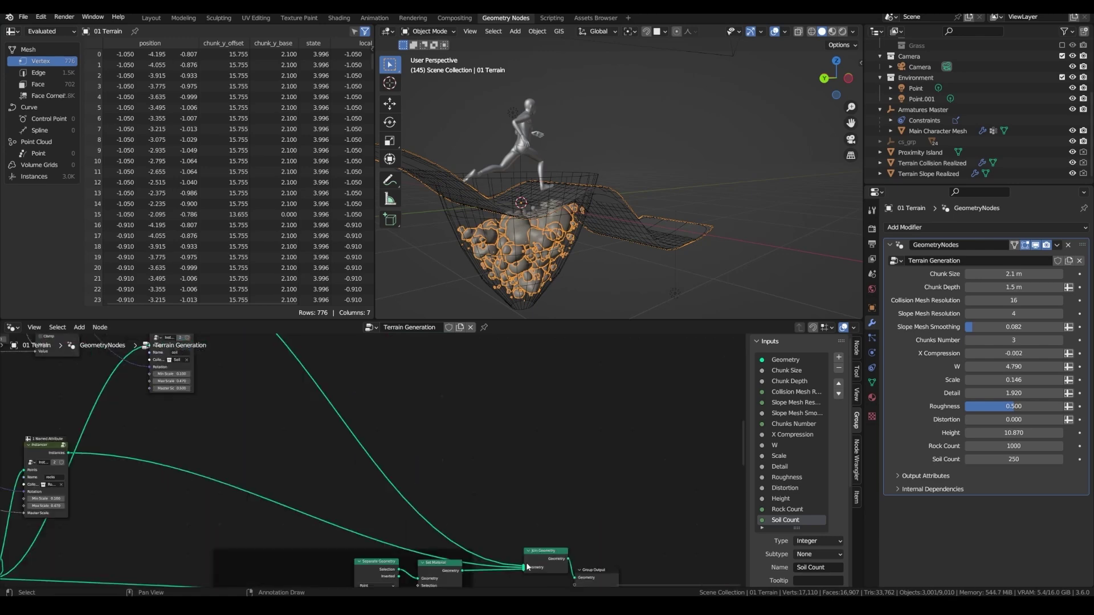
click(523, 566)
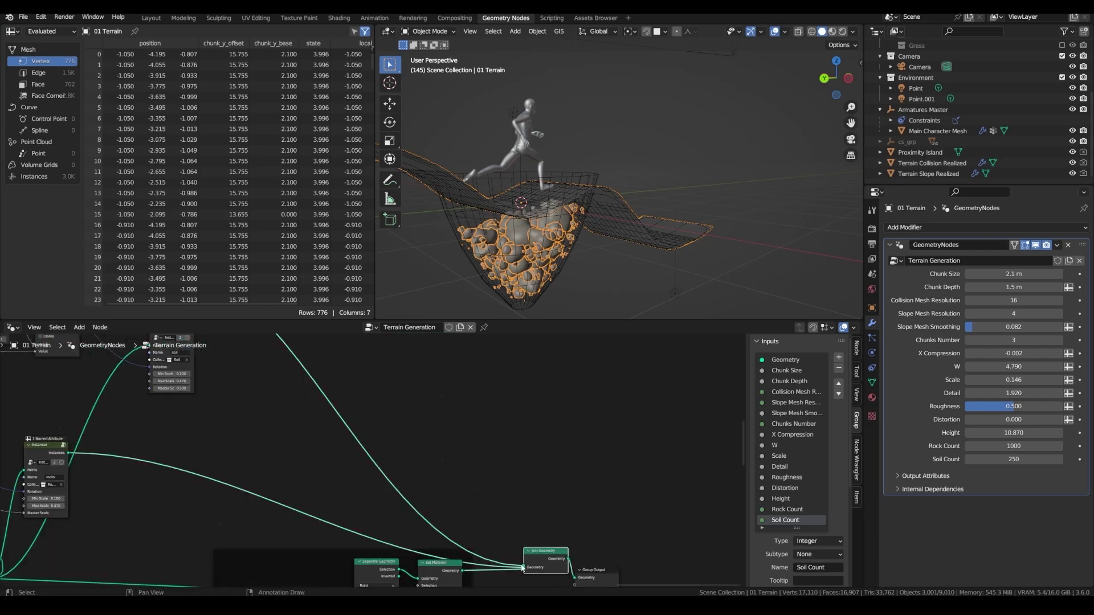
drag(522, 566, 488, 537)
drag(488, 537, 485, 534)
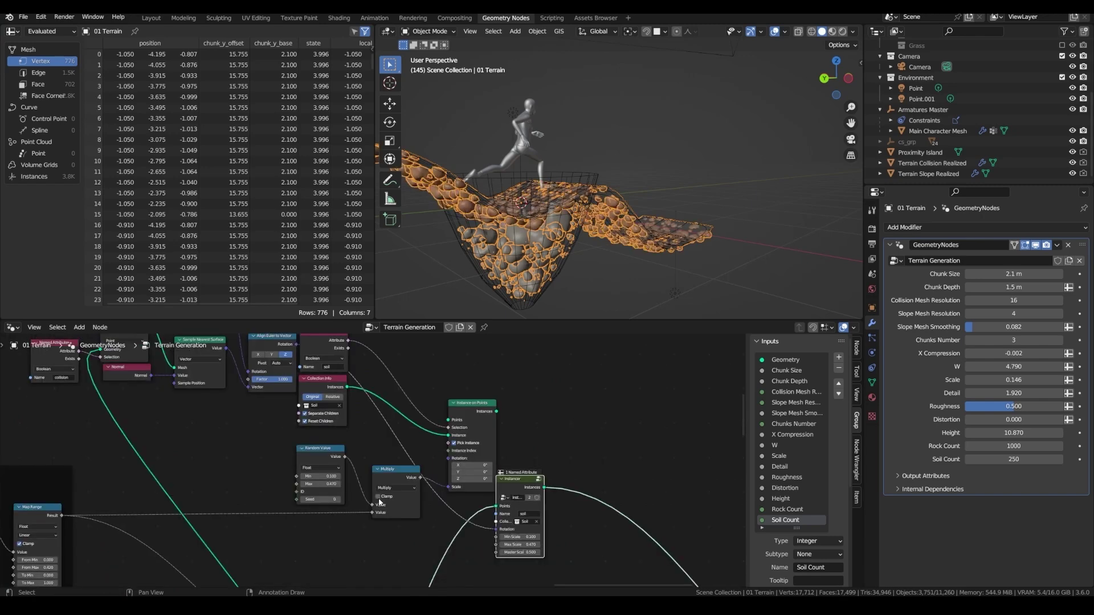
scroll(366, 512, up, 3)
drag(369, 513, 525, 563)
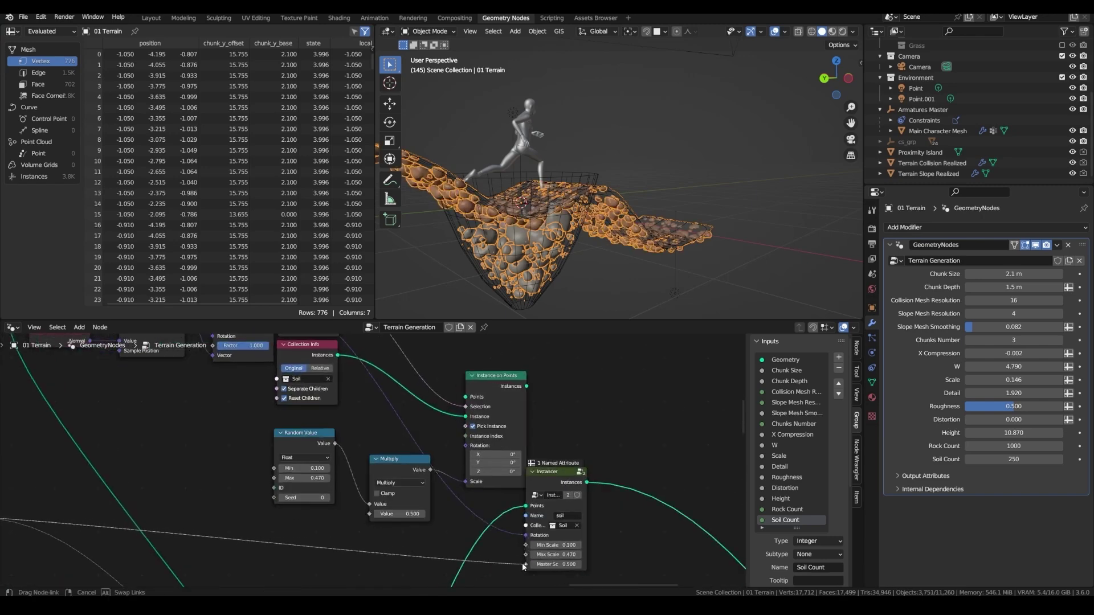
Delete the replaced soil instancing nodes and line up the soil Instancer with the rocks Instancer
scroll(589, 574, down, 1)
drag(508, 417, 500, 405)
key(x)
click(438, 483)
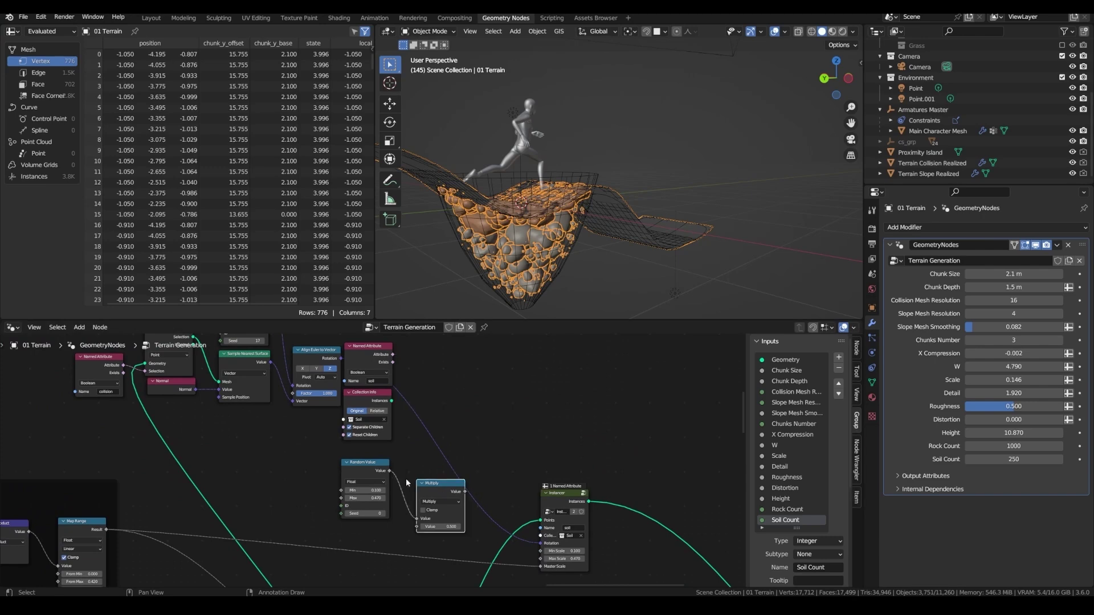
key(x)
click(371, 461)
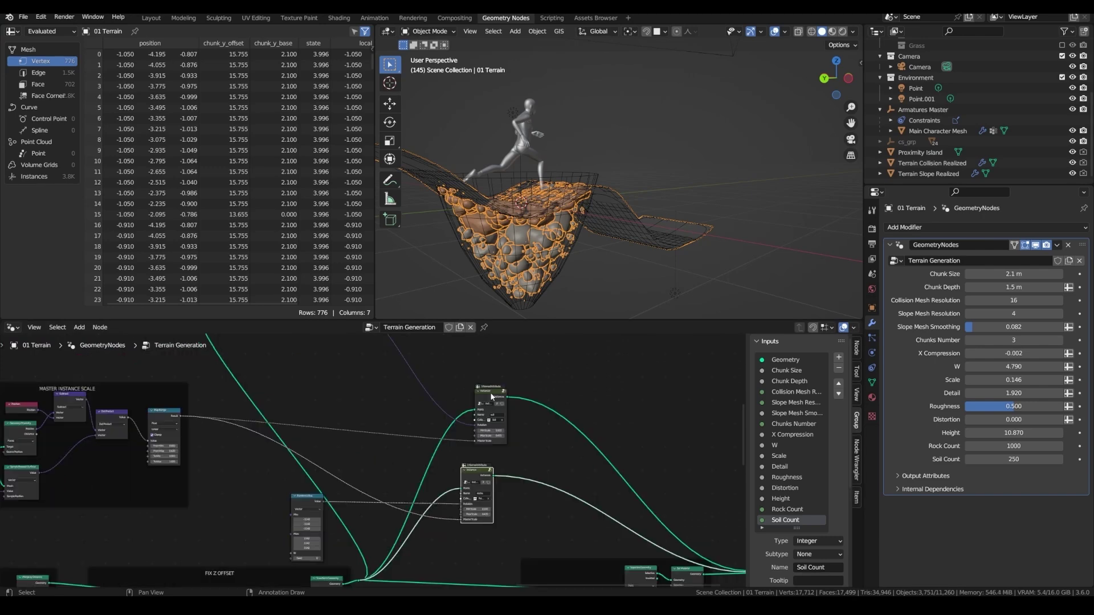
drag(491, 397, 476, 398)
Frame the normal sampling and Euler alignment nodes and label the frame ALIGN ROTATION TO COLLISION MESH
drag(224, 361, 449, 526)
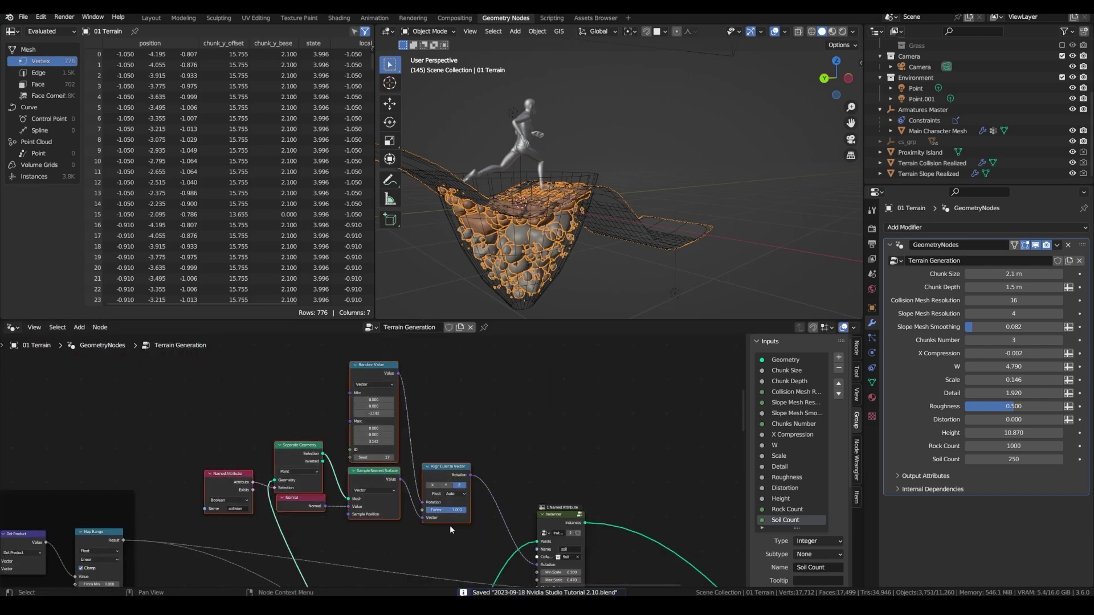
key(ctrl+j)
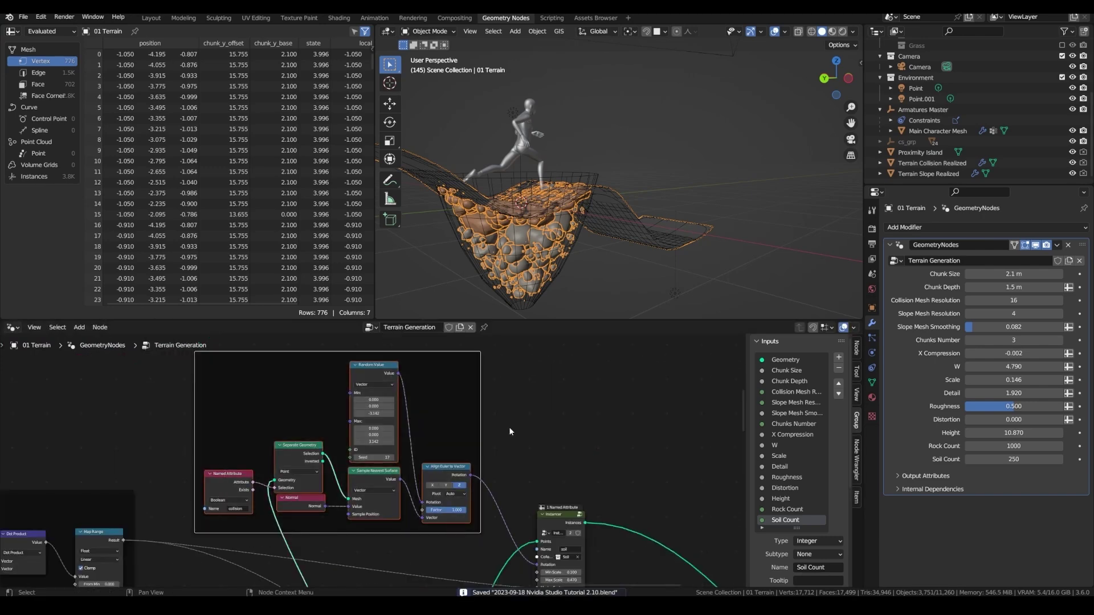
click(857, 350)
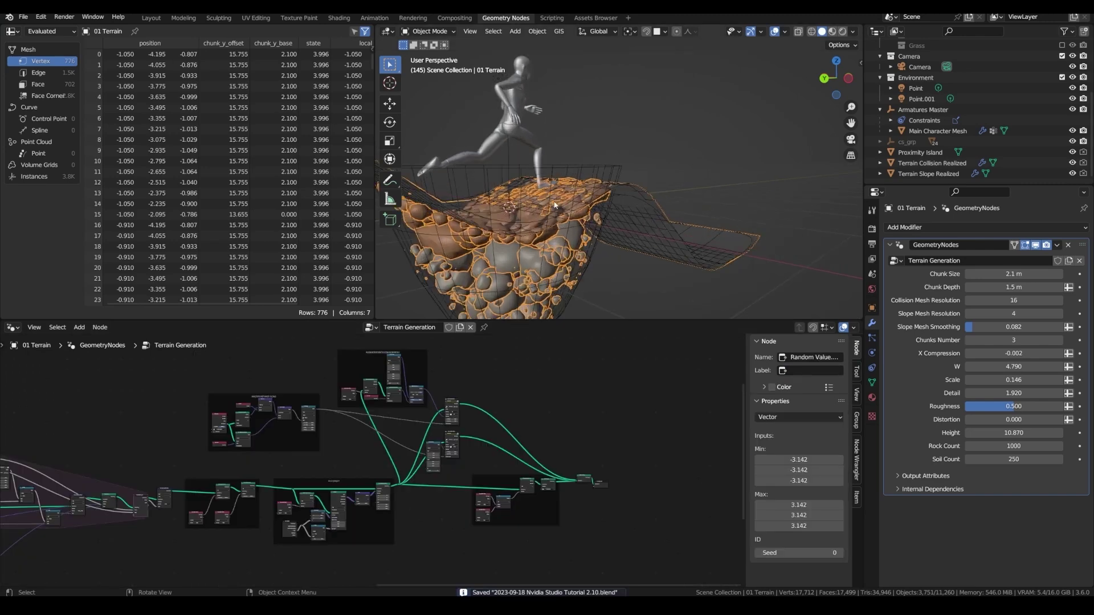
Return to the first frame of the animation and duplicate the SOIL POINTS frame with its nodes
key(shift+Left)
middle_drag(555, 205, 617, 207)
drag(140, 361, 500, 533)
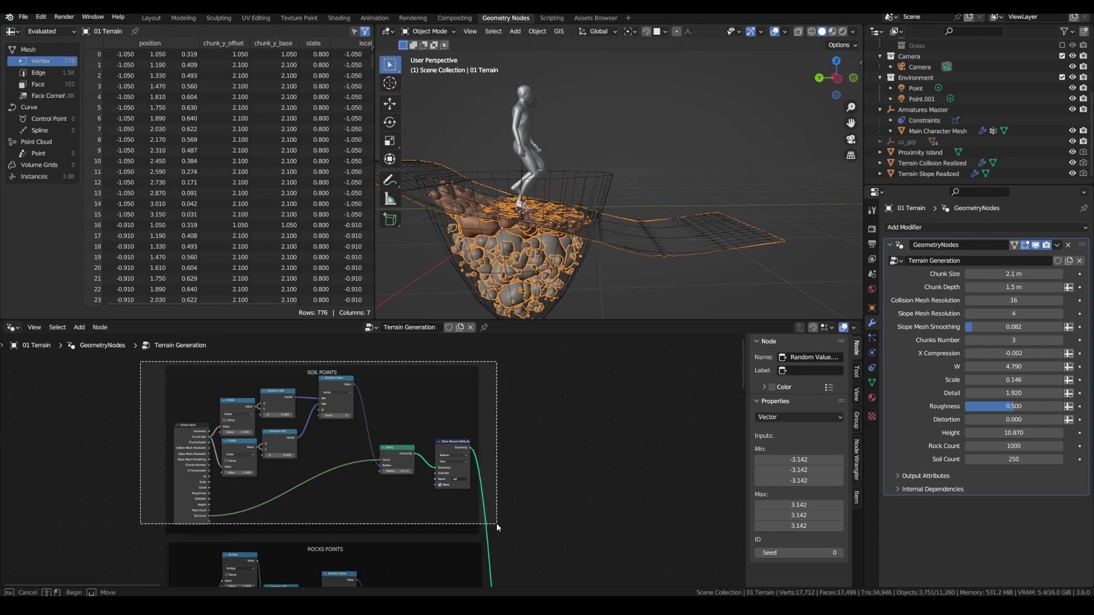
scroll(423, 450, up, 4)
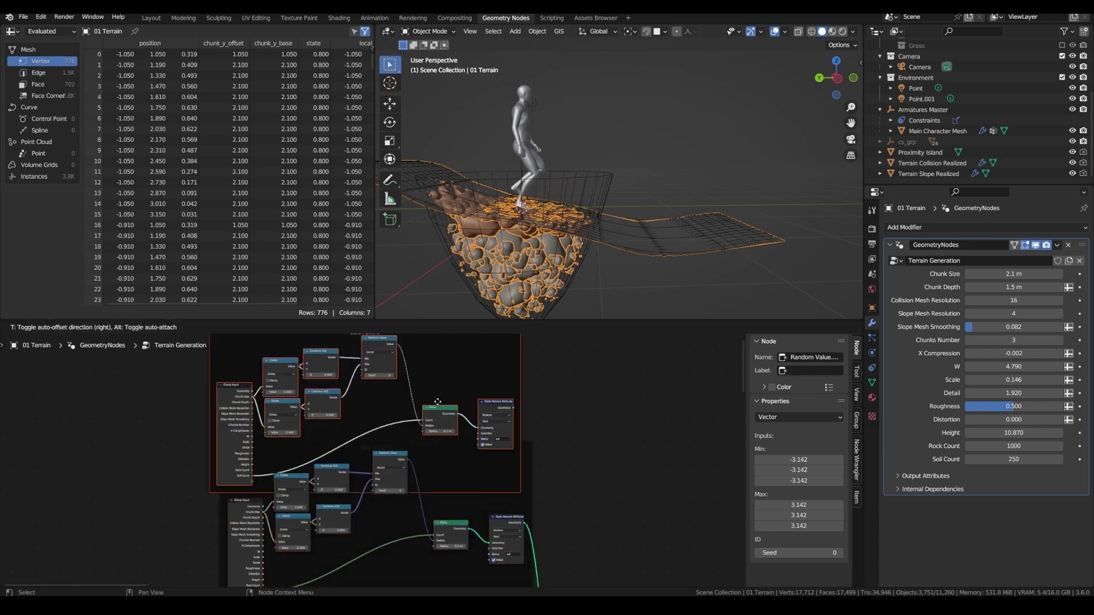
Name the duplicated points' stored attribute grass and join these points with the other point sets
click(548, 480)
text(grass)
key(Return)
scroll(470, 428, down, 3)
drag(479, 404, 555, 535)
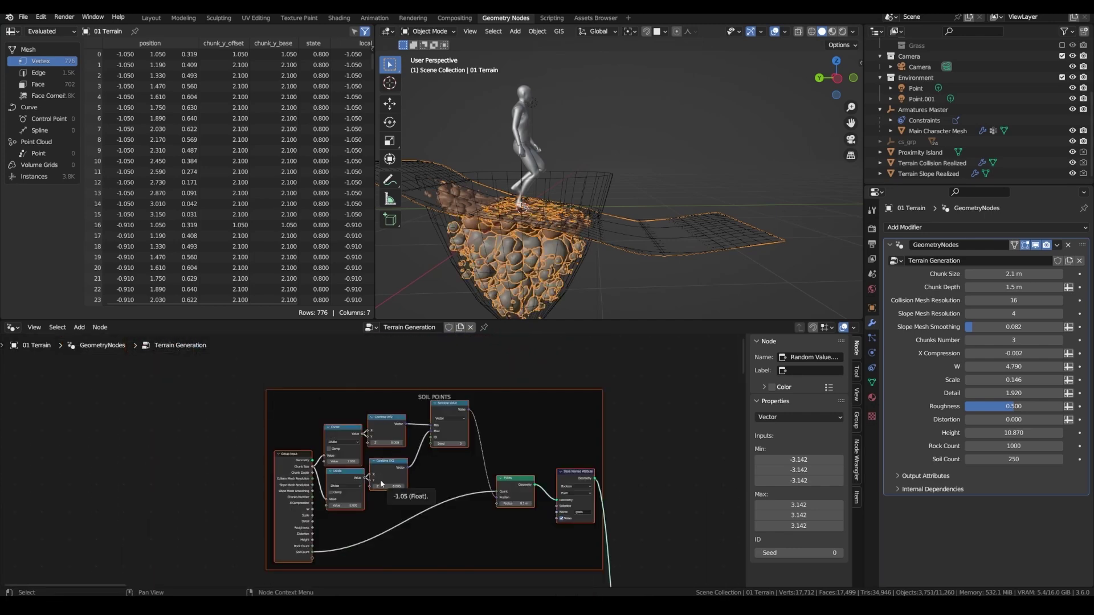
Add an integer group input called Grass Count and use it as the Count of the grass Points node
scroll(380, 484, up, 3)
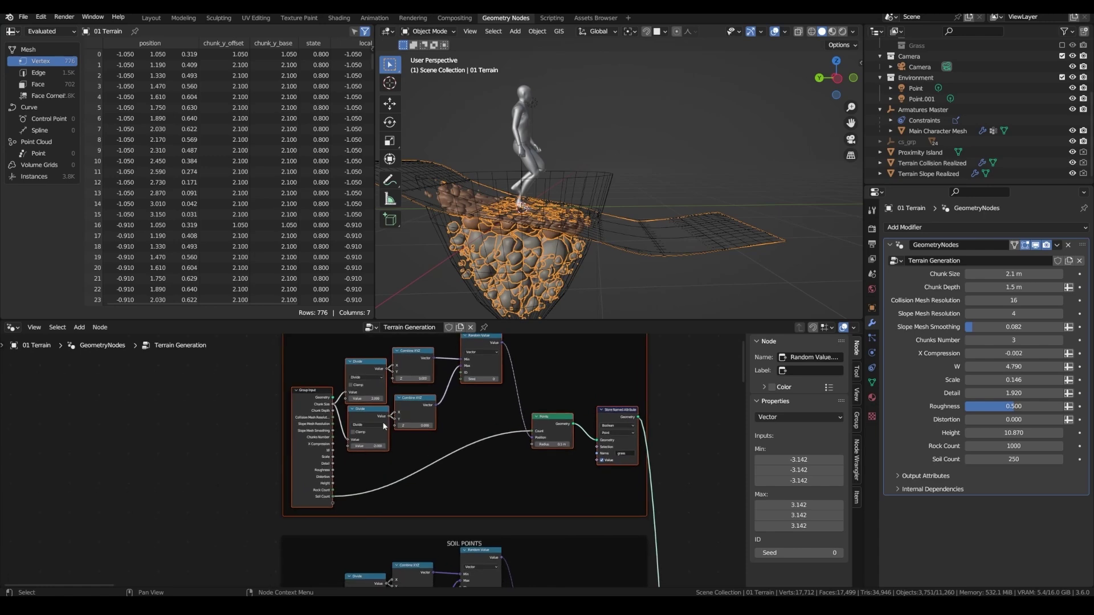
click(331, 484)
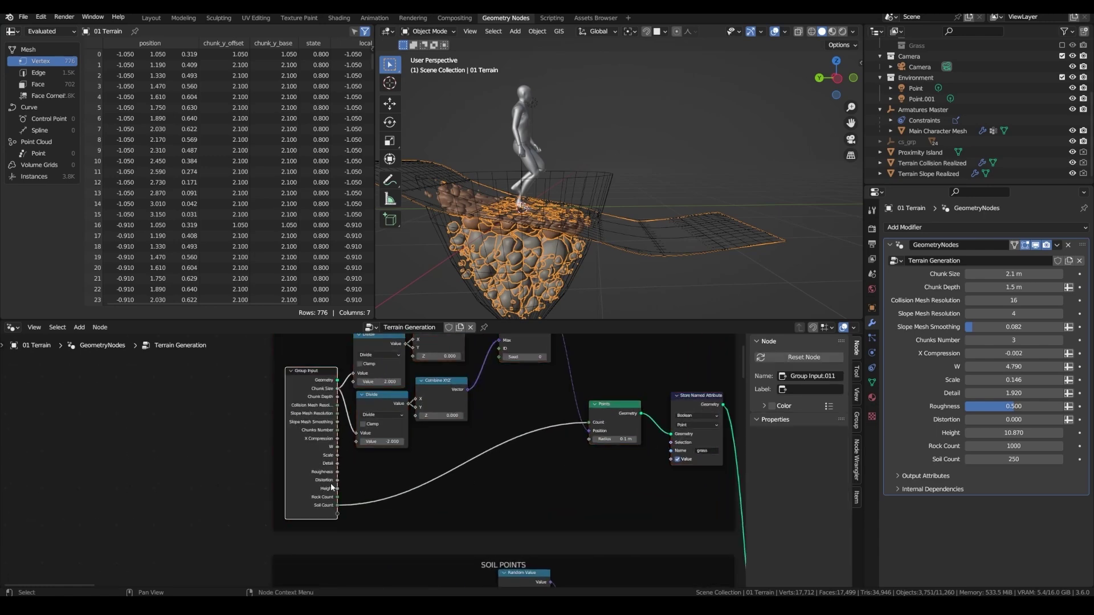
click(857, 421)
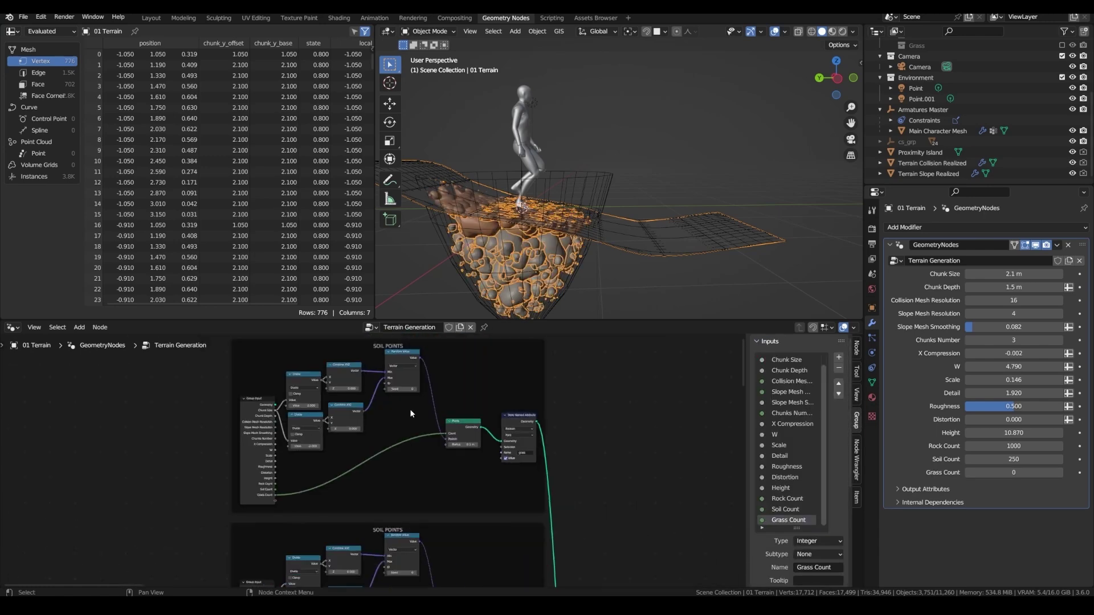
Duplicate the soil Instancer with its input links and place the copy above it
scroll(409, 408, down, 6)
scroll(433, 471, up, 6)
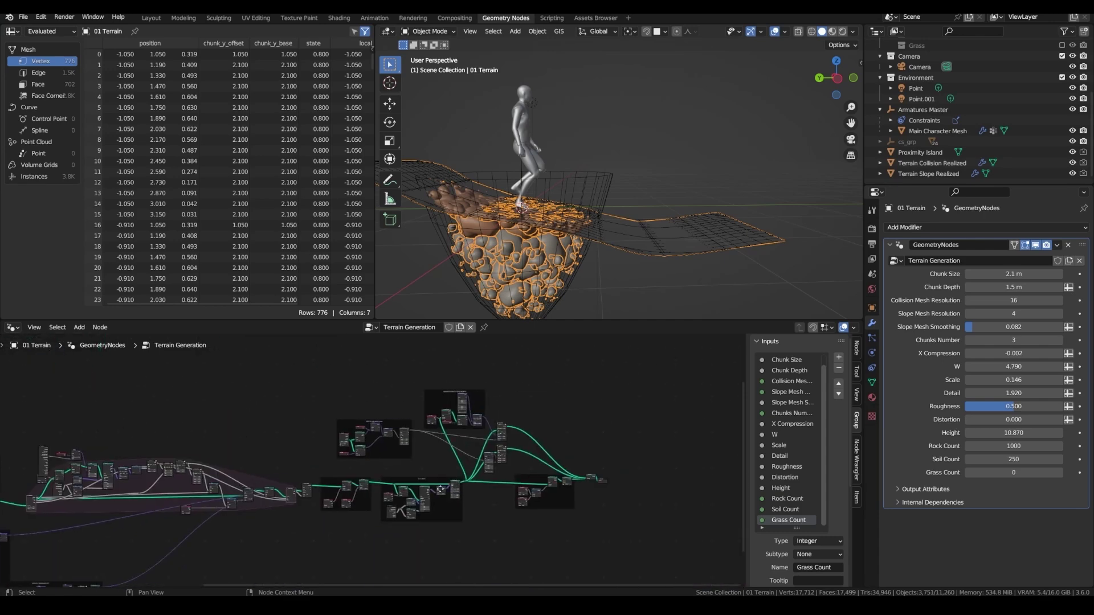
middle_drag(423, 472, 556, 566)
scroll(370, 422, up, 7)
click(409, 468)
key(ctrl+shift+d)
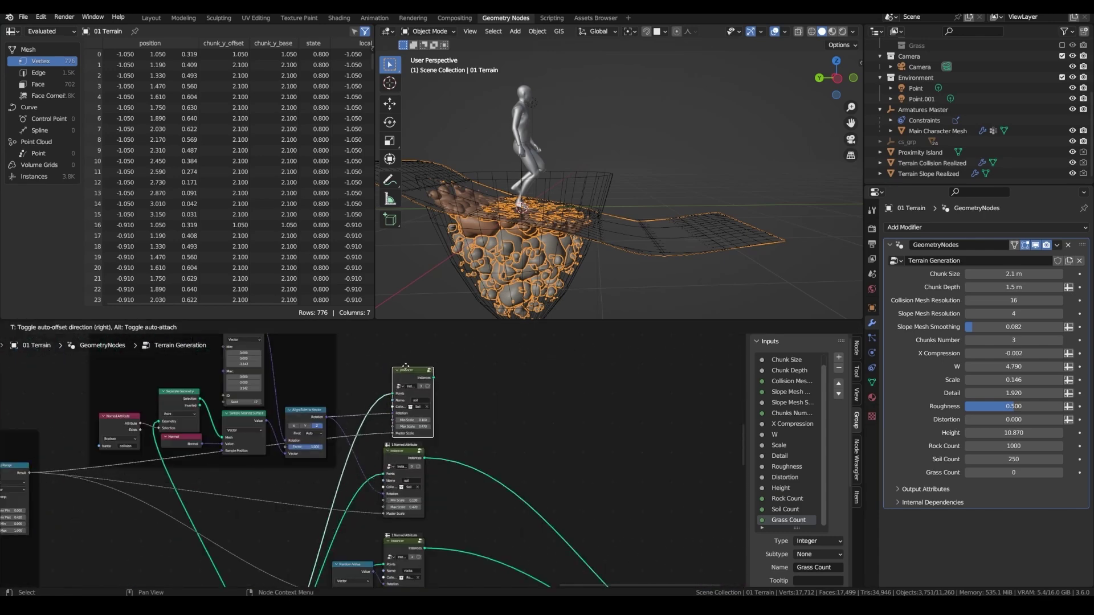
click(409, 388)
Set the new Instancer's name to grass and collection to Grass, and connect its Instances to Join Geometry
scroll(409, 389, up, 4)
scroll(409, 383, up, 3)
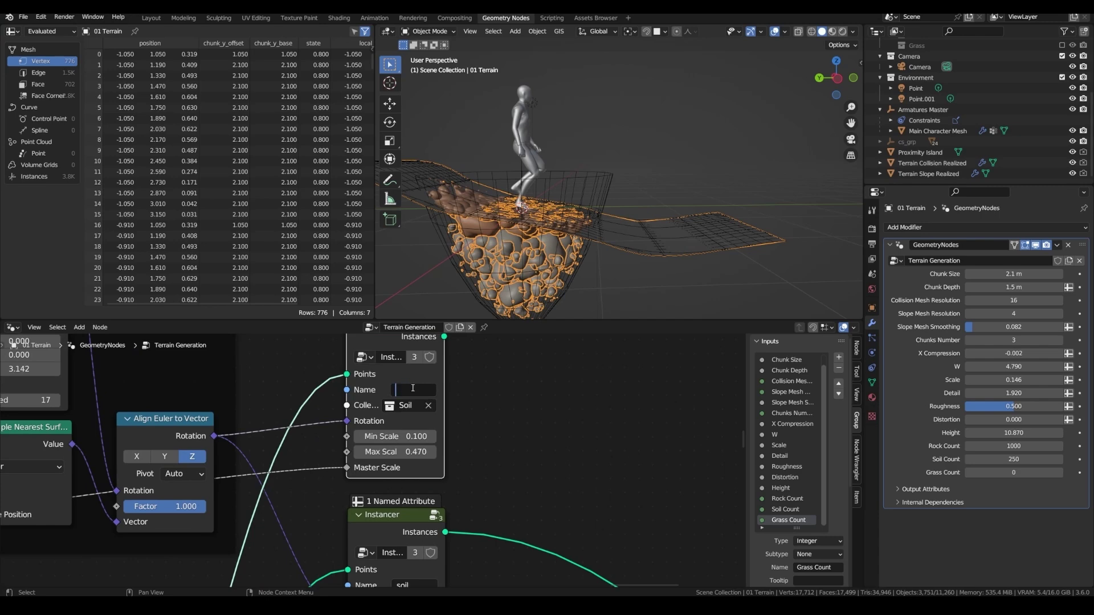
scroll(414, 389, down, 5)
drag(435, 352, 592, 475)
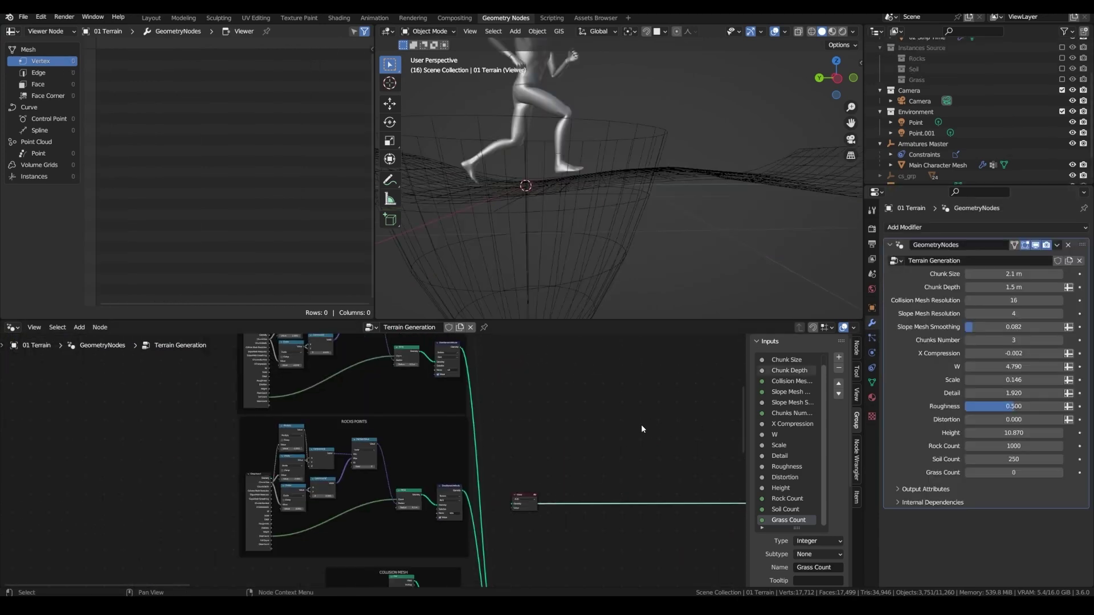
Set the modifier's Grass Count to 250
drag(998, 473, 1008, 472)
click(1008, 472)
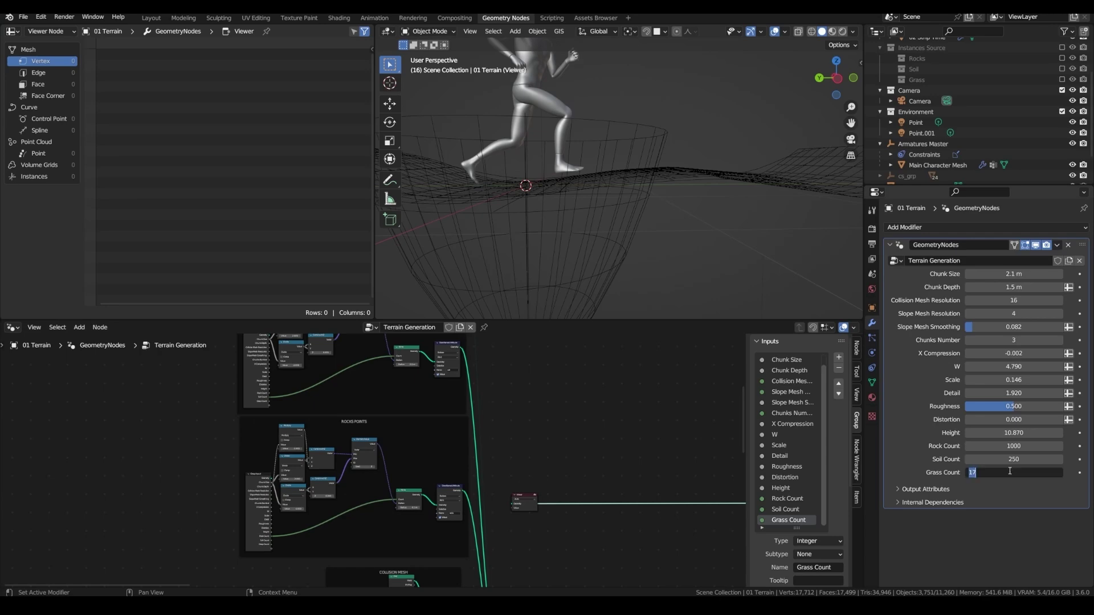
key(Return)
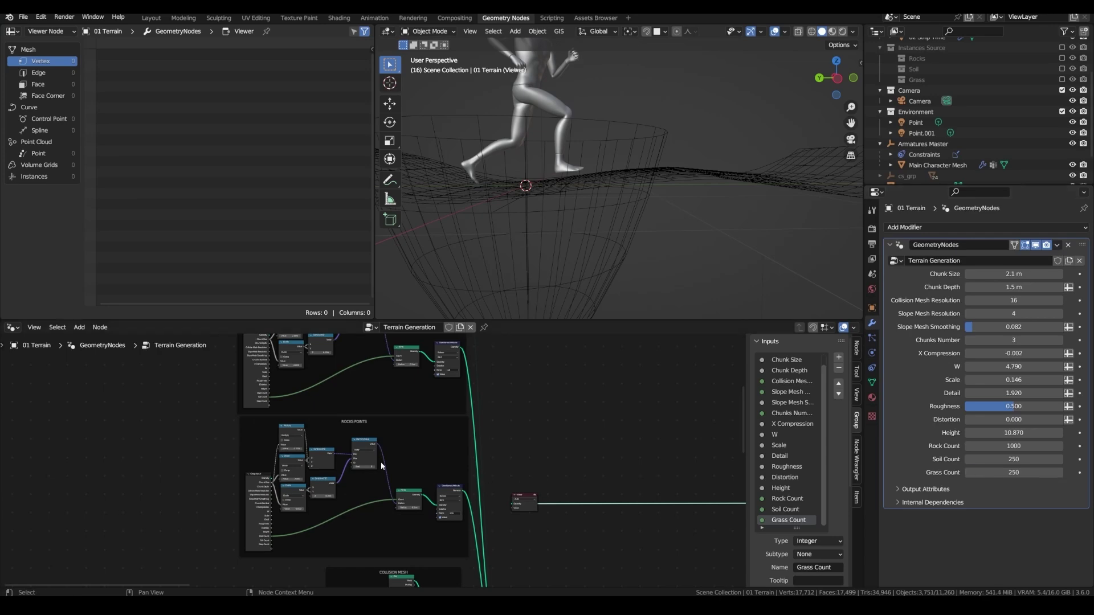
Set the grass Instancer's Min Scale to 1.140 and Max Scale to 1.870
scroll(376, 465, down, 5)
middle_drag(498, 461, 367, 475)
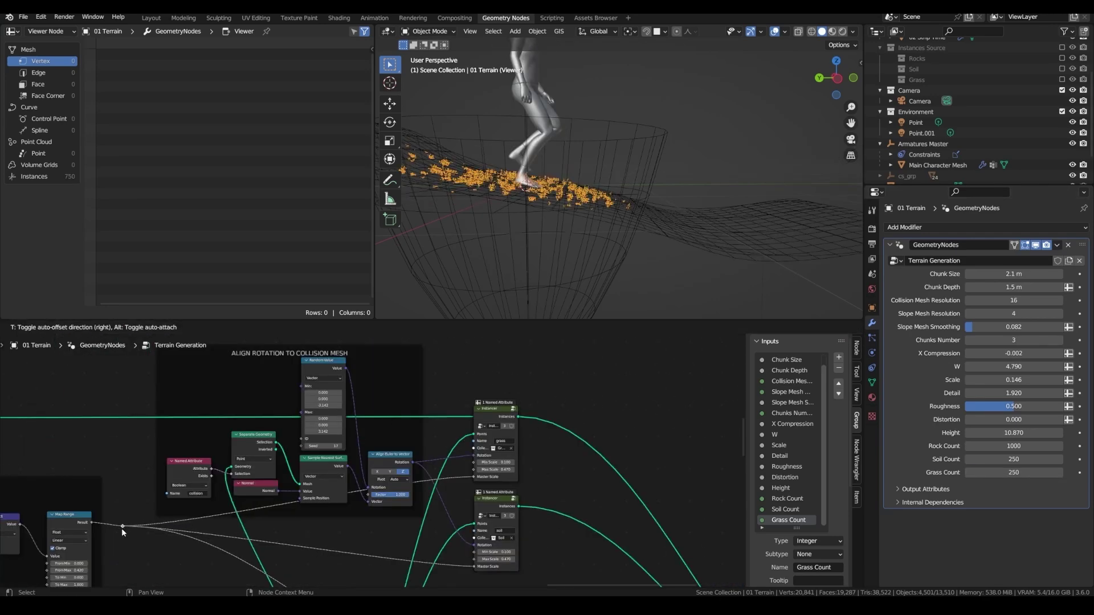
scroll(473, 453, up, 4)
drag(465, 446, 537, 446)
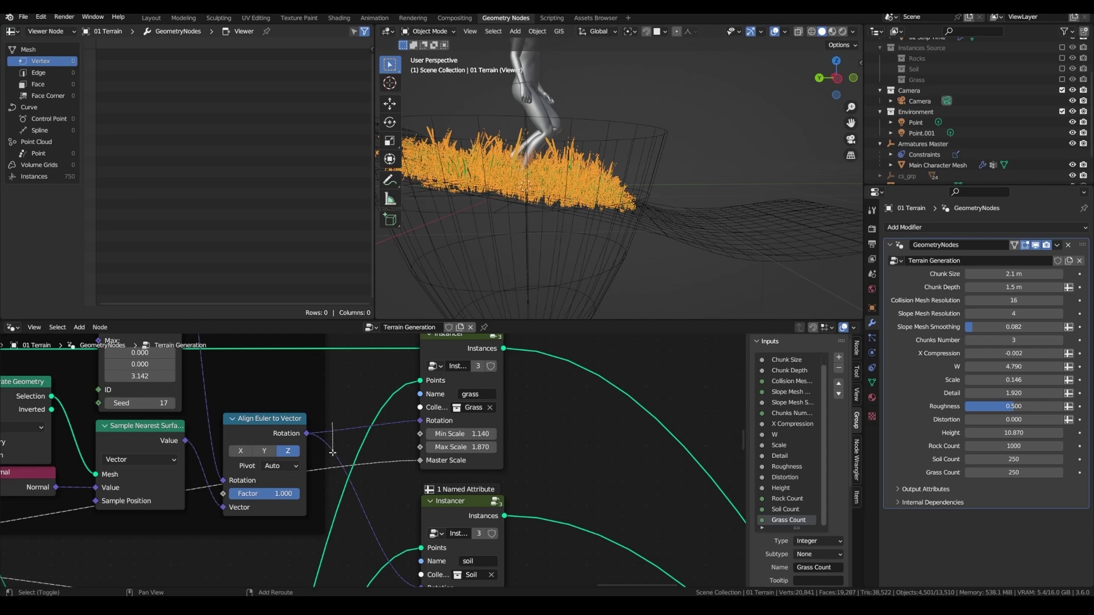
Shift the three Instancer nodes and the rocks' rotation Random Value node closer to Join Geometry to free up space
scroll(333, 452, down, 5)
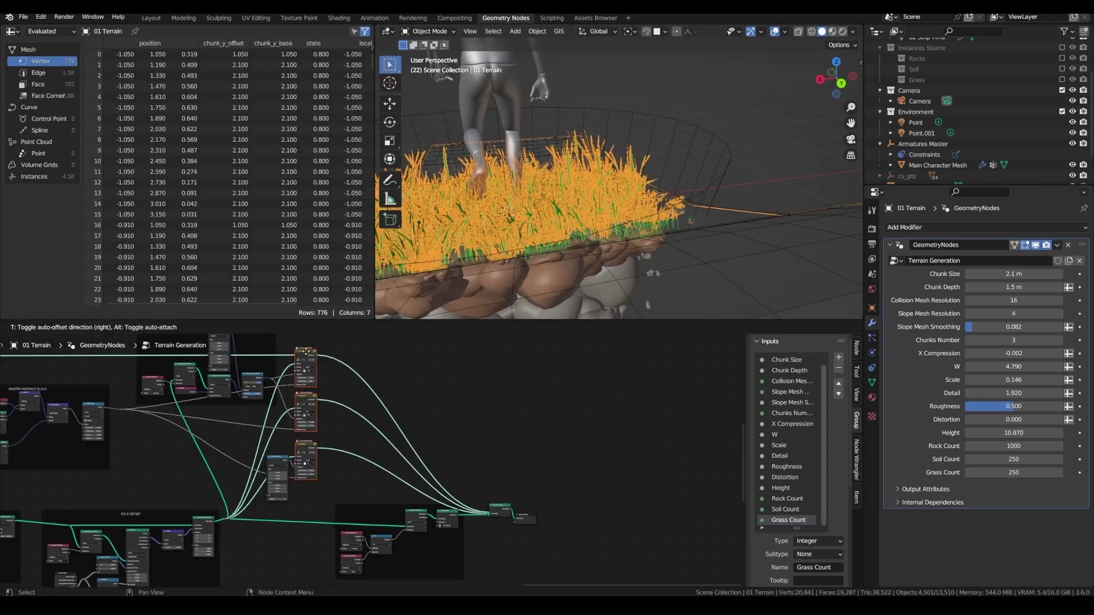
drag(305, 351, 345, 349)
drag(277, 487, 308, 485)
Add a Position node and a Separate XYZ node above the rotation alignment frame
scroll(306, 442, up, 3)
key(shift+a)
text(poi)
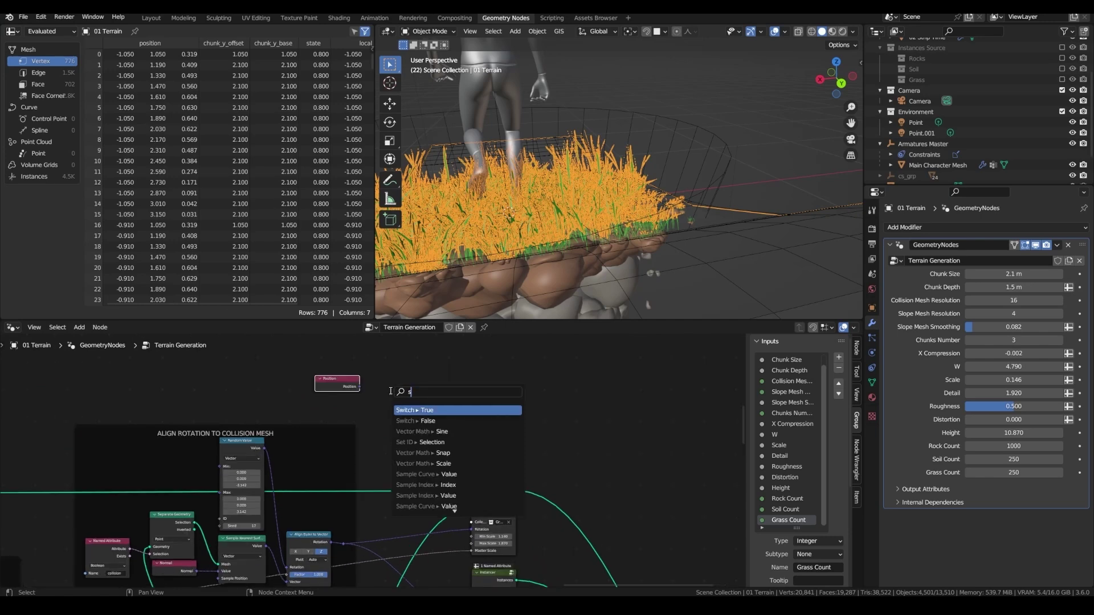
text(epa)
key(Return)
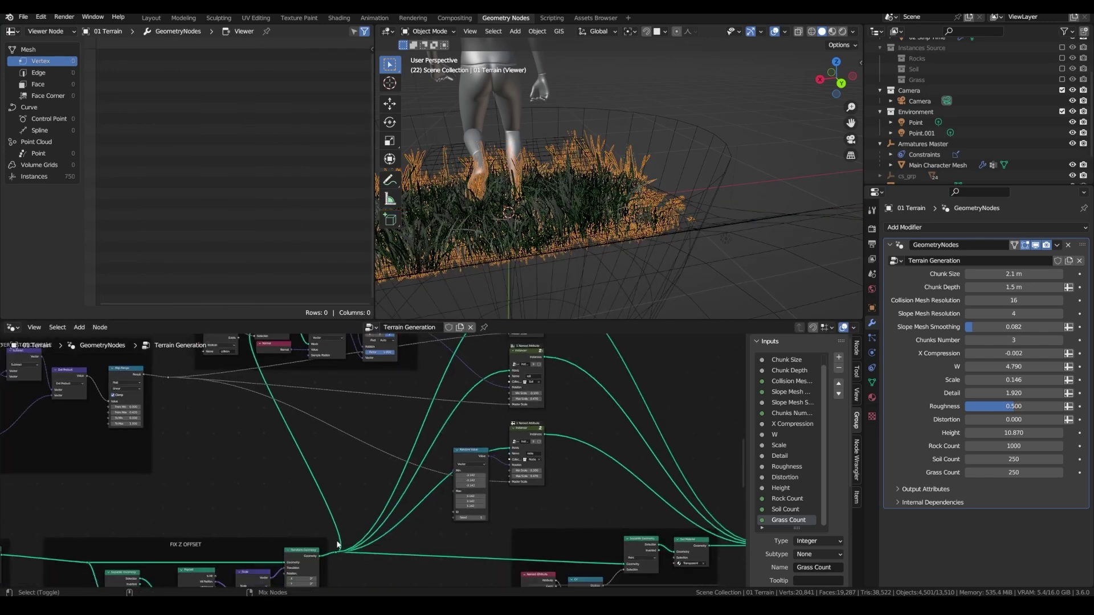
Preview the terrain geometry in the Viewer and add an Absolute math node fed by the X output of Separate XYZ
ctrl+shift+click(339, 551)
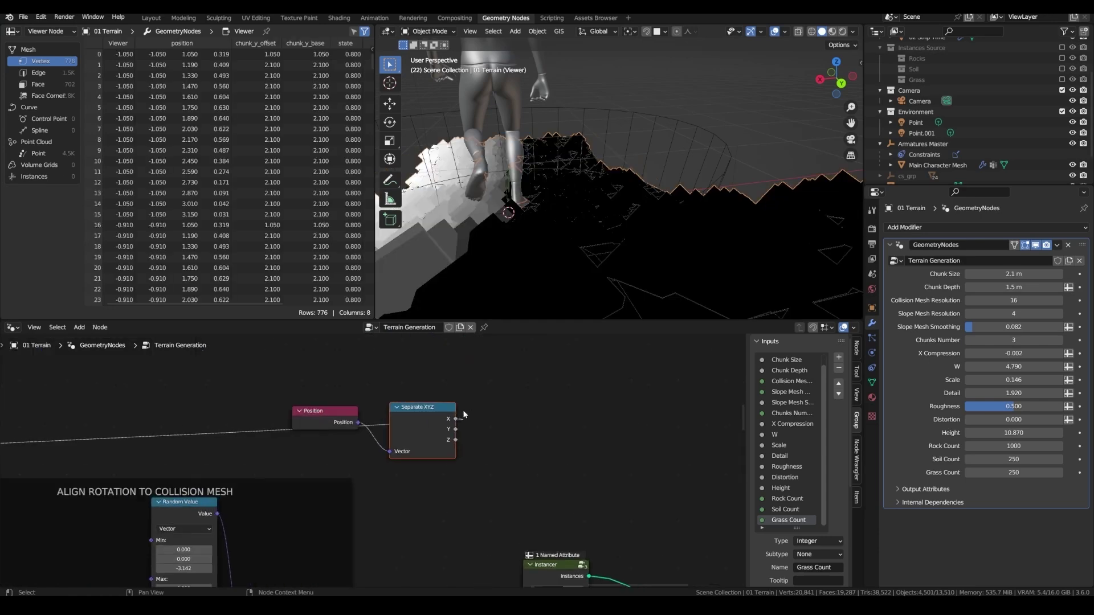
scroll(500, 427, up, 1)
drag(461, 419, 508, 427)
text(abso)
key(Return)
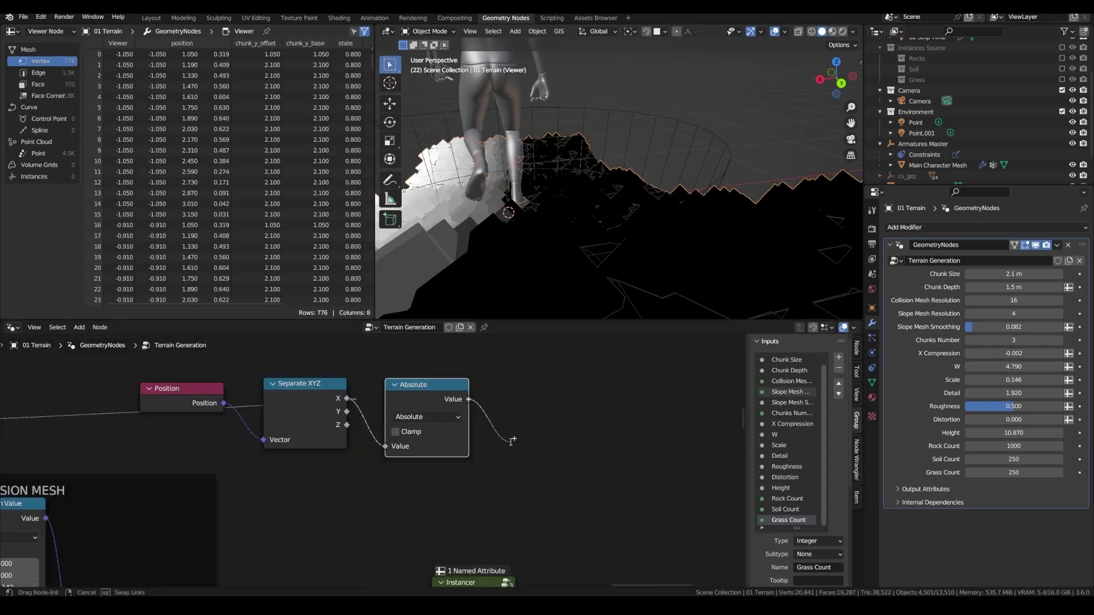
Add a Map Range node after the Absolute node with From Min 0.260 and From Max 0.620
drag(468, 399, 515, 433)
text(map)
drag(540, 466, 522, 479)
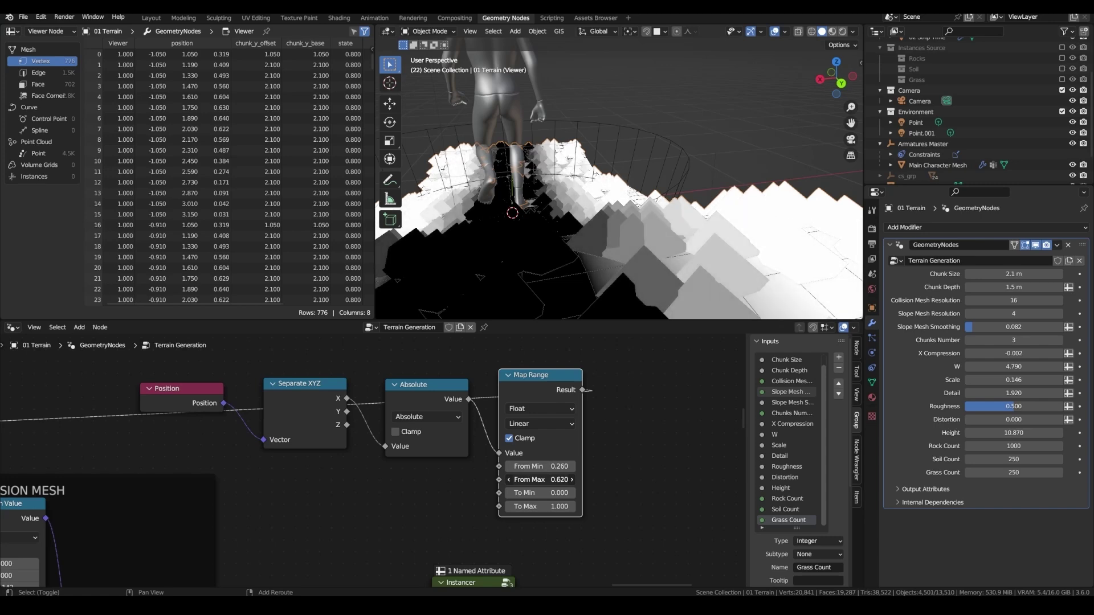
Save the file and add a Multiply node combining the Map Range result with the master scale, feeding the grass Instancer's Master Scale
scroll(539, 459, down, 4)
middle_drag(537, 459, 476, 390)
scroll(476, 390, down, 3)
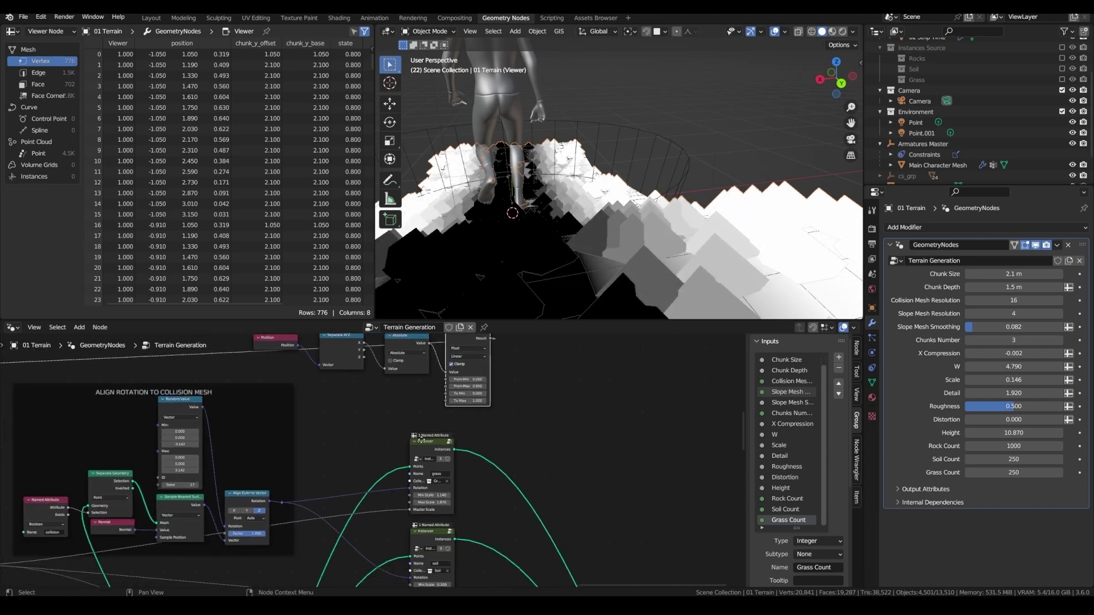
middle_drag(340, 506, 389, 442)
scroll(389, 441, up, 2)
key(ctrl+s)
key(shift+a)
text(m)
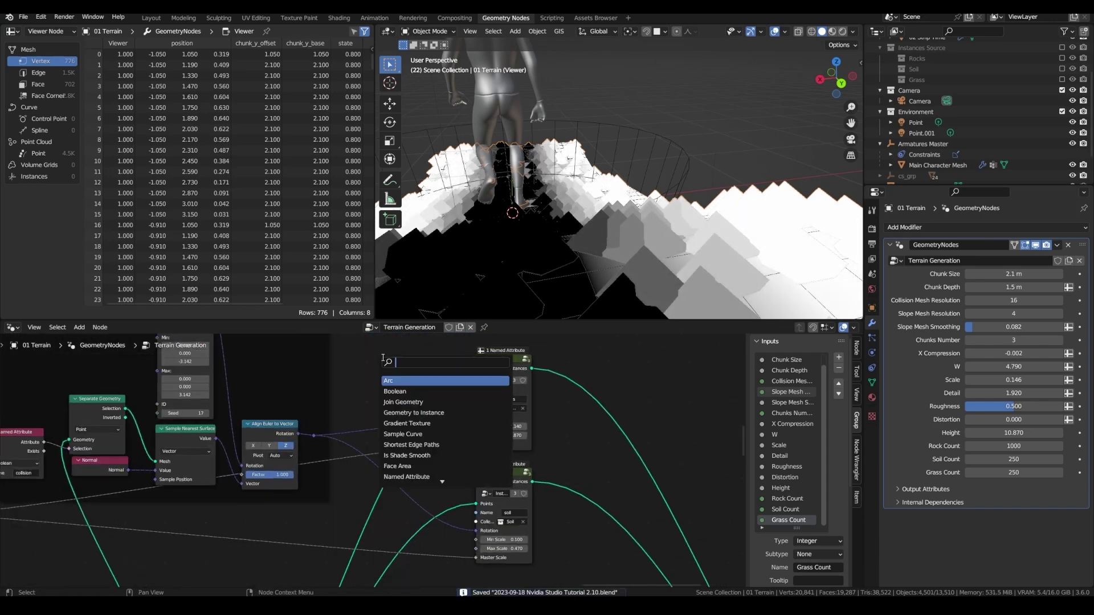
text(a)
key(Return)
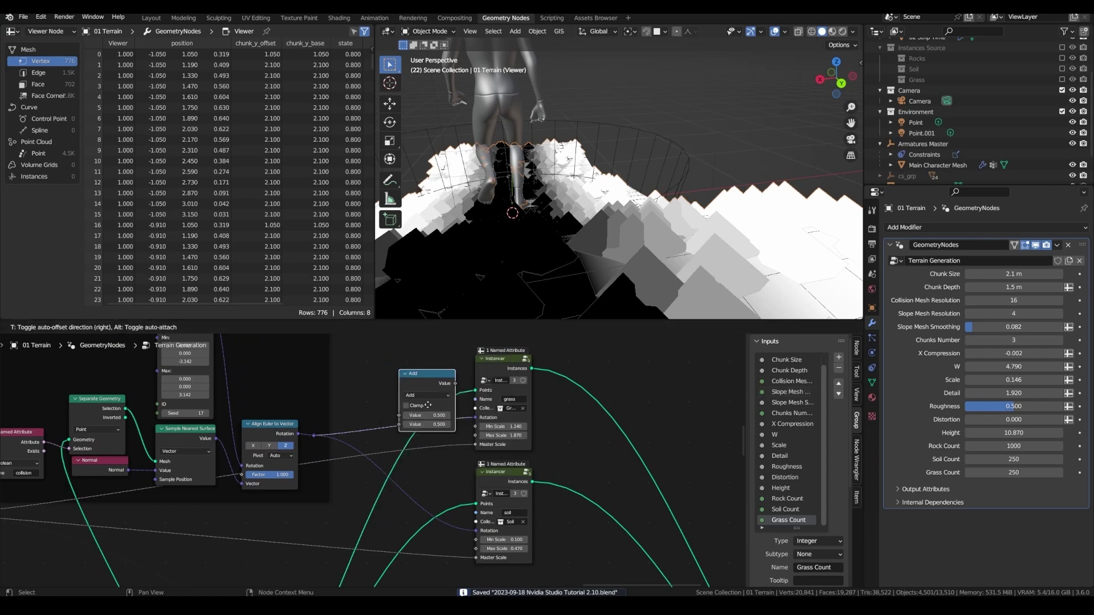
middle_drag(543, 238, 529, 267)
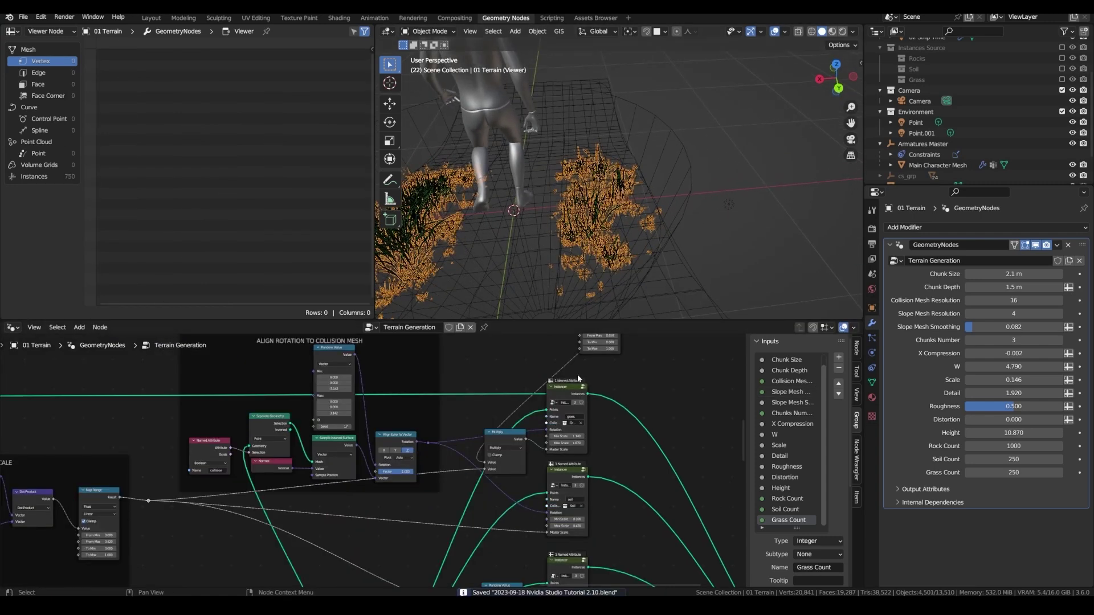
Fine-tune the Map Range input range masking the grass under the character and preview the island in Rendered shading
scroll(595, 354, up, 3)
middle_drag(596, 353, 532, 434)
scroll(532, 435, up, 9)
drag(534, 391, 500, 391)
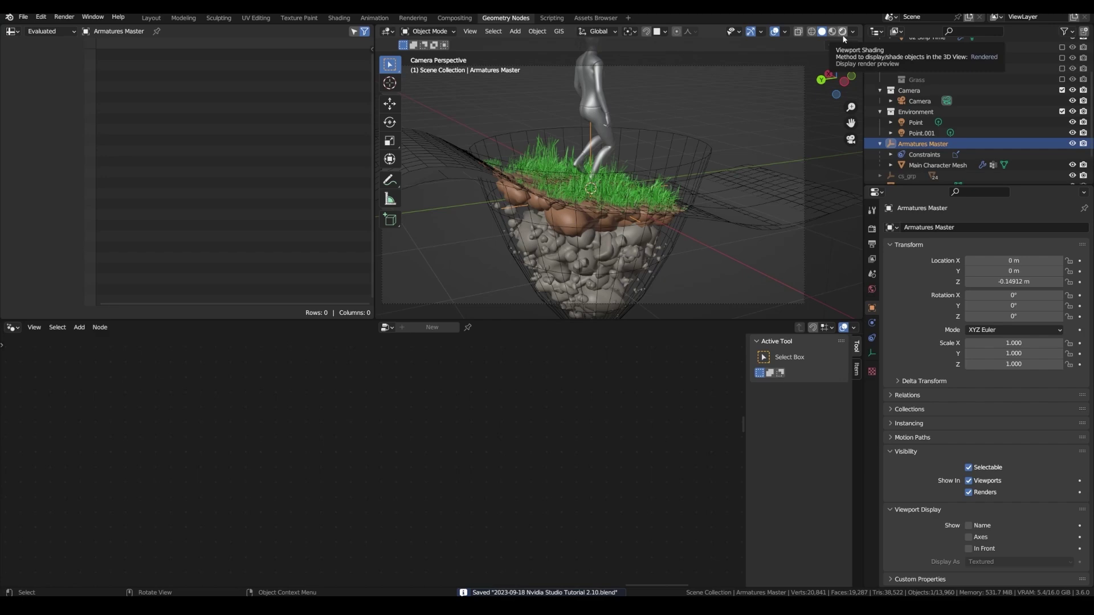
click(843, 32)
click(809, 32)
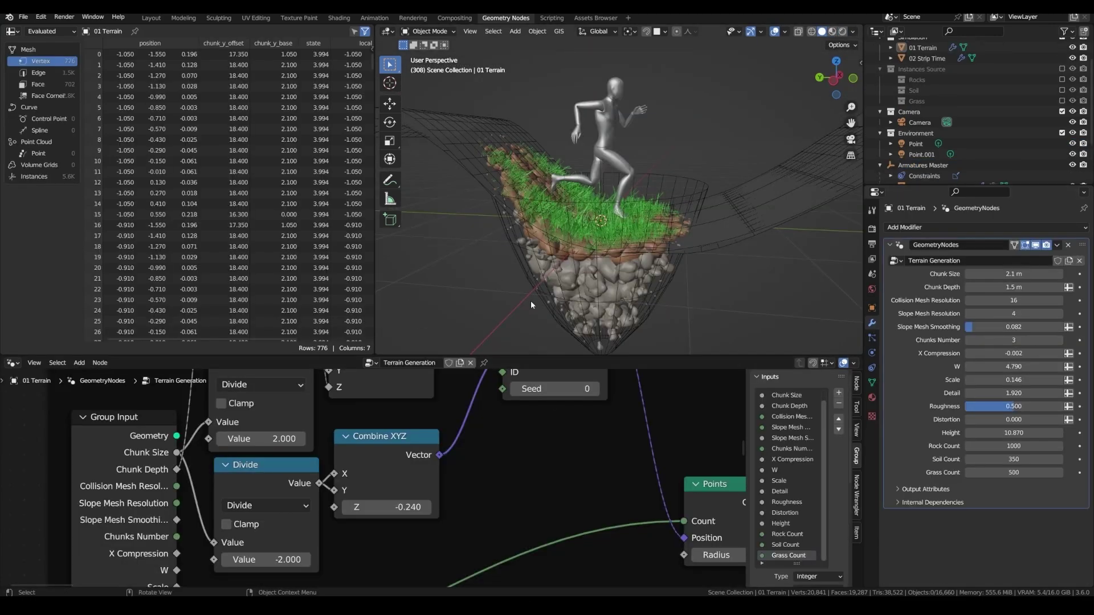
Insert a Float Curve node after the Map Range node in the MASTER INSTANCE SCALE frame
middle_drag(531, 305, 534, 294)
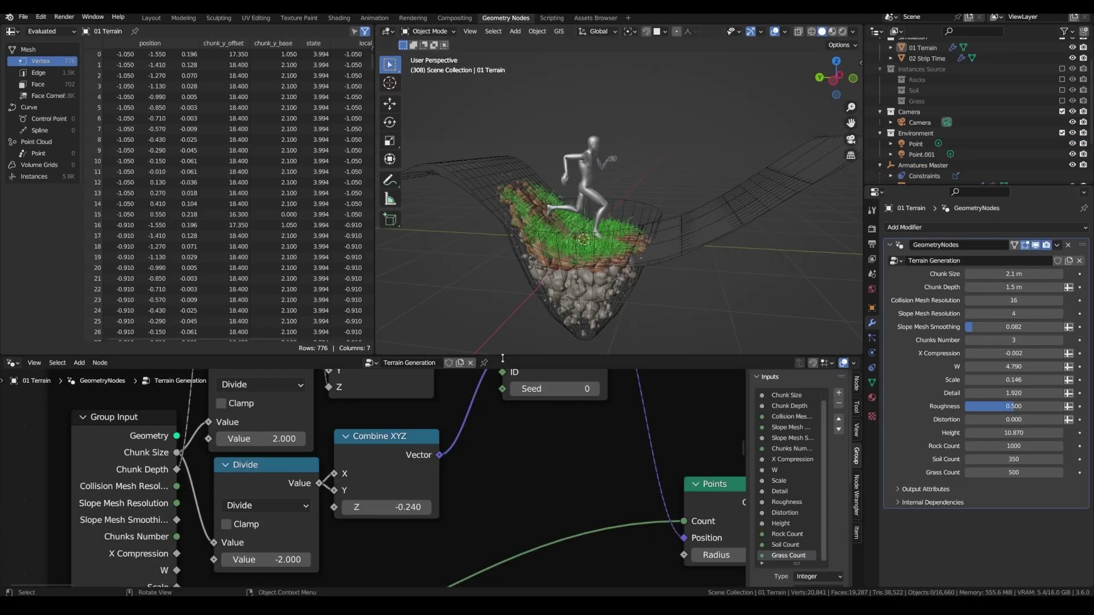
scroll(414, 463, down, 4)
scroll(411, 468, down, 5)
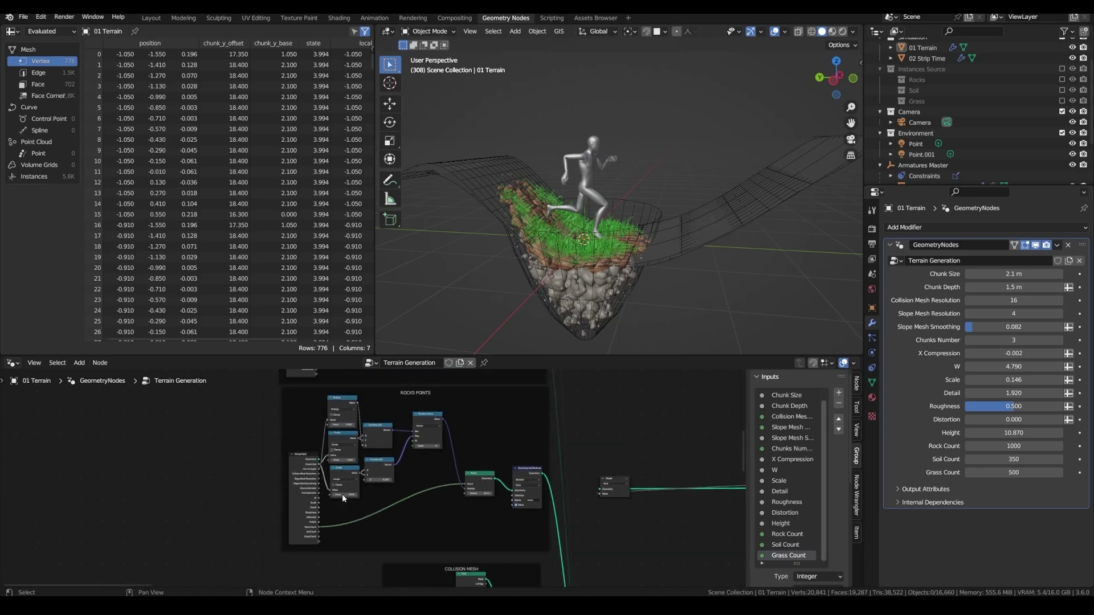
scroll(405, 409, up, 8)
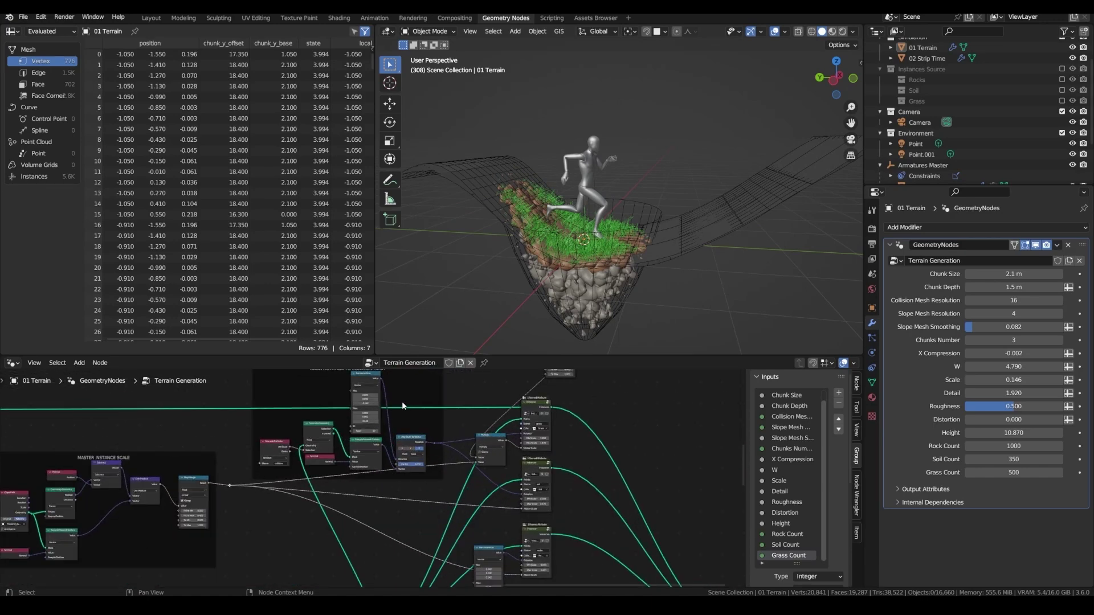
scroll(421, 421, up, 2)
click(267, 514)
scroll(383, 442, down, 1)
drag(371, 378, 313, 377)
key(shift+a)
click(342, 362)
text(flo)
click(376, 378)
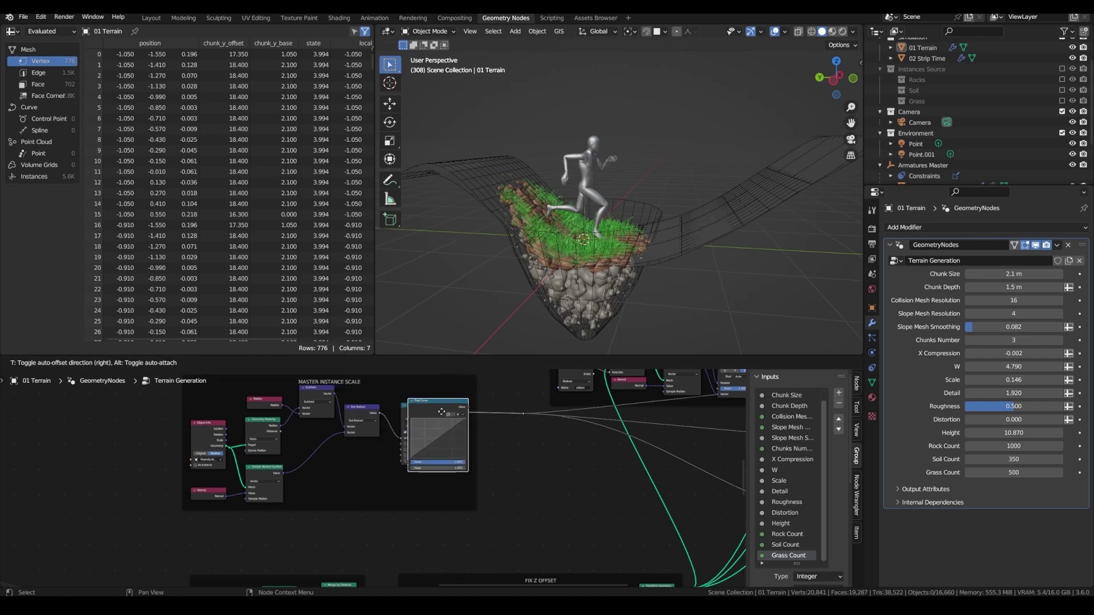
click(441, 415)
Shape the Float Curve with two adjusted points to control the instance scale falloff and play the animation to check it
scroll(561, 392, up, 9)
drag(442, 470, 437, 456)
drag(393, 492, 382, 517)
scroll(640, 291, up, 3)
mouse_move(660, 271)
middle_down()
mouse_move(636, 270)
mouse_move(682, 270)
middle_up()
drag(437, 456, 424, 458)
drag(382, 517, 376, 522)
scroll(530, 312, down, 2)
key(space)
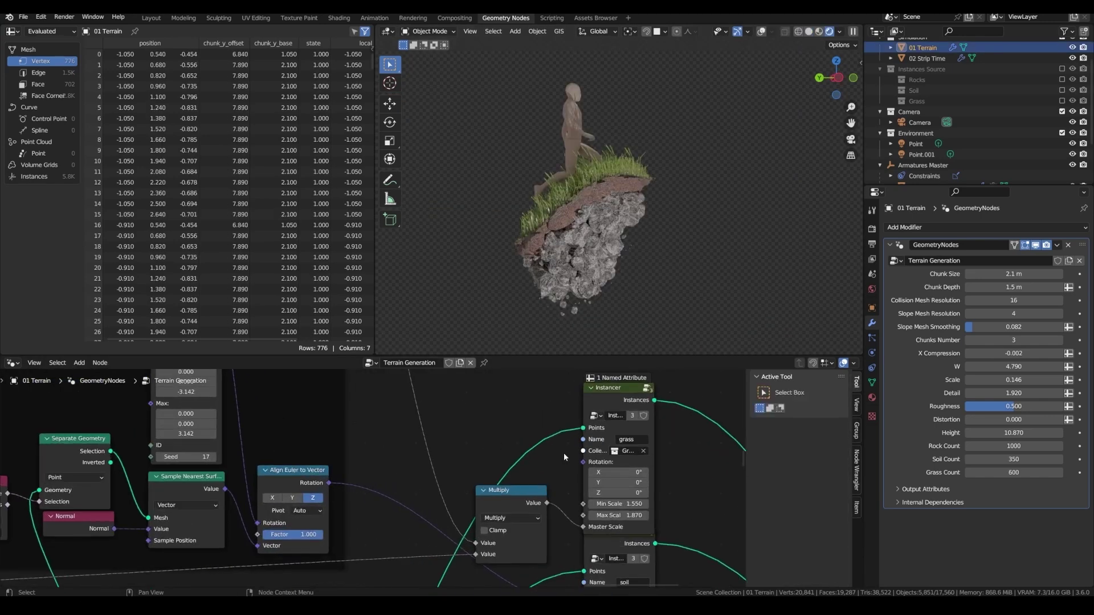
Add a vector Random Value node connected to the grass Instancer's Rotation input
drag(558, 450, 488, 414)
text(rand)
key(Return)
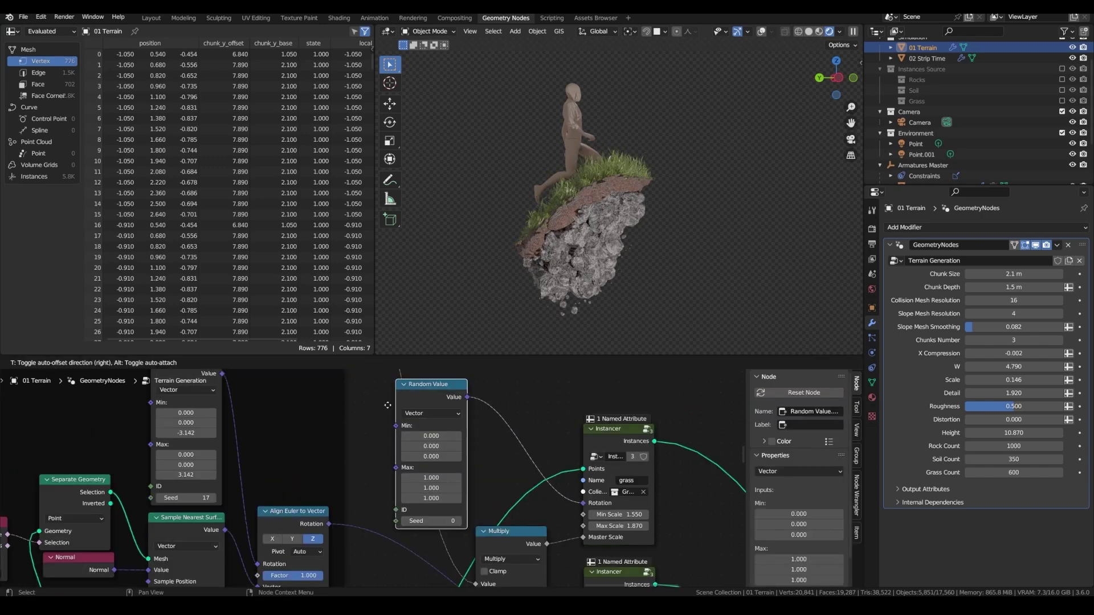
Set the grass rotation Random Value to Min -0.240, -0.240, -3.142 and Max 0.210, 0.210, 3.142, and inspect the grass closely
scroll(449, 426, up, 1)
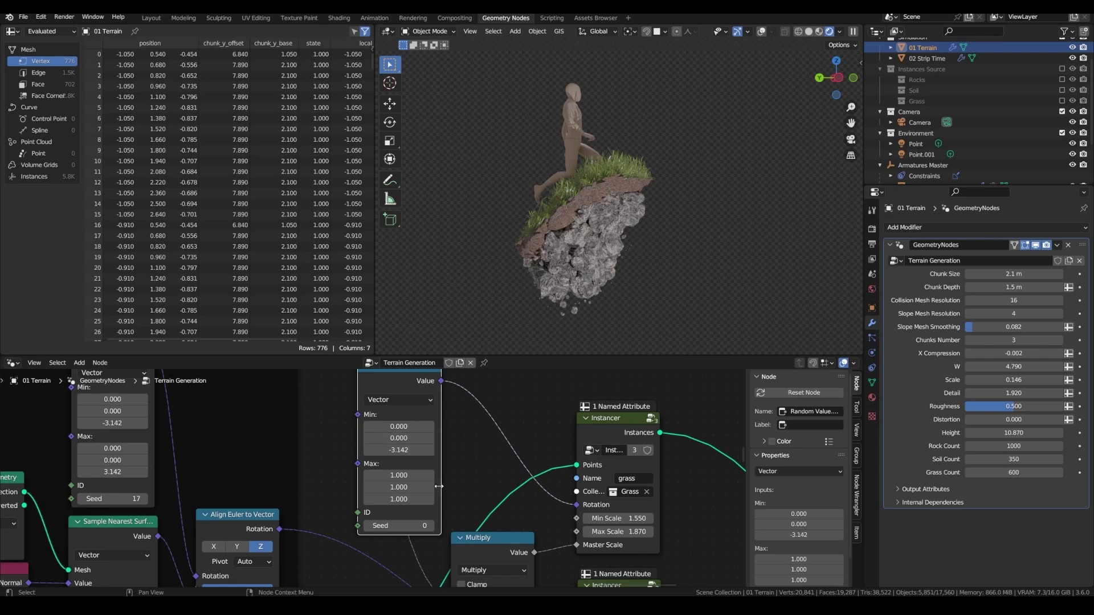
click(399, 499)
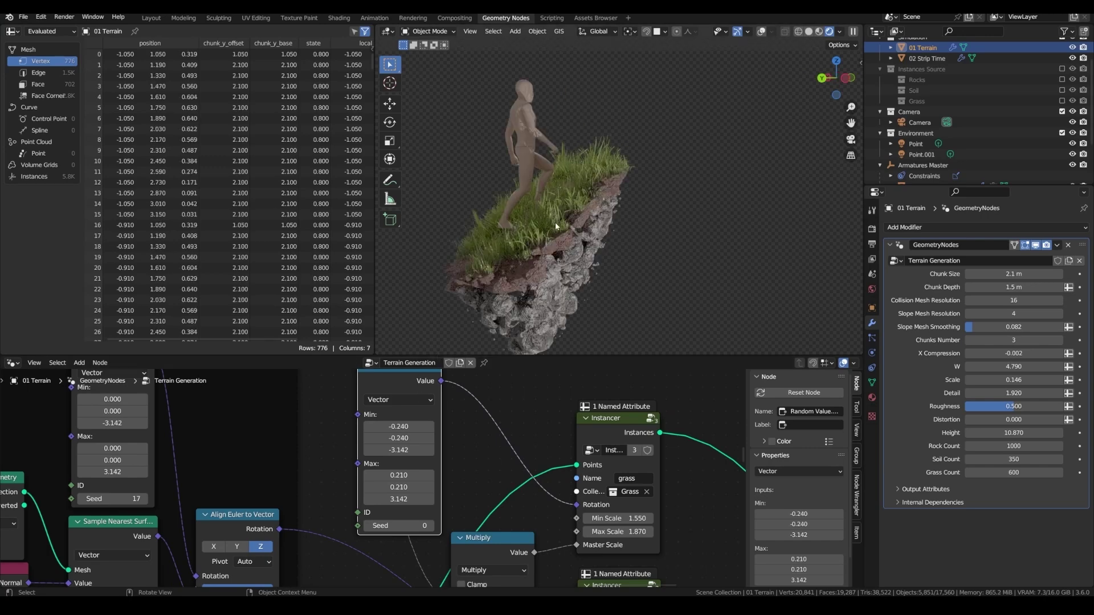
mouse_move(556, 226)
middle_down()
mouse_move(599, 225)
mouse_move(559, 237)
middle_up()
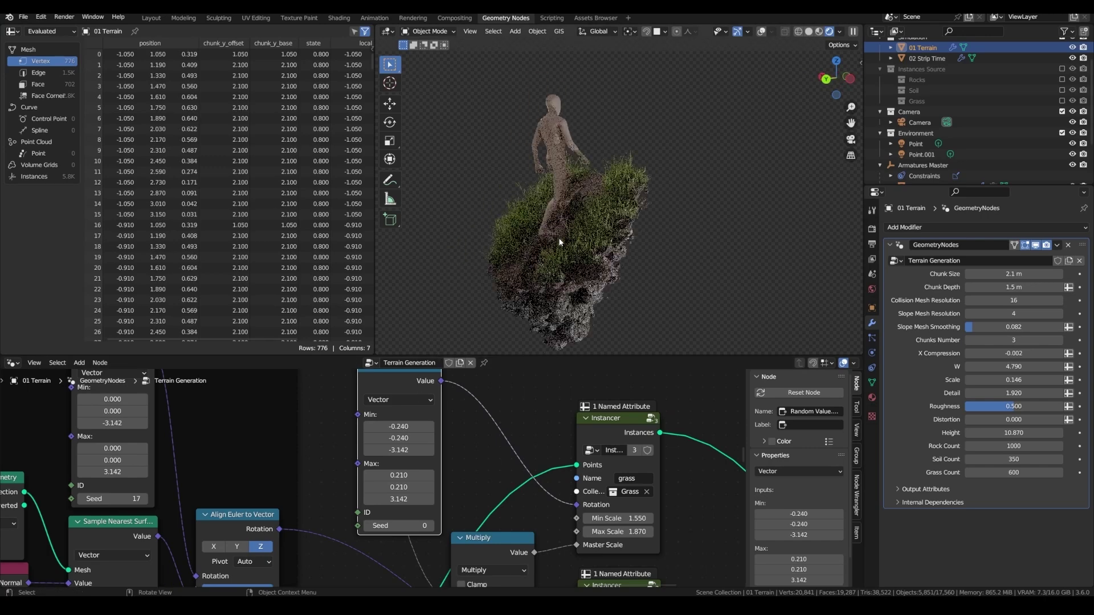
scroll(559, 234, up, 5)
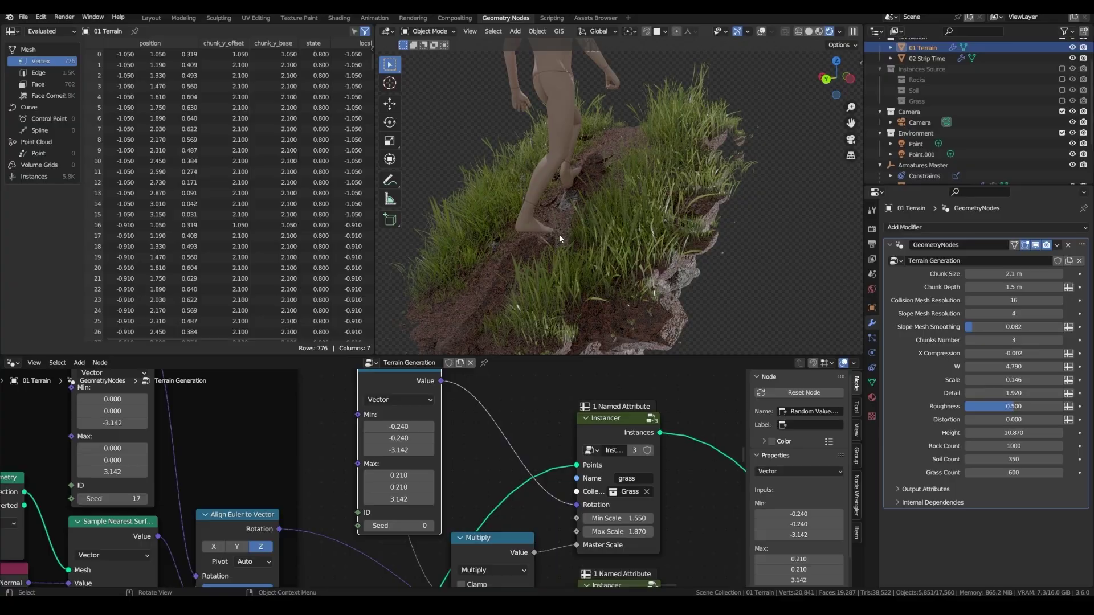